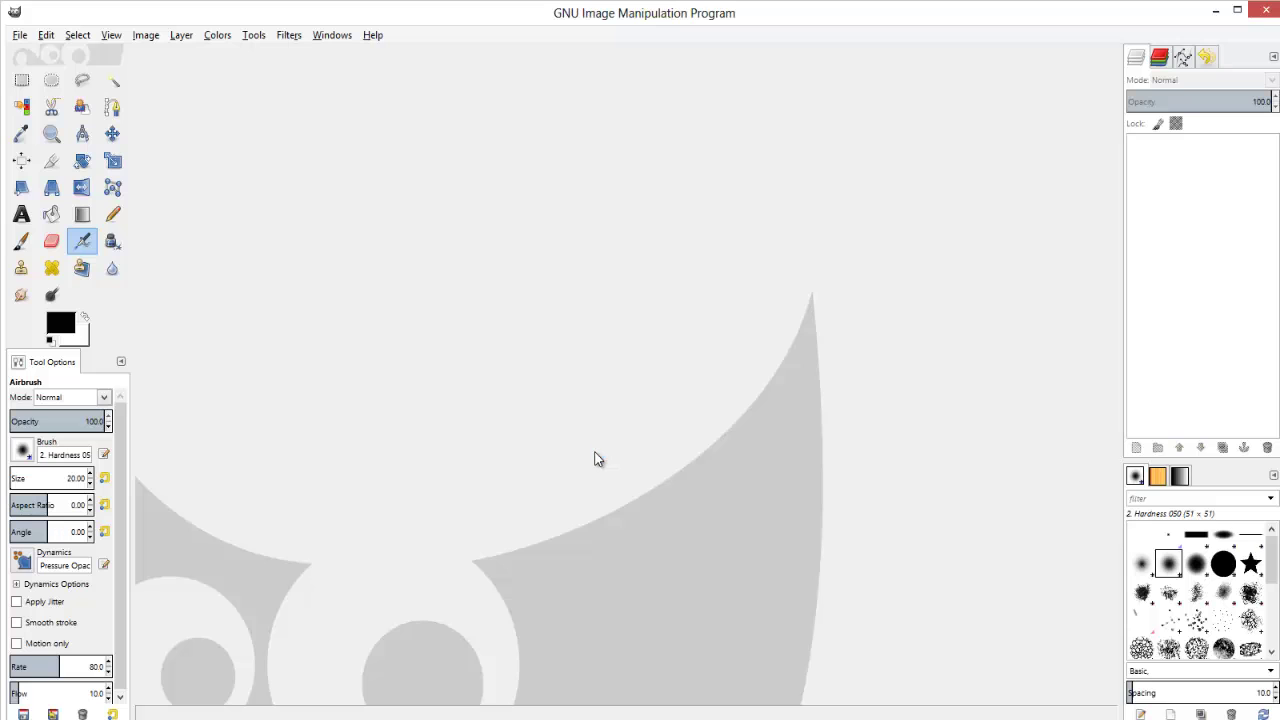
Switch to RPG Maker VX Ace, rename MAP001 as Intro and set its tileset to 003:Interior
{"action": "key", "text": "alt+Tab"}
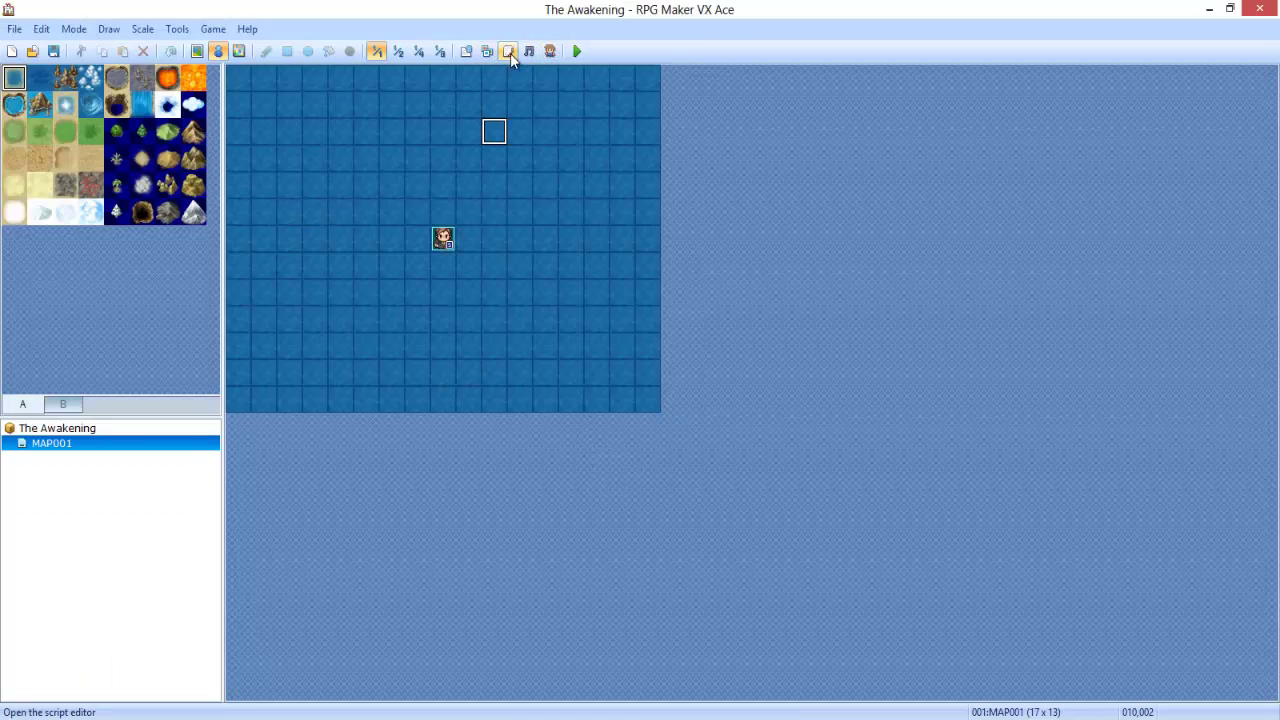
{"action": "right_click", "coordinate": [128, 444]}
{"action": "left_click", "coordinate": [203, 457]}
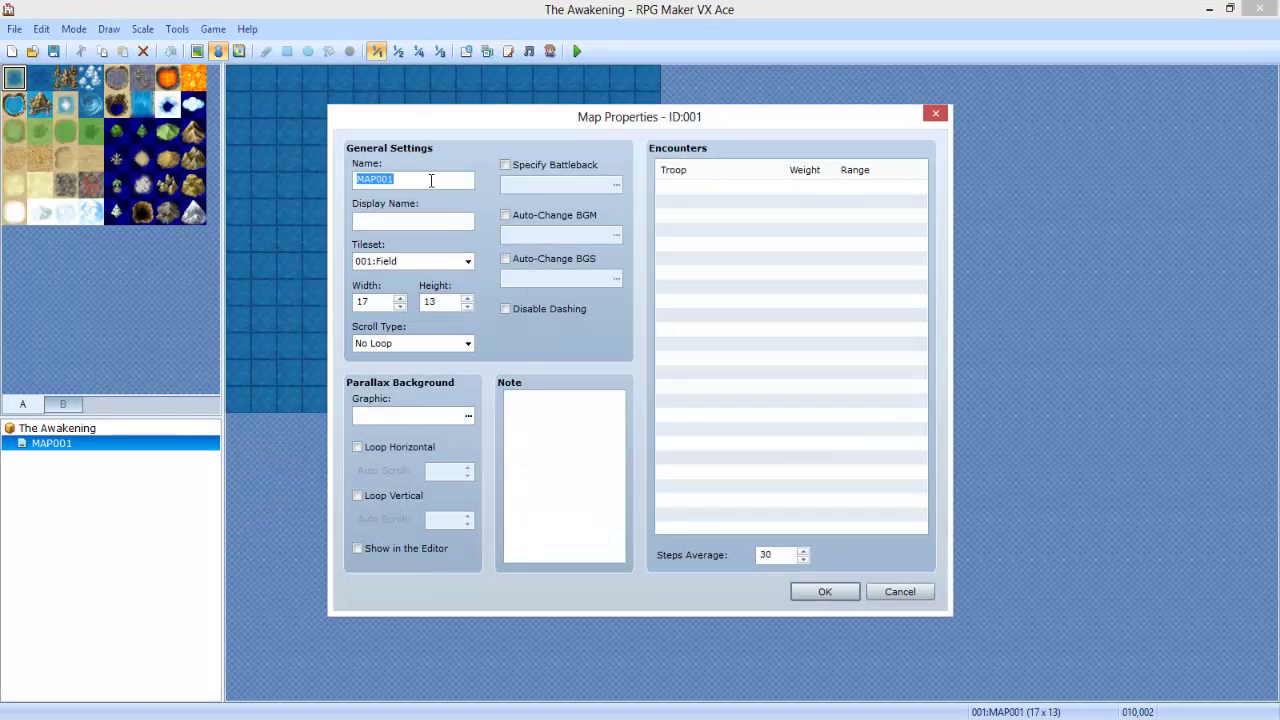
{"action": "type", "text": "Intro"}
{"action": "left_click", "coordinate": [442, 259]}
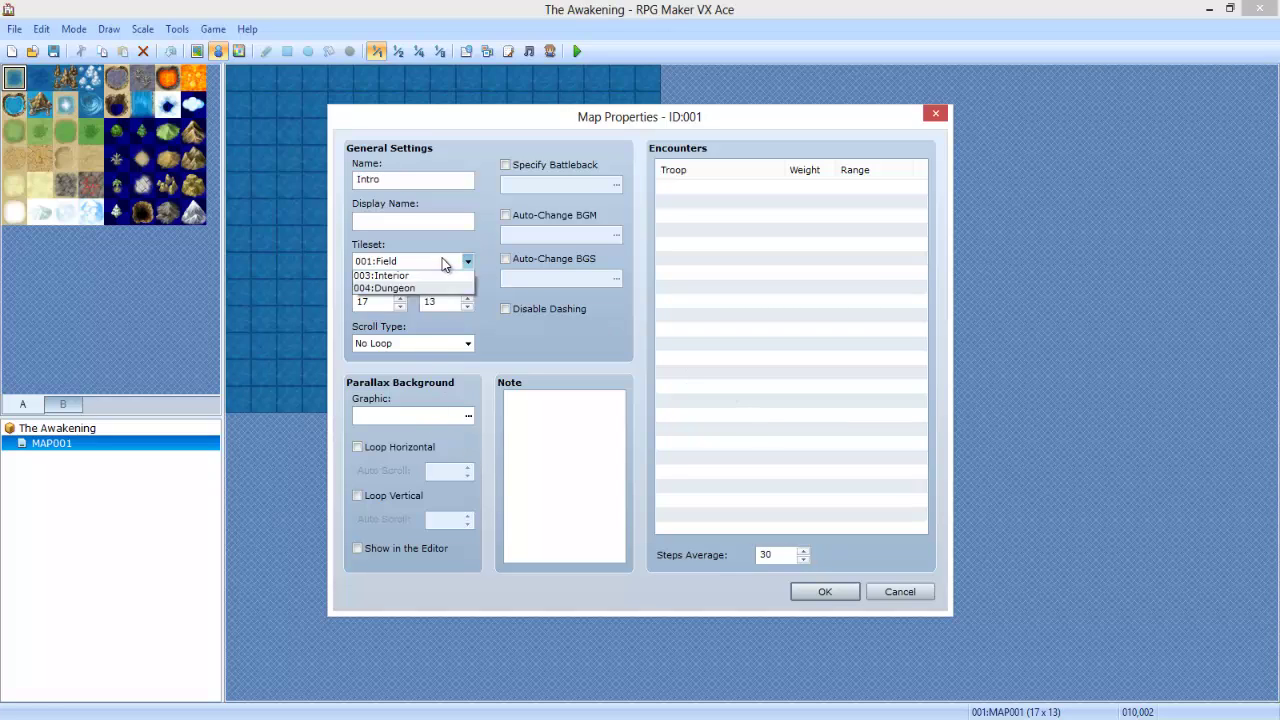
{"action": "left_click", "coordinate": [438, 302]}
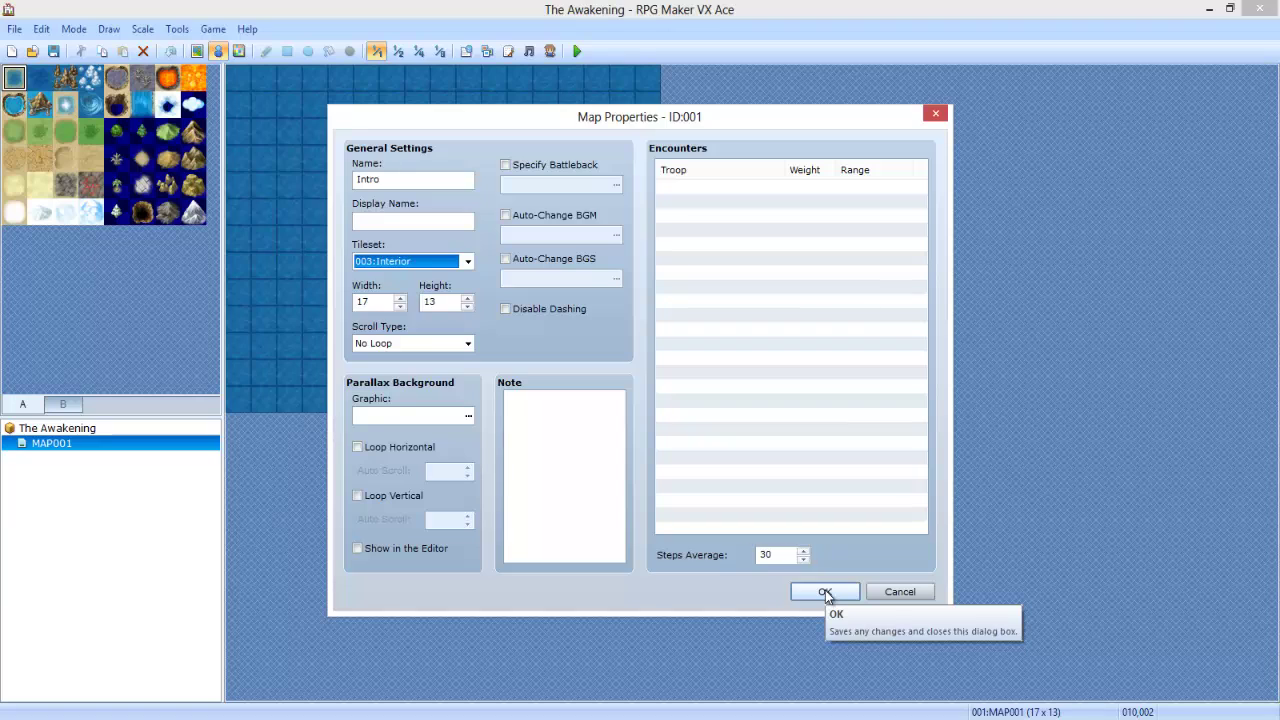
Enable Auto-Change BGM for the Intro map, highlight the TITLE track and look through the available music
{"action": "left_click", "coordinate": [538, 216]}
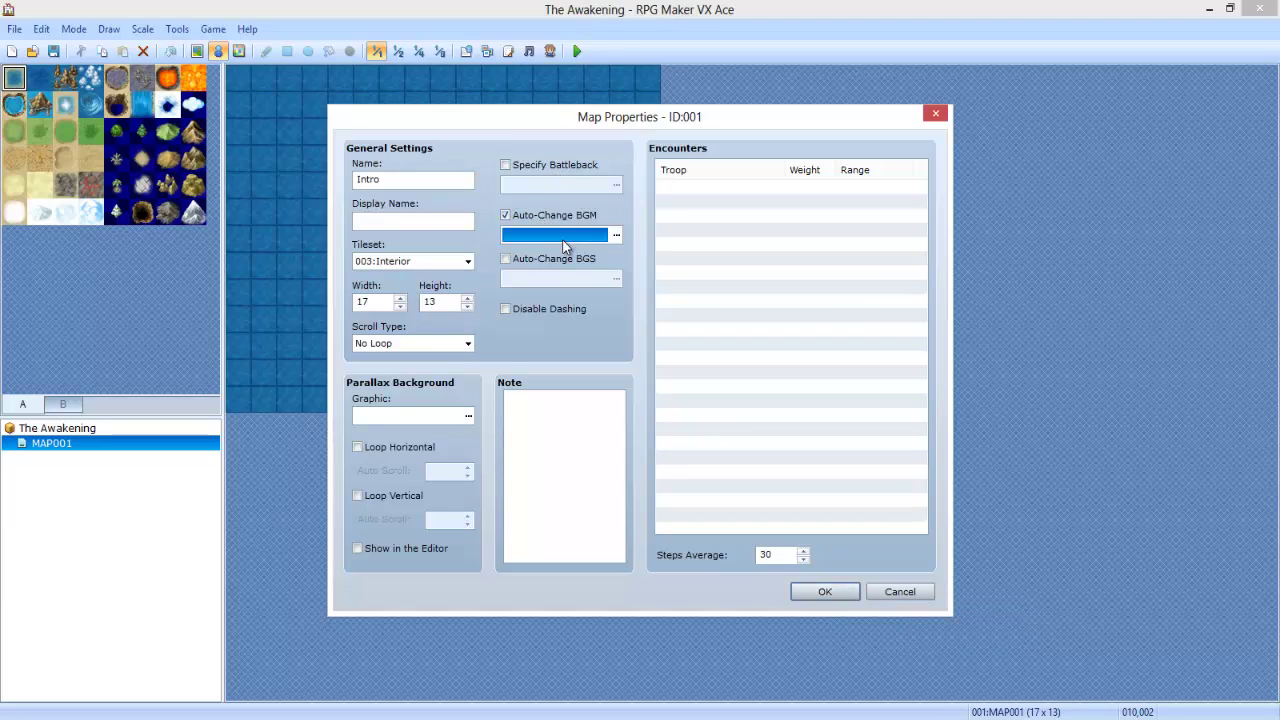
{"action": "left_click", "coordinate": [616, 234]}
{"action": "left_click", "coordinate": [580, 228]}
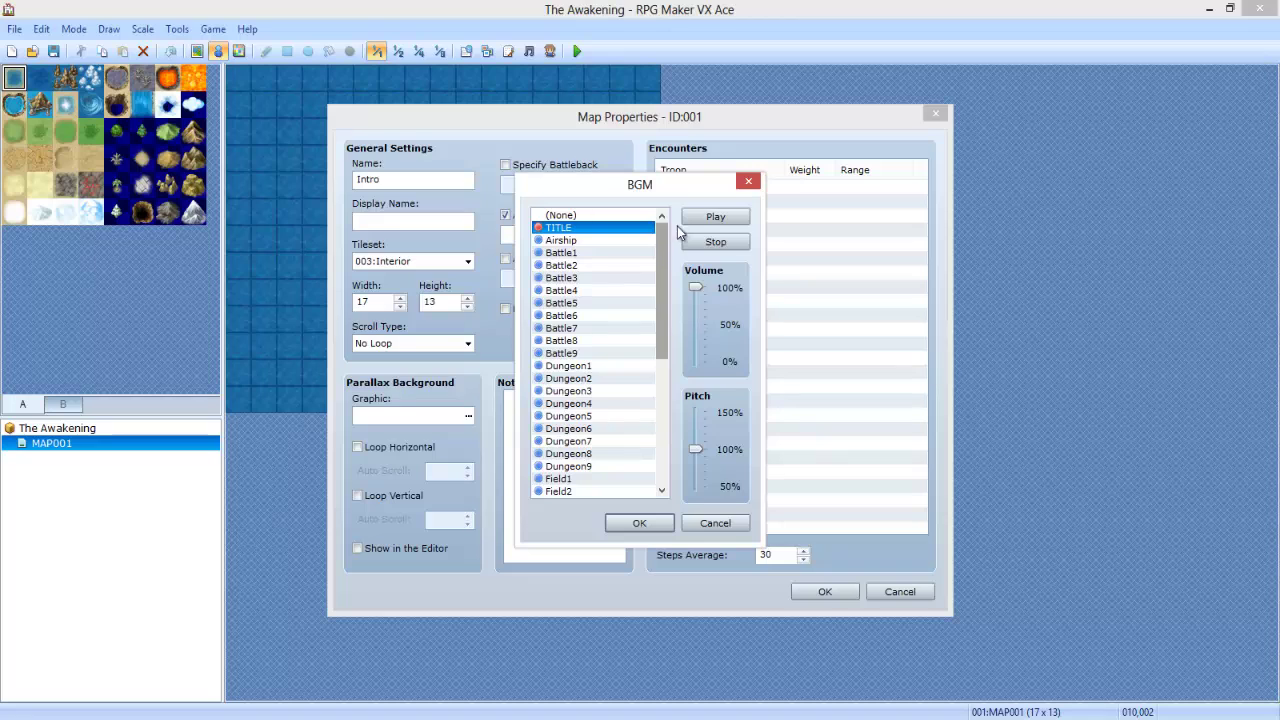
{"action": "scroll", "coordinate": [664, 244], "scroll_direction": "down", "scroll_amount": 7}
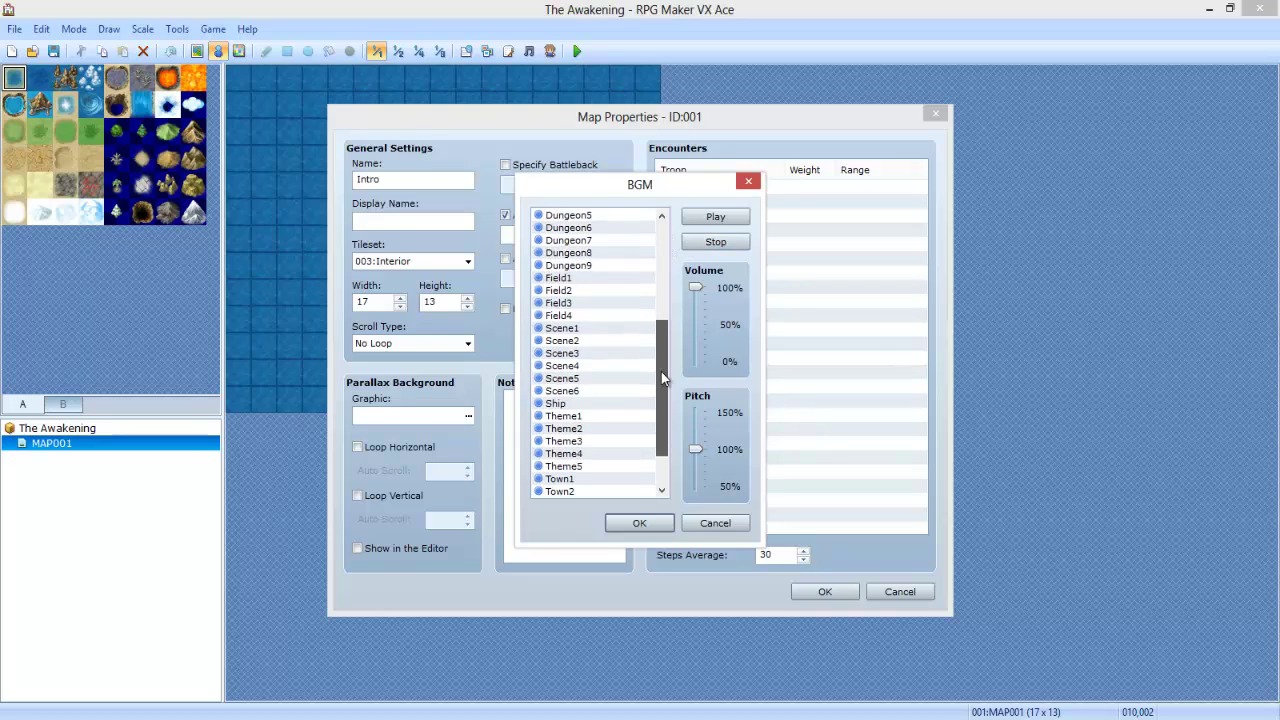
{"action": "scroll", "coordinate": [669, 299], "scroll_direction": "up", "scroll_amount": 7}
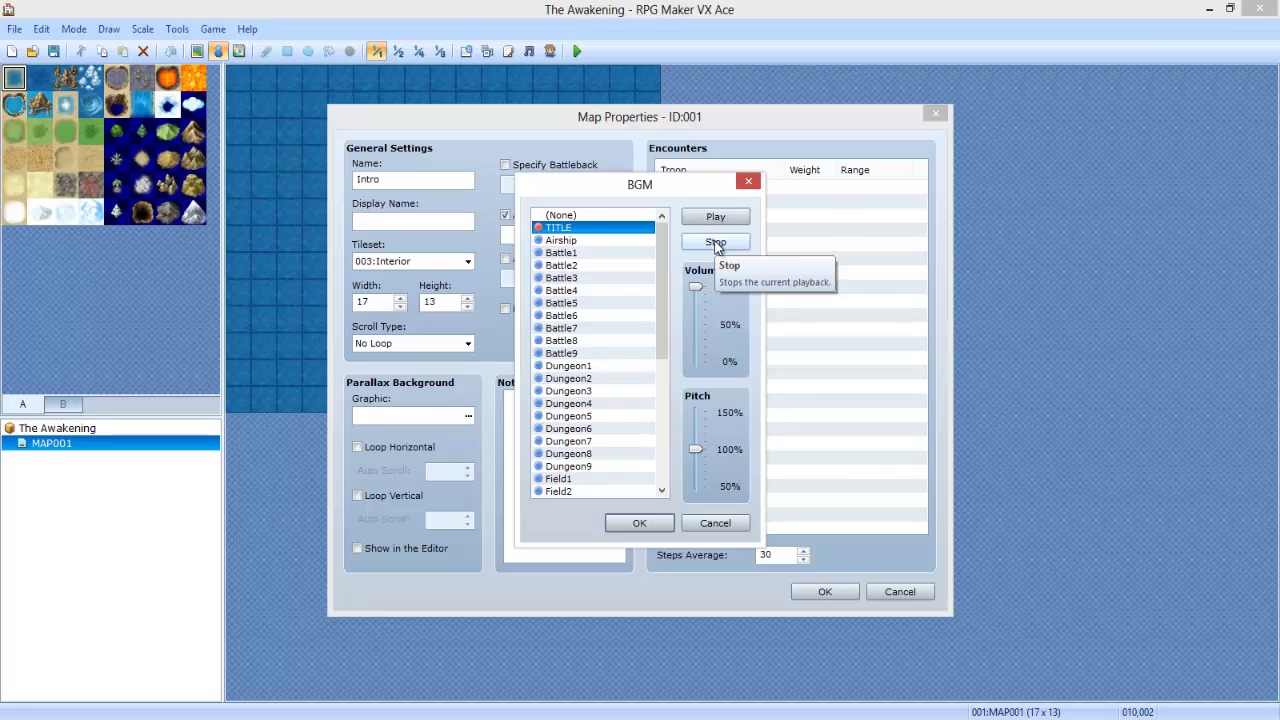
Browse the Theme, Scene and Town tracks and preview Scene3 with its pitch lowered to about 70%
{"action": "left_click", "coordinate": [652, 328]}
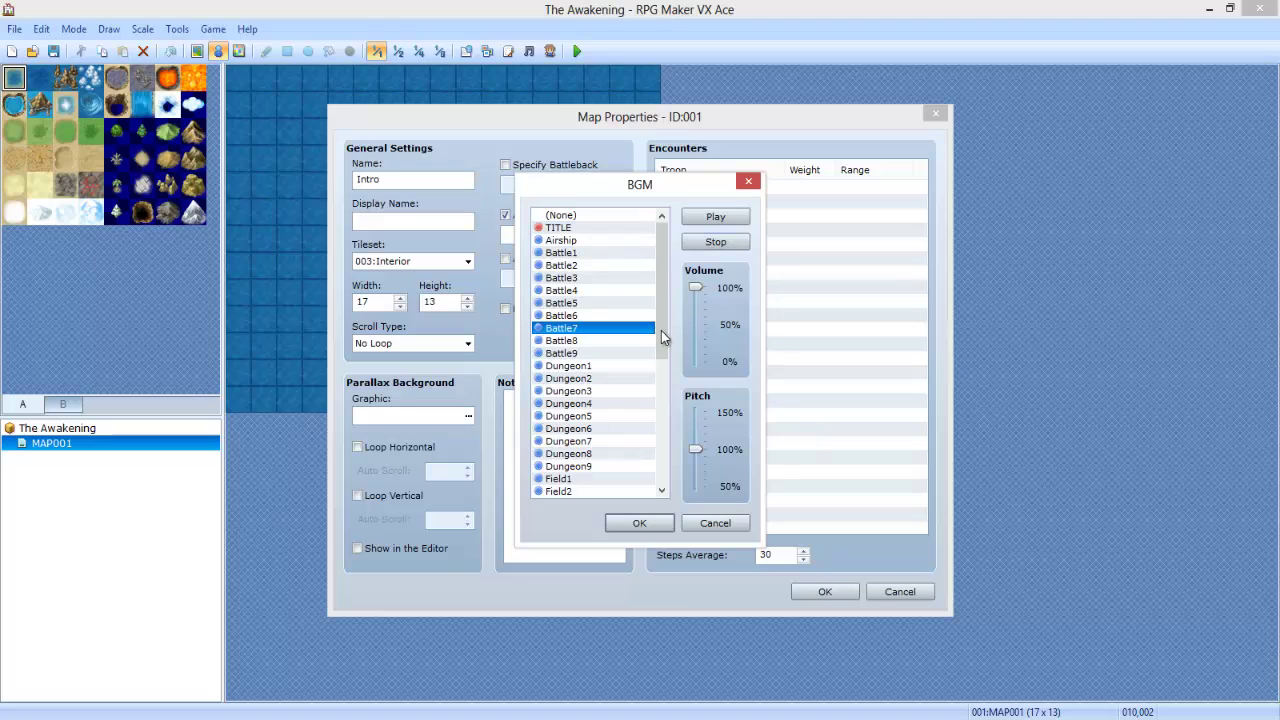
{"action": "left_click_drag", "start_coordinate": [661, 330], "coordinate": [576, 414]}
{"action": "left_click", "coordinate": [590, 391]}
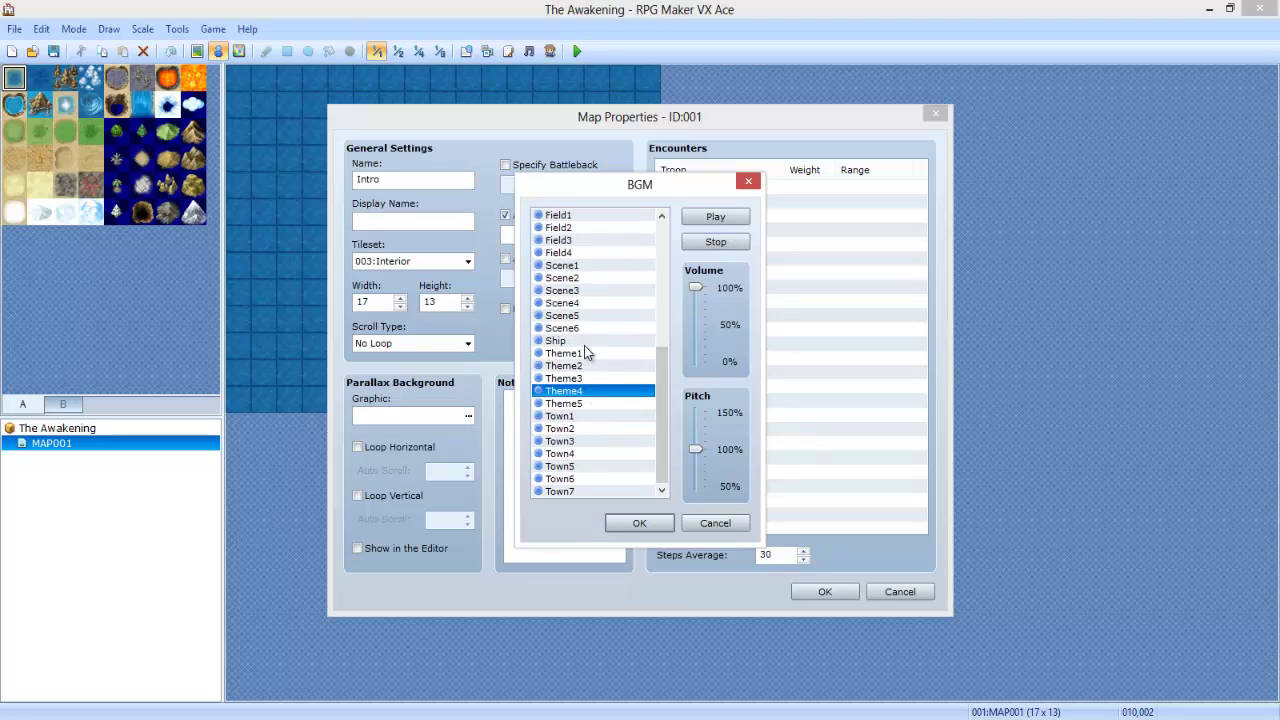
{"action": "left_click", "coordinate": [584, 344]}
{"action": "left_click", "coordinate": [585, 330]}
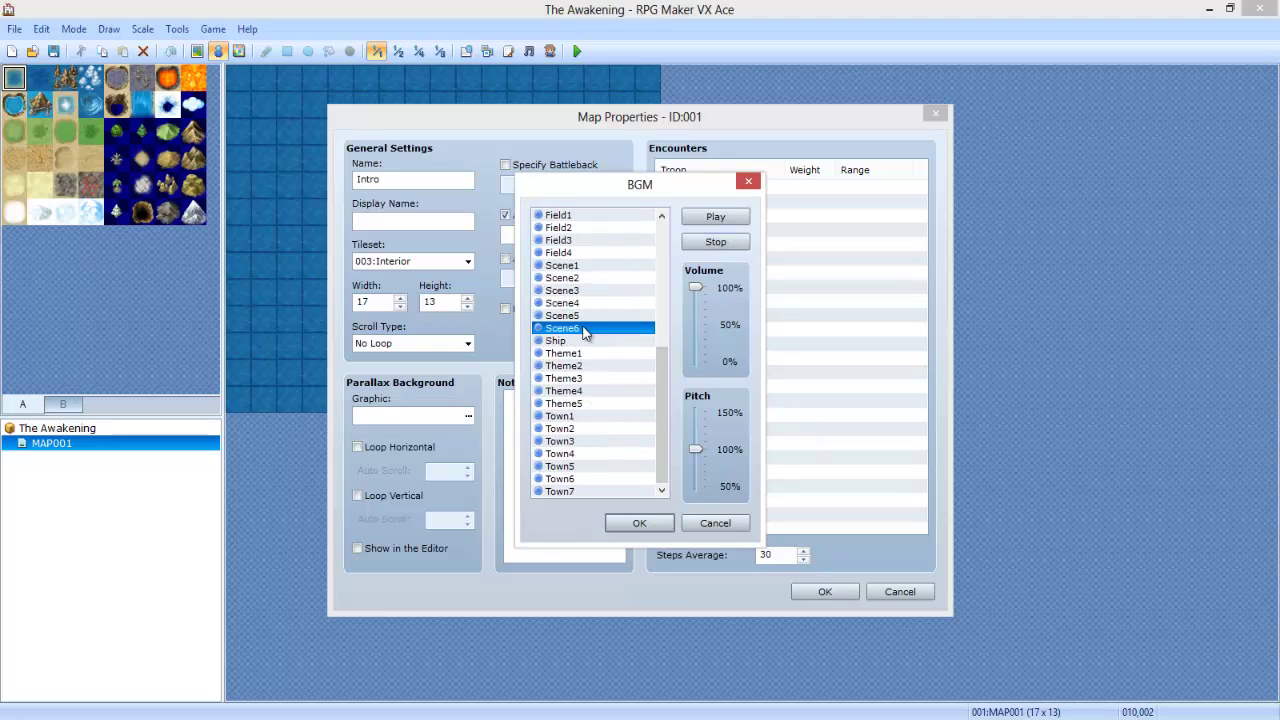
{"action": "left_click", "coordinate": [589, 416]}
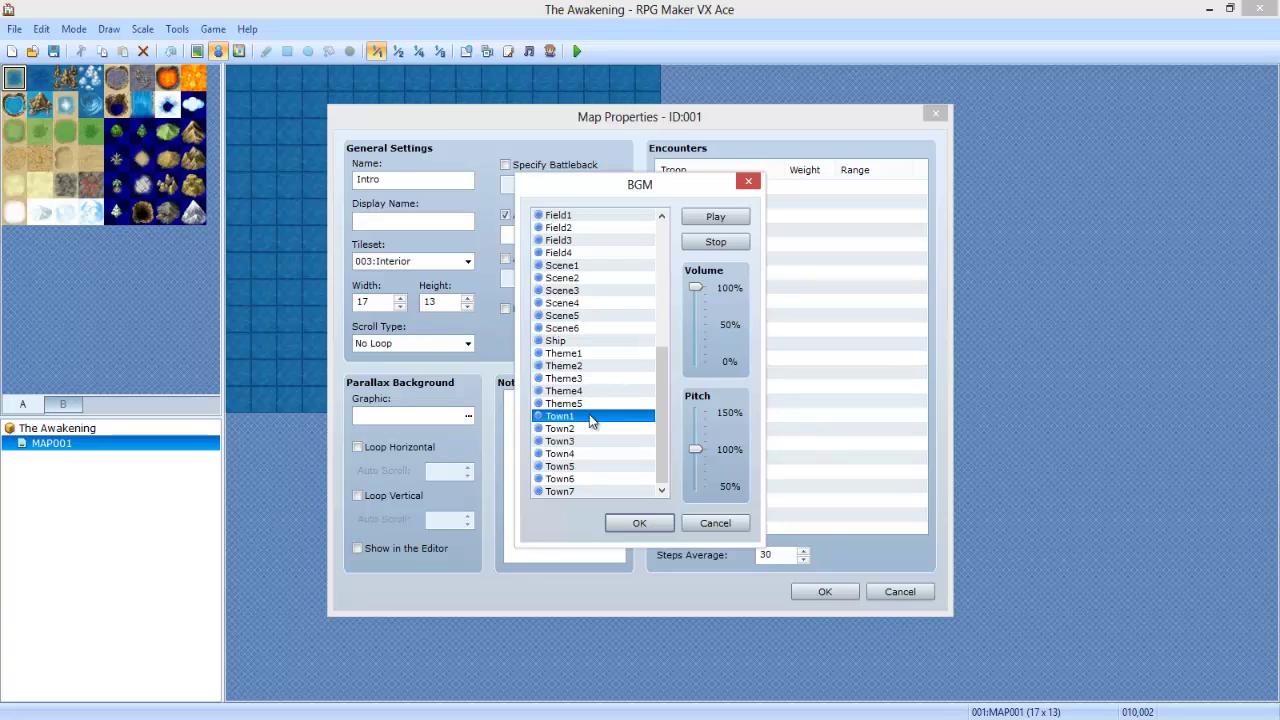
{"action": "left_click", "coordinate": [589, 291]}
{"action": "left_click", "coordinate": [588, 302]}
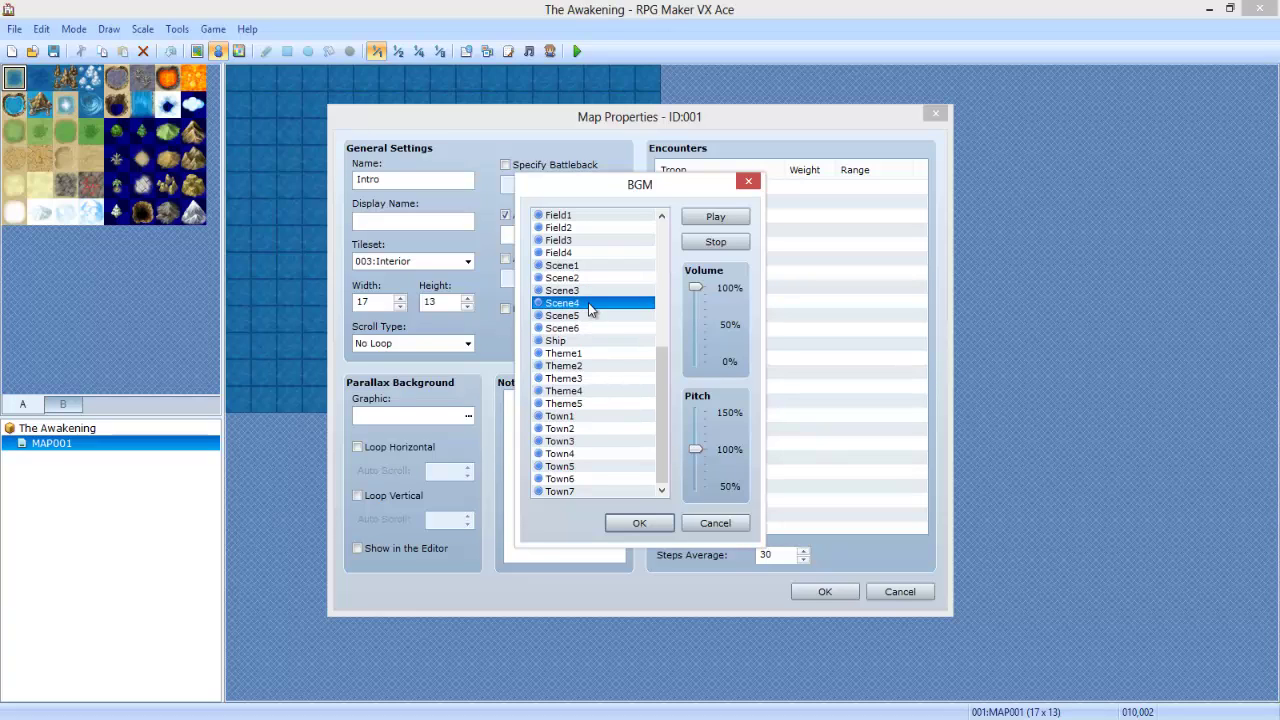
{"action": "left_click", "coordinate": [584, 292]}
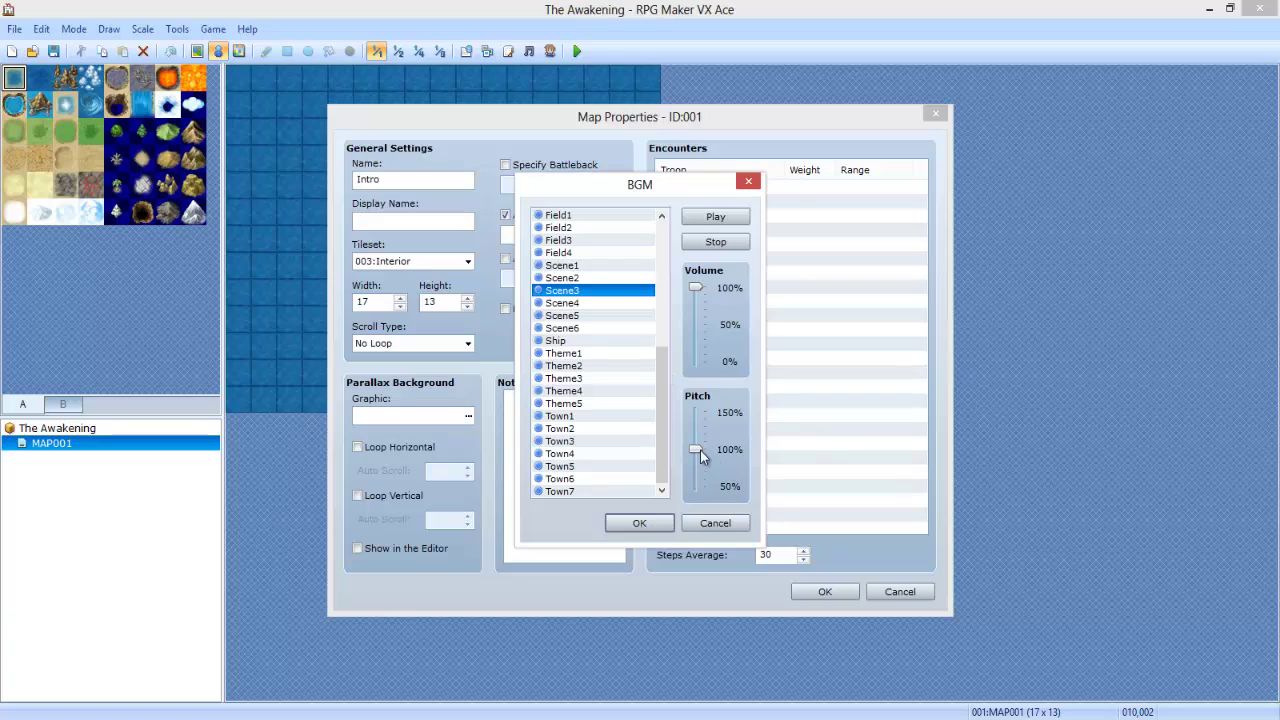
{"action": "left_click", "coordinate": [705, 214]}
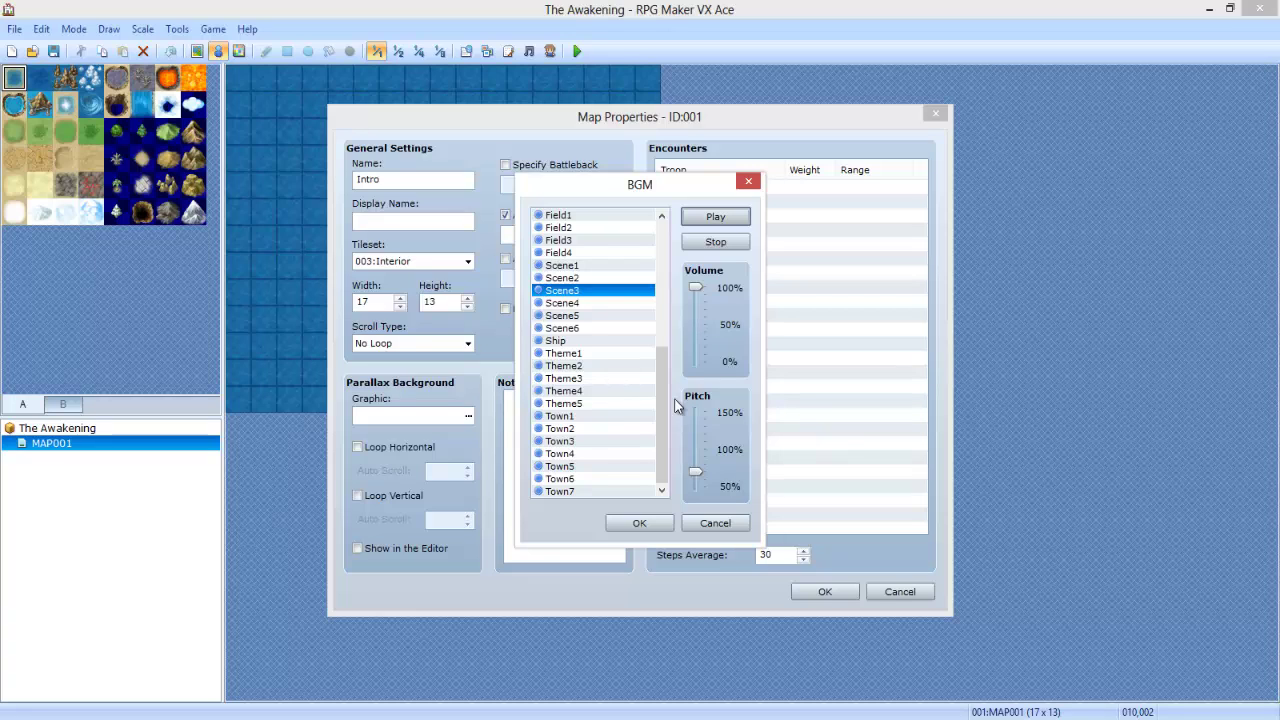
Preview the Scene2 track with its pitch set to about 90%
{"action": "left_click", "coordinate": [574, 266]}
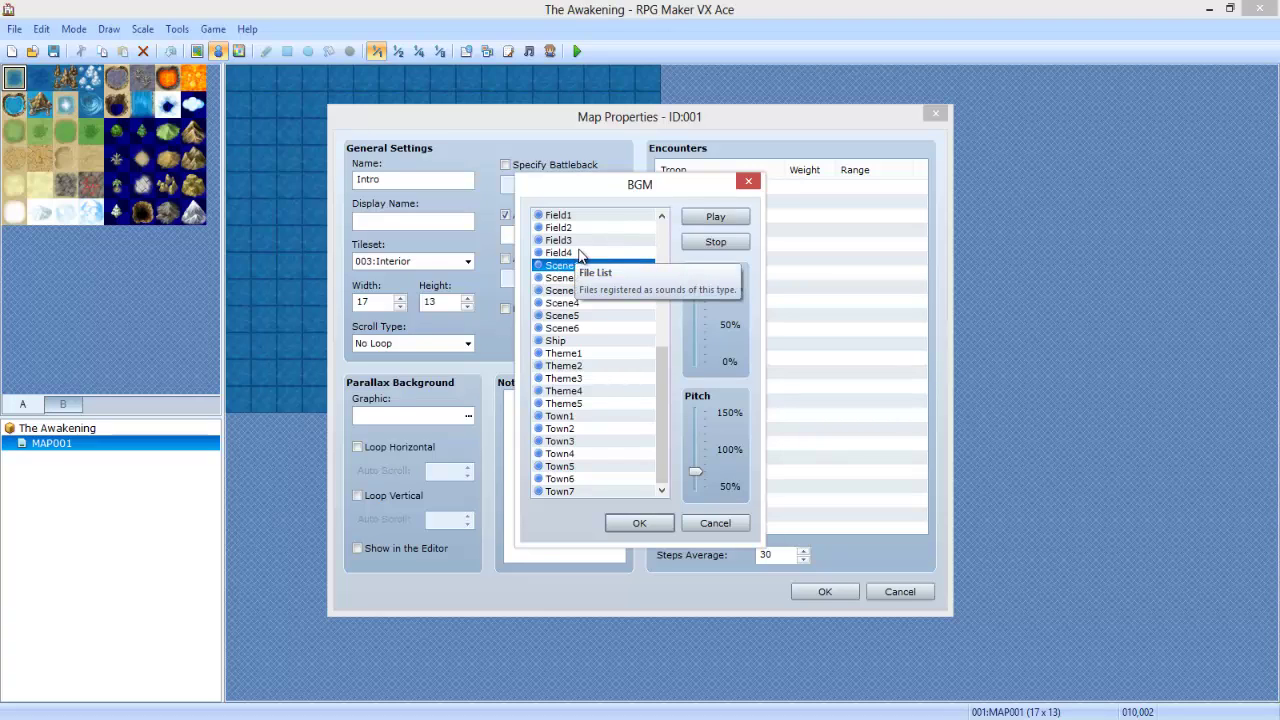
{"action": "left_click", "coordinate": [581, 279]}
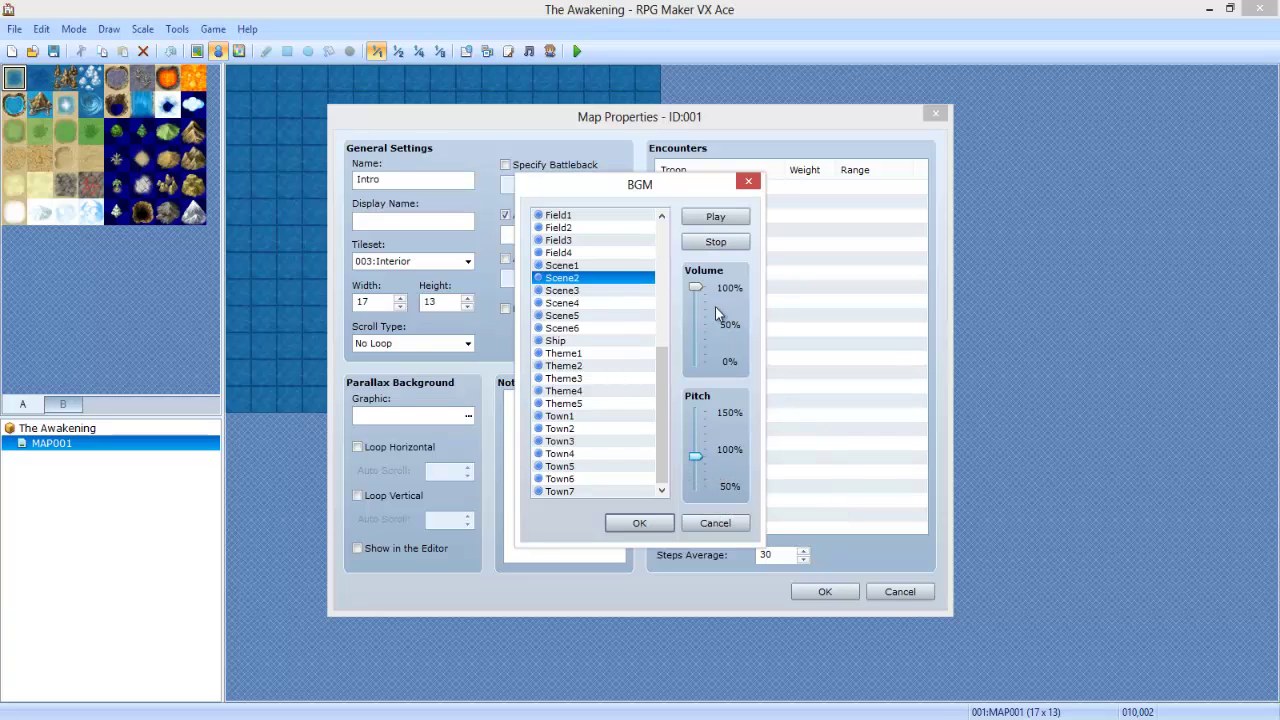
{"action": "left_click", "coordinate": [715, 219]}
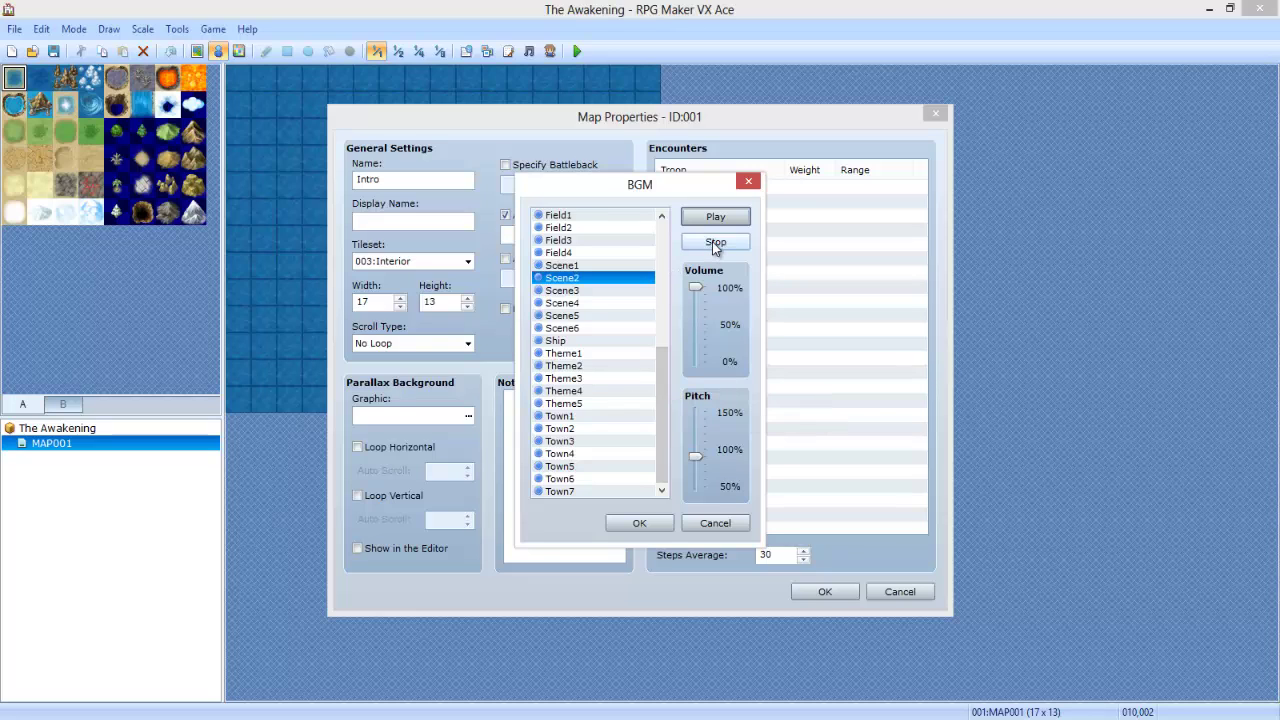
Choose TITLE as the Intro map's background music, stop the playback and save the map properties
{"action": "left_click_drag", "start_coordinate": [656, 367], "coordinate": [662, 222]}
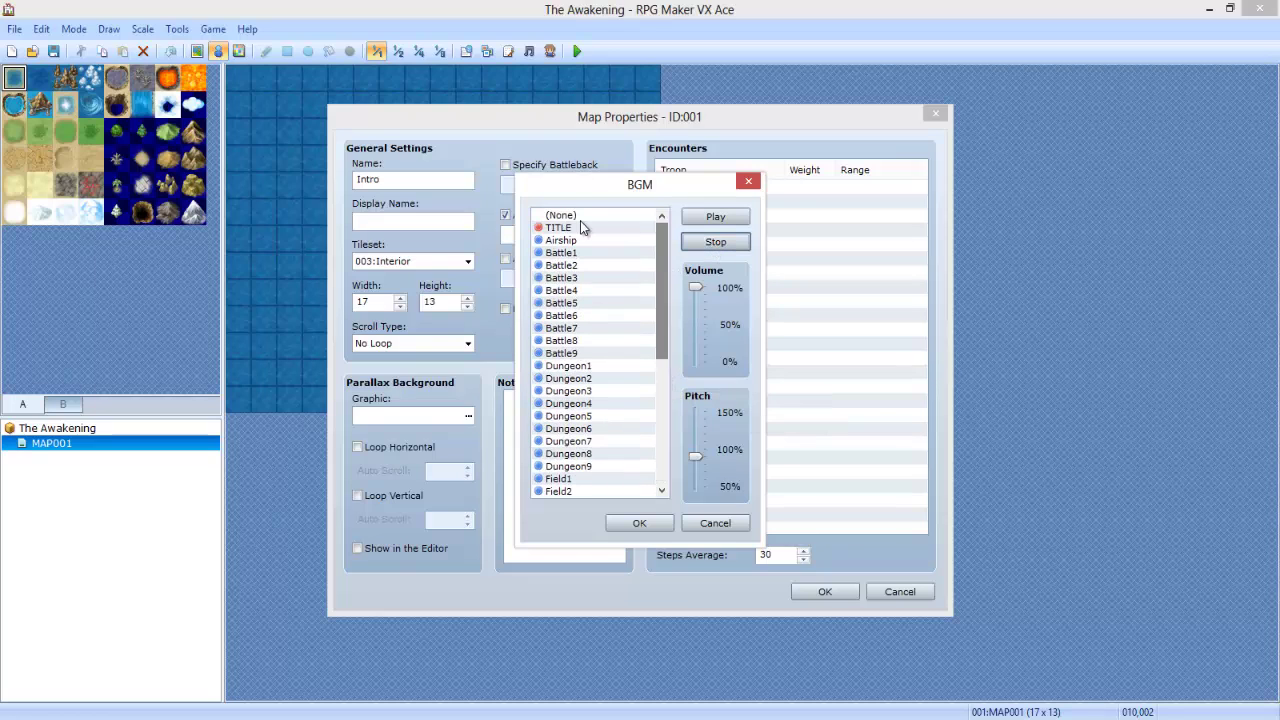
{"action": "left_click", "coordinate": [582, 217]}
{"action": "left_click", "coordinate": [589, 227]}
{"action": "left_click", "coordinate": [742, 242]}
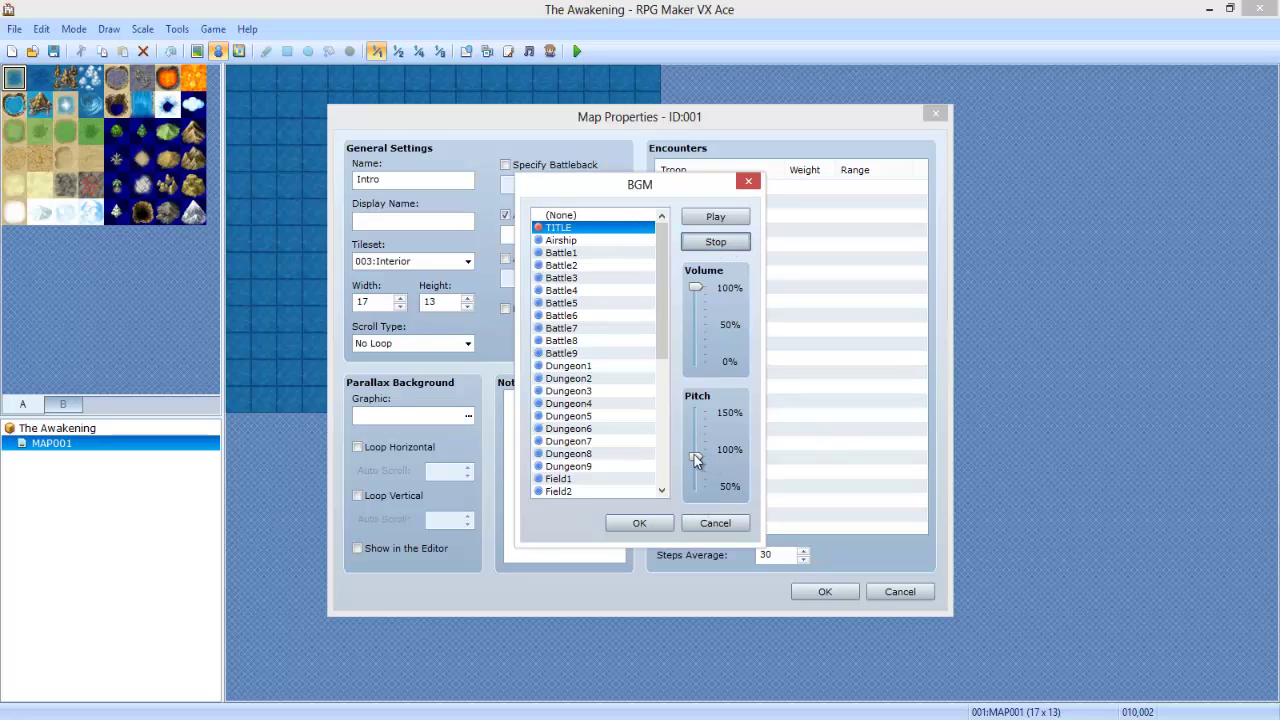
{"action": "left_click", "coordinate": [655, 526]}
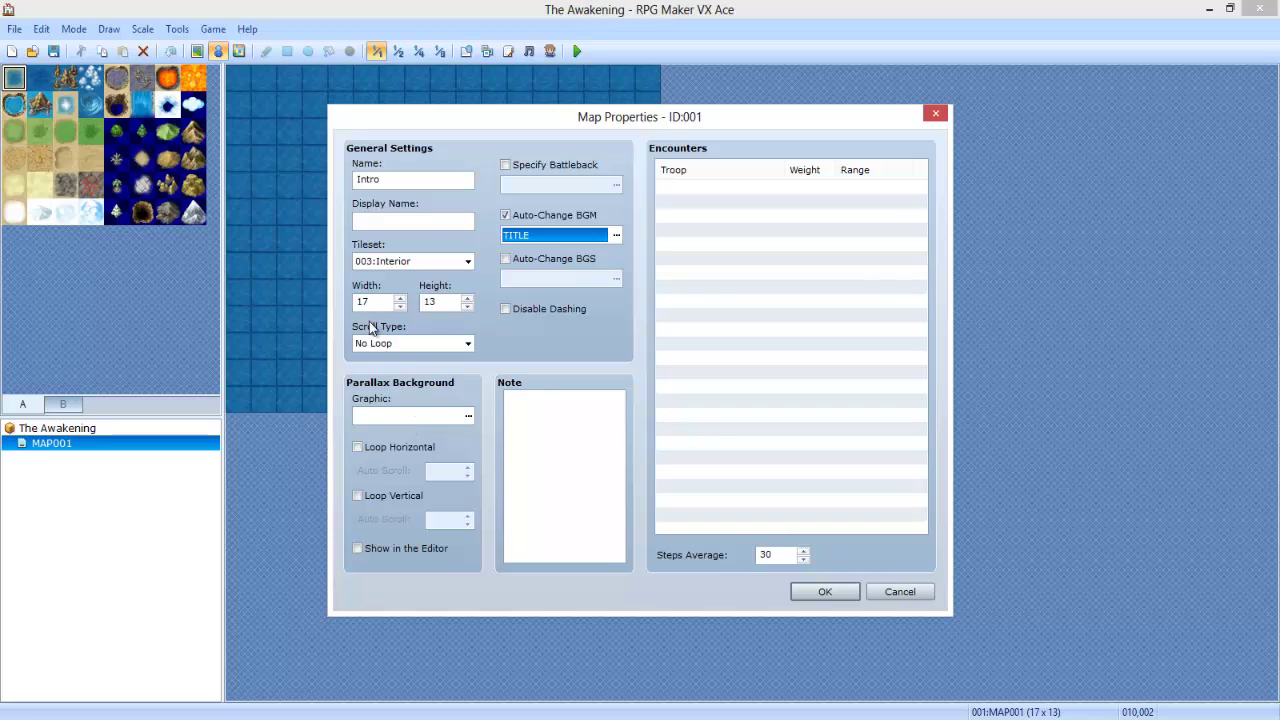
{"action": "left_click", "coordinate": [818, 589]}
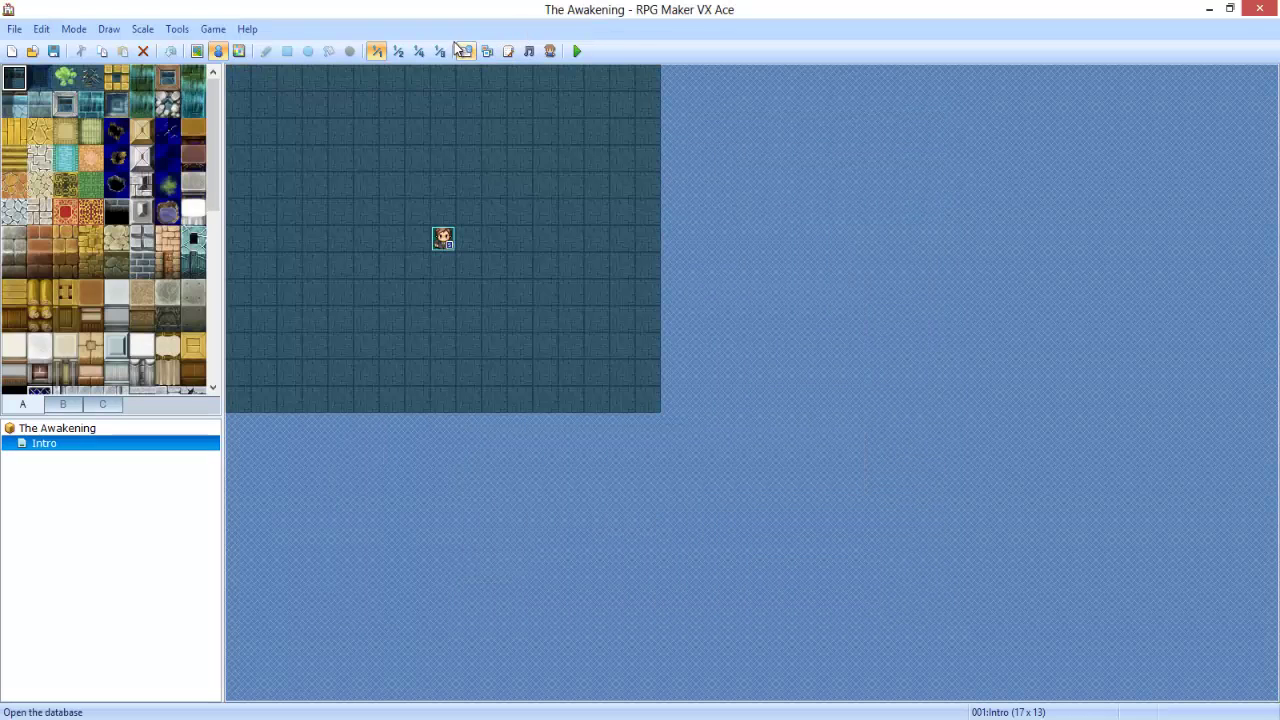
Open the title screen music selection in the database's System settings
{"action": "left_click", "coordinate": [458, 47]}
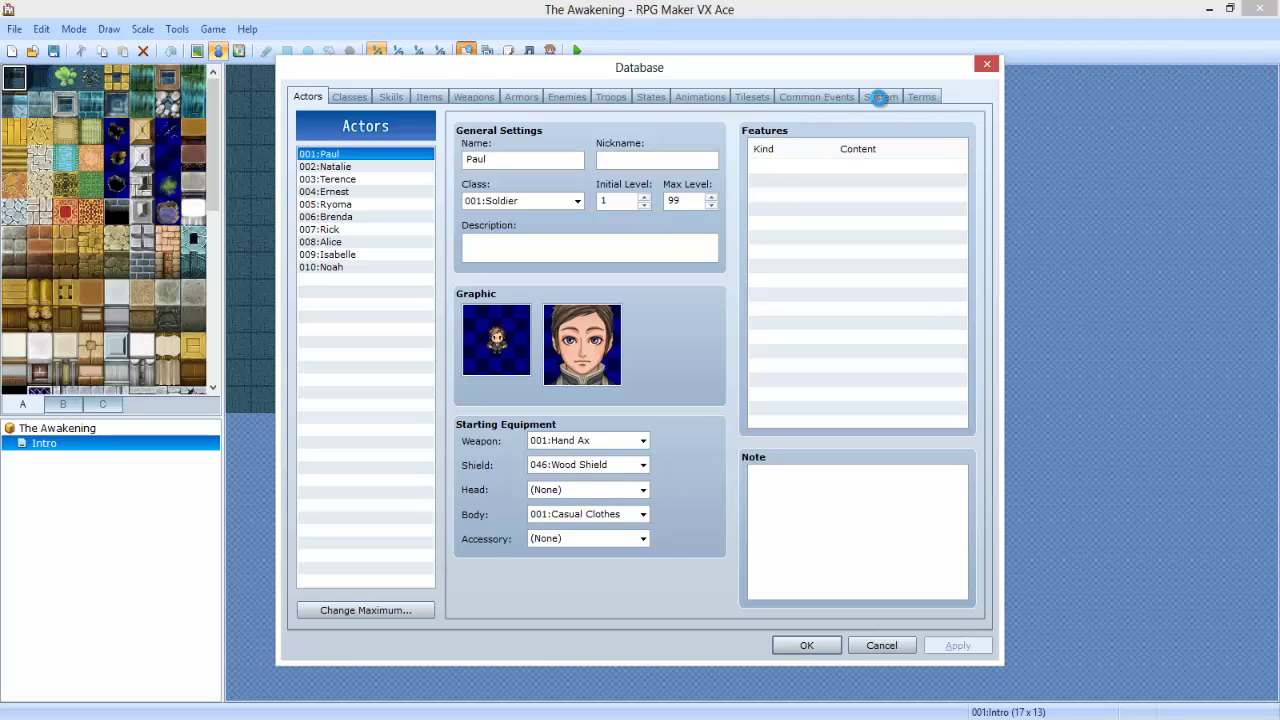
{"action": "left_click", "coordinate": [881, 96]}
{"action": "left_click", "coordinate": [403, 332]}
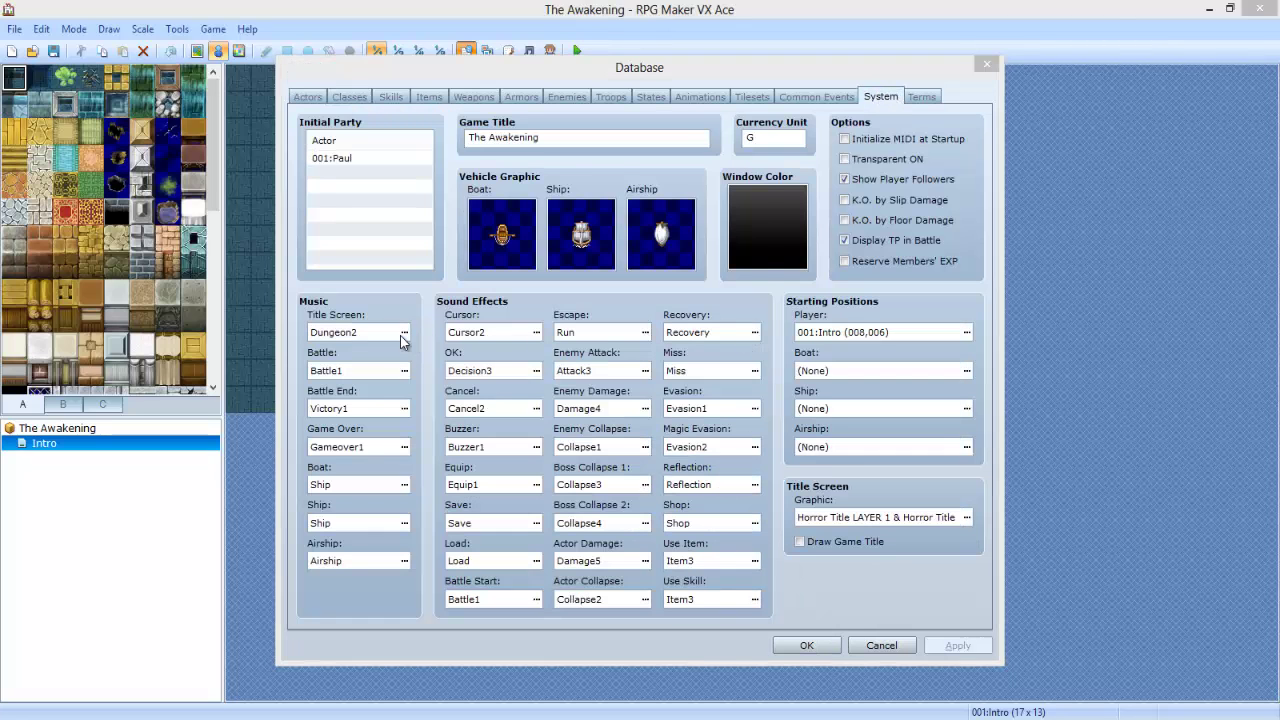
{"action": "scroll", "coordinate": [666, 251], "scroll_direction": "up", "scroll_amount": 1}
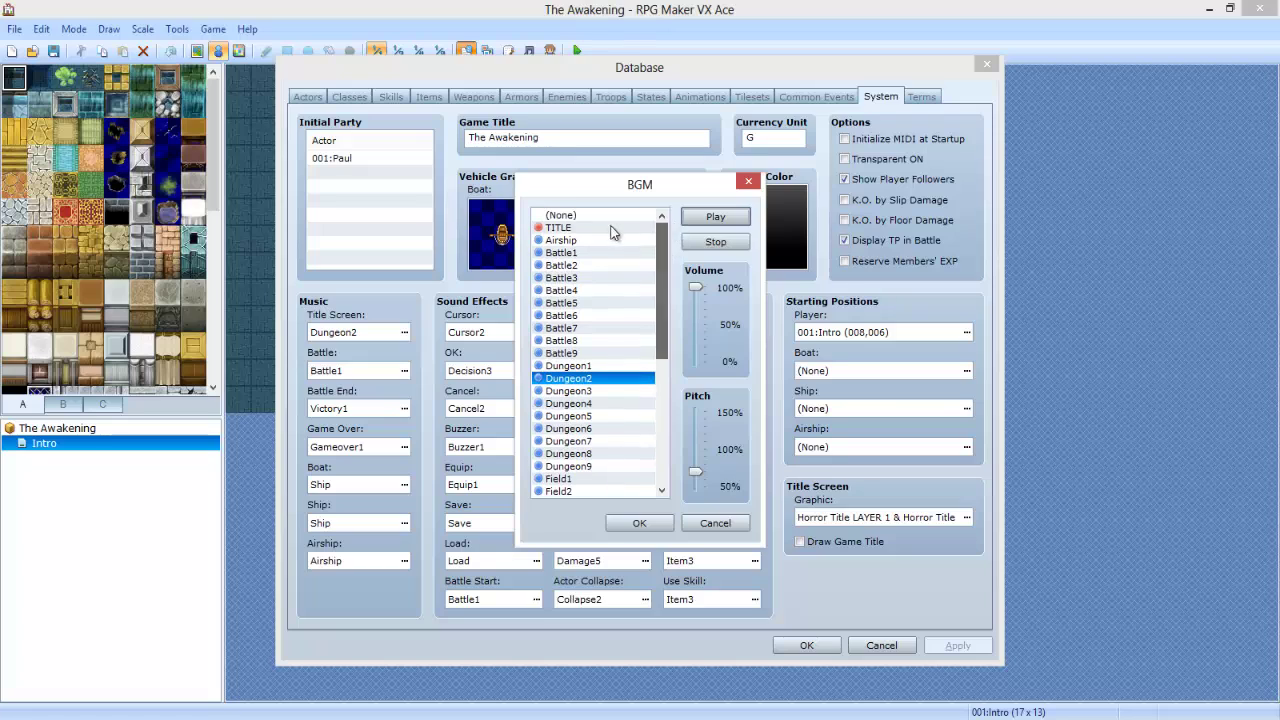
Set the title screen music to Scene2 at about 90% pitch, preview it briefly and save the database
{"action": "left_click", "coordinate": [612, 228]}
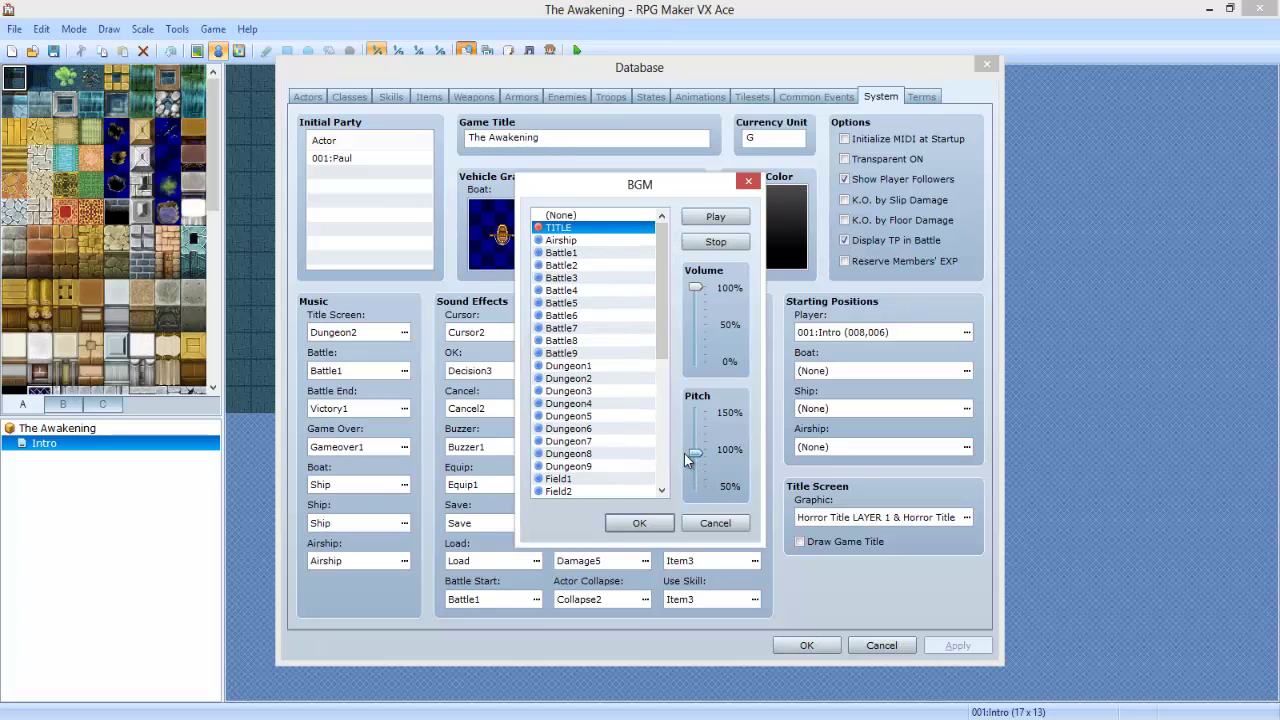
{"action": "left_click", "coordinate": [715, 241]}
{"action": "left_click_drag", "start_coordinate": [661, 292], "coordinate": [669, 367]}
{"action": "left_click", "coordinate": [596, 365]}
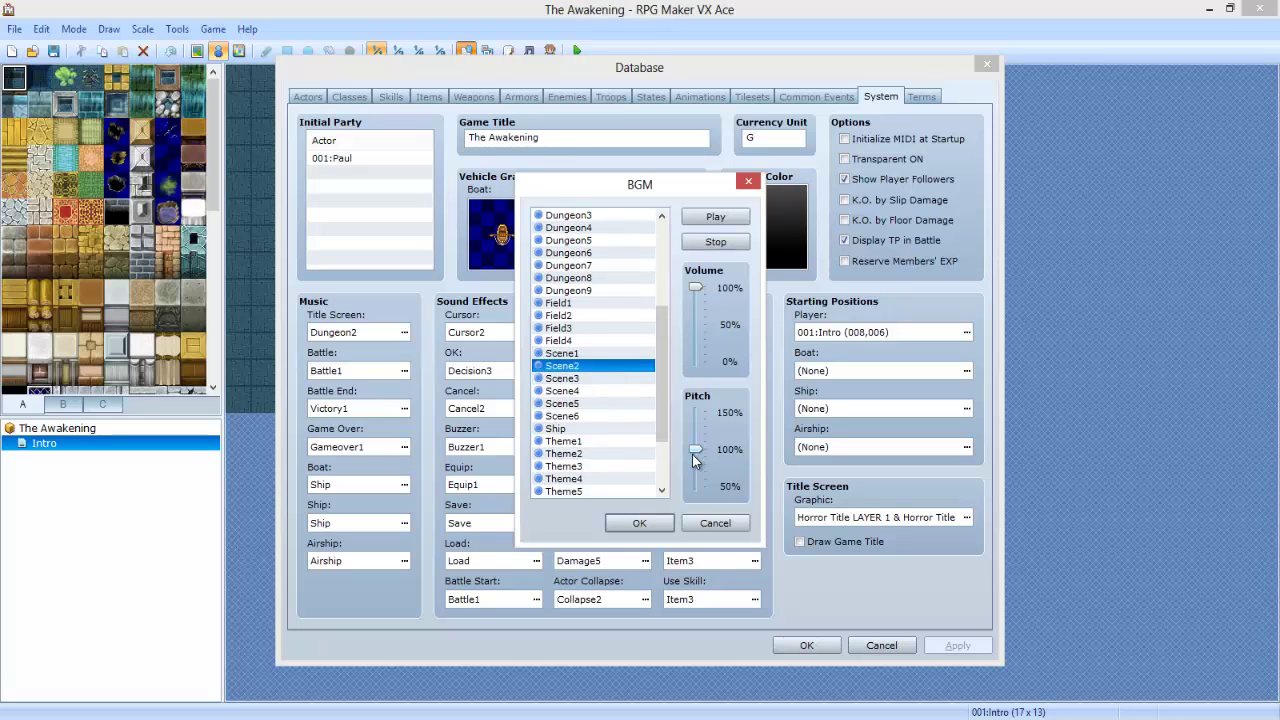
{"action": "left_click_drag", "start_coordinate": [693, 453], "coordinate": [693, 463]}
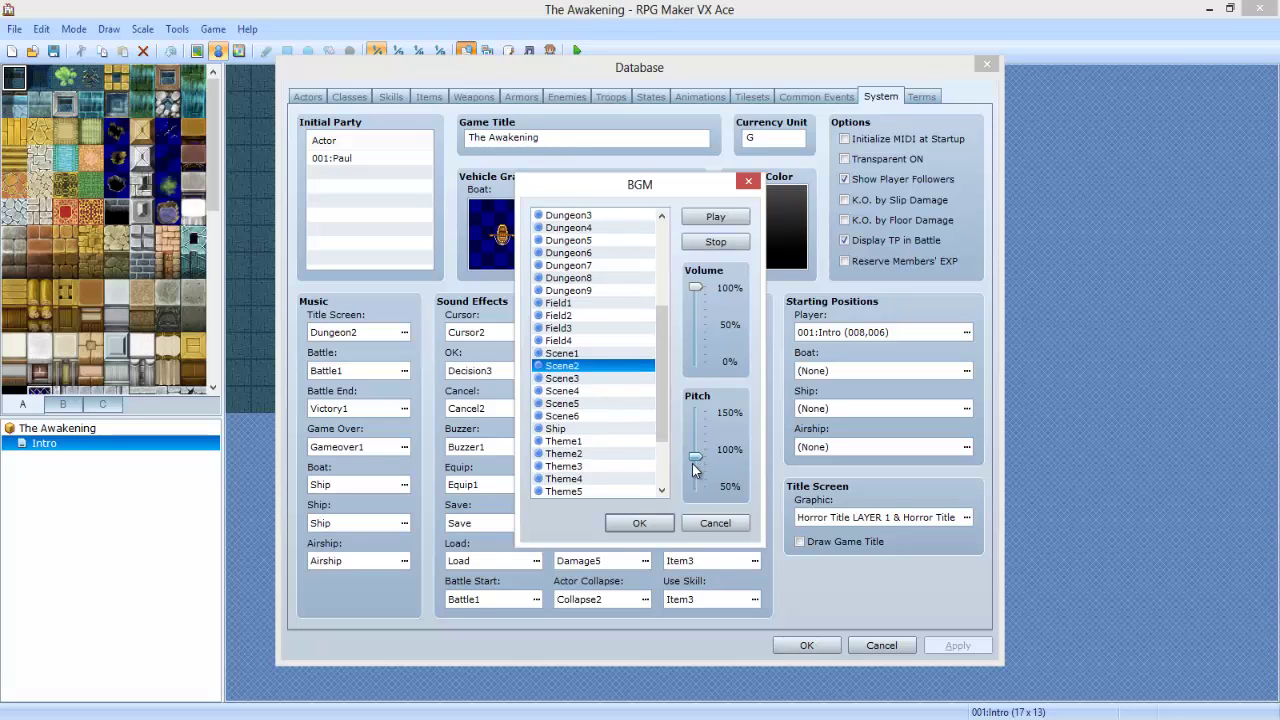
{"action": "left_click", "coordinate": [702, 219]}
{"action": "left_click", "coordinate": [708, 242]}
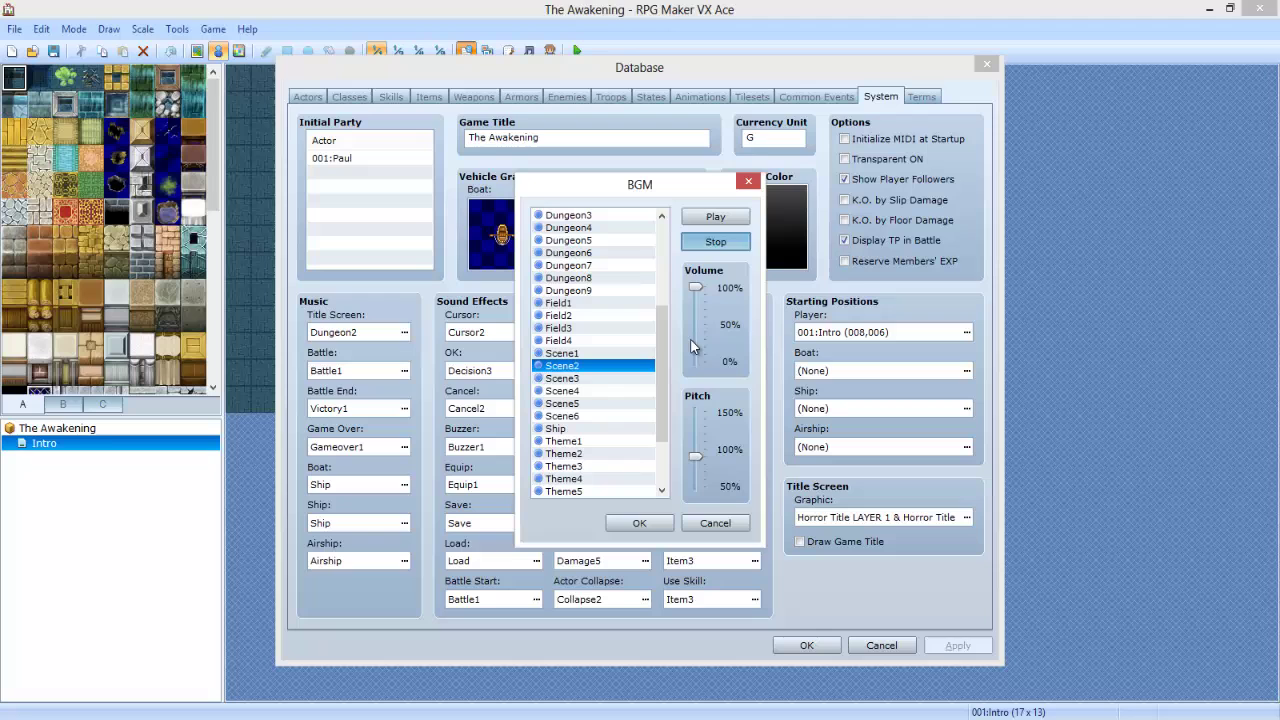
{"action": "left_click", "coordinate": [645, 523]}
{"action": "key", "text": "Return"}
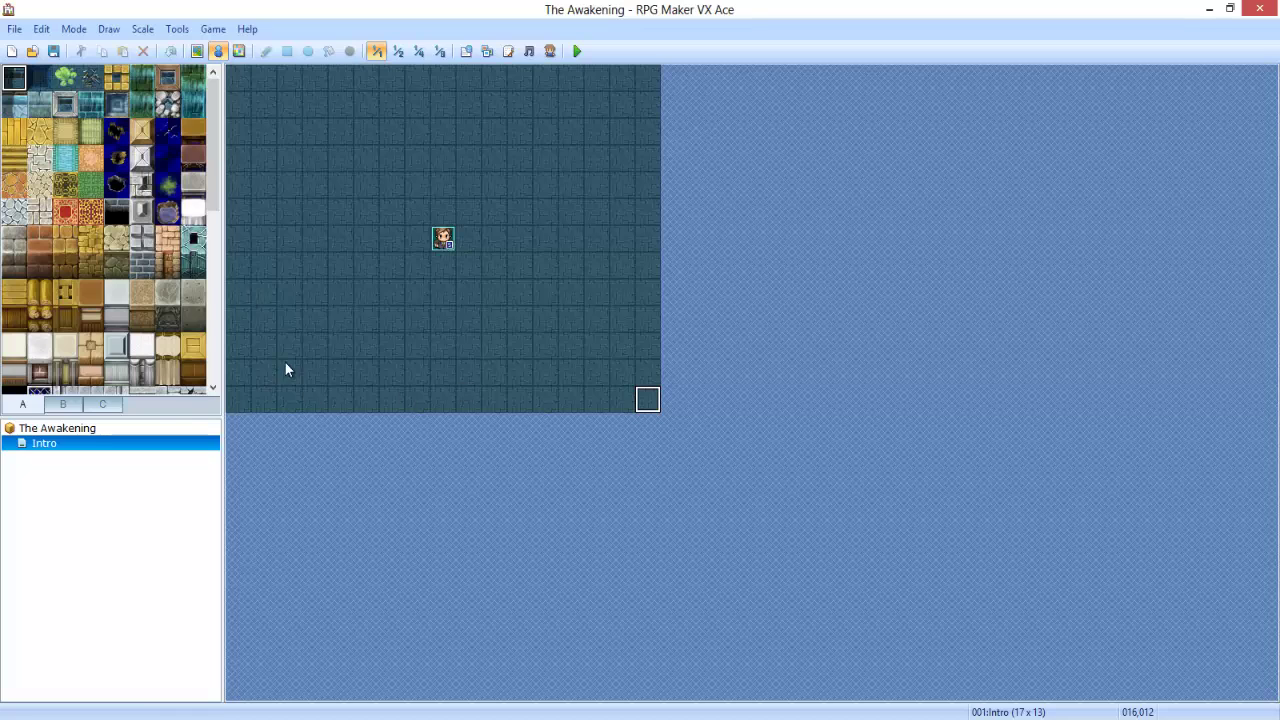
Check the Intro map's width and height in its map properties without changing them
{"action": "right_click", "coordinate": [147, 452]}
{"action": "left_click", "coordinate": [198, 456]}
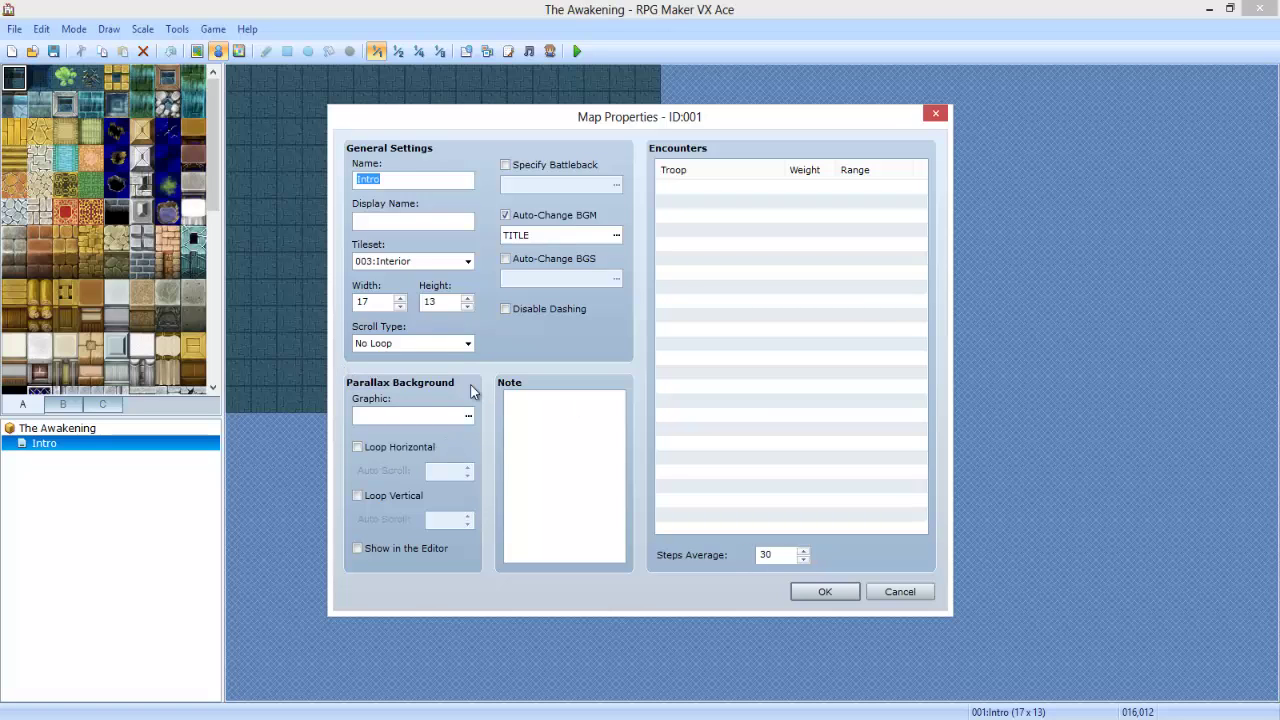
{"action": "left_click", "coordinate": [352, 305]}
{"action": "left_click", "coordinate": [432, 303]}
{"action": "left_click", "coordinate": [899, 592]}
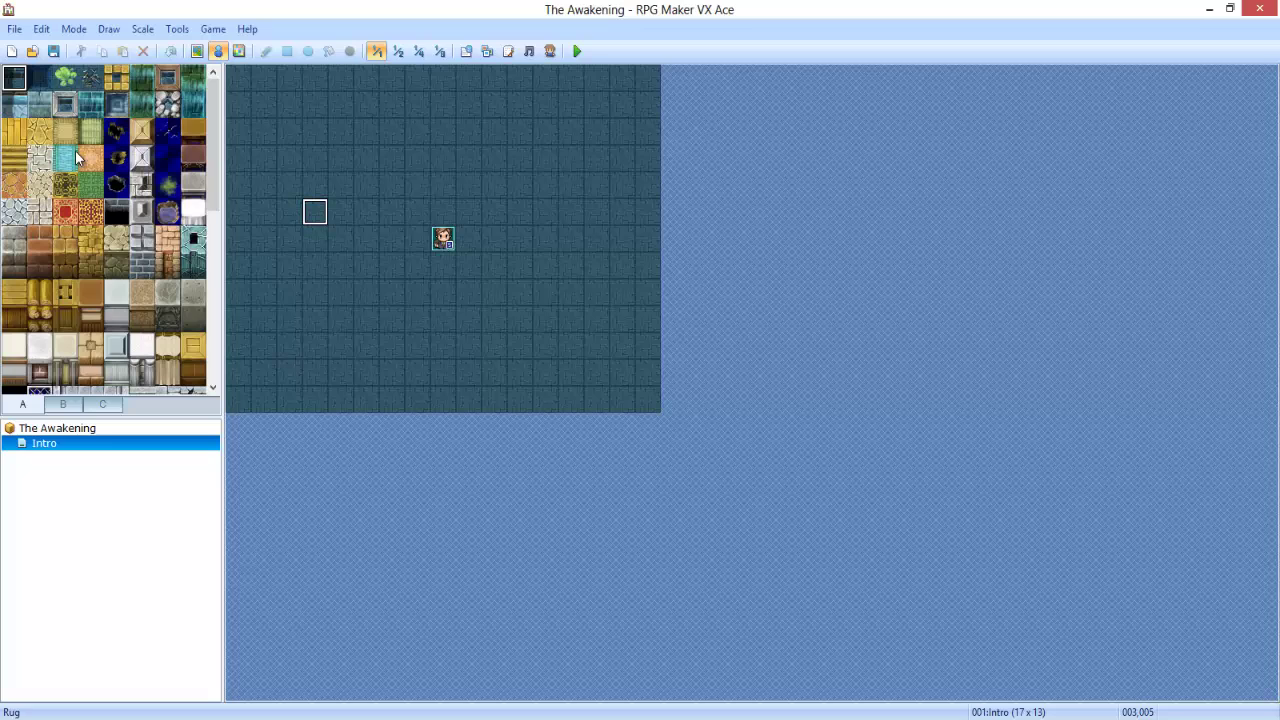
Switch to map editing and flood fill the whole Intro map with the Darkness tile
{"action": "left_click", "coordinate": [116, 104]}
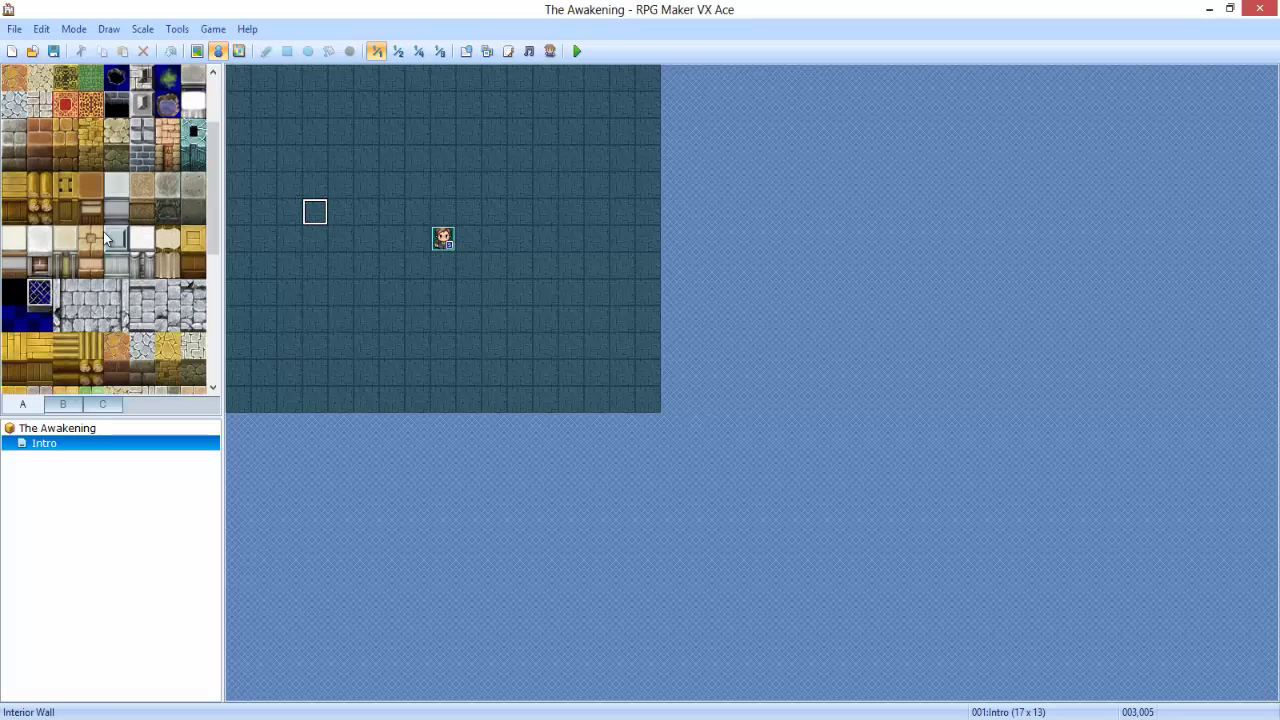
{"action": "left_click", "coordinate": [113, 238]}
{"action": "scroll", "coordinate": [126, 268], "scroll_direction": "down", "scroll_amount": 4}
{"action": "scroll", "coordinate": [132, 272], "scroll_direction": "up", "scroll_amount": 2}
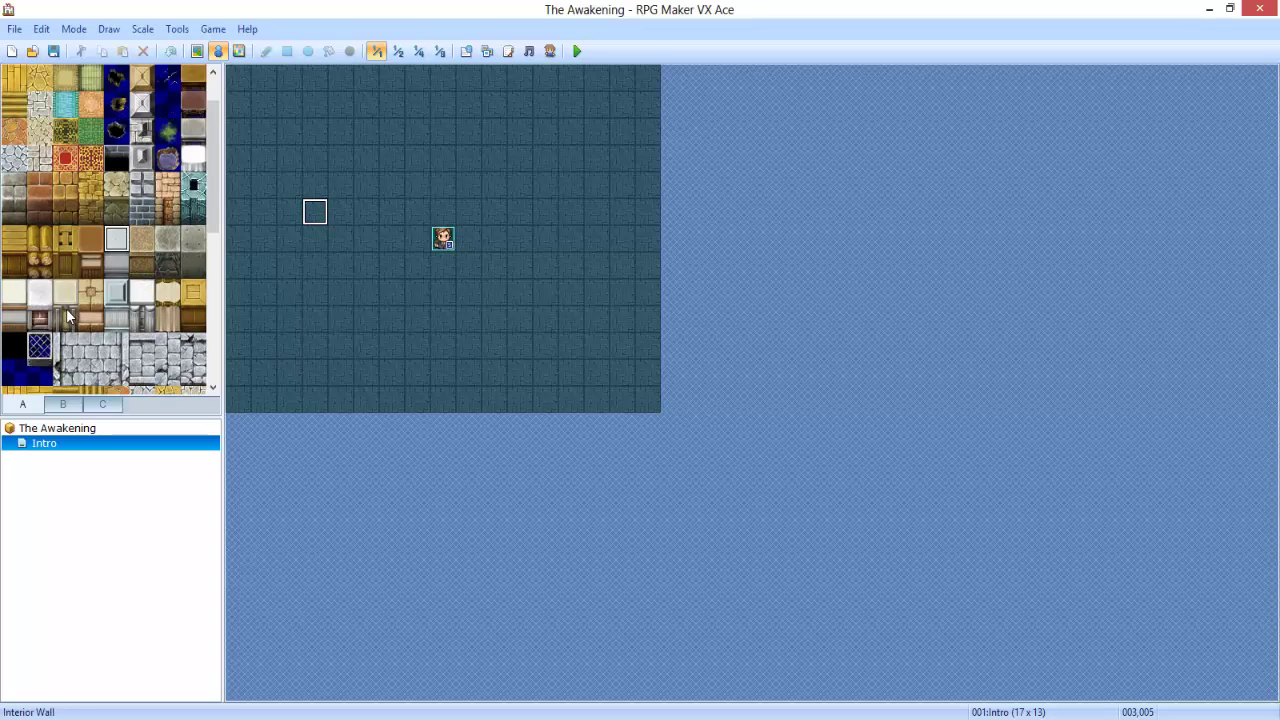
{"action": "scroll", "coordinate": [69, 293], "scroll_direction": "down", "scroll_amount": 8}
{"action": "scroll", "coordinate": [69, 293], "scroll_direction": "up", "scroll_amount": 4}
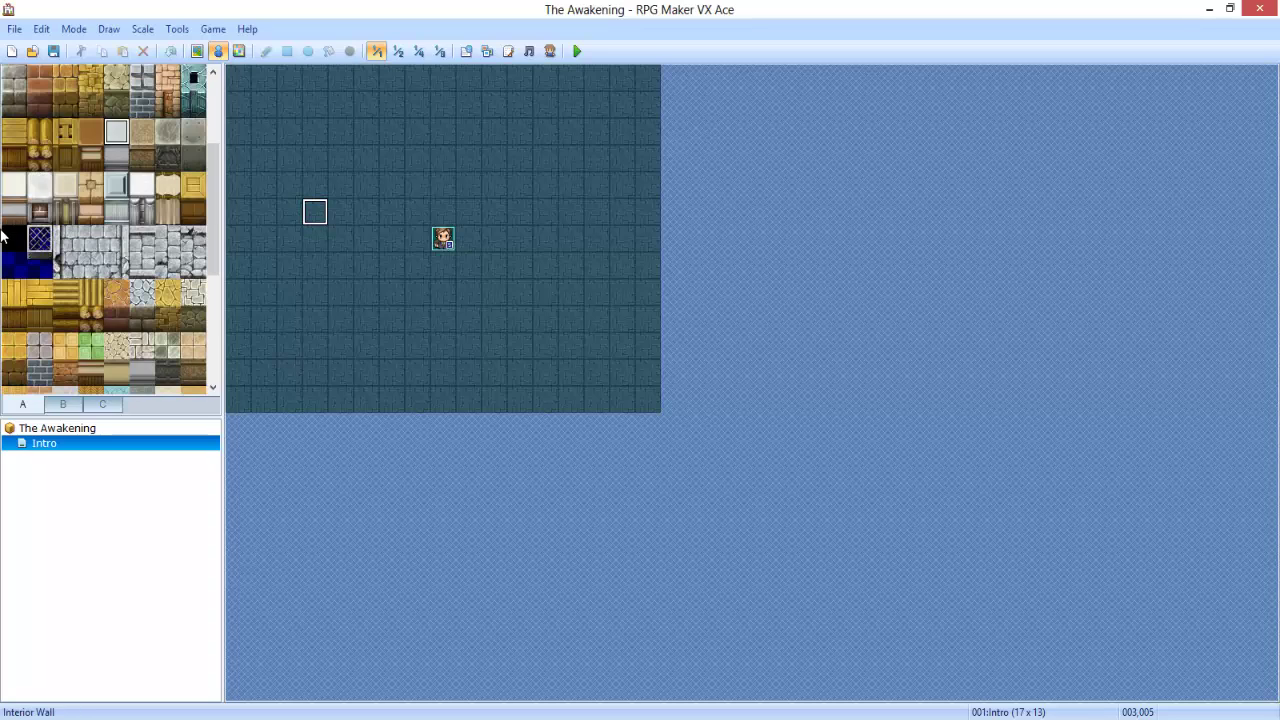
{"action": "left_click", "coordinate": [197, 51]}
{"action": "left_click", "coordinate": [329, 51]}
{"action": "left_click", "coordinate": [312, 142]}
{"action": "key", "text": "ctrl+z"}
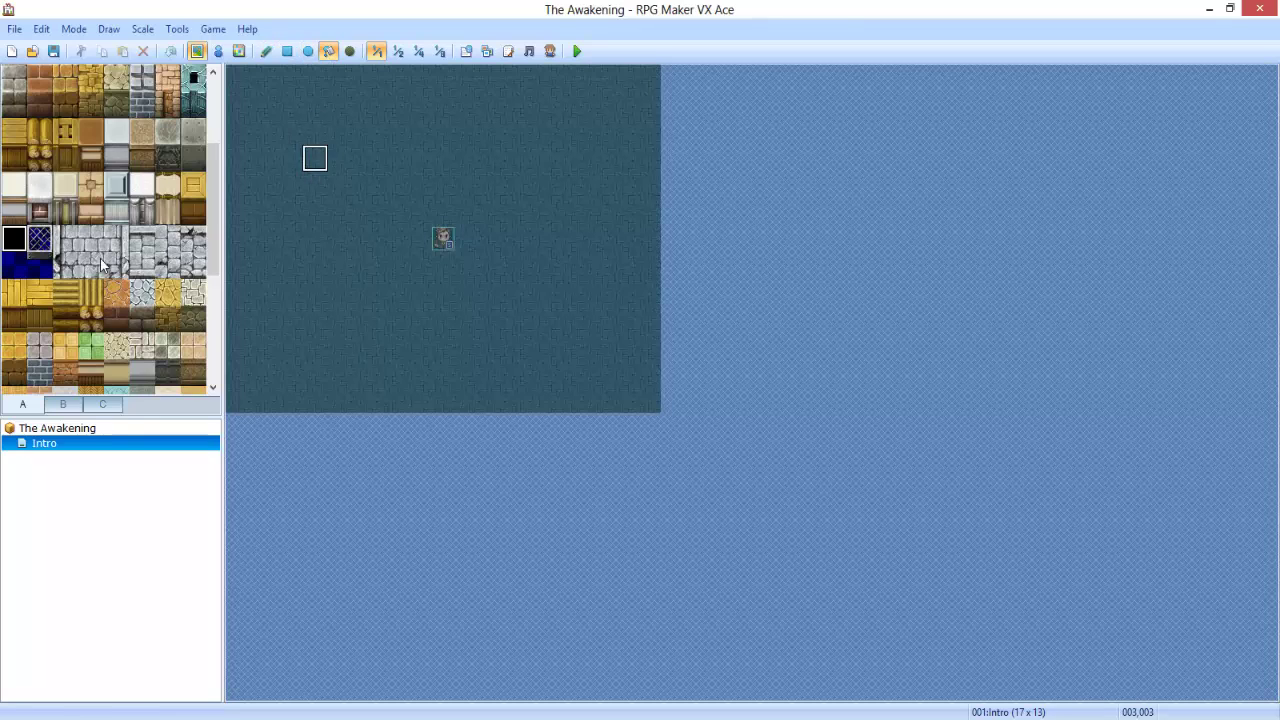
{"action": "left_click", "coordinate": [13, 262]}
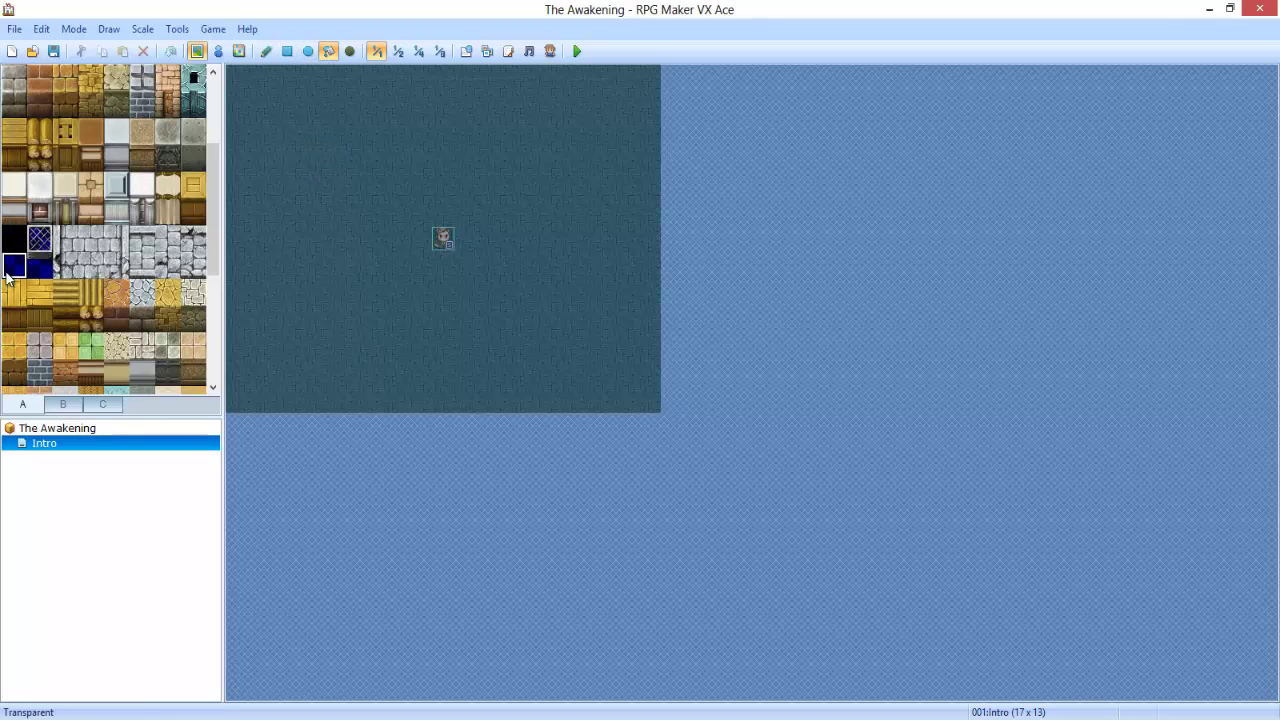
{"action": "left_click", "coordinate": [13, 238]}
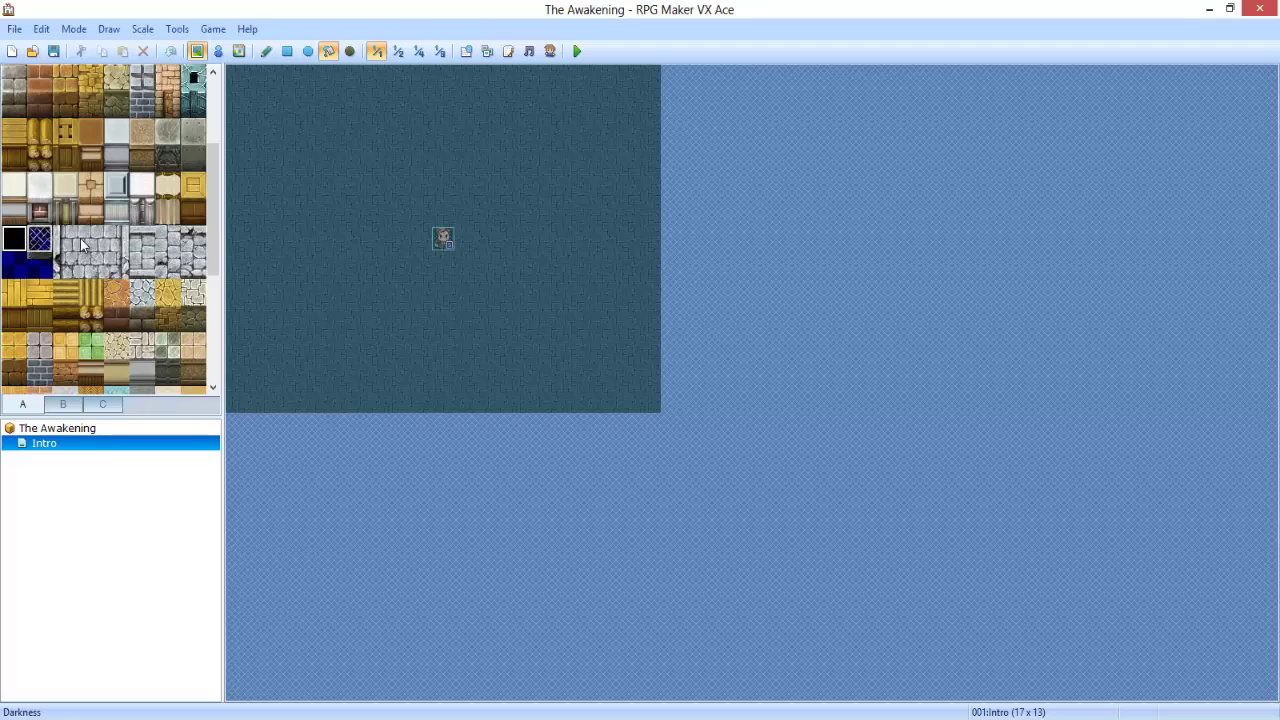
{"action": "left_click", "coordinate": [433, 203]}
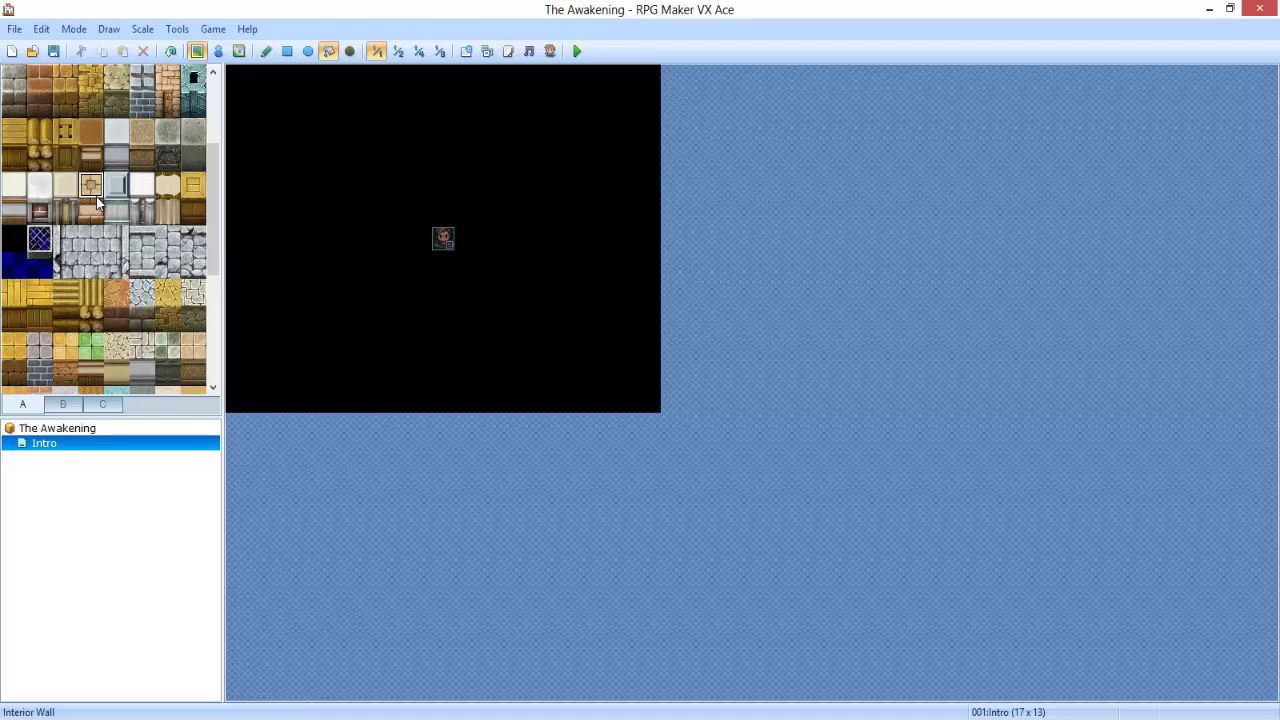
Look through the tileset's wall and floor tiles for a style suited to the room's walls
{"action": "scroll", "coordinate": [89, 220], "scroll_direction": "up", "scroll_amount": 3}
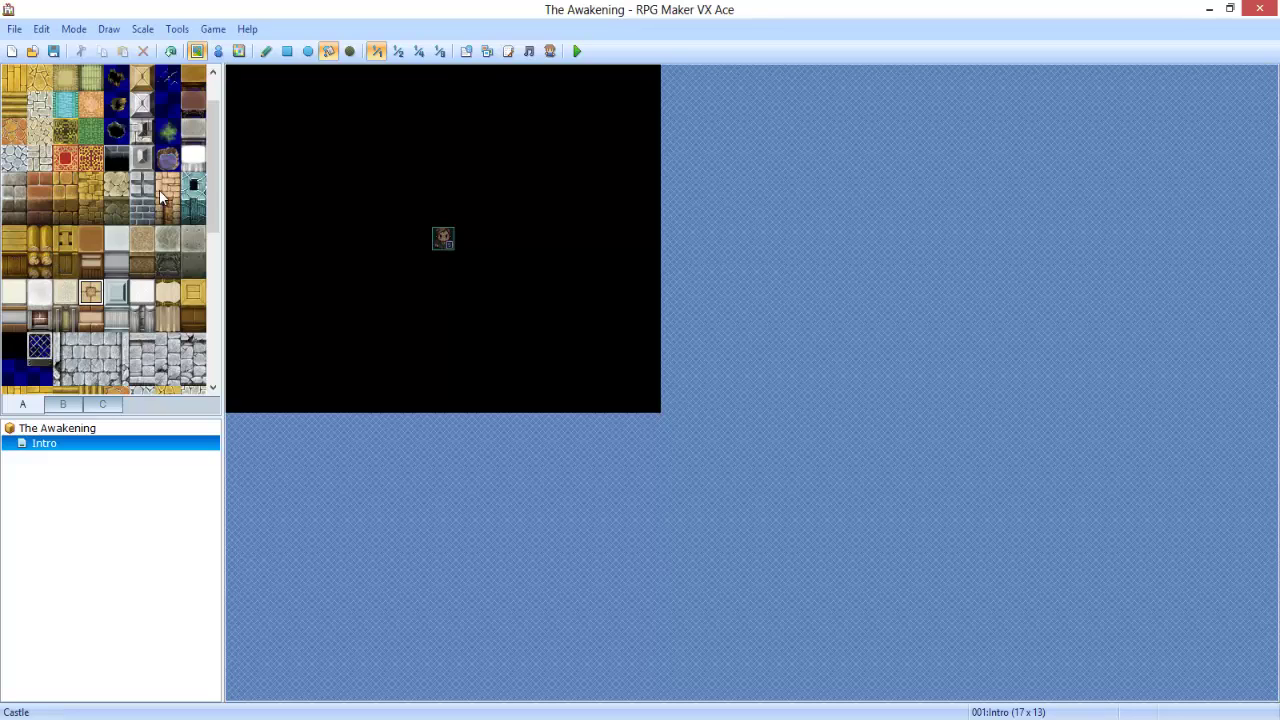
{"action": "left_click", "coordinate": [174, 239]}
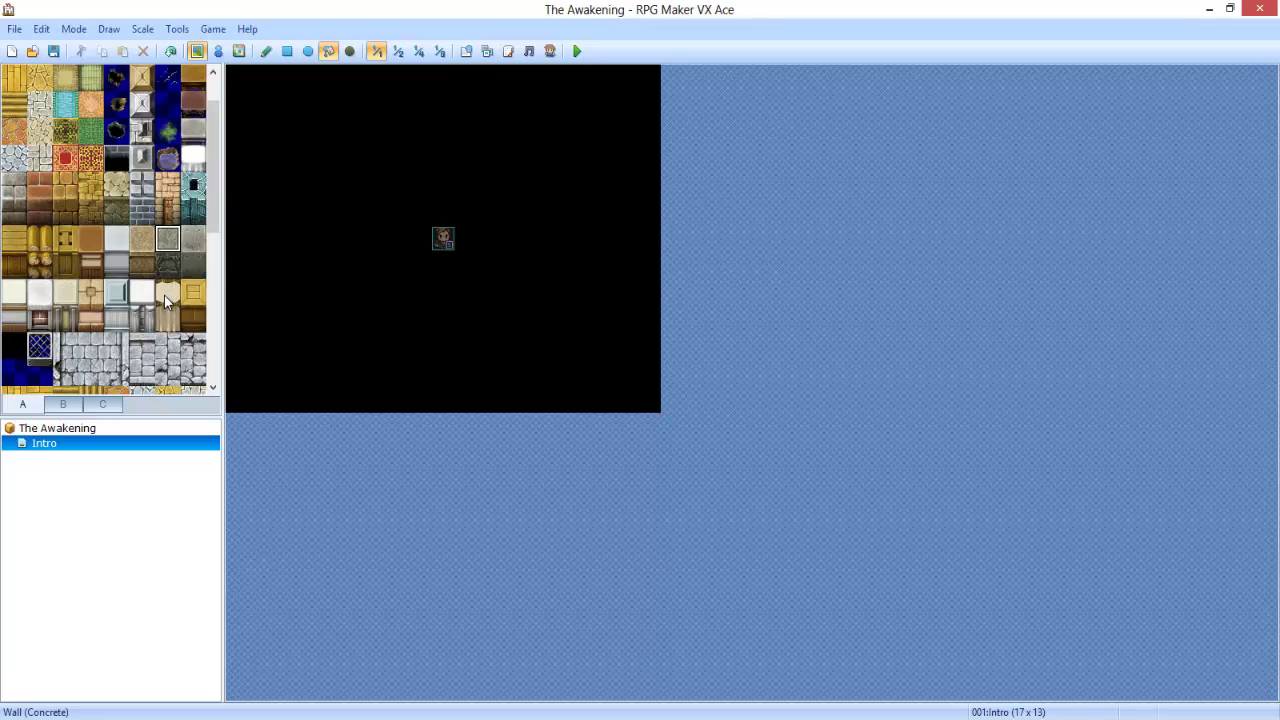
{"action": "left_click", "coordinate": [285, 52]}
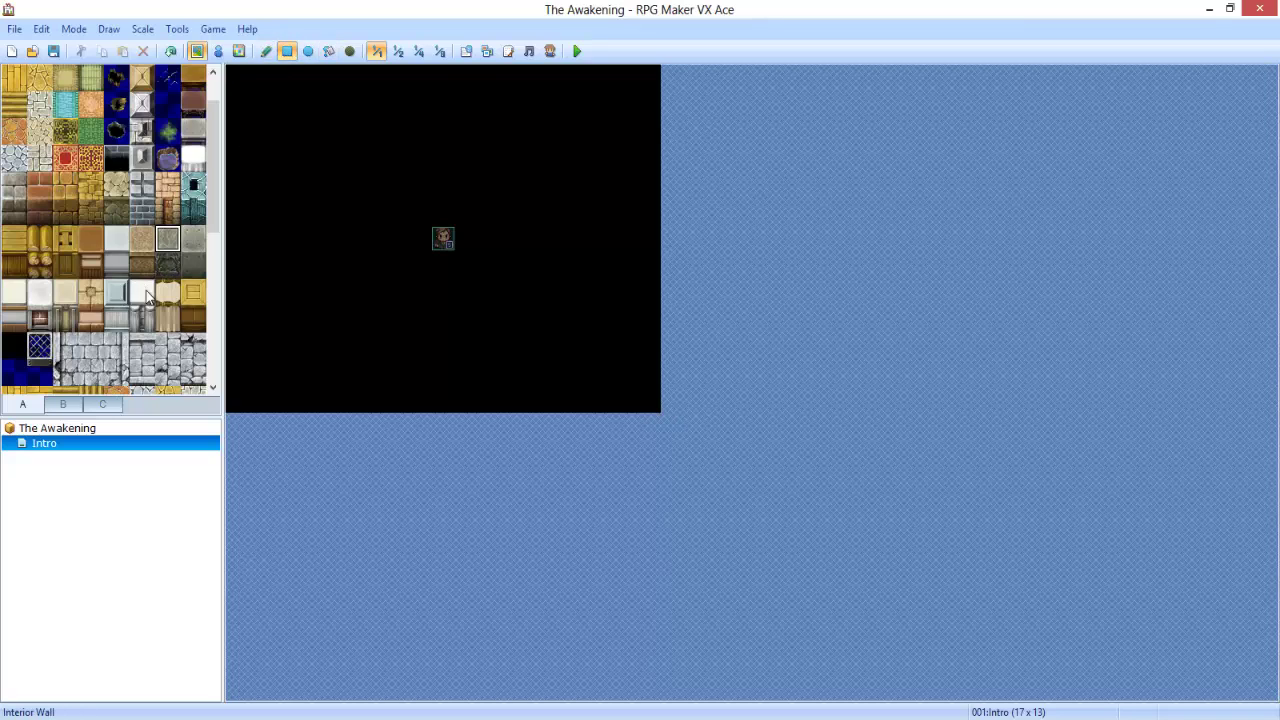
{"action": "left_click", "coordinate": [193, 291]}
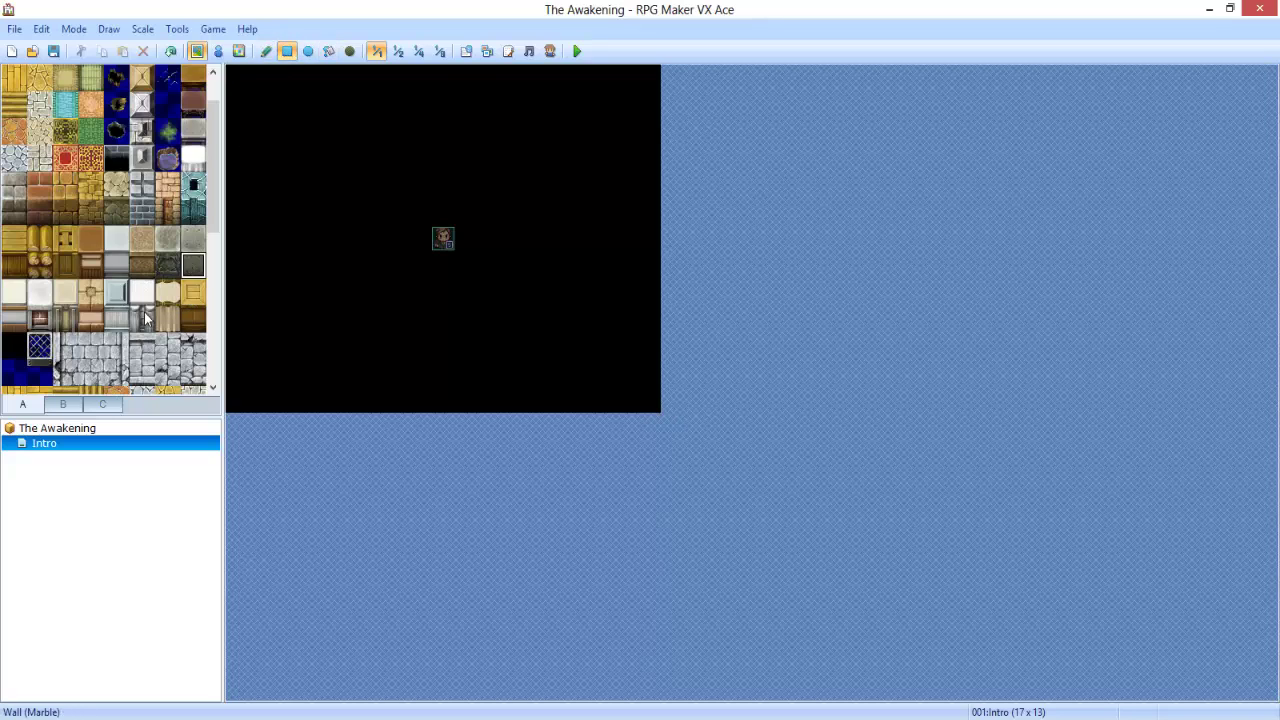
{"action": "scroll", "coordinate": [138, 316], "scroll_direction": "down", "scroll_amount": 4}
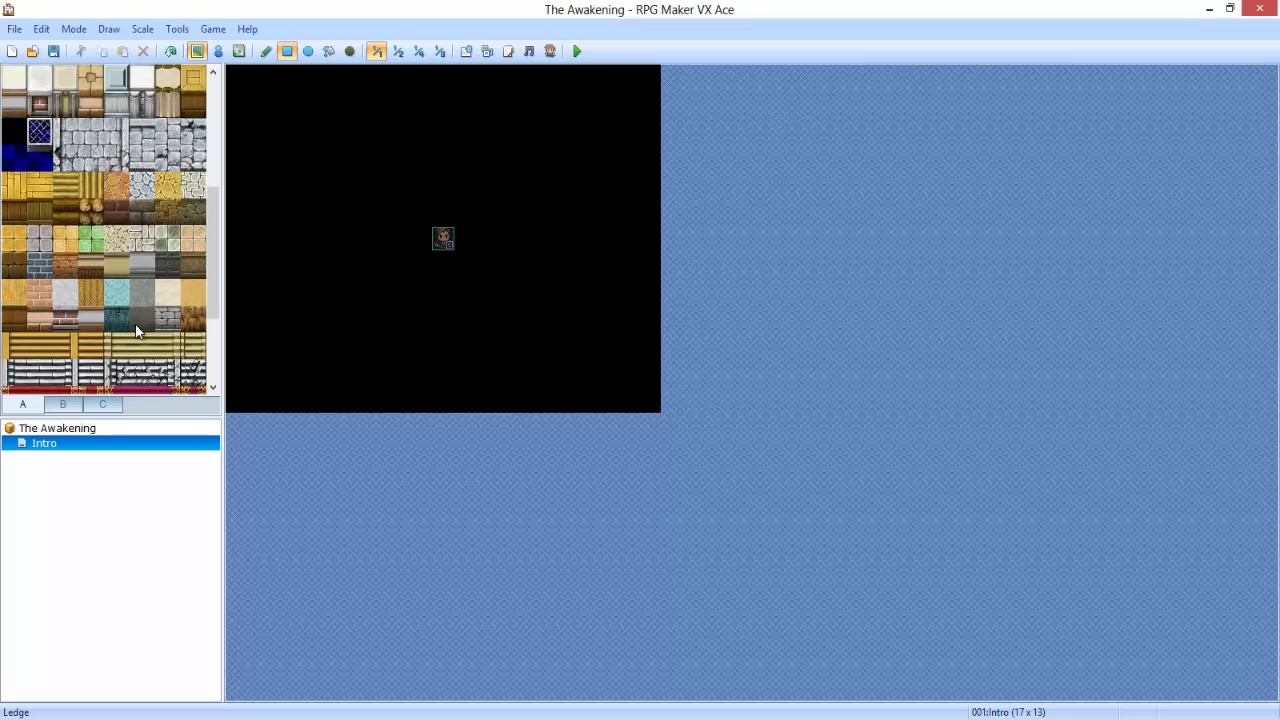
{"action": "scroll", "coordinate": [137, 330], "scroll_direction": "up", "scroll_amount": 1}
{"action": "scroll", "coordinate": [99, 359], "scroll_direction": "up", "scroll_amount": 2}
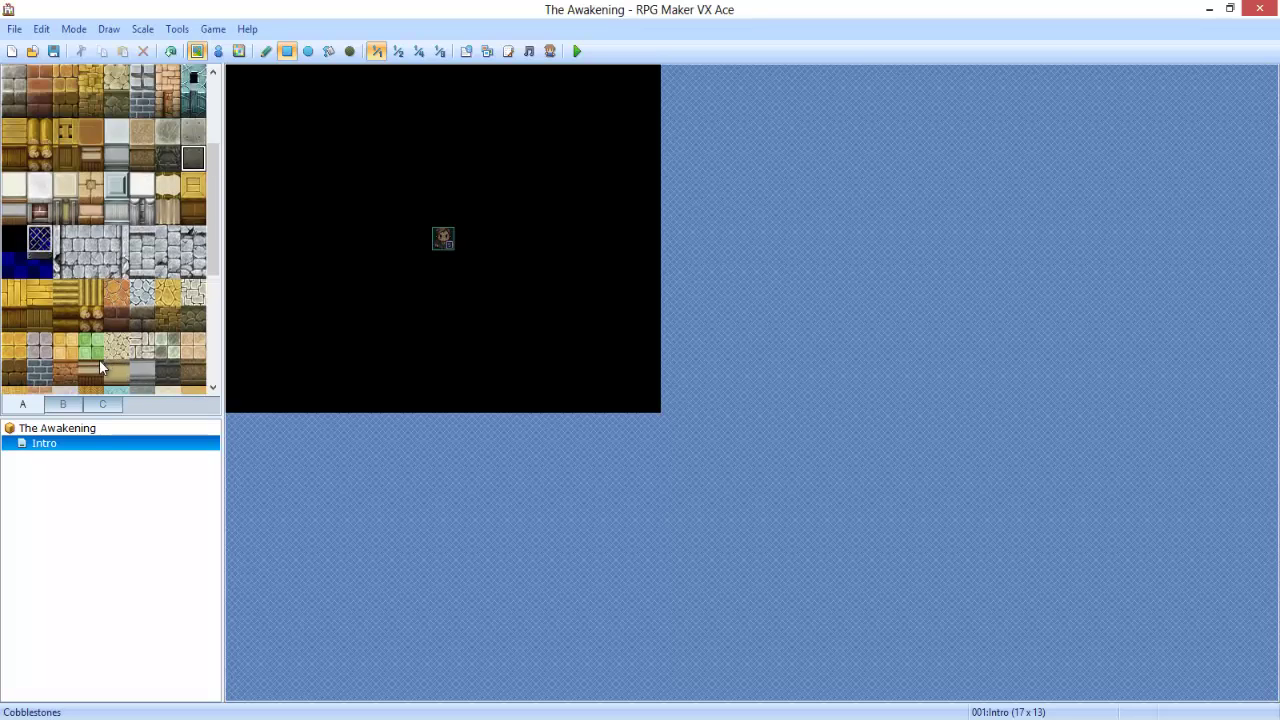
{"action": "scroll", "coordinate": [68, 326], "scroll_direction": "down", "scroll_amount": 1}
{"action": "scroll", "coordinate": [64, 350], "scroll_direction": "down", "scroll_amount": 2}
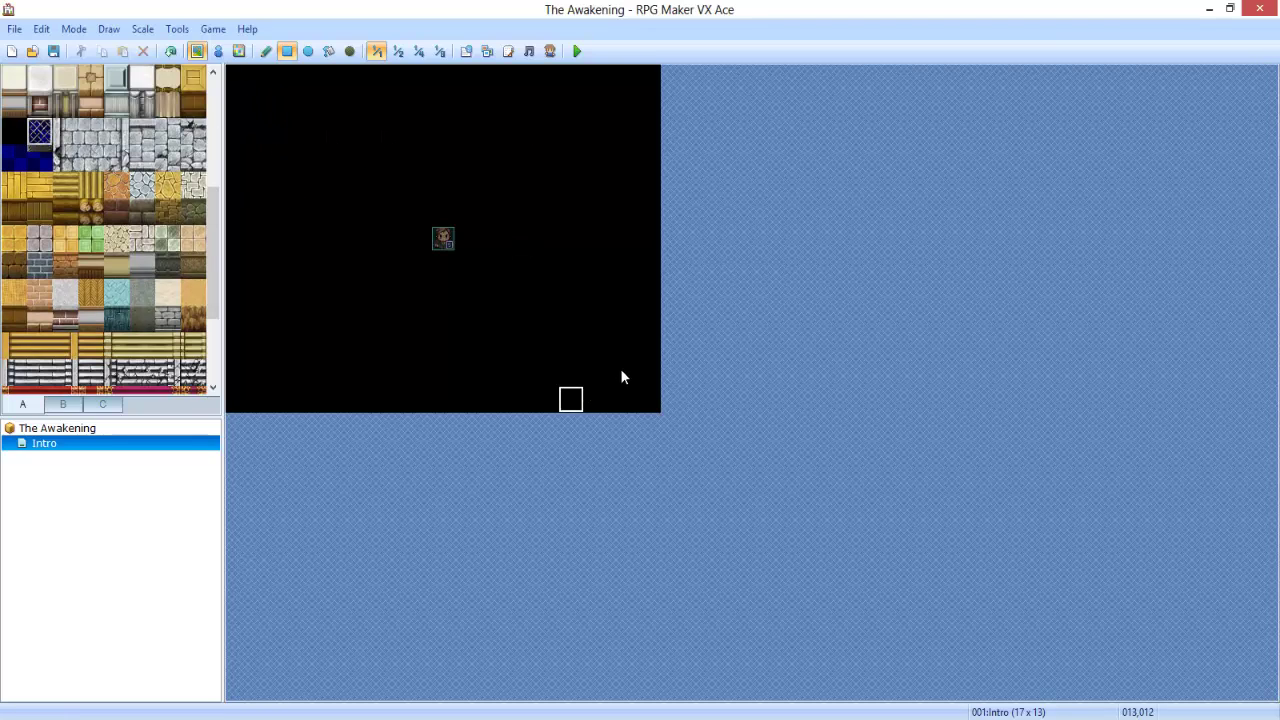
{"action": "left_click_drag", "start_coordinate": [622, 374], "coordinate": [592, 372]}
{"action": "left_click_drag", "start_coordinate": [416, 370], "coordinate": [289, 158]}
{"action": "scroll", "coordinate": [90, 270], "scroll_direction": "up", "scroll_amount": 3}
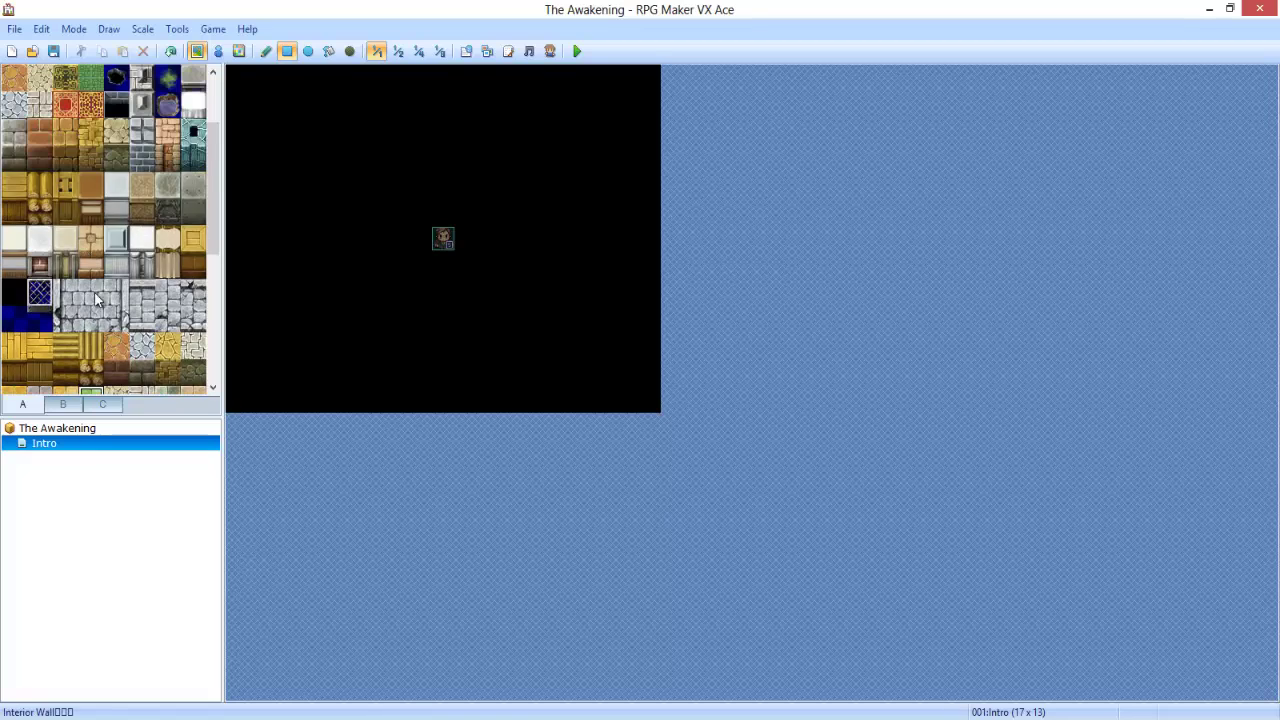
{"action": "scroll", "coordinate": [133, 334], "scroll_direction": "up", "scroll_amount": 3}
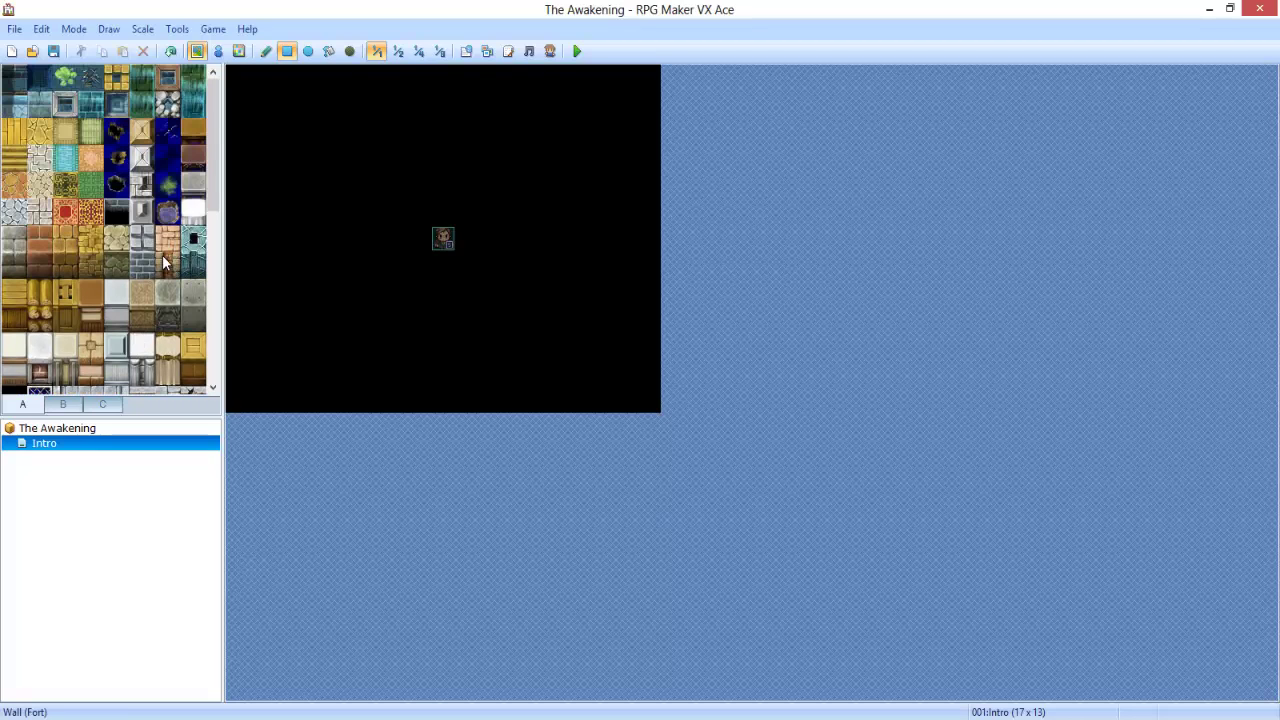
Outline a room with Demon Castle wall tiles, one tile thick, with a narrower upper section and a small exit gap in the lower wall
{"action": "left_click", "coordinate": [193, 240]}
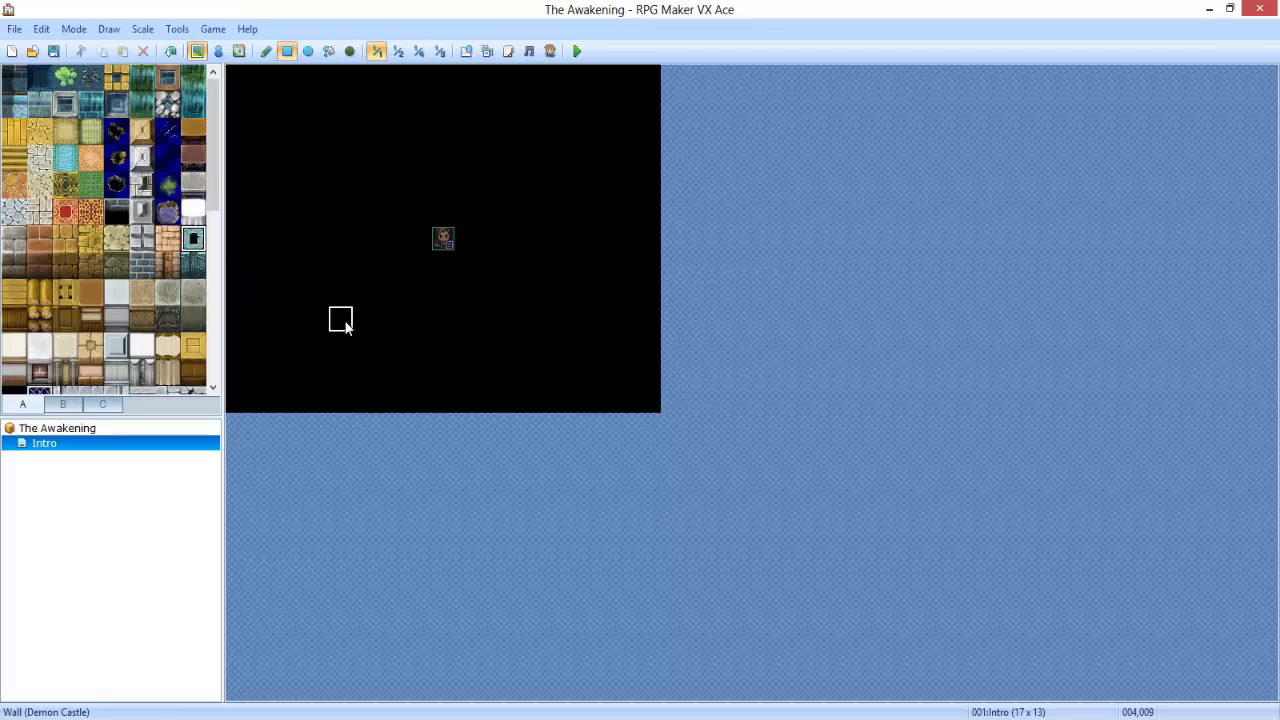
{"action": "left_click_drag", "start_coordinate": [258, 362], "coordinate": [267, 246]}
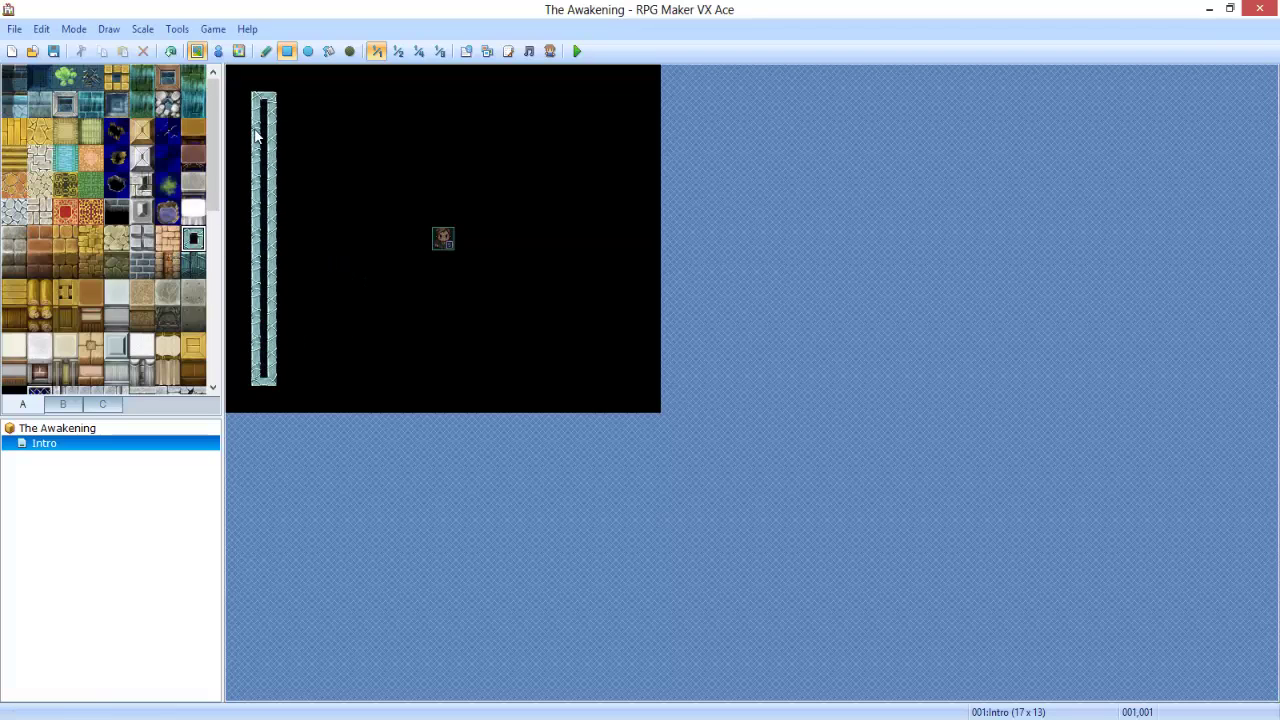
{"action": "mouse_move", "coordinate": [270, 130]}
{"action": "left_mouse_down"}
{"action": "mouse_move", "coordinate": [357, 135]}
{"action": "mouse_move", "coordinate": [357, 95]}
{"action": "mouse_move", "coordinate": [594, 113]}
{"action": "mouse_move", "coordinate": [587, 206]}
{"action": "left_mouse_up"}
{"action": "mouse_move", "coordinate": [587, 273]}
{"action": "left_mouse_down"}
{"action": "mouse_move", "coordinate": [597, 229]}
{"action": "mouse_move", "coordinate": [621, 309]}
{"action": "left_mouse_up"}
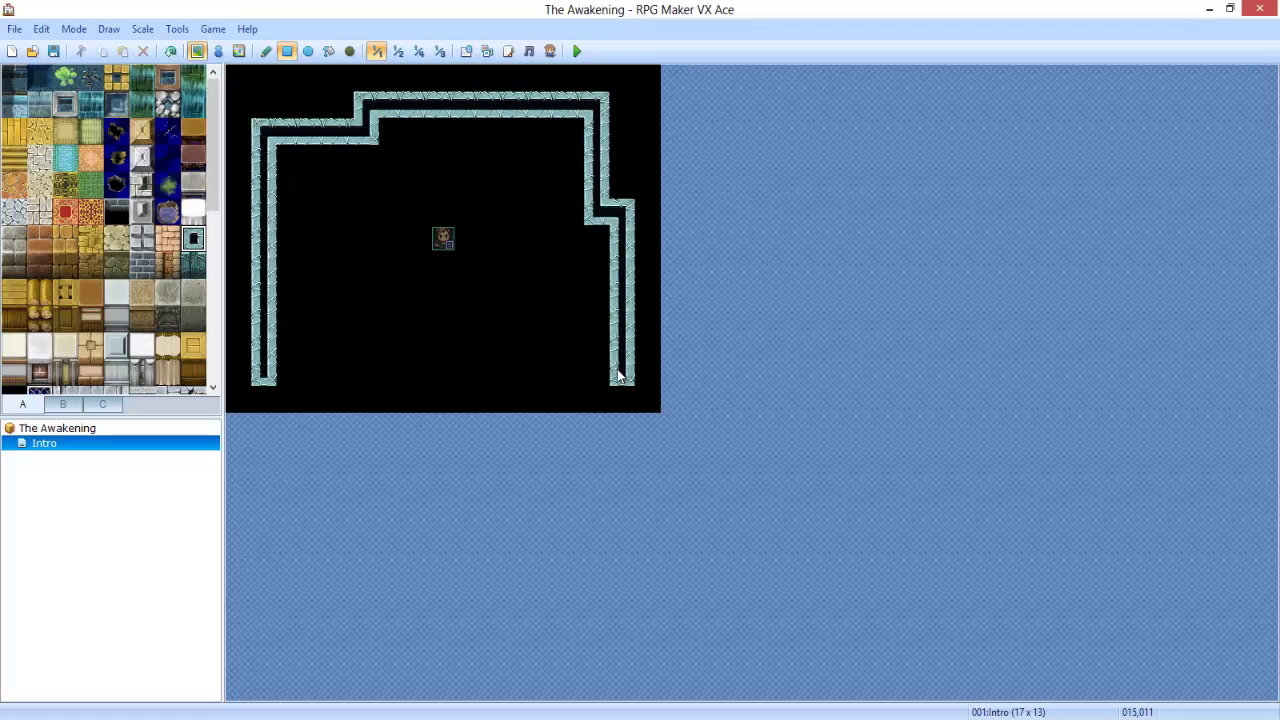
{"action": "left_click_drag", "start_coordinate": [619, 376], "coordinate": [264, 372]}
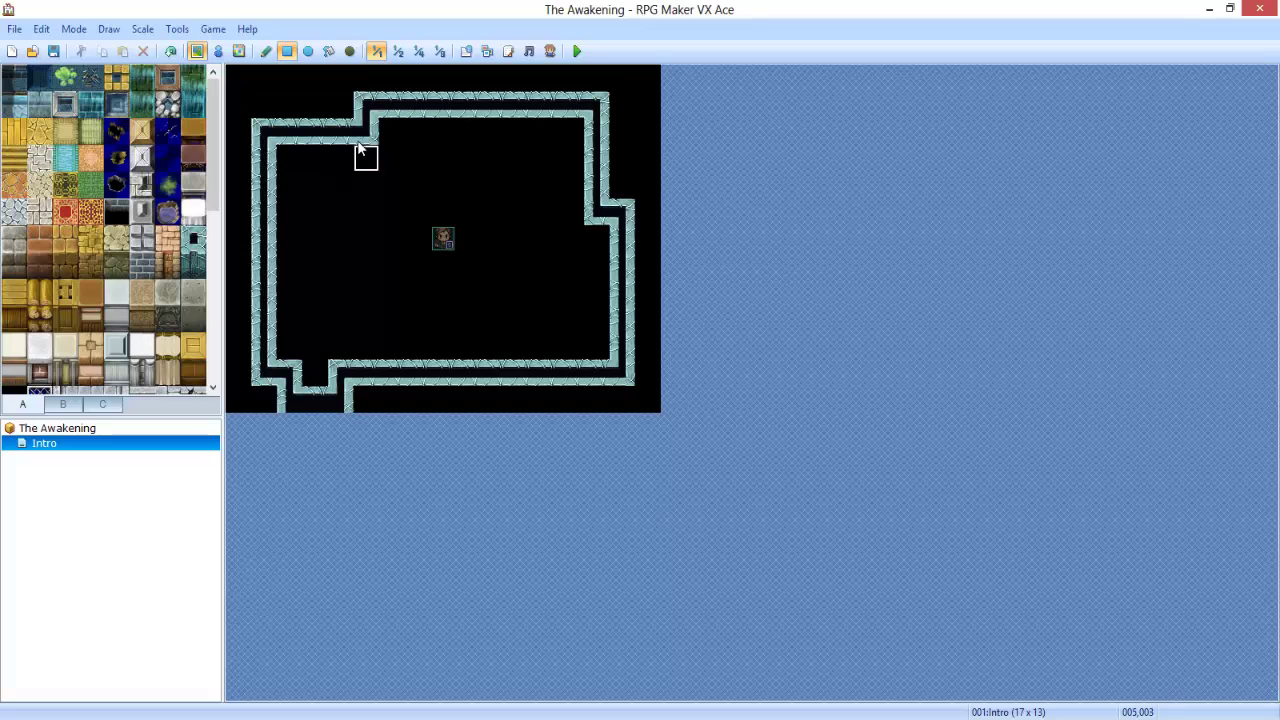
{"action": "mouse_move", "coordinate": [351, 208]}
{"action": "left_mouse_down"}
{"action": "mouse_move", "coordinate": [277, 212]}
{"action": "mouse_move", "coordinate": [282, 100]}
{"action": "mouse_move", "coordinate": [313, 96]}
{"action": "mouse_move", "coordinate": [319, 113]}
{"action": "mouse_move", "coordinate": [285, 168]}
{"action": "mouse_move", "coordinate": [252, 186]}
{"action": "mouse_move", "coordinate": [332, 184]}
{"action": "mouse_move", "coordinate": [343, 135]}
{"action": "left_mouse_up"}
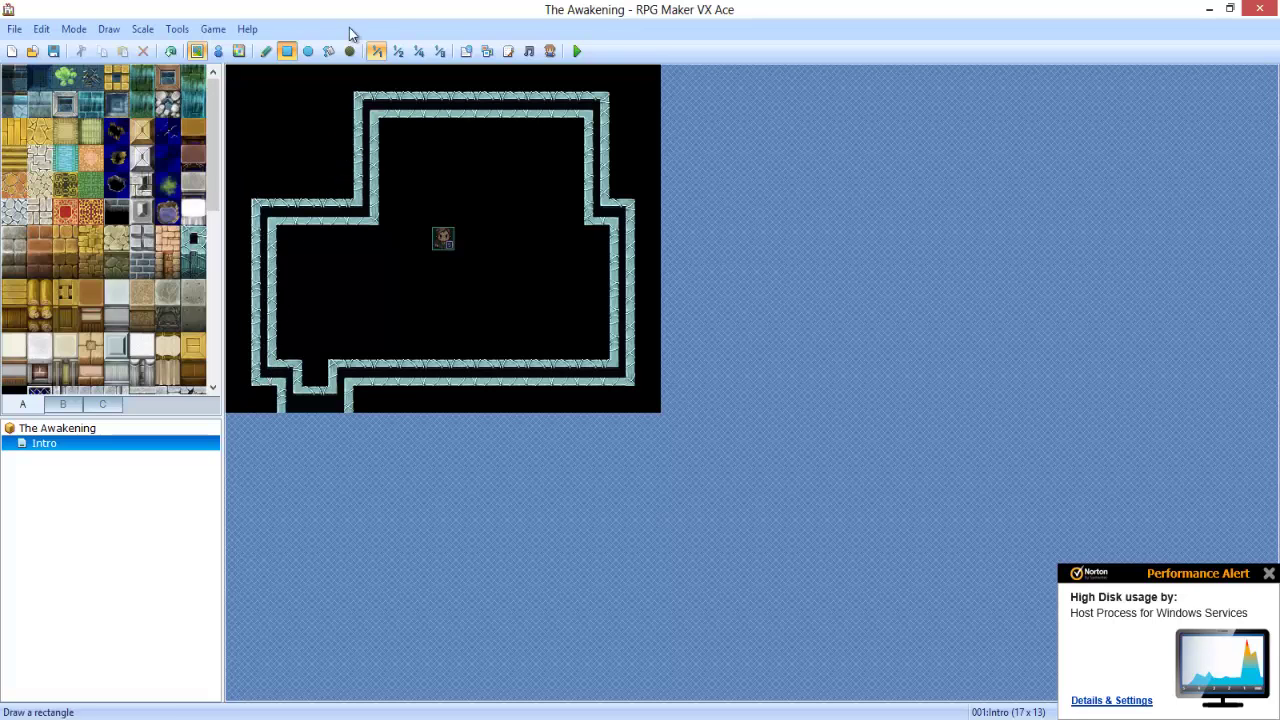
Flood fill the dark area outside the room outline with the Demon Castle wall tile
{"action": "left_click", "coordinate": [328, 51]}
{"action": "left_click", "coordinate": [306, 115]}
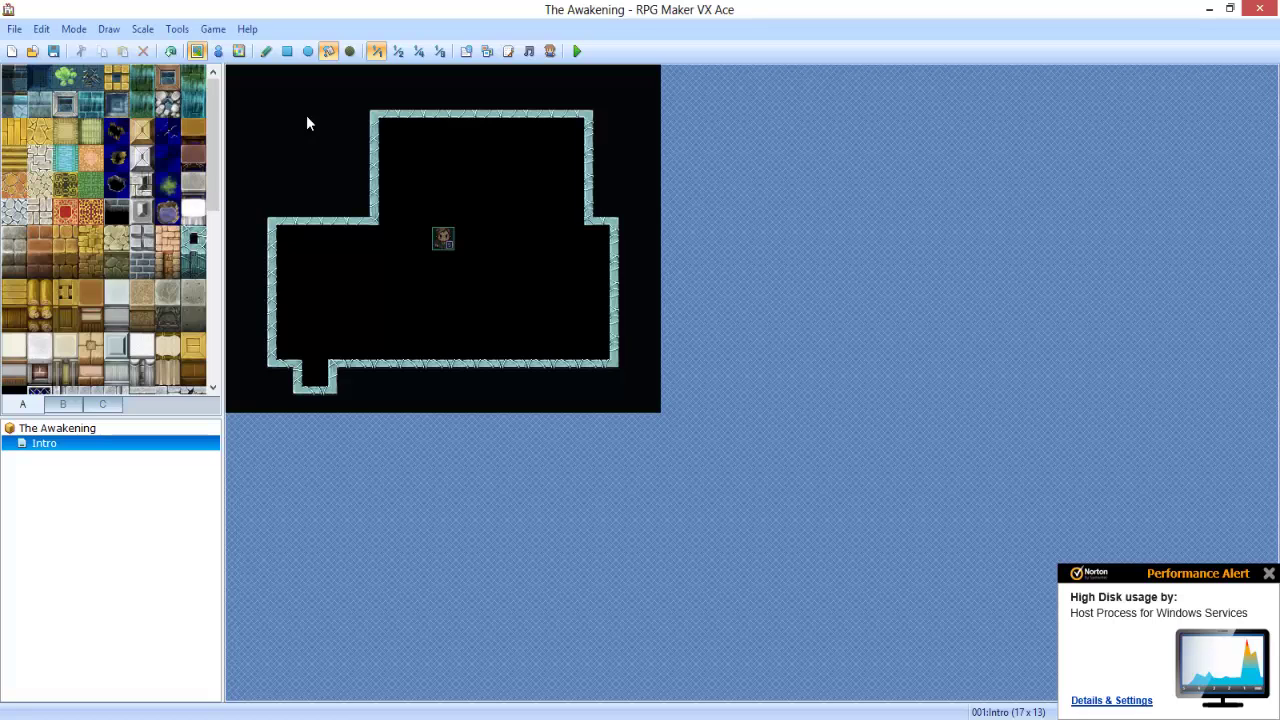
{"action": "key", "text": "ctrl+z"}
{"action": "left_click", "coordinate": [293, 139]}
{"action": "left_click", "coordinate": [266, 51]}
Try a dark grey stone wall face, two tiles high, beneath the upper wall of the room's left section, and undo it
{"action": "scroll", "coordinate": [107, 316], "scroll_direction": "down", "scroll_amount": 2}
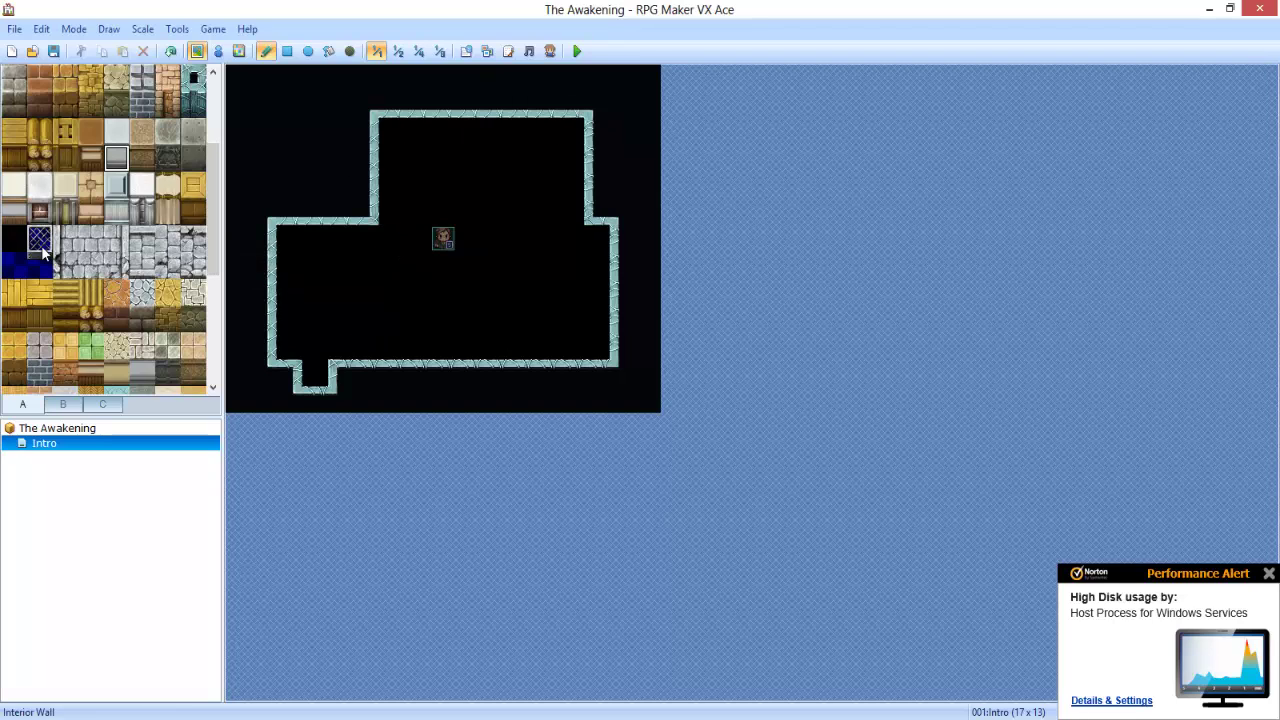
{"action": "left_click", "coordinate": [174, 190]}
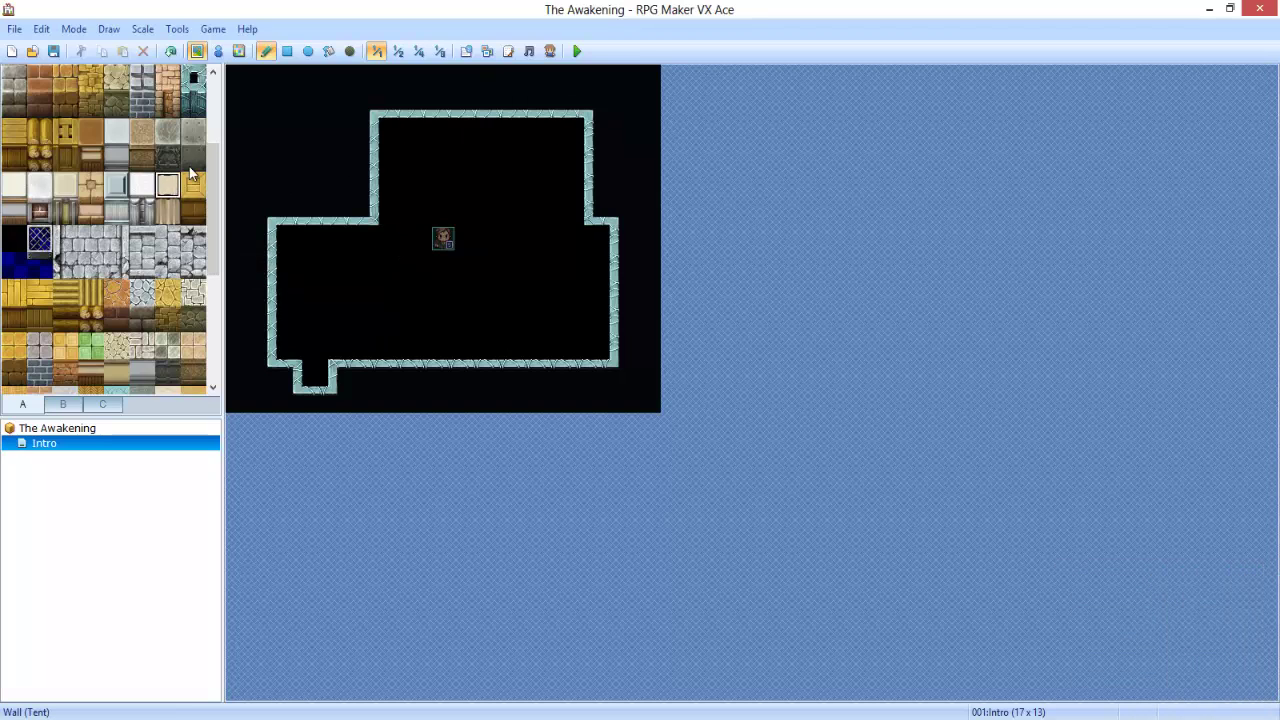
{"action": "left_click", "coordinate": [193, 160]}
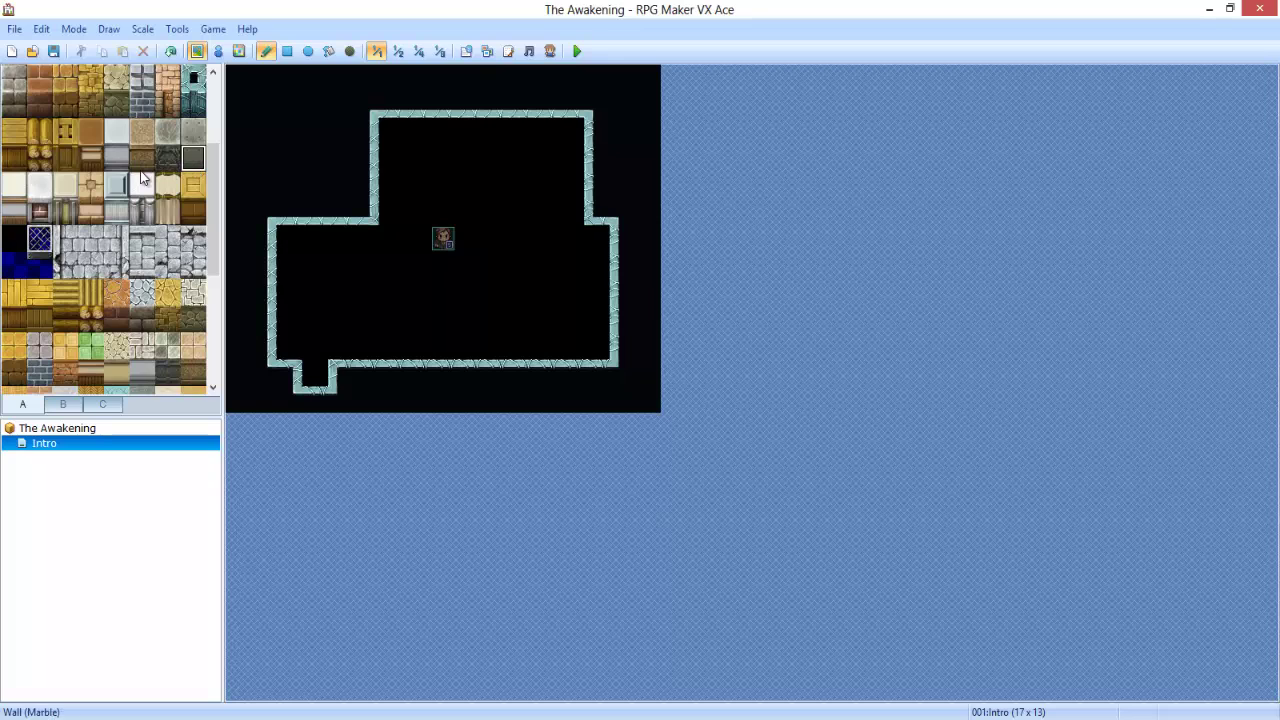
{"action": "left_click", "coordinate": [65, 157]}
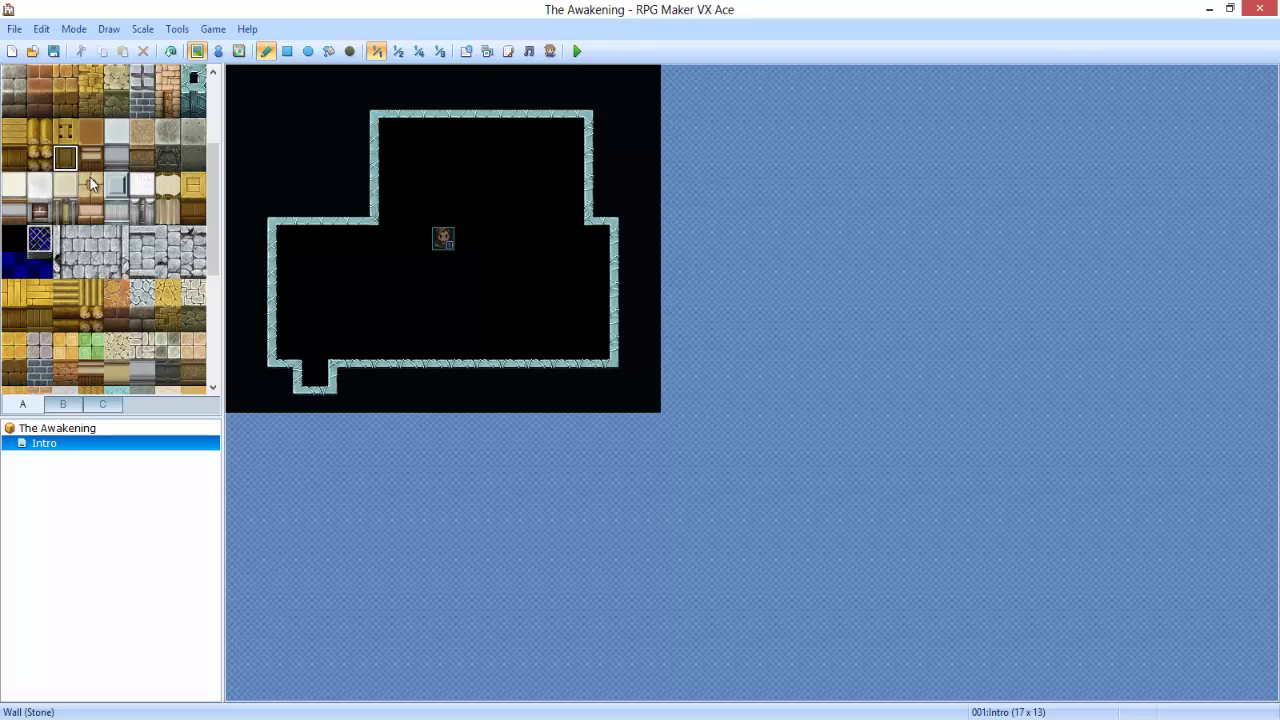
{"action": "left_click", "coordinate": [138, 208]}
{"action": "scroll", "coordinate": [180, 205], "scroll_direction": "up", "scroll_amount": 1}
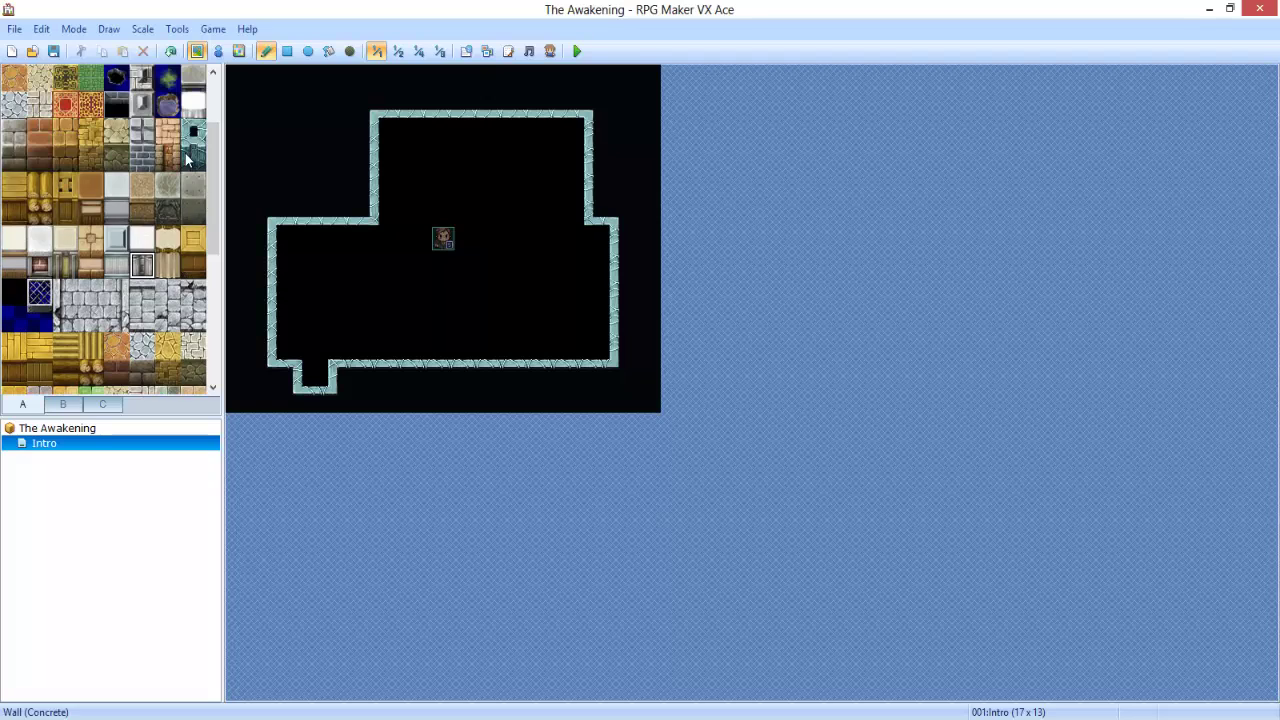
{"action": "left_click", "coordinate": [168, 141]}
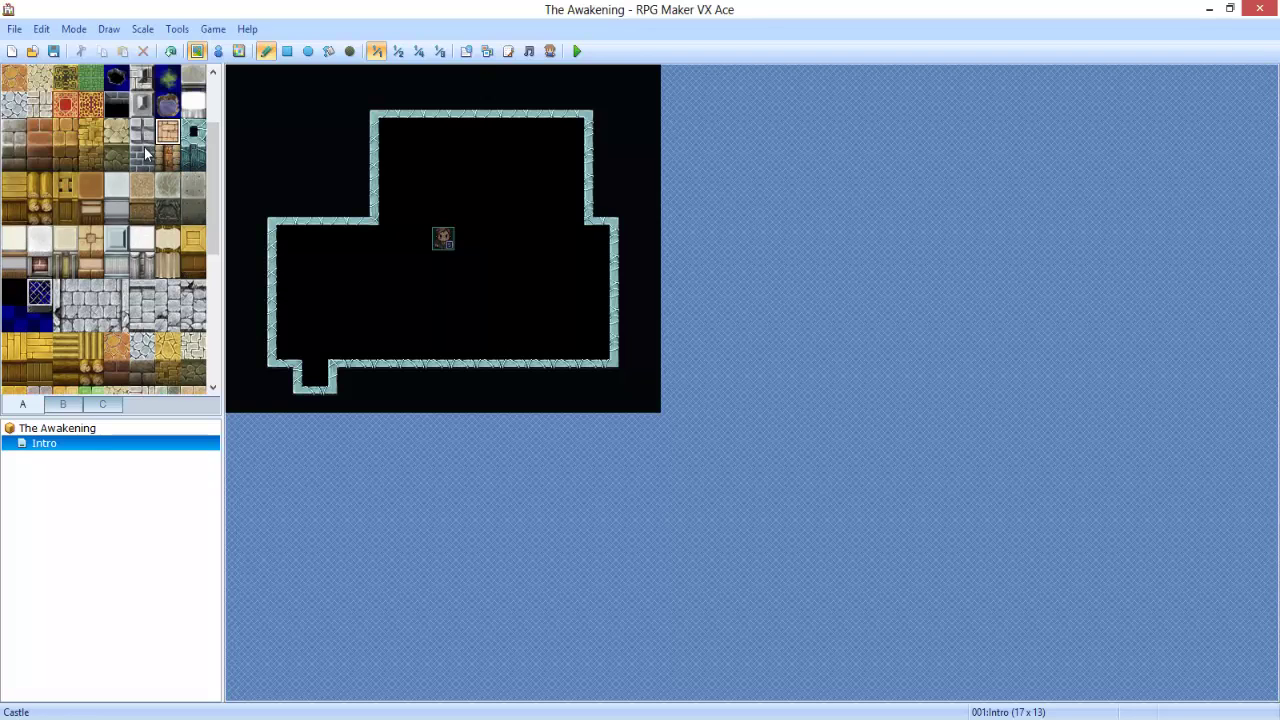
{"action": "left_click", "coordinate": [168, 210]}
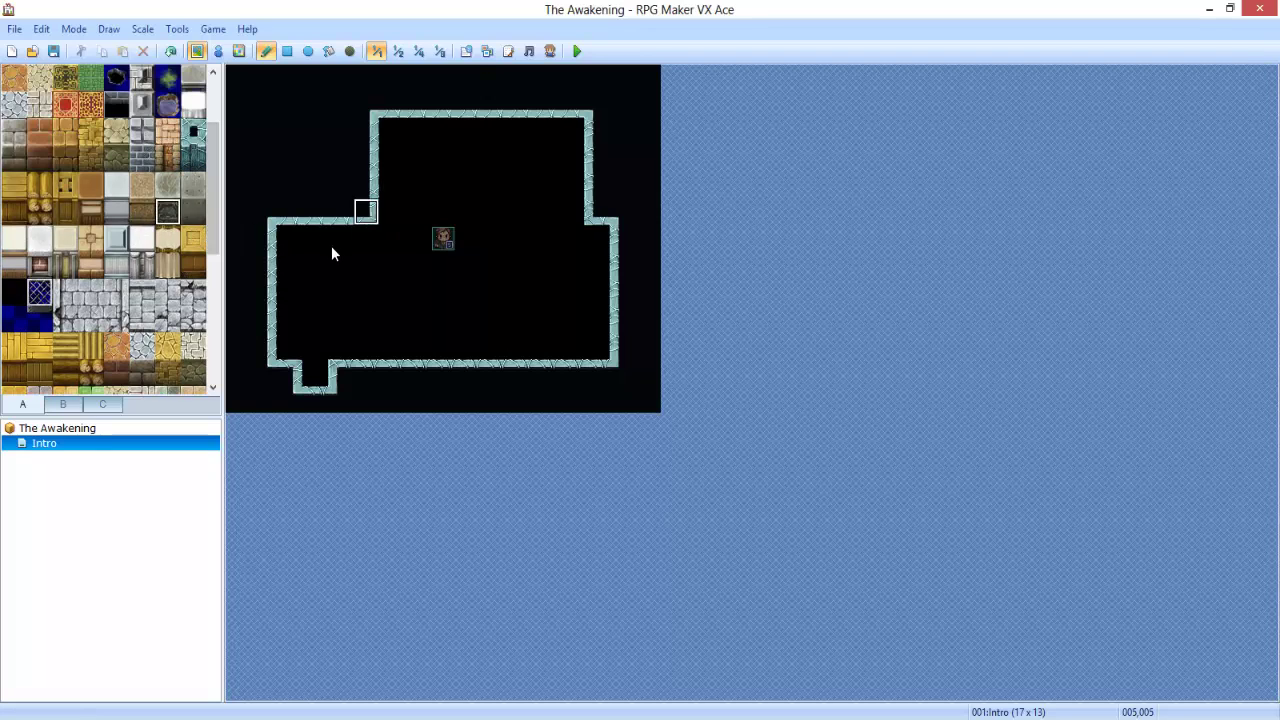
{"action": "mouse_move", "coordinate": [331, 245]}
{"action": "left_mouse_down"}
{"action": "mouse_move", "coordinate": [282, 268]}
{"action": "mouse_move", "coordinate": [316, 243]}
{"action": "left_mouse_up"}
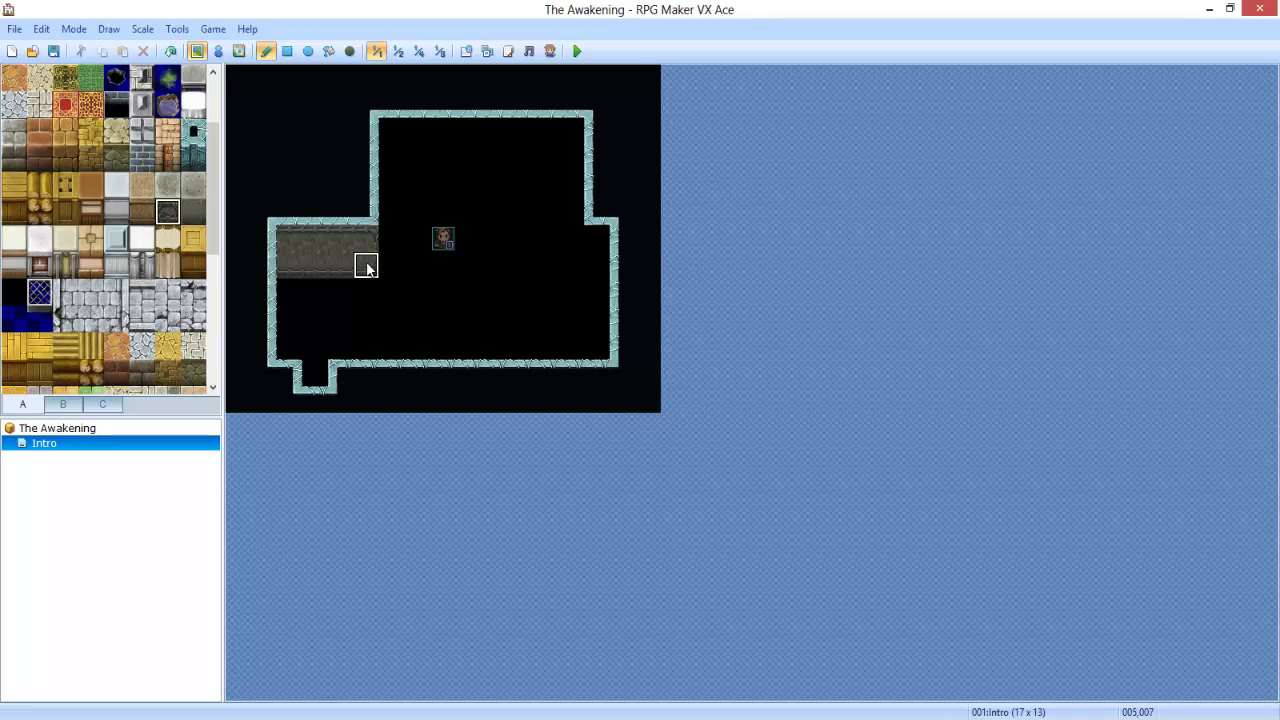
{"action": "key", "text": "ctrl+z"}
Try the Demon Castle wall face on the same stretch, and undo it along with the fill outside the room
{"action": "left_click", "coordinate": [193, 157]}
{"action": "mouse_move", "coordinate": [288, 238]}
{"action": "left_mouse_down"}
{"action": "mouse_move", "coordinate": [345, 261]}
{"action": "mouse_move", "coordinate": [390, 242]}
{"action": "mouse_move", "coordinate": [308, 246]}
{"action": "mouse_move", "coordinate": [365, 256]}
{"action": "mouse_move", "coordinate": [276, 253]}
{"action": "mouse_move", "coordinate": [360, 248]}
{"action": "left_mouse_up"}
{"action": "key", "text": "ctrl+z"}
{"action": "key", "text": "ctrl+z"}
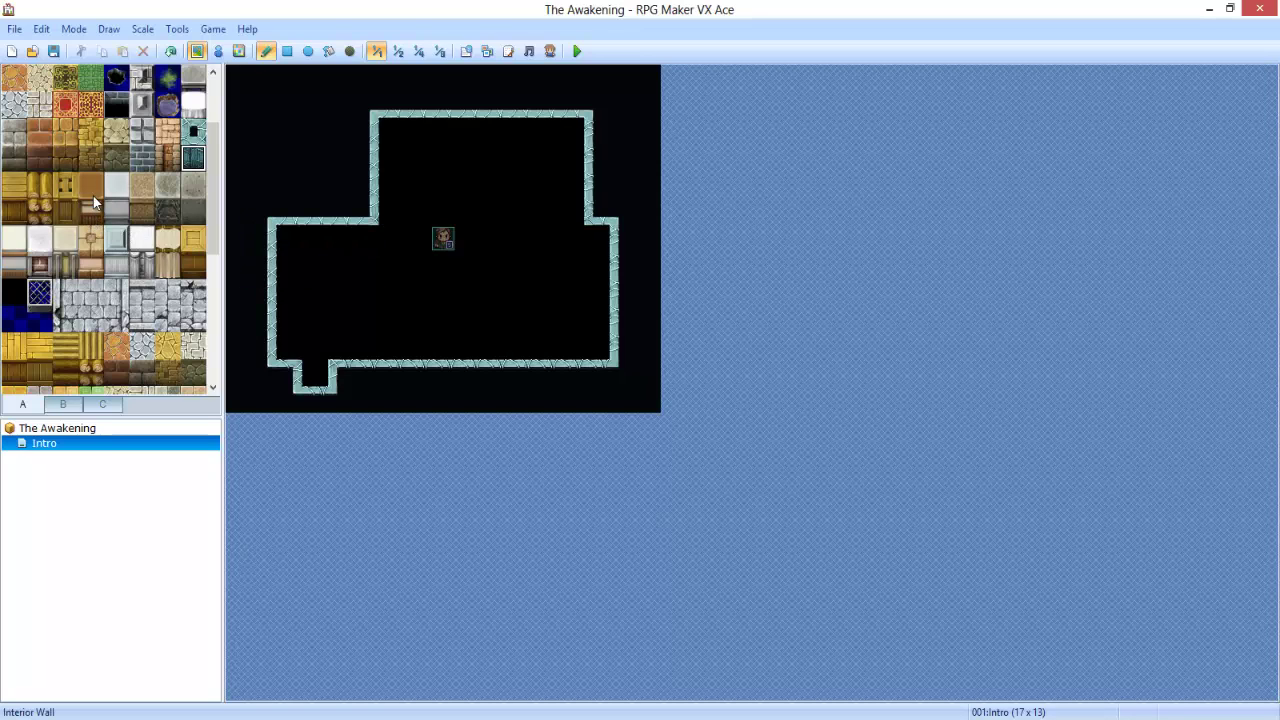
{"action": "key", "text": "ctrl+z"}
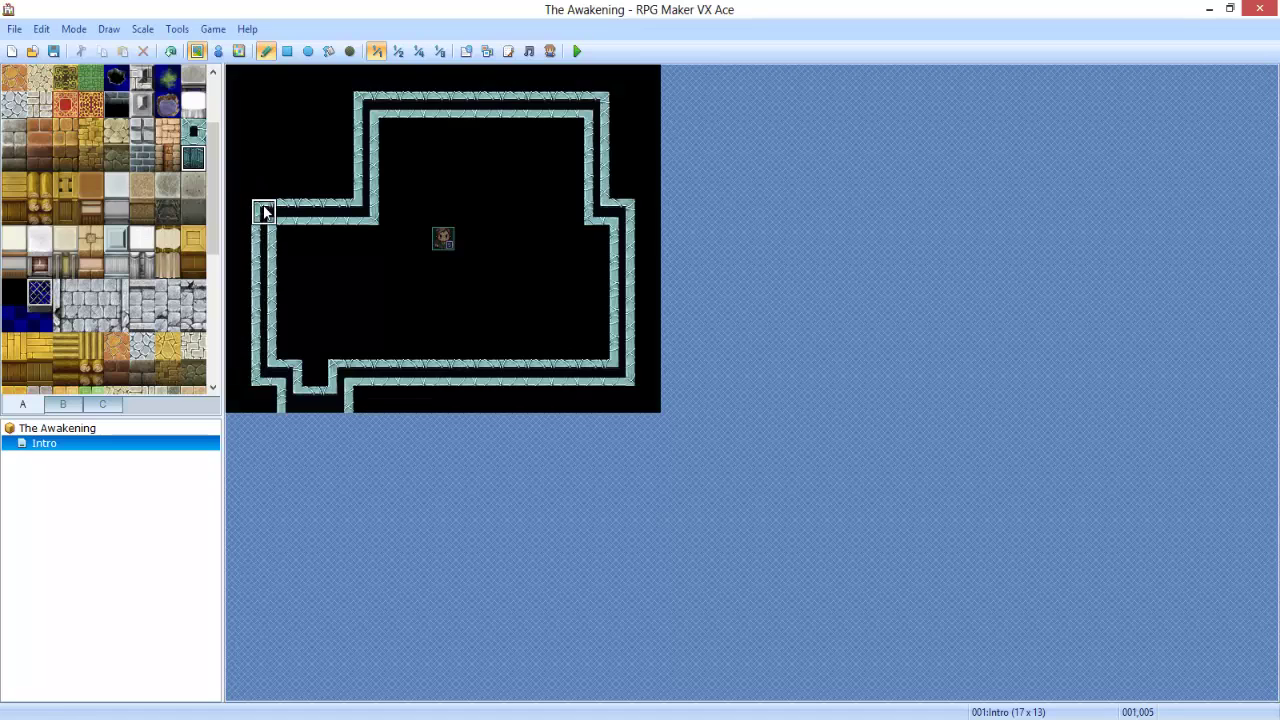
Replace the room's entire wall outline with the plain brown interior wall tile using a flood fill
{"action": "left_click", "coordinate": [80, 187]}
{"action": "left_click", "coordinate": [328, 51]}
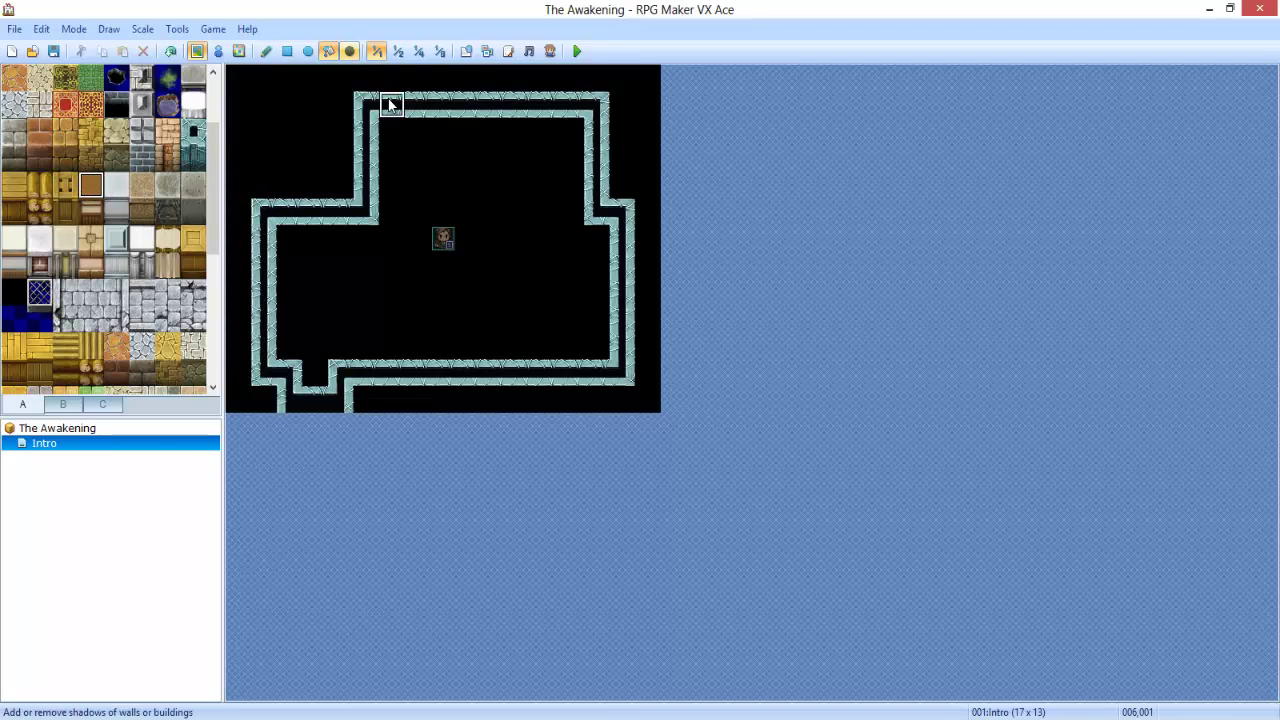
{"action": "left_click", "coordinate": [390, 104]}
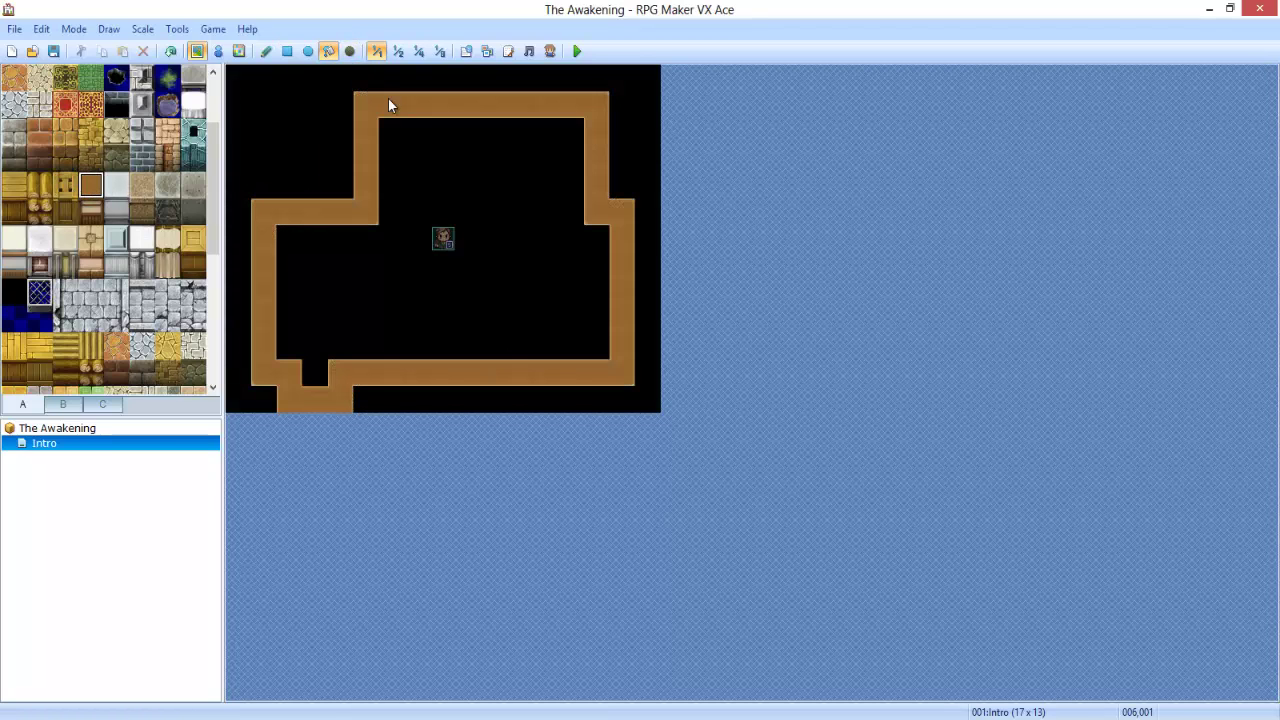
Paint the cream interior wall face, two tiles high, beneath the upper walls of the room's left, middle and right sections
{"action": "left_click", "coordinate": [265, 51]}
{"action": "left_click", "coordinate": [88, 212]}
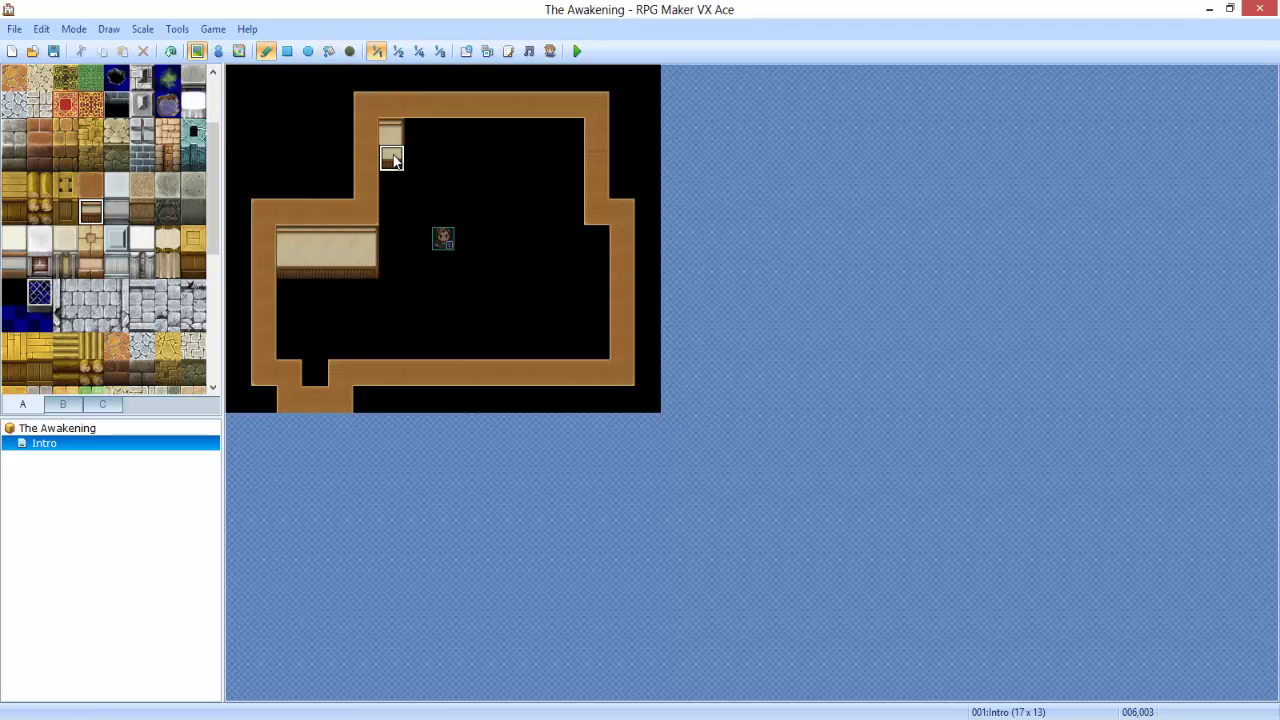
{"action": "left_click_drag", "start_coordinate": [390, 140], "coordinate": [566, 137]}
{"action": "left_click", "coordinate": [595, 245]}
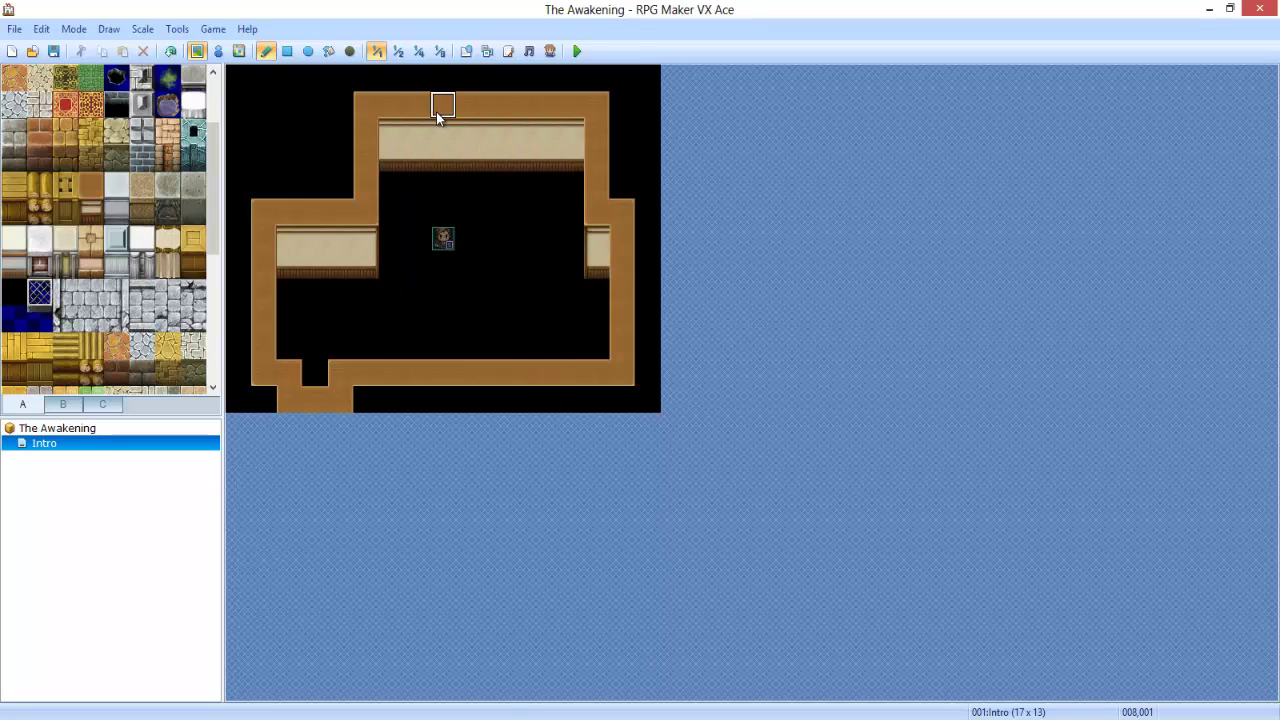
Reshape the room's upper-left corner into a stepped brown wall with a cream wall face, three tiles wide and two high, beneath it
{"action": "mouse_move", "coordinate": [448, 130]}
{"action": "left_mouse_down"}
{"action": "mouse_move", "coordinate": [442, 166]}
{"action": "mouse_move", "coordinate": [401, 152]}
{"action": "left_mouse_up"}
{"action": "left_click", "coordinate": [420, 188]}
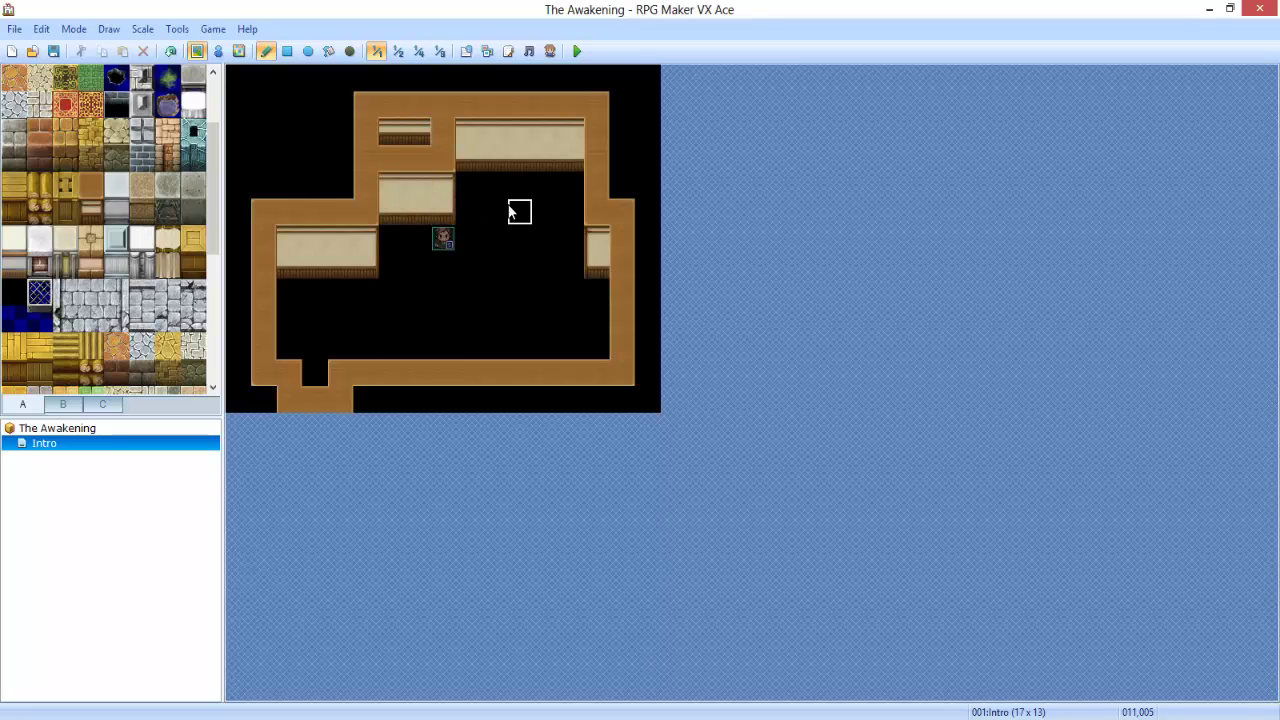
{"action": "mouse_move", "coordinate": [340, 142]}
{"action": "left_mouse_down"}
{"action": "mouse_move", "coordinate": [421, 132]}
{"action": "mouse_move", "coordinate": [392, 103]}
{"action": "mouse_move", "coordinate": [345, 110]}
{"action": "left_mouse_up"}
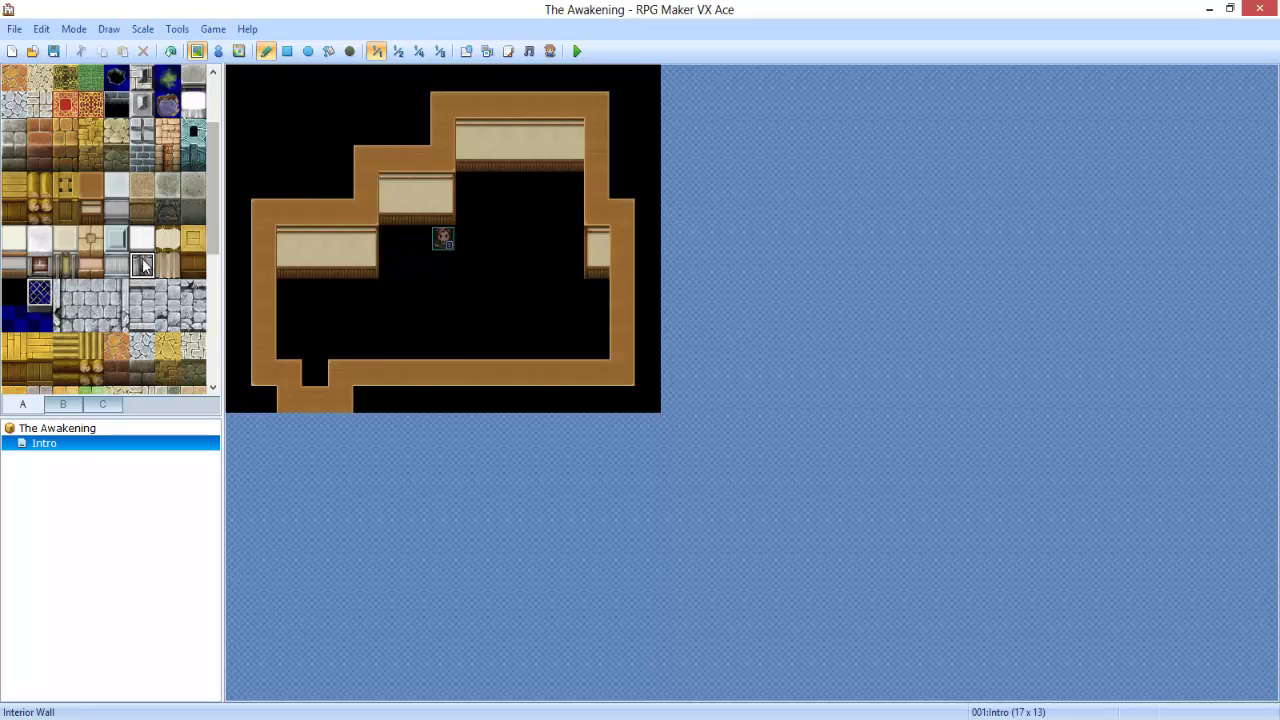
Flood fill the room's empty floor area with the green patterned floor tile
{"action": "scroll", "coordinate": [141, 258], "scroll_direction": "up", "scroll_amount": 3}
{"action": "left_click", "coordinate": [62, 212]}
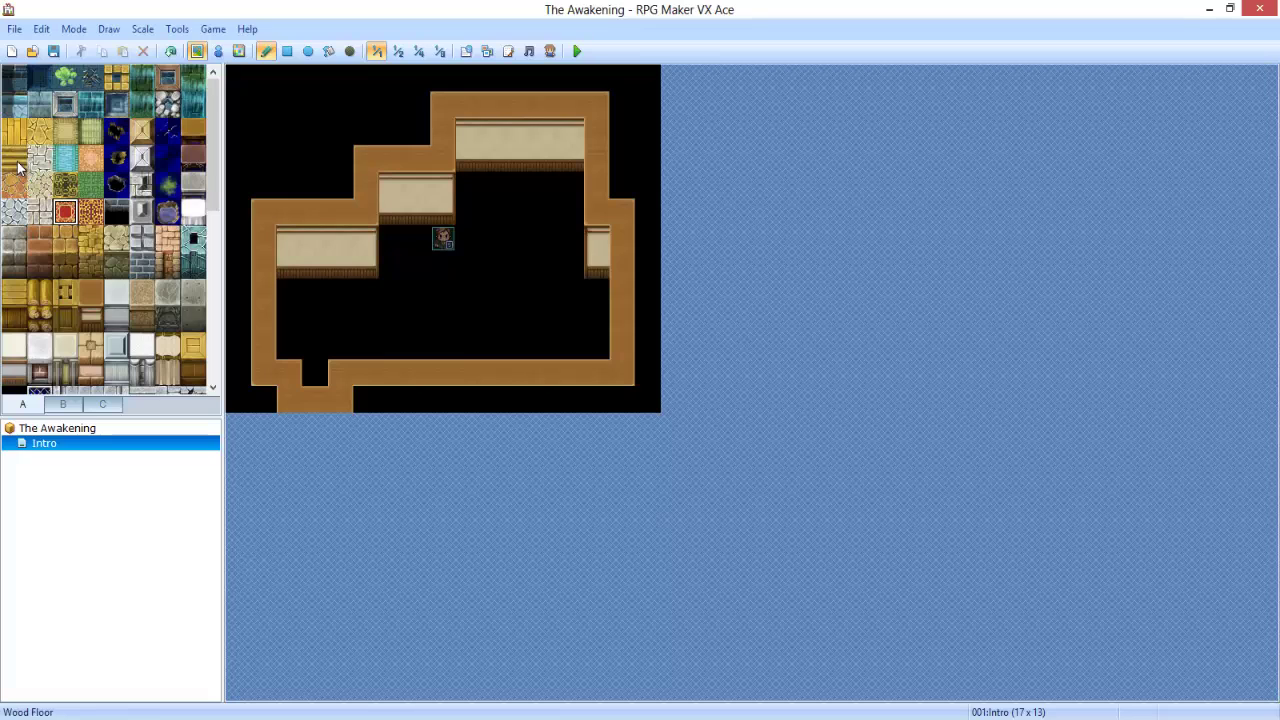
{"action": "left_click", "coordinate": [141, 240]}
{"action": "left_click", "coordinate": [90, 185]}
{"action": "left_click", "coordinate": [329, 51]}
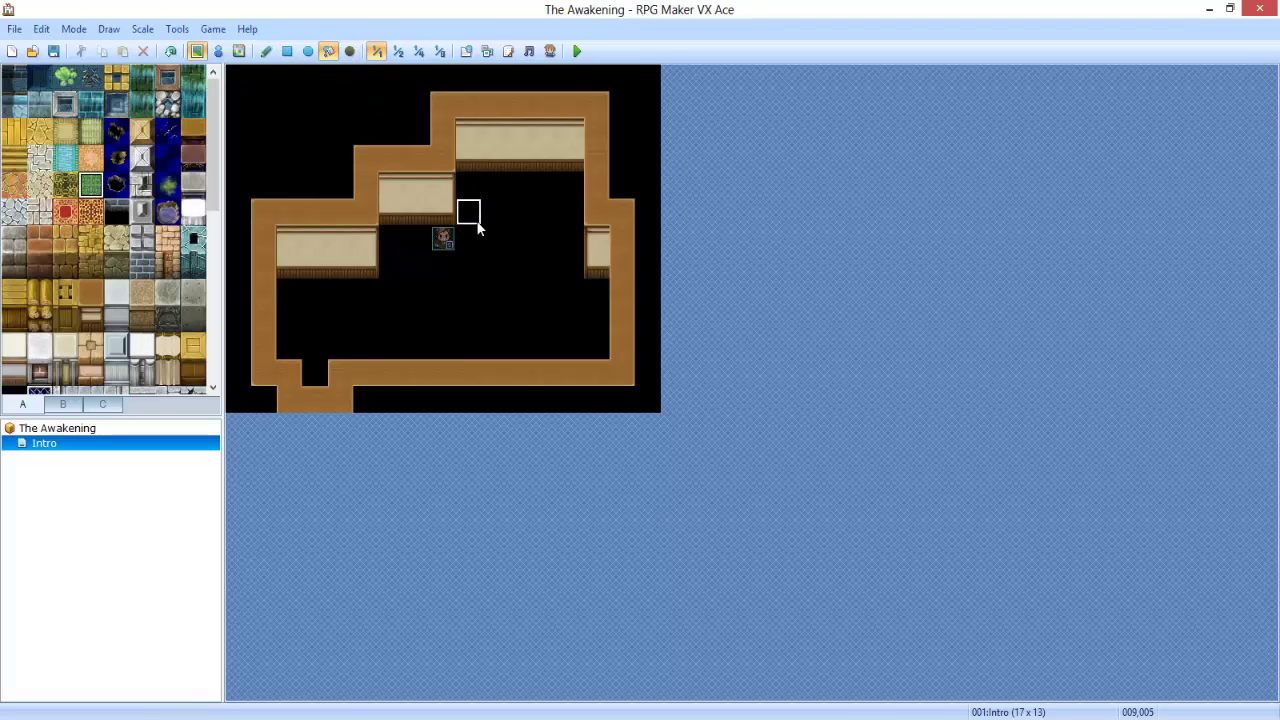
{"action": "left_click", "coordinate": [476, 220]}
{"action": "key", "text": "ctrl+z"}
{"action": "left_click", "coordinate": [486, 220]}
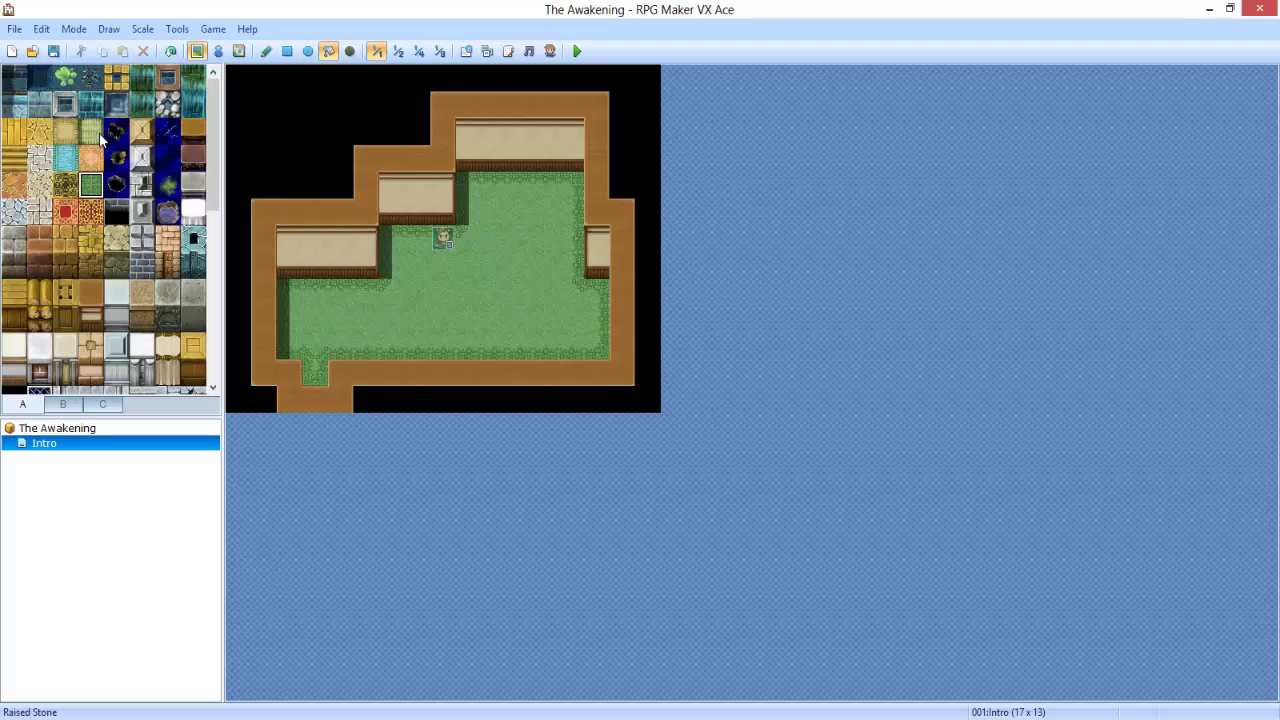
Try the pink, ornate orange and red rug tiles as fills for the room's floor, undoing each one
{"action": "left_click", "coordinate": [94, 164]}
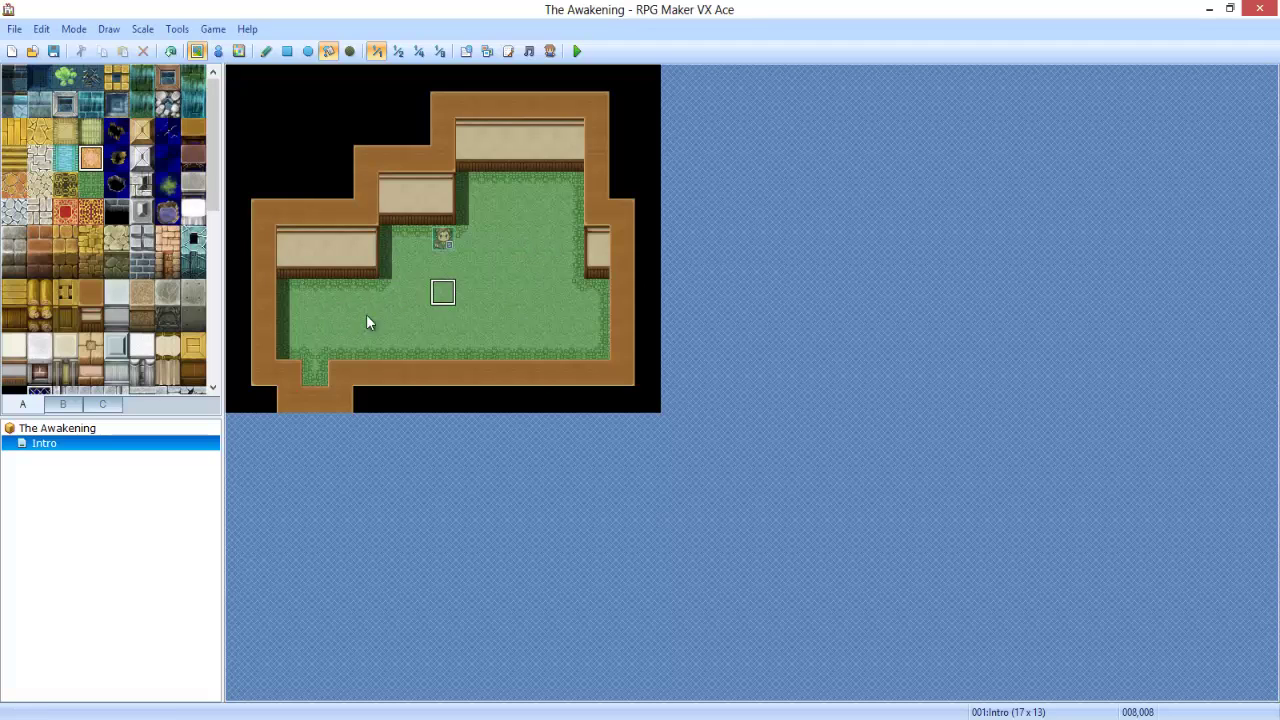
{"action": "left_click", "coordinate": [333, 337]}
{"action": "key", "text": "ctrl+z"}
{"action": "left_click", "coordinate": [91, 211]}
{"action": "left_click", "coordinate": [415, 323]}
{"action": "key", "text": "ctrl+z"}
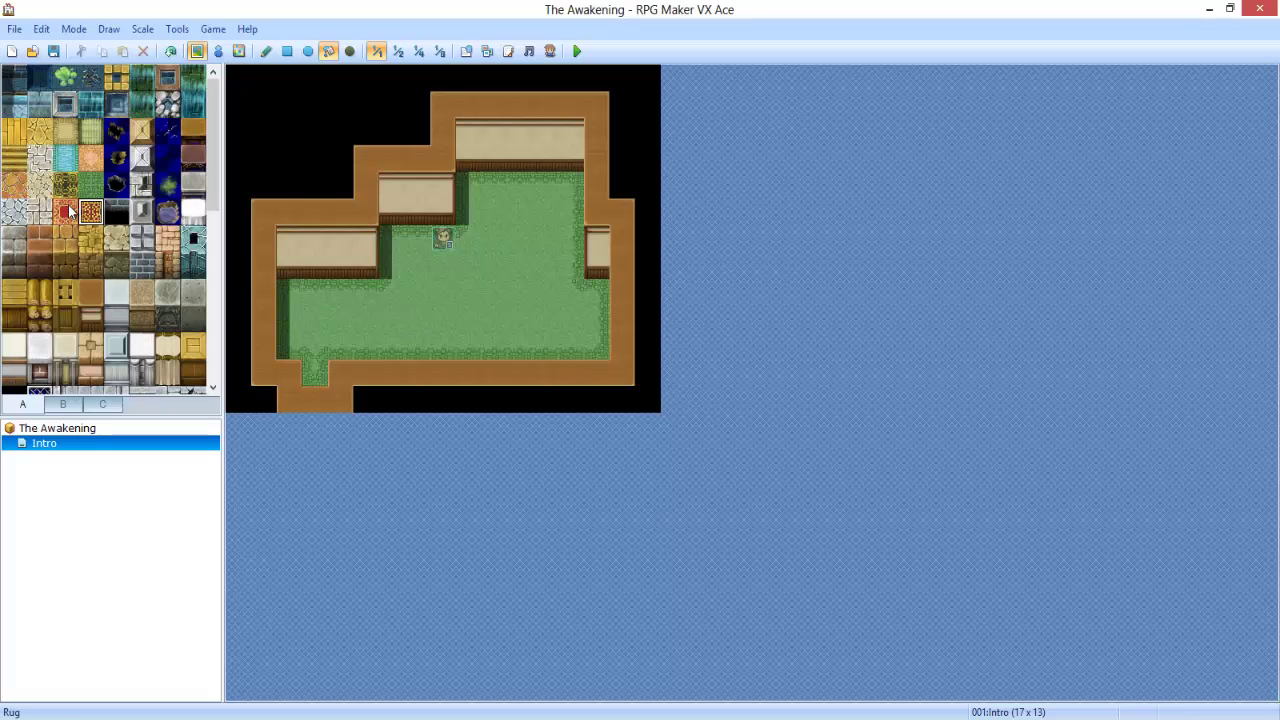
{"action": "left_click", "coordinate": [65, 211]}
{"action": "left_click", "coordinate": [373, 280]}
{"action": "key", "text": "ctrl+z"}
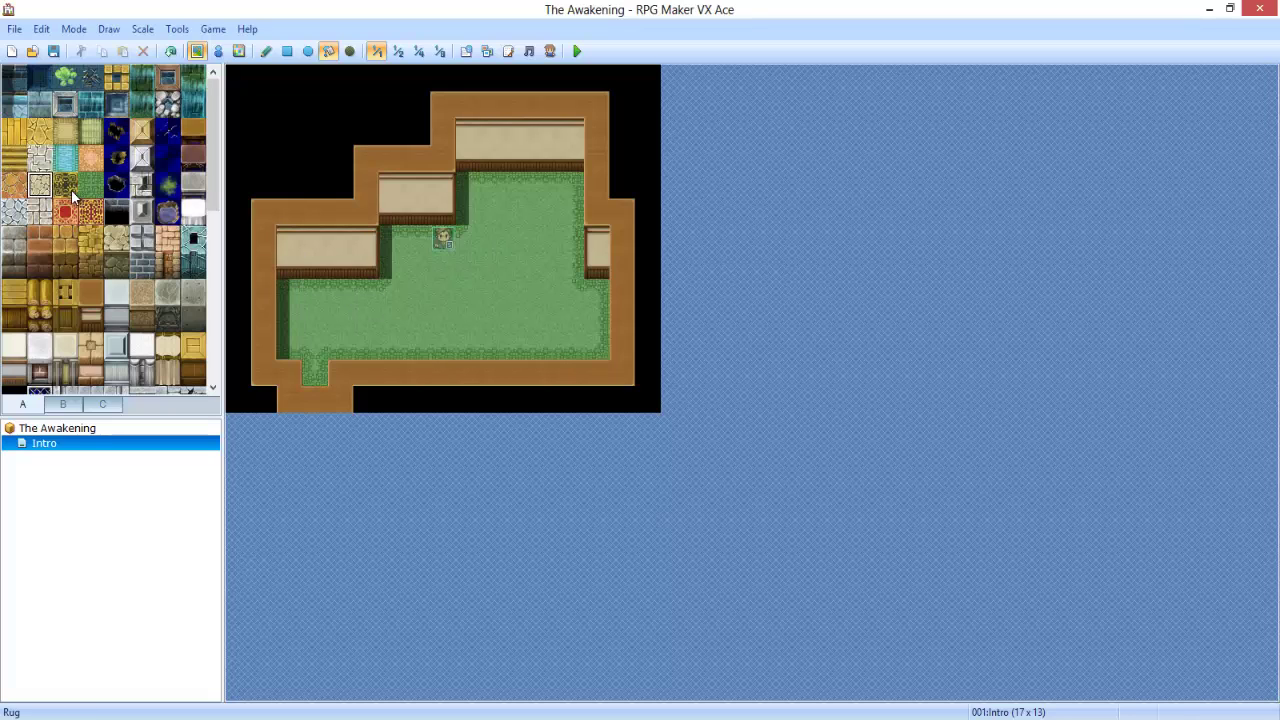
Try the brown vertical plank tile and the light grey tile as the room's floor, undoing each fill
{"action": "left_click", "coordinate": [40, 210]}
{"action": "scroll", "coordinate": [40, 210], "scroll_direction": "down", "scroll_amount": 5}
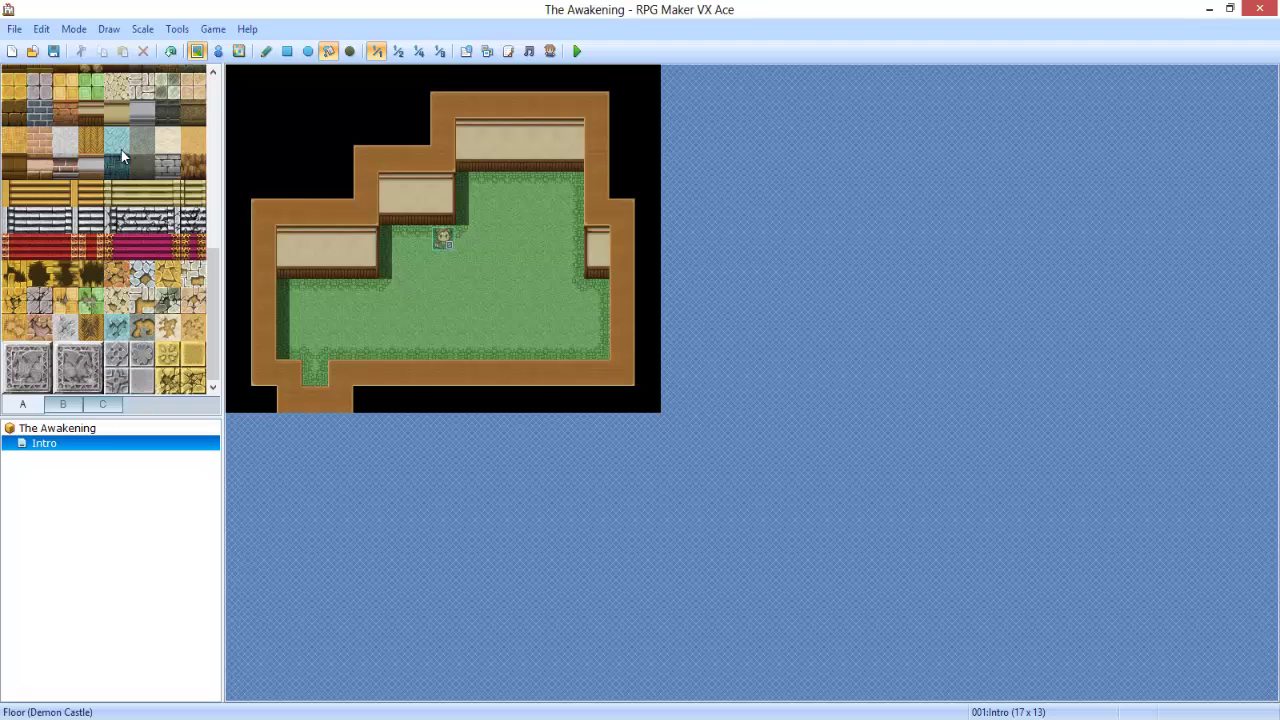
{"action": "left_click", "coordinate": [85, 149]}
{"action": "left_click", "coordinate": [447, 343]}
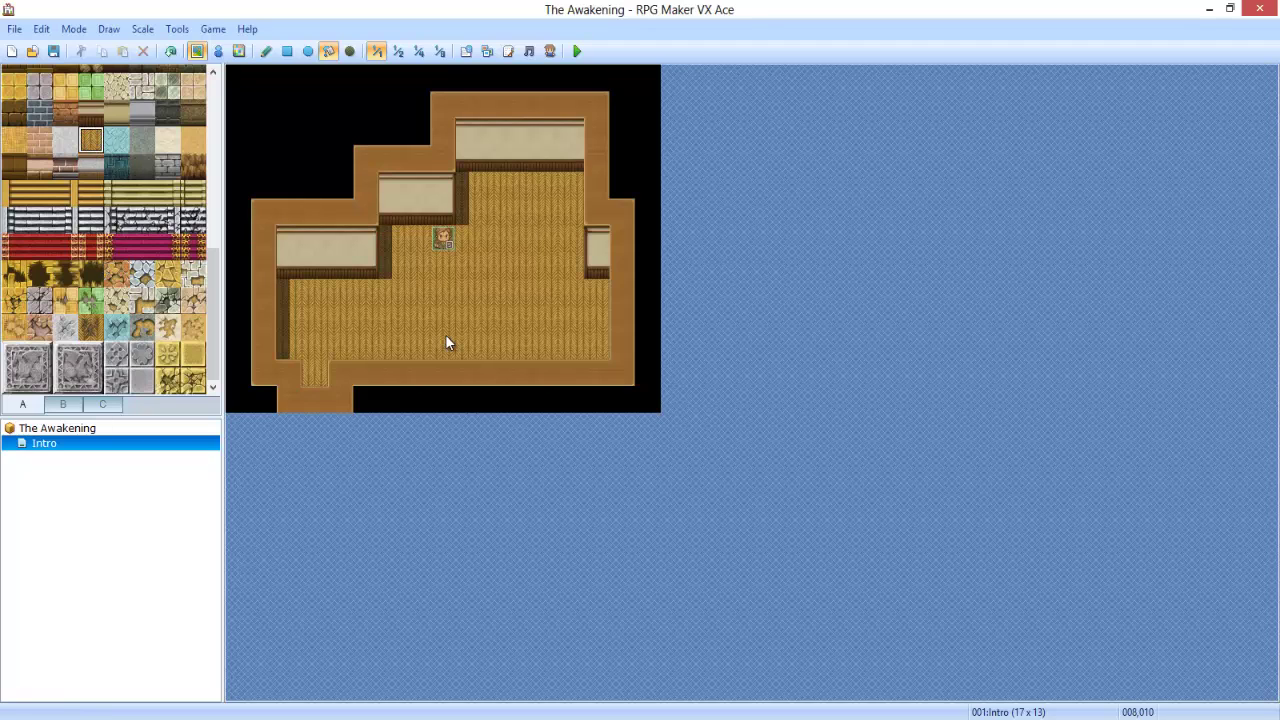
{"action": "key", "text": "ctrl+z"}
{"action": "left_click", "coordinate": [142, 139]}
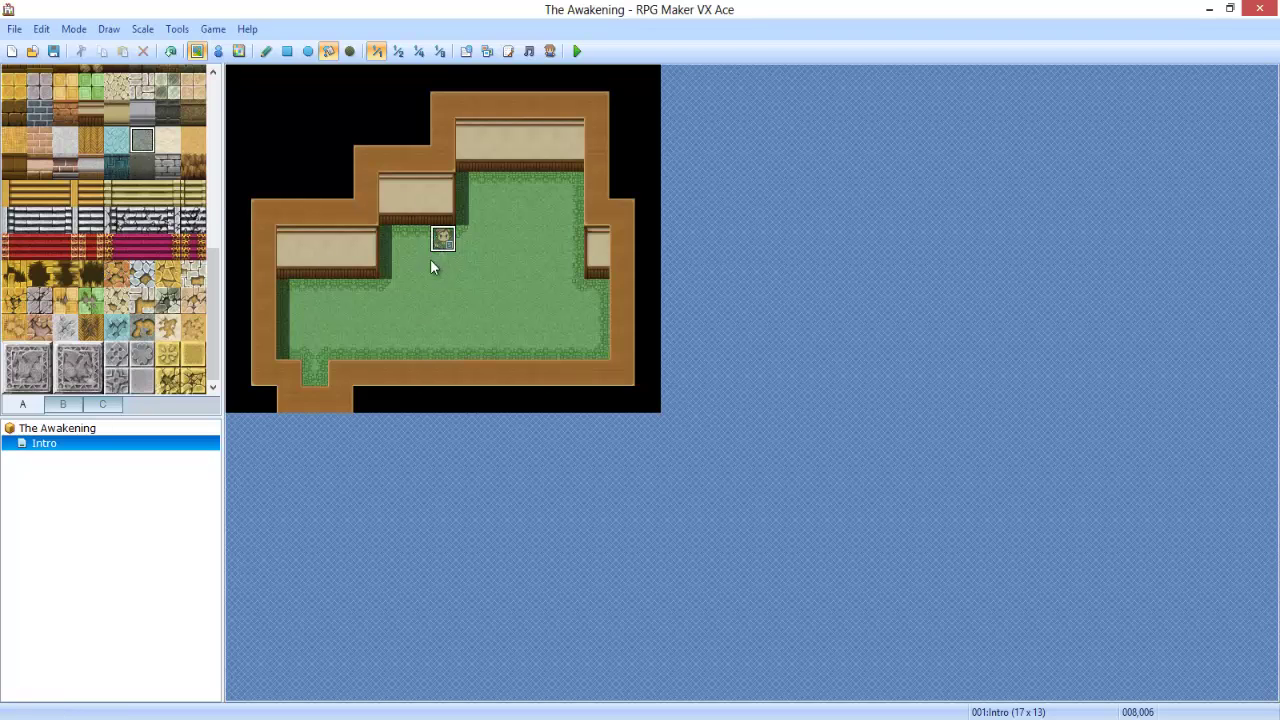
{"action": "left_click", "coordinate": [57, 144]}
{"action": "left_click", "coordinate": [455, 317]}
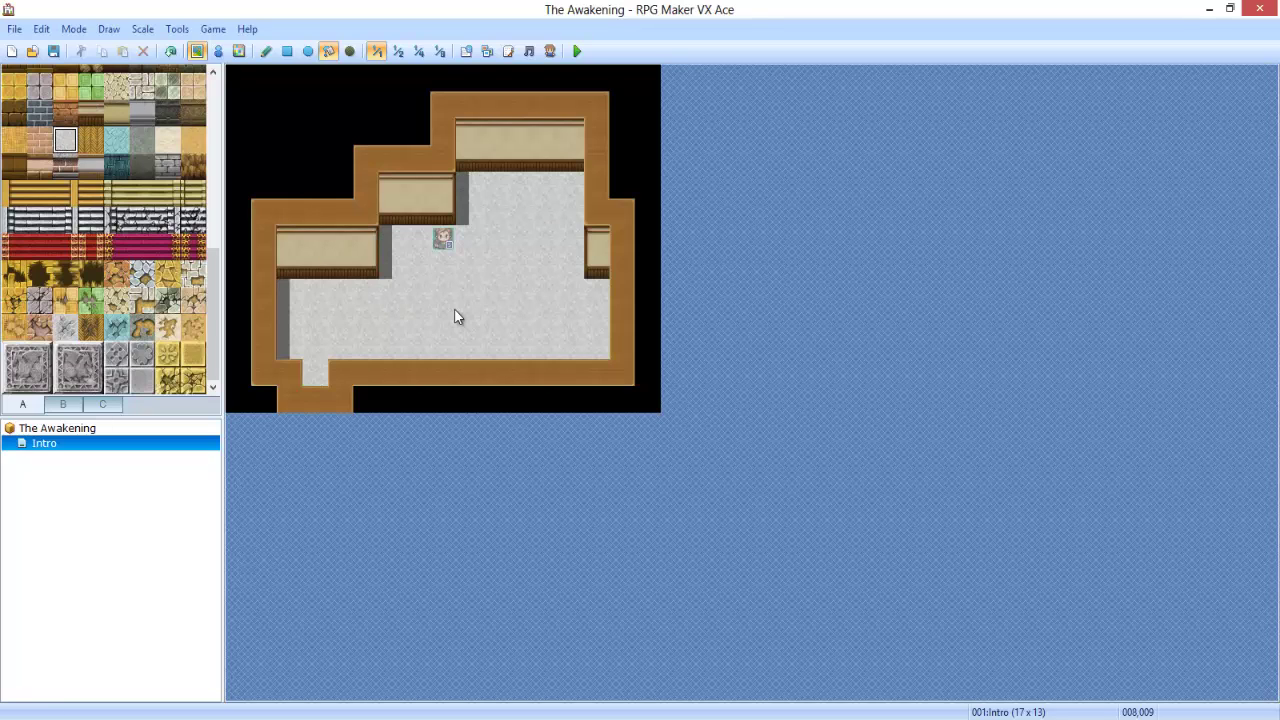
{"action": "key", "text": "ctrl+z"}
{"action": "left_click", "coordinate": [455, 317]}
{"action": "key", "text": "ctrl+z"}
Try the plain orange-yellow tile and the Cobblestones tile as the room's floor, undoing each fill
{"action": "left_click", "coordinate": [22, 145]}
{"action": "left_click", "coordinate": [513, 308]}
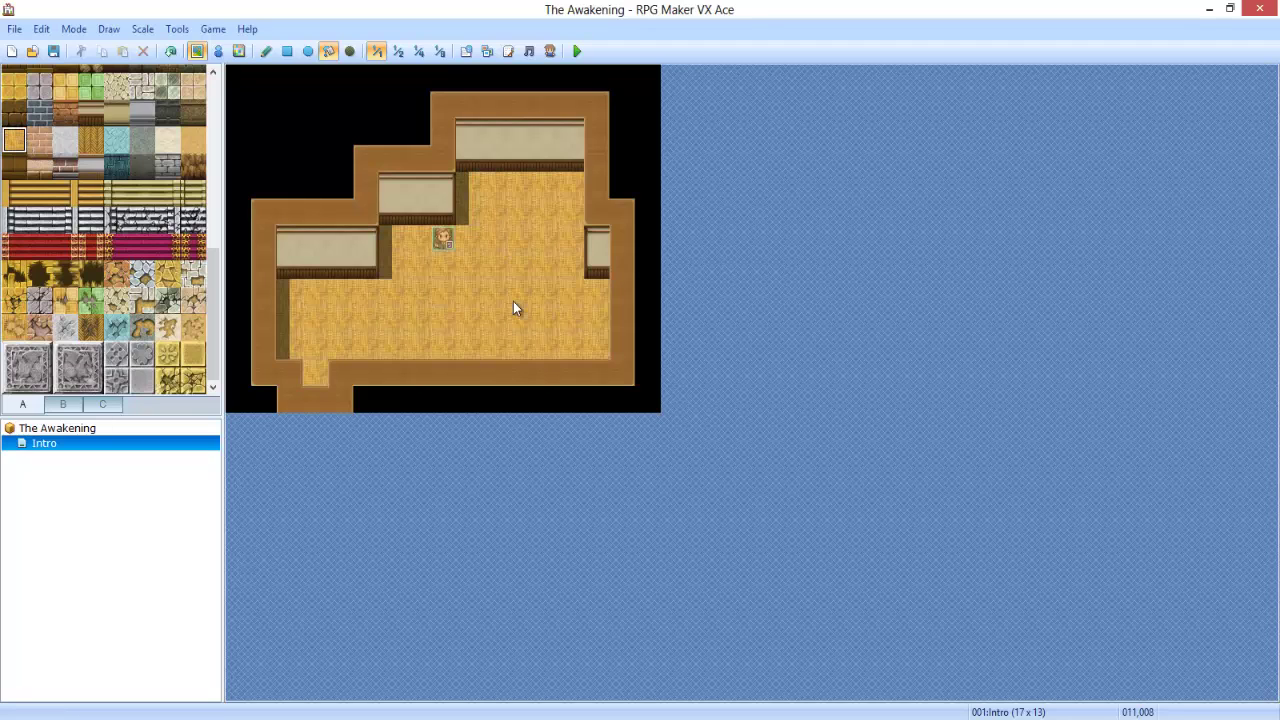
{"action": "key", "text": "ctrl+z"}
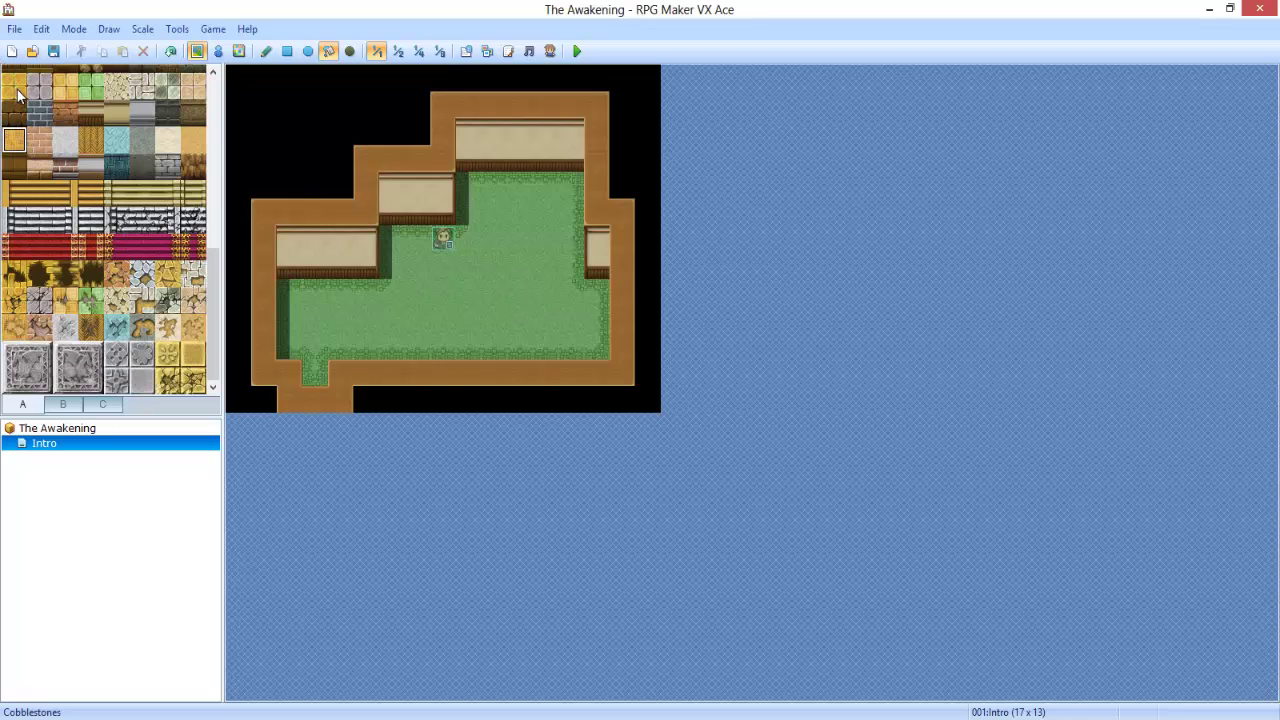
{"action": "left_click", "coordinate": [62, 87]}
{"action": "left_click", "coordinate": [140, 88]}
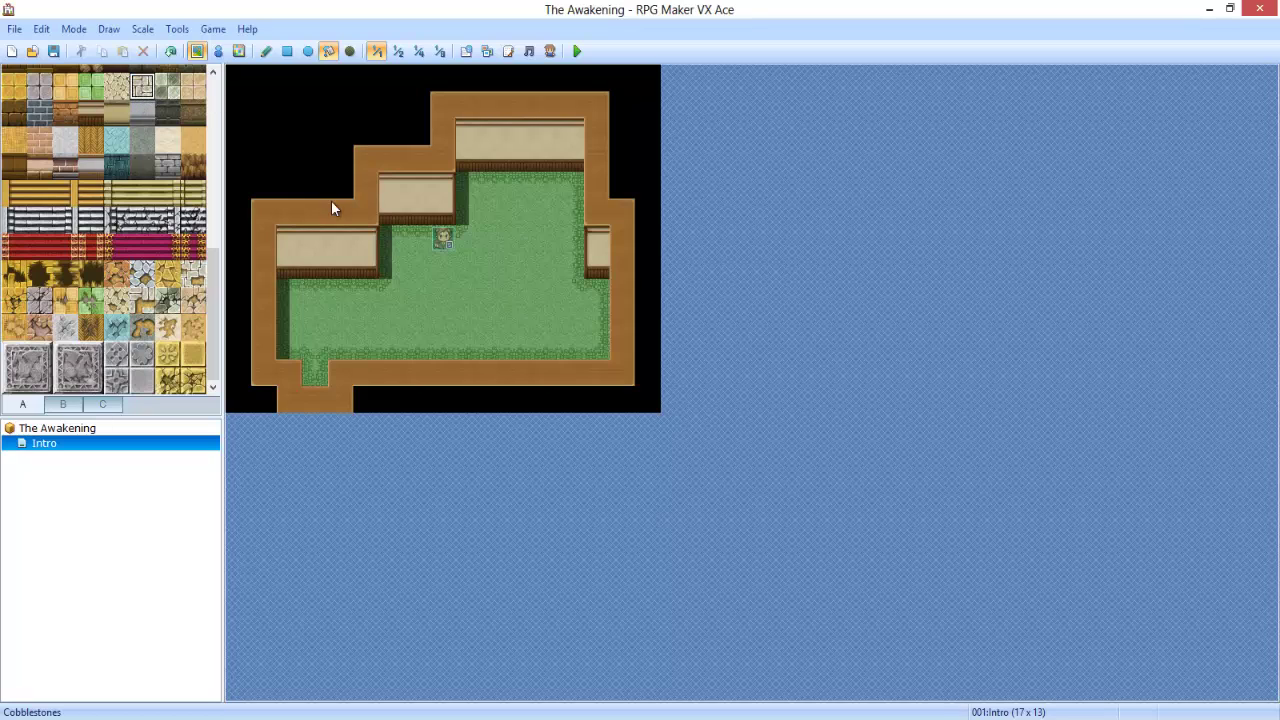
{"action": "left_click", "coordinate": [515, 334]}
{"action": "key", "text": "ctrl+z"}
Try the vertical log tile on the floor, undo it, and flood fill the room with the yellow horizontal wood plank tile
{"action": "left_click", "coordinate": [90, 194]}
{"action": "scroll", "coordinate": [80, 210], "scroll_direction": "up", "scroll_amount": 3}
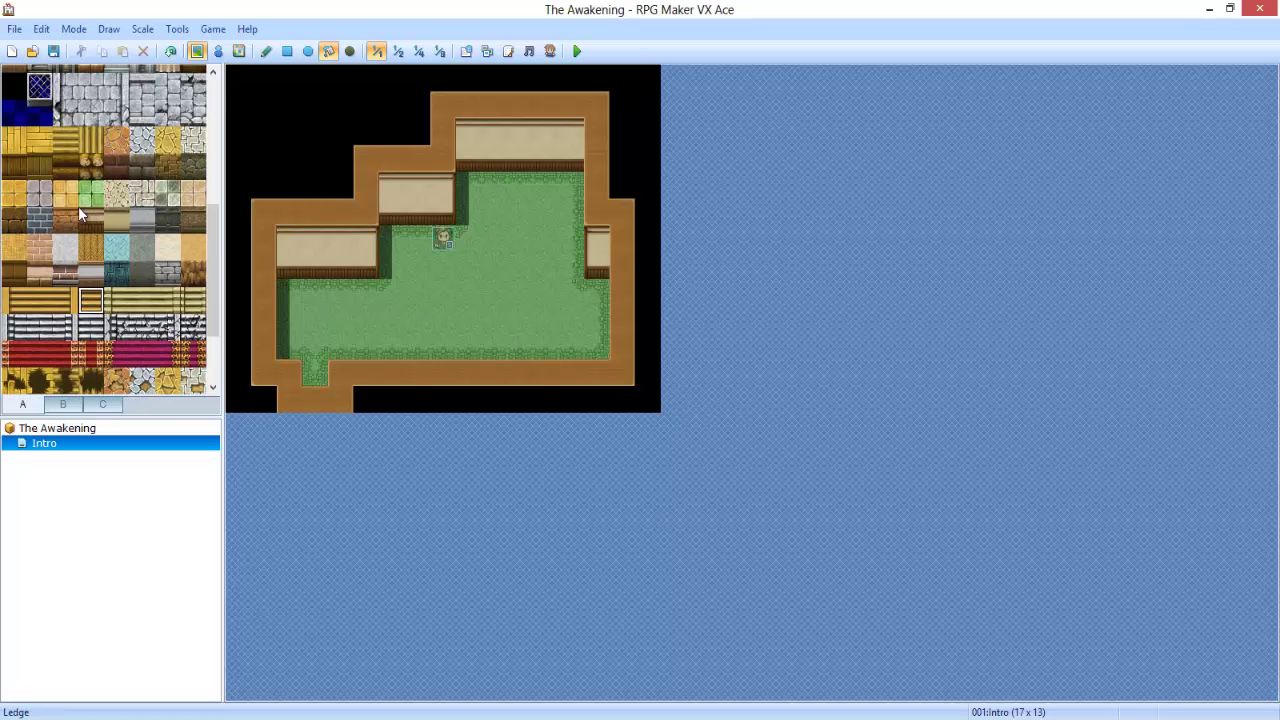
{"action": "left_click", "coordinate": [82, 148]}
{"action": "left_click", "coordinate": [487, 319]}
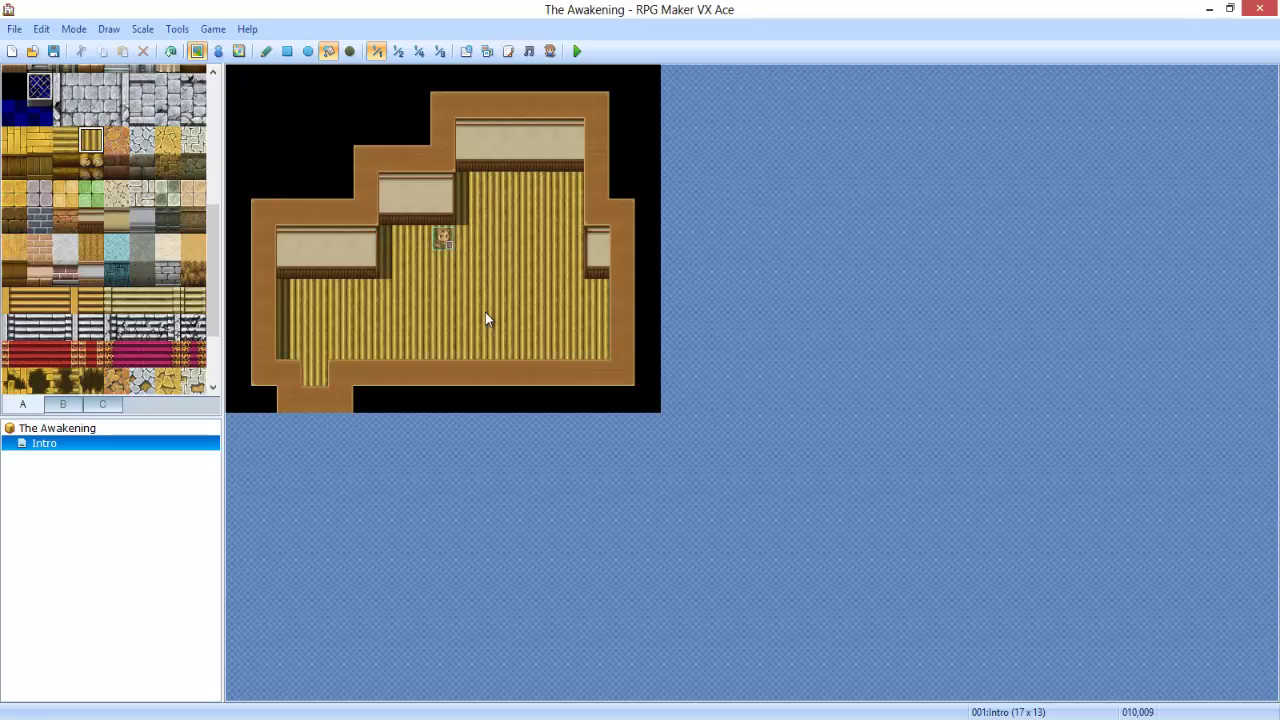
{"action": "key", "text": "ctrl+z"}
{"action": "left_click", "coordinate": [381, 305]}
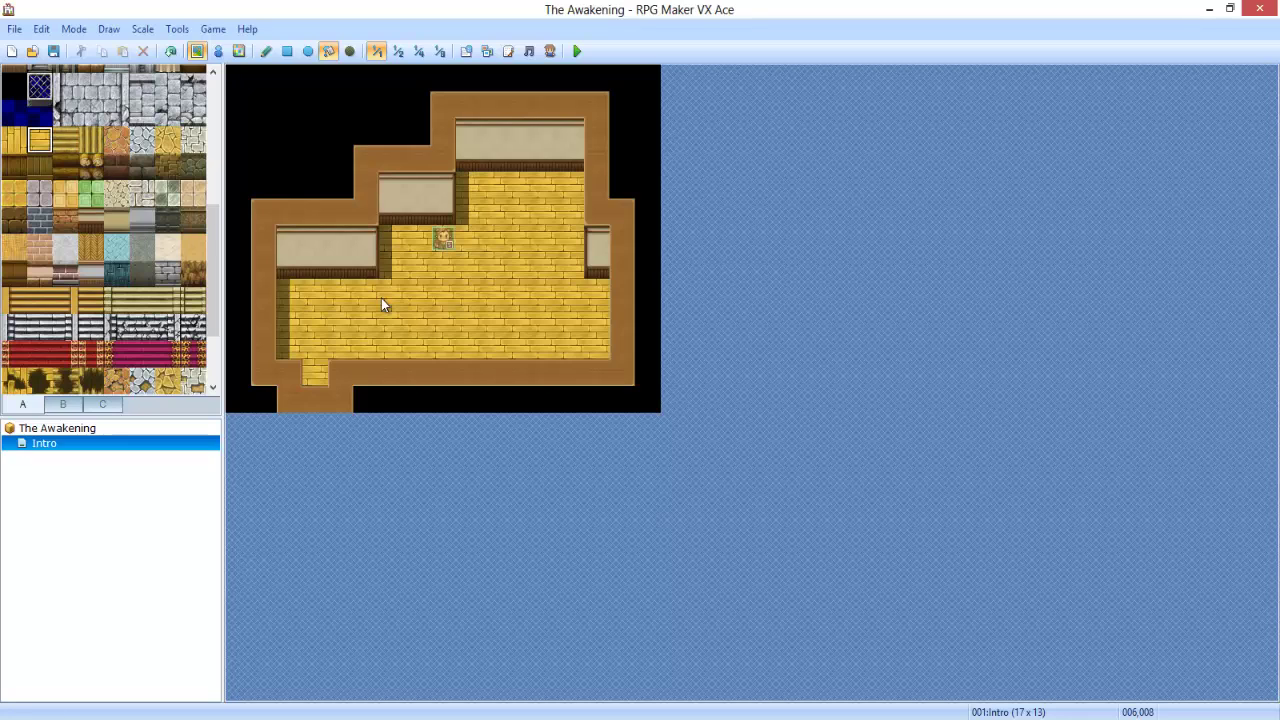
Place blue-curtained arched windows, two tiles high, on the wall faces of the room's left and uppermost sections
{"action": "scroll", "coordinate": [140, 172], "scroll_direction": "up", "scroll_amount": 10}
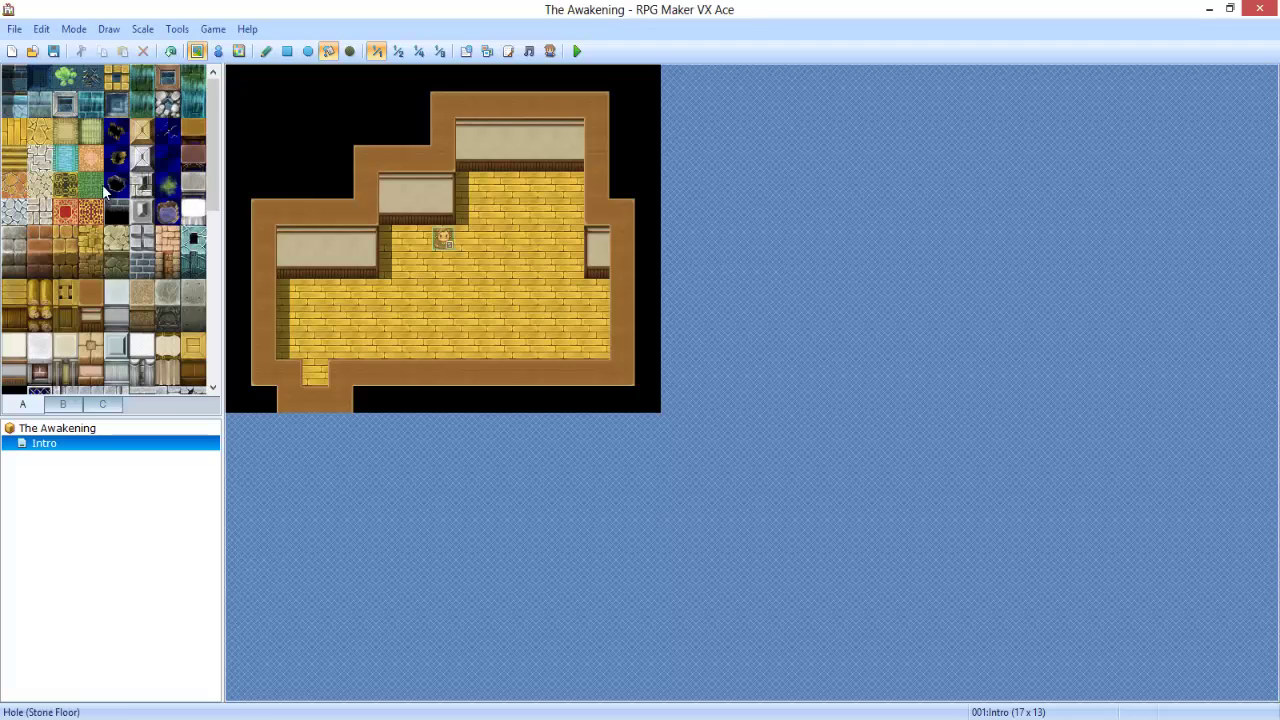
{"action": "left_click", "coordinate": [79, 403]}
{"action": "left_click", "coordinate": [110, 165]}
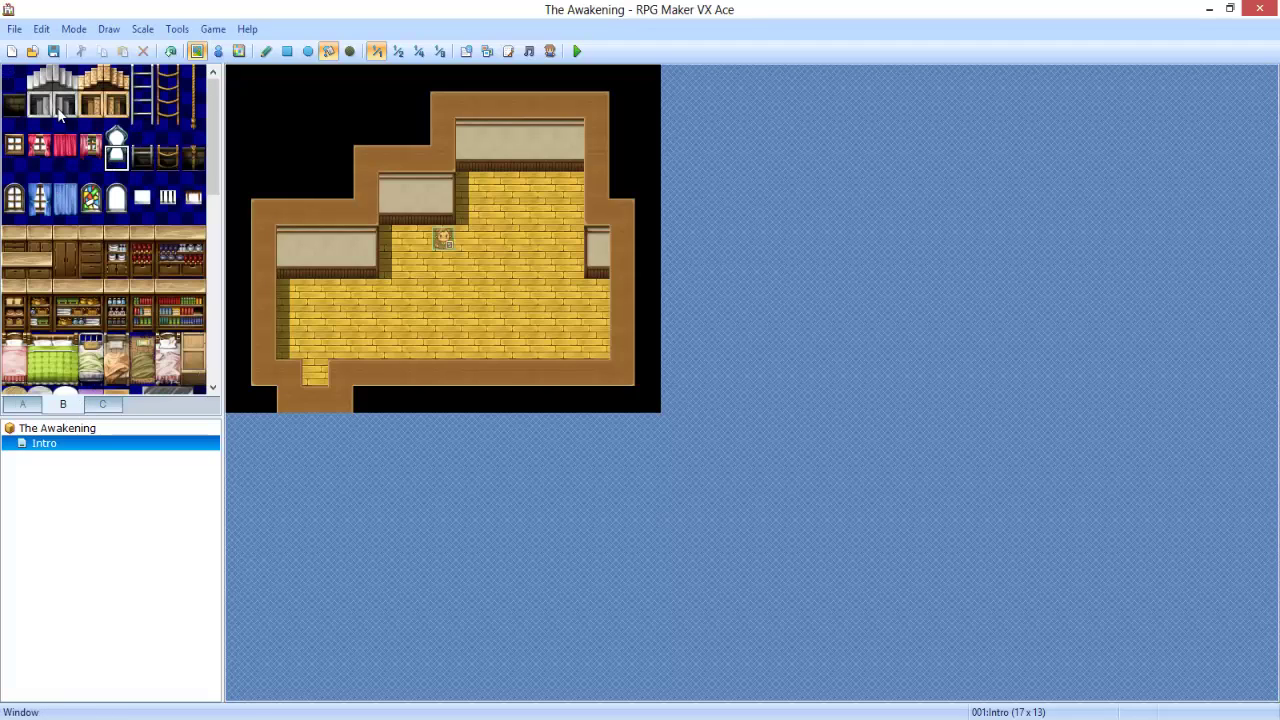
{"action": "left_click_drag", "start_coordinate": [38, 213], "coordinate": [40, 186]}
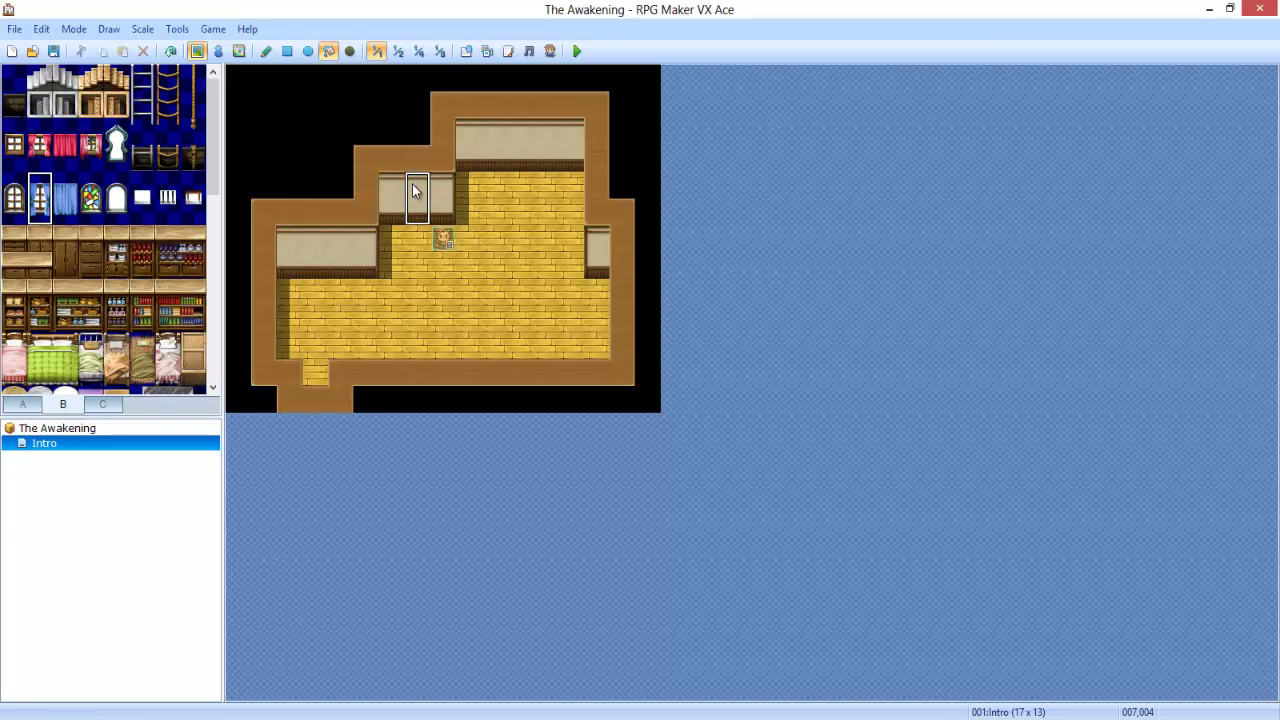
{"action": "left_click_drag", "start_coordinate": [412, 184], "coordinate": [391, 195]}
{"action": "key", "text": "ctrl+z"}
{"action": "left_click", "coordinate": [270, 54]}
{"action": "left_click", "coordinate": [313, 240]}
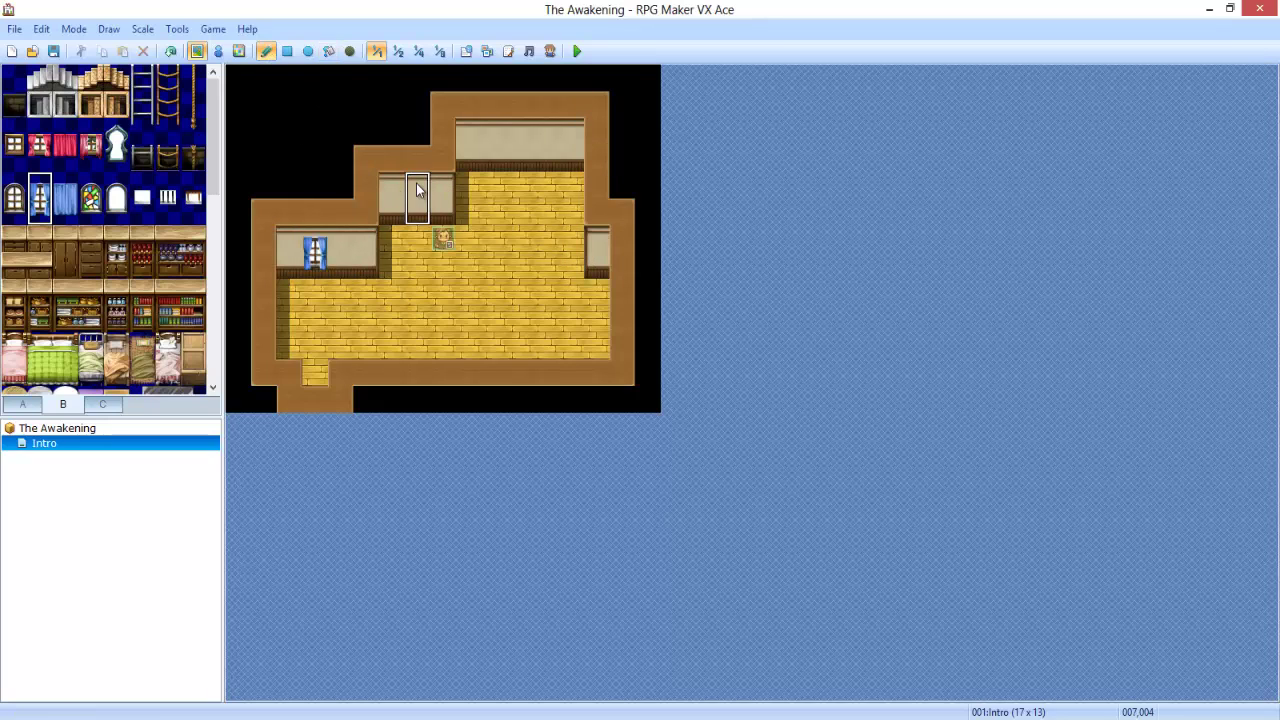
{"action": "left_click", "coordinate": [516, 133]}
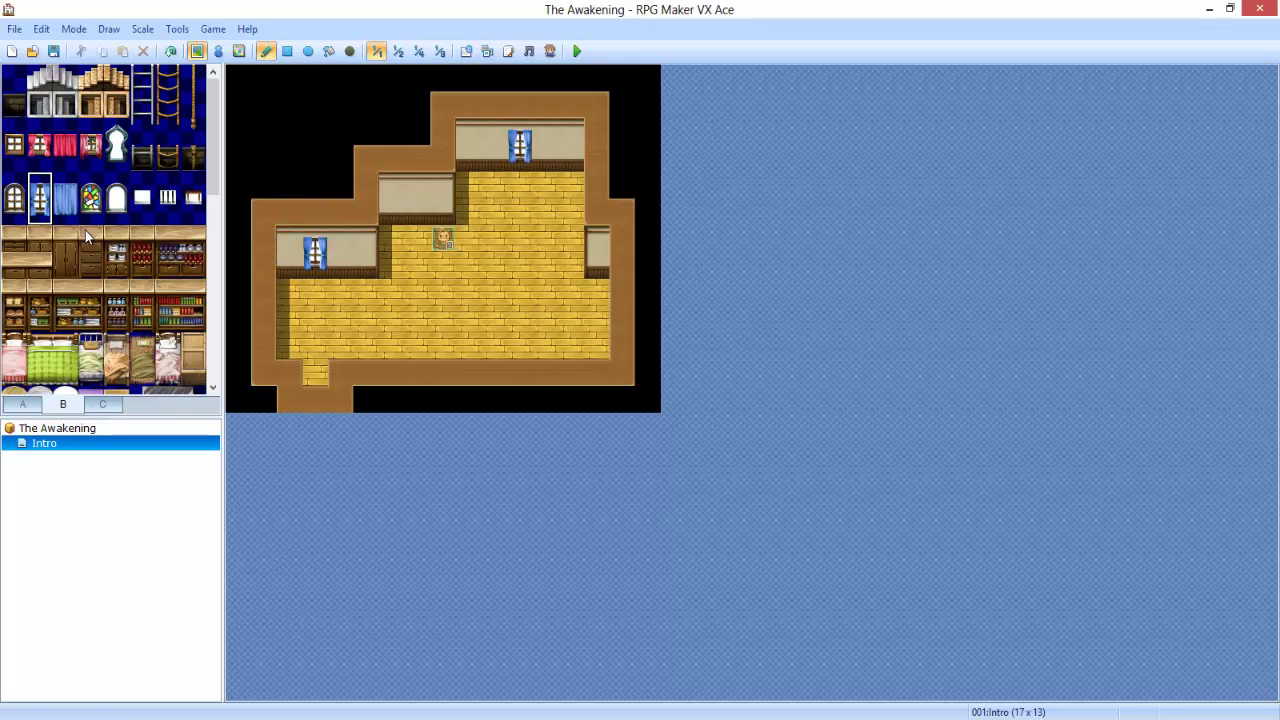
Paint a pink rug three tiles wide and two tiles high on the floor below the uppermost window
{"action": "left_click", "coordinate": [22, 404]}
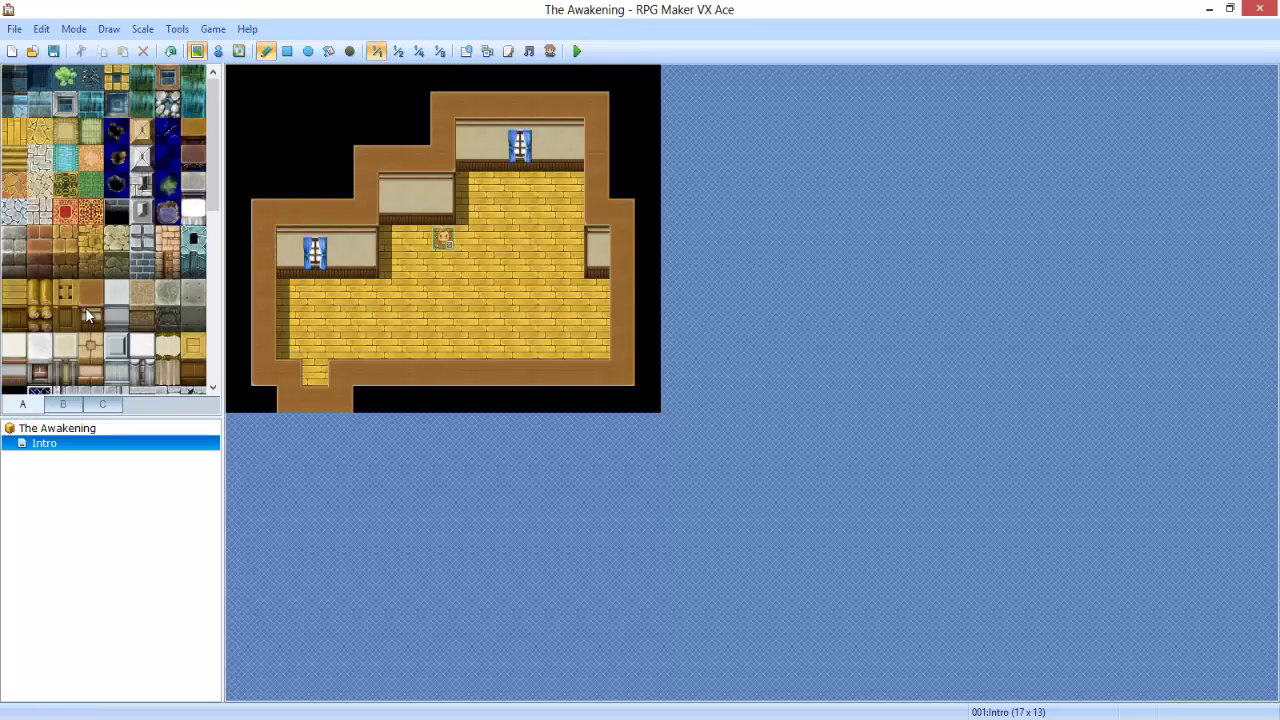
{"action": "left_click", "coordinate": [97, 150]}
{"action": "mouse_move", "coordinate": [550, 186]}
{"action": "left_mouse_down"}
{"action": "mouse_move", "coordinate": [506, 211]}
{"action": "mouse_move", "coordinate": [586, 204]}
{"action": "mouse_move", "coordinate": [521, 211]}
{"action": "mouse_move", "coordinate": [547, 198]}
{"action": "mouse_move", "coordinate": [492, 194]}
{"action": "mouse_move", "coordinate": [528, 200]}
{"action": "left_mouse_up"}
{"action": "key", "text": "ctrl+z"}
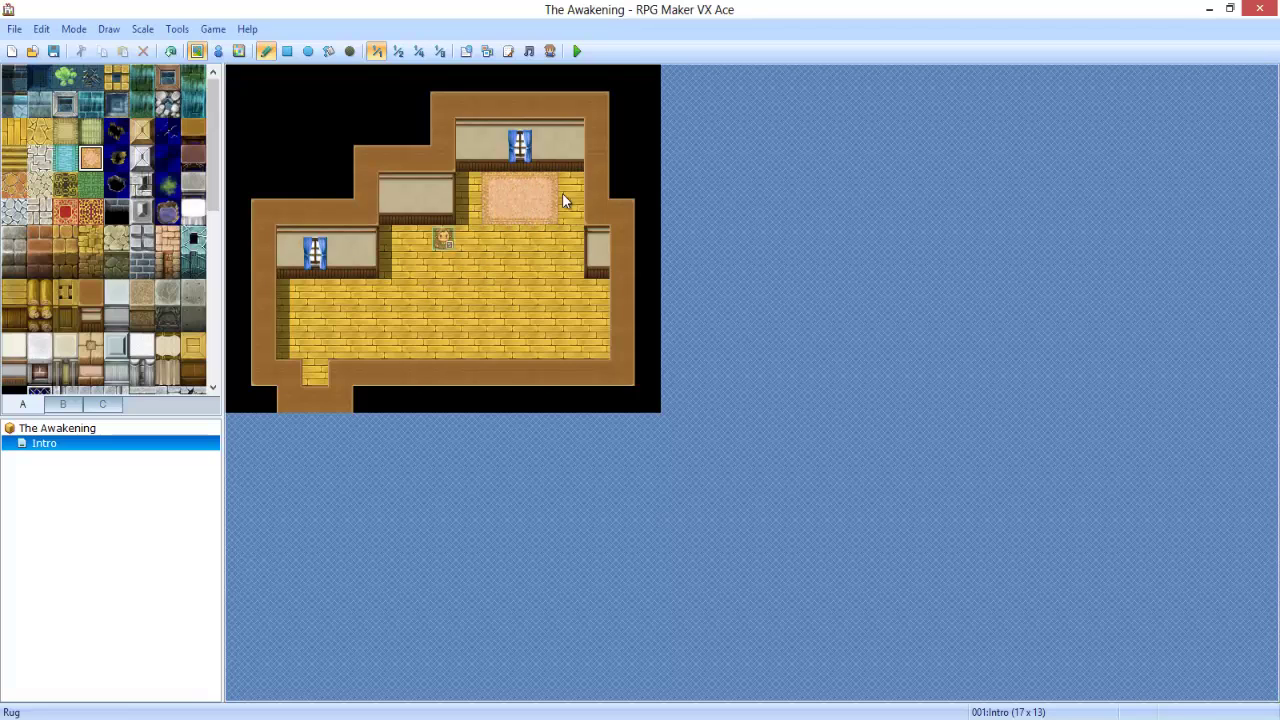
{"action": "left_click", "coordinate": [118, 213]}
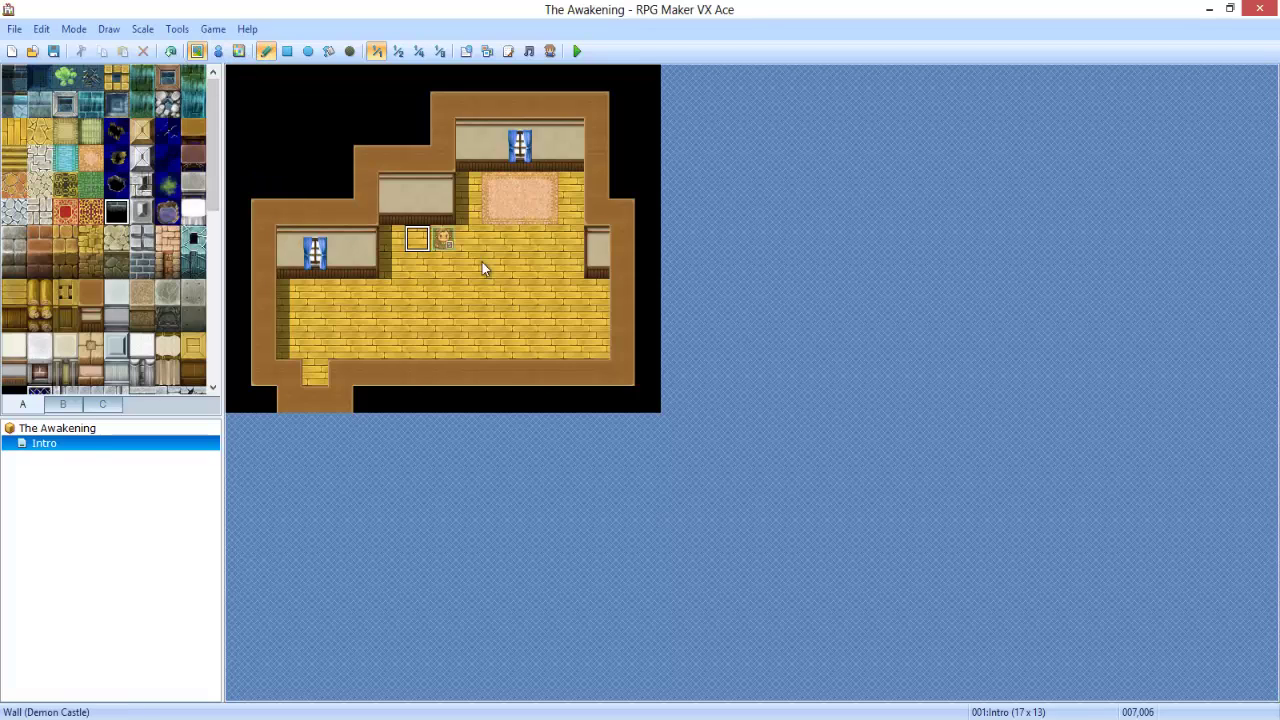
Replace both blue-curtained windows with the small square windows with pink curtains
{"action": "left_click", "coordinate": [66, 404]}
{"action": "left_click_drag", "start_coordinate": [44, 157], "coordinate": [40, 132]}
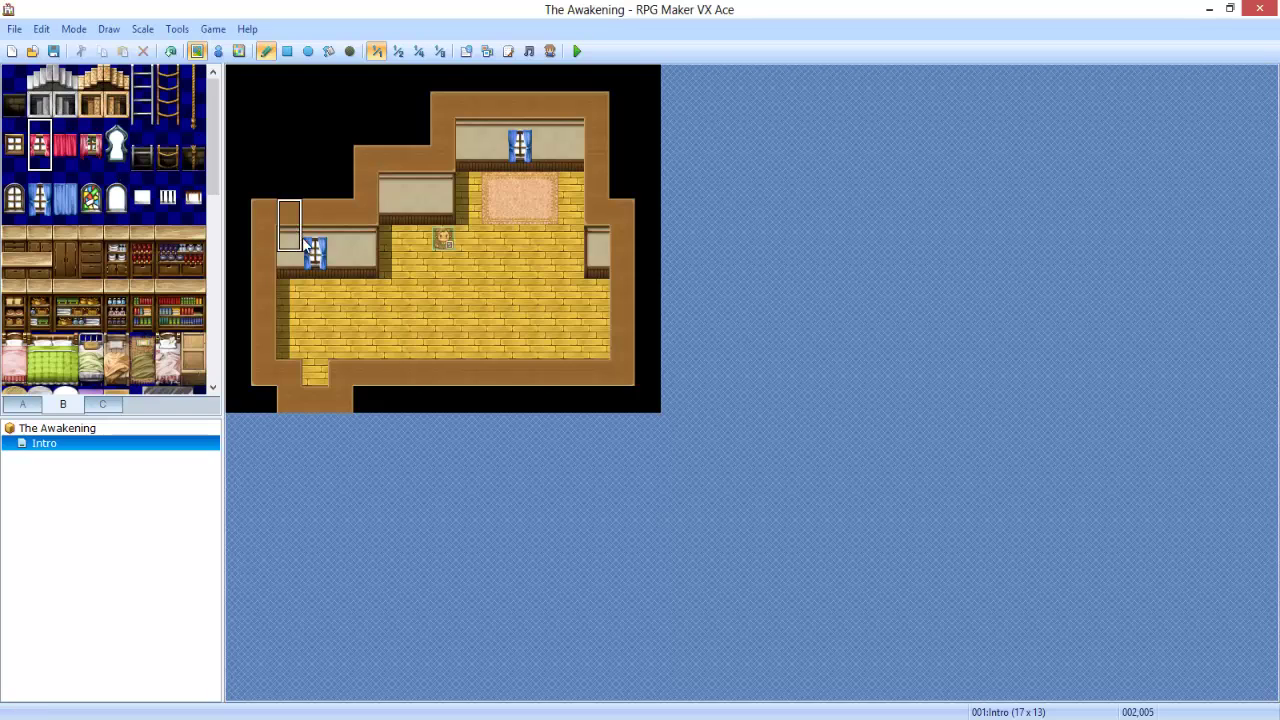
{"action": "left_click", "coordinate": [314, 240]}
{"action": "left_click", "coordinate": [519, 132]}
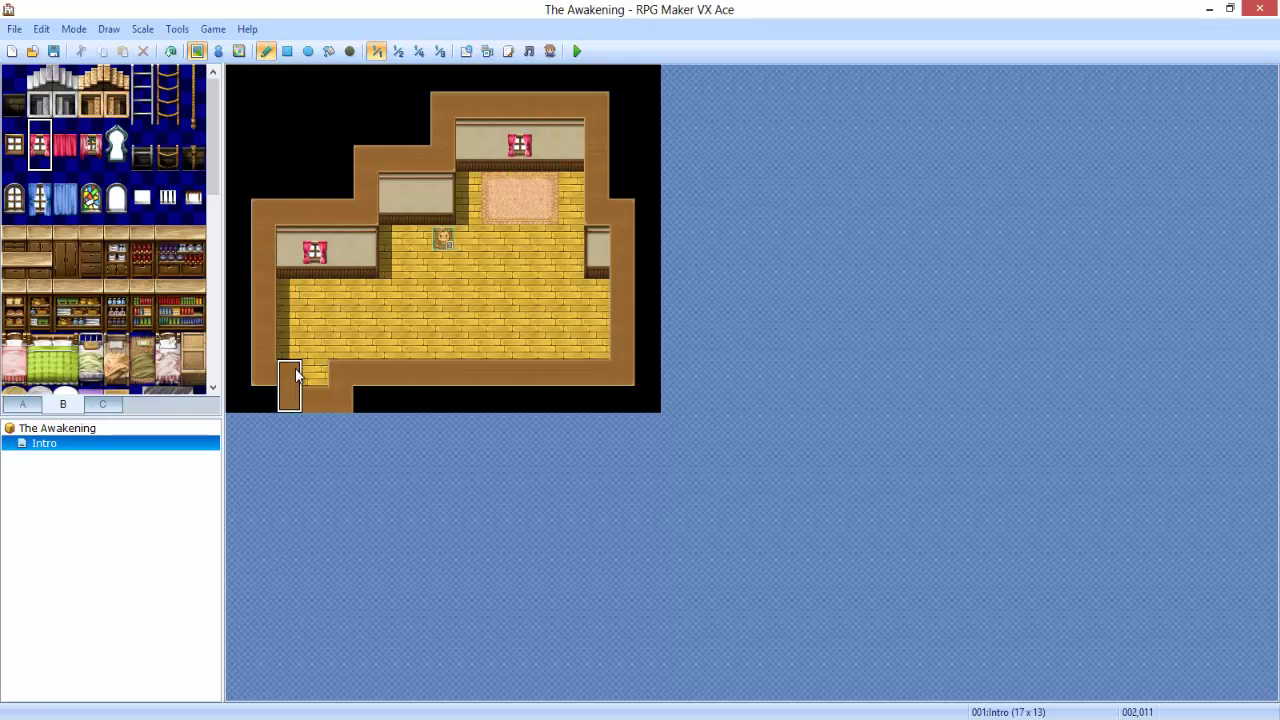
Place a single green-covered bed at the centre of the pink rug and a chest of drawers at the left end of the middle wall face
{"action": "scroll", "coordinate": [110, 345], "scroll_direction": "down", "scroll_amount": 2}
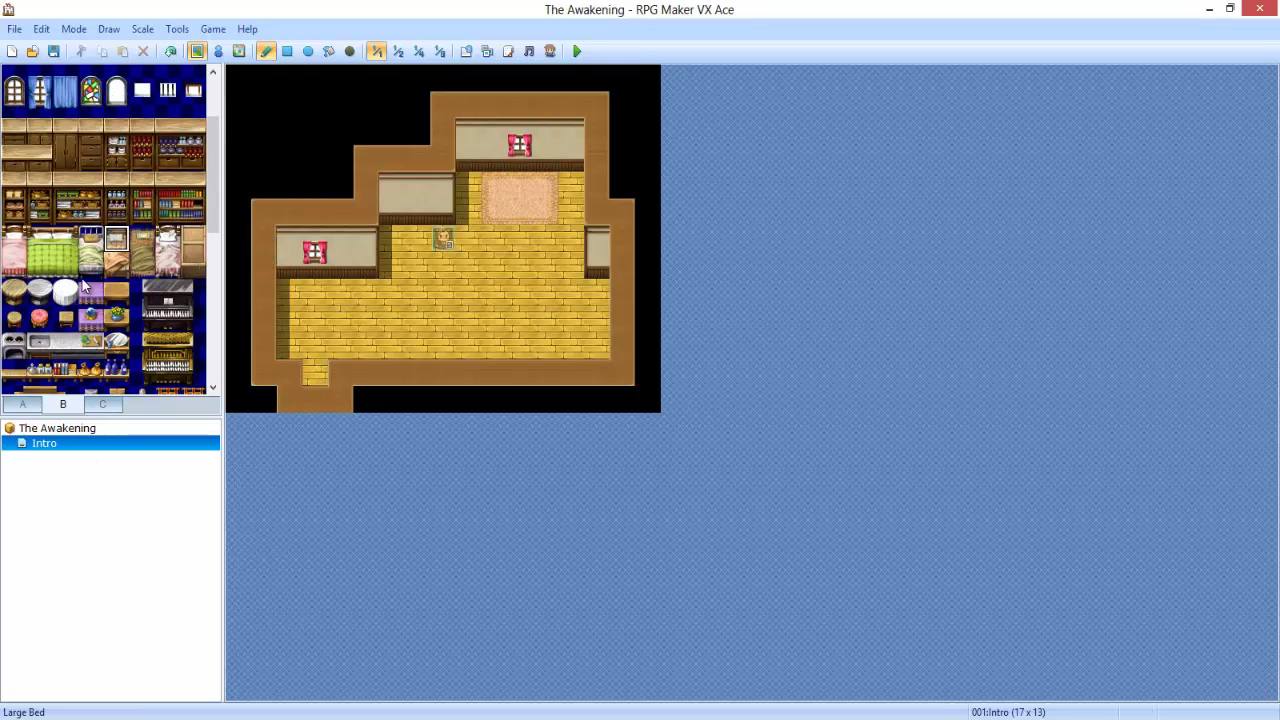
{"action": "left_click_drag", "start_coordinate": [90, 278], "coordinate": [90, 238]}
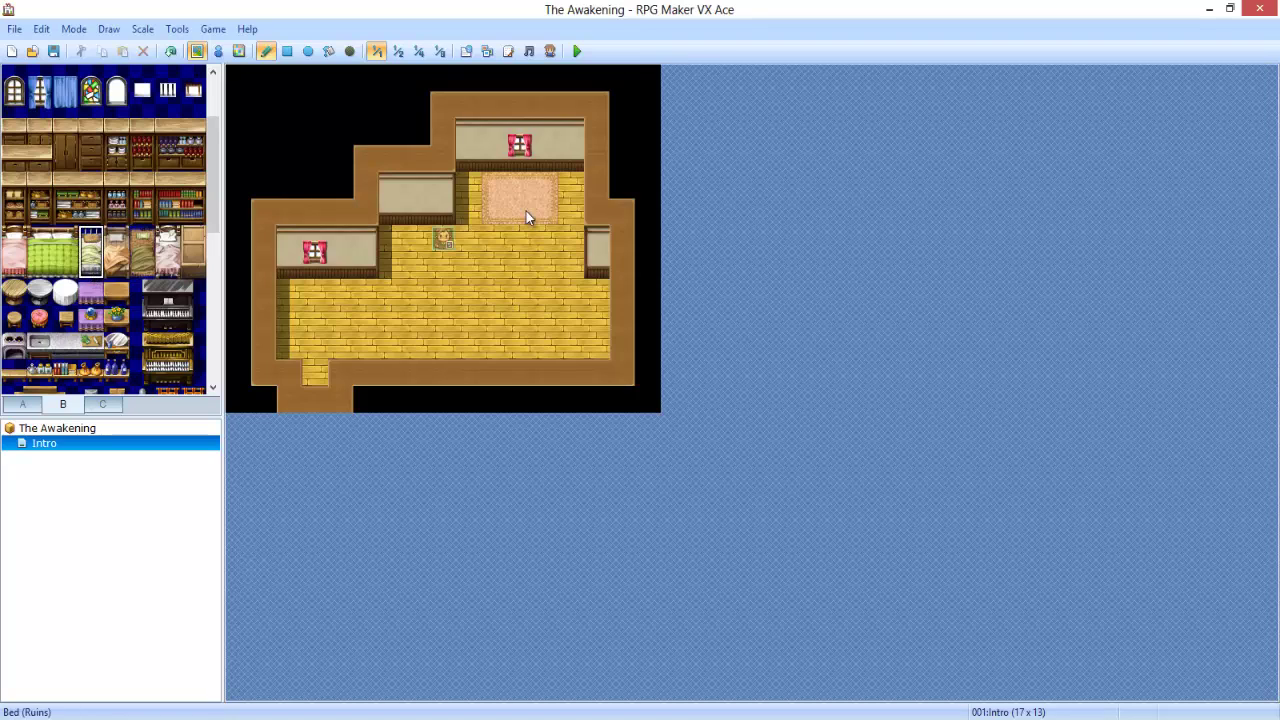
{"action": "left_click", "coordinate": [519, 184]}
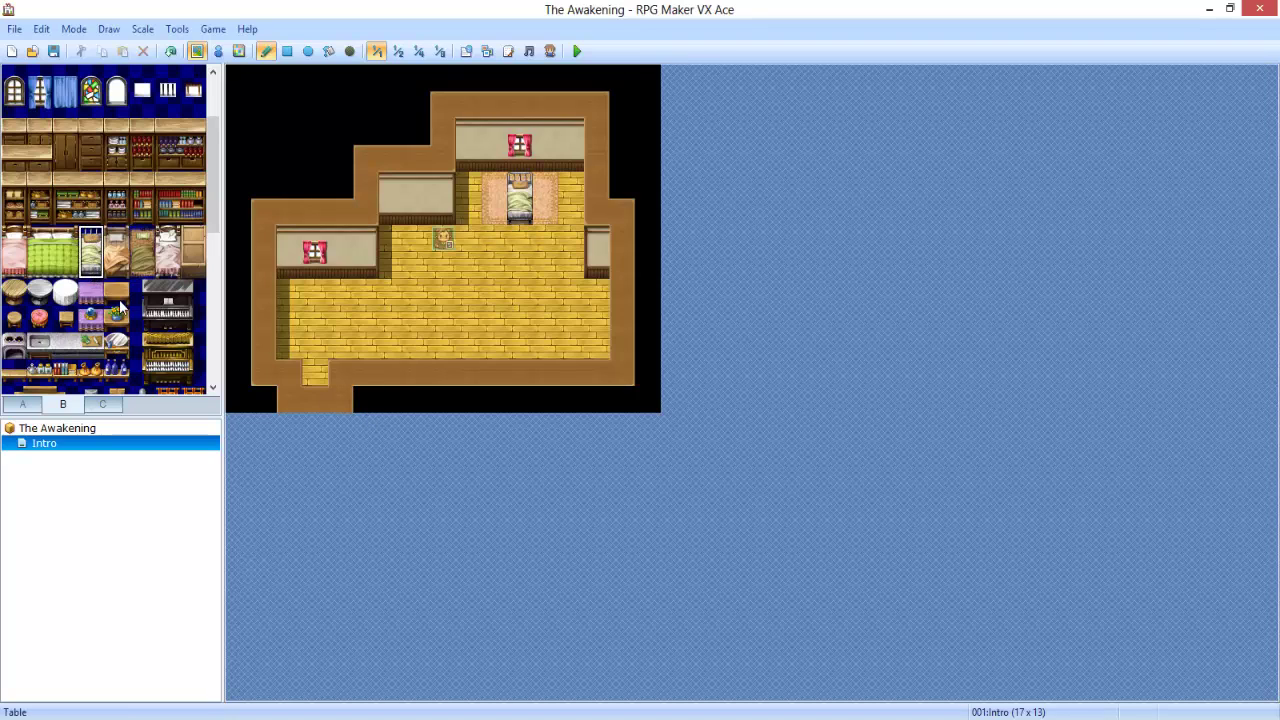
{"action": "left_click", "coordinate": [186, 266]}
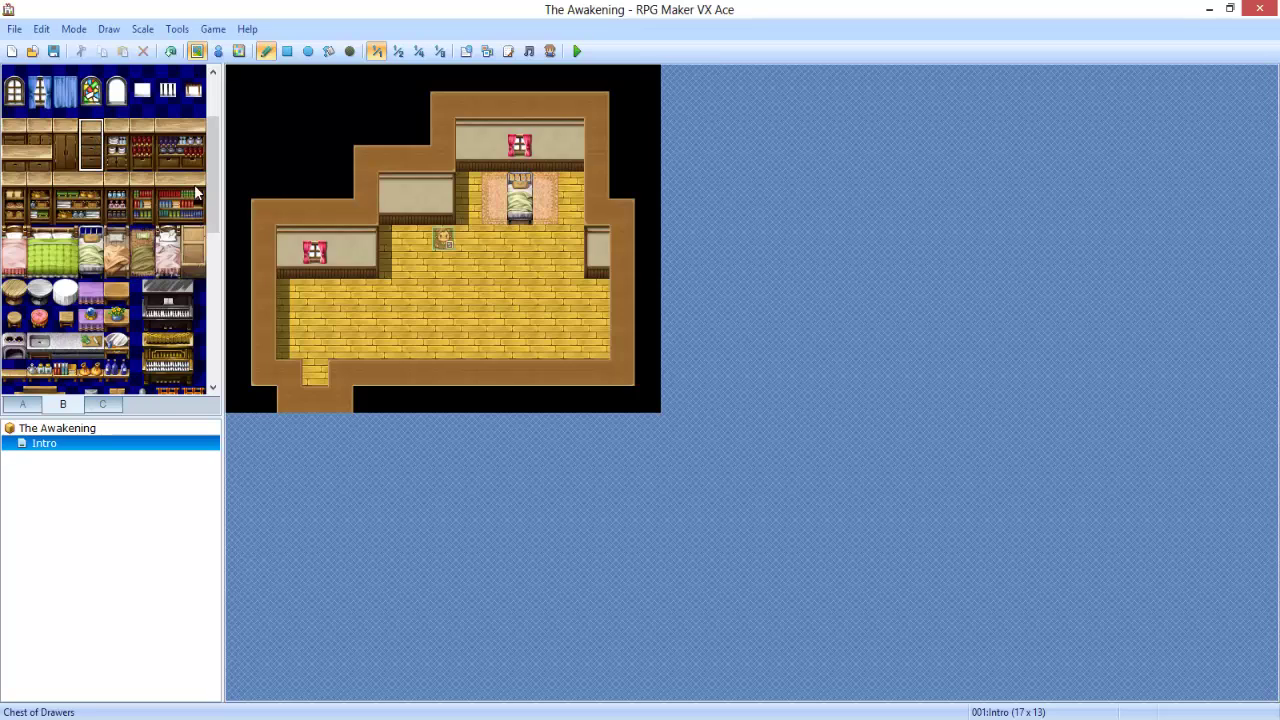
{"action": "left_click", "coordinate": [385, 215]}
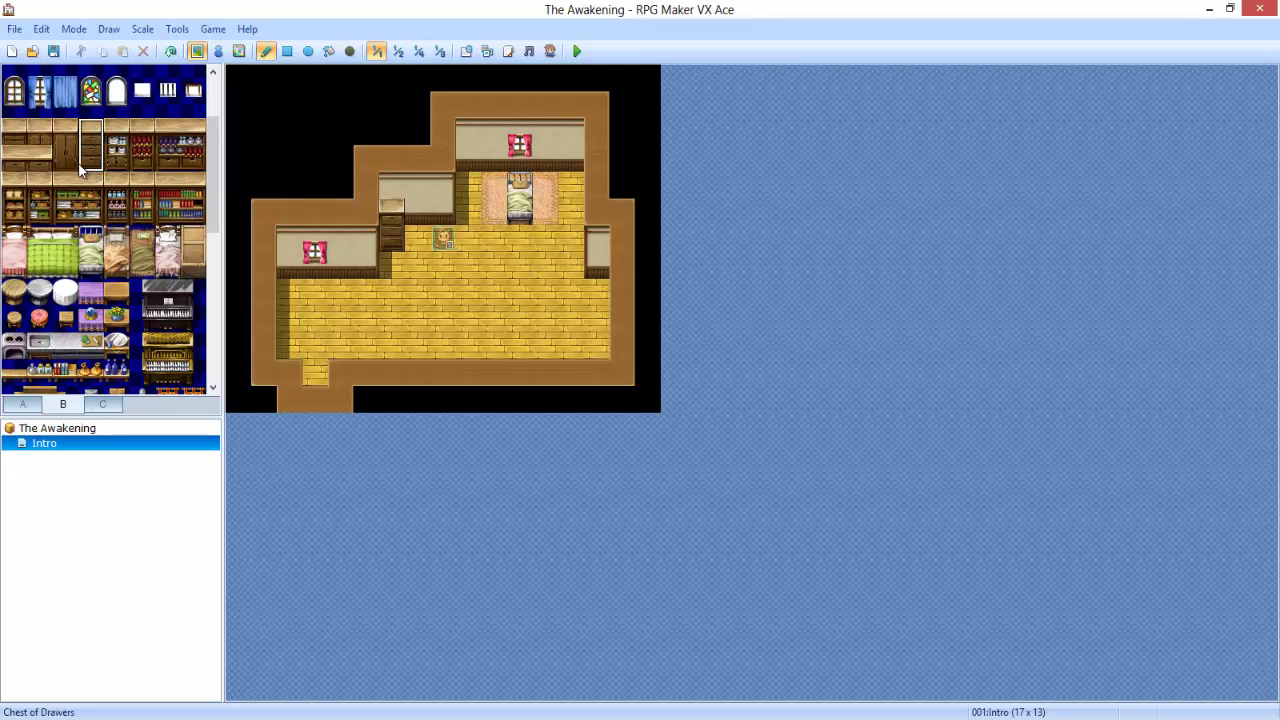
Place a wardrobe beside the chest of drawers and white-clothed tables below the lower wall faces, three tiles wide on the left, one on the right
{"action": "left_click_drag", "start_coordinate": [64, 160], "coordinate": [60, 137]}
{"action": "left_click", "coordinate": [416, 207]}
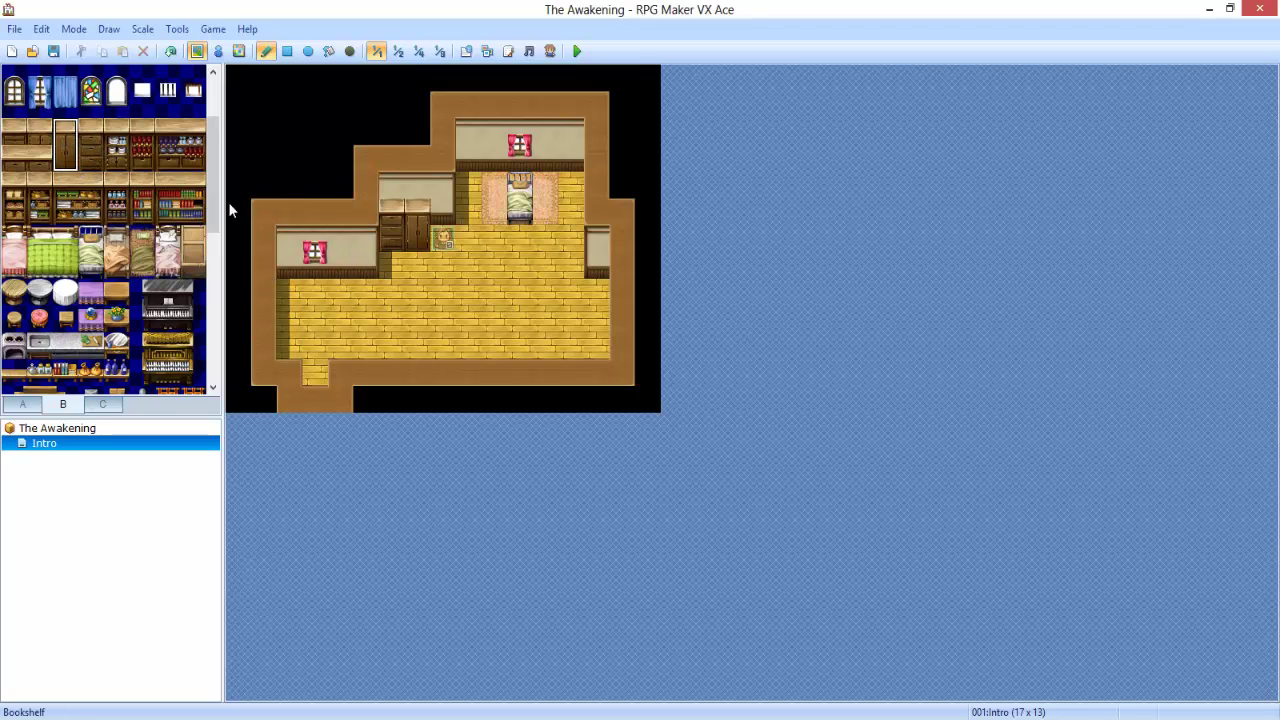
{"action": "left_click", "coordinate": [22, 404]}
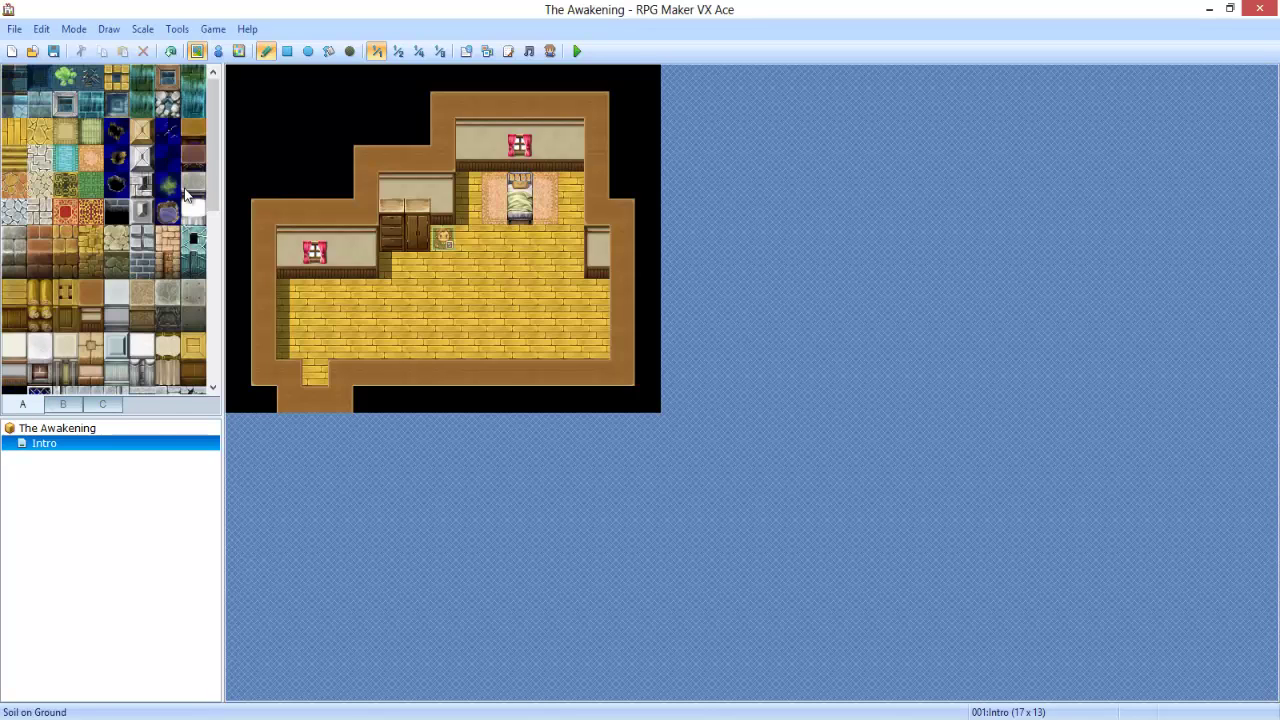
{"action": "left_click", "coordinate": [193, 211]}
{"action": "mouse_move", "coordinate": [305, 290]}
{"action": "left_mouse_down"}
{"action": "mouse_move", "coordinate": [331, 290]}
{"action": "mouse_move", "coordinate": [288, 292]}
{"action": "left_mouse_up"}
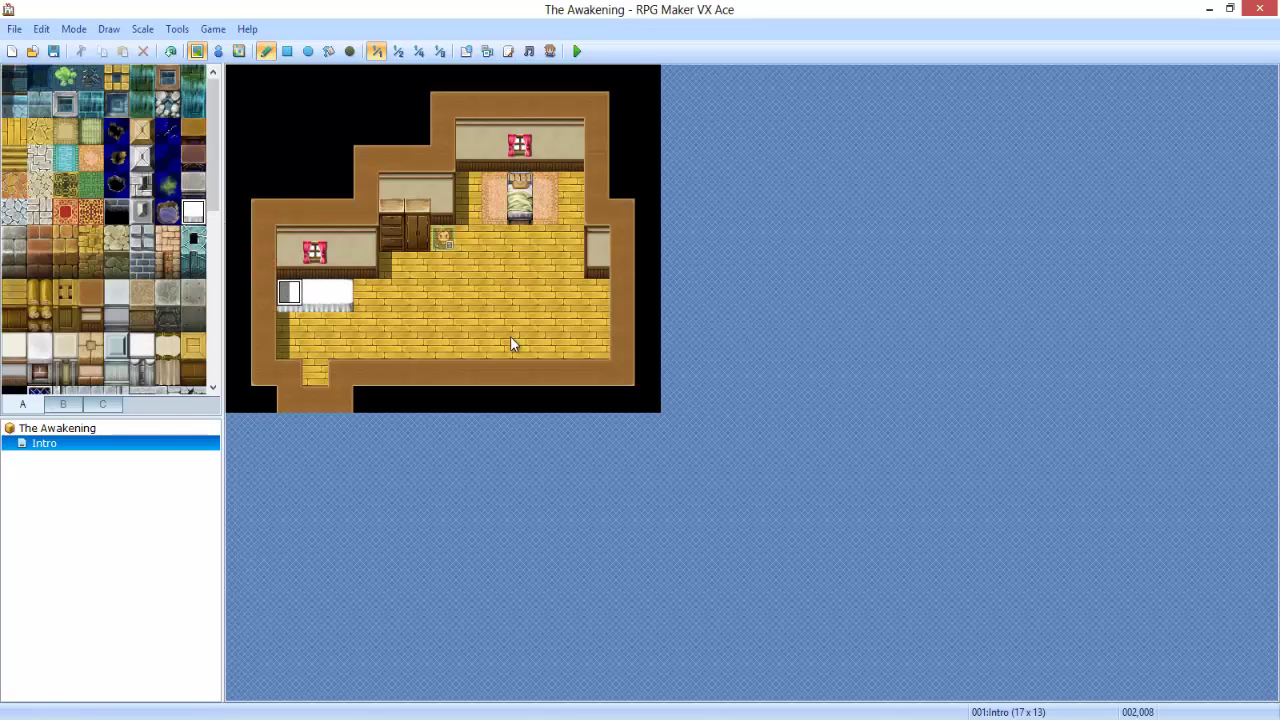
{"action": "left_click", "coordinate": [597, 295]}
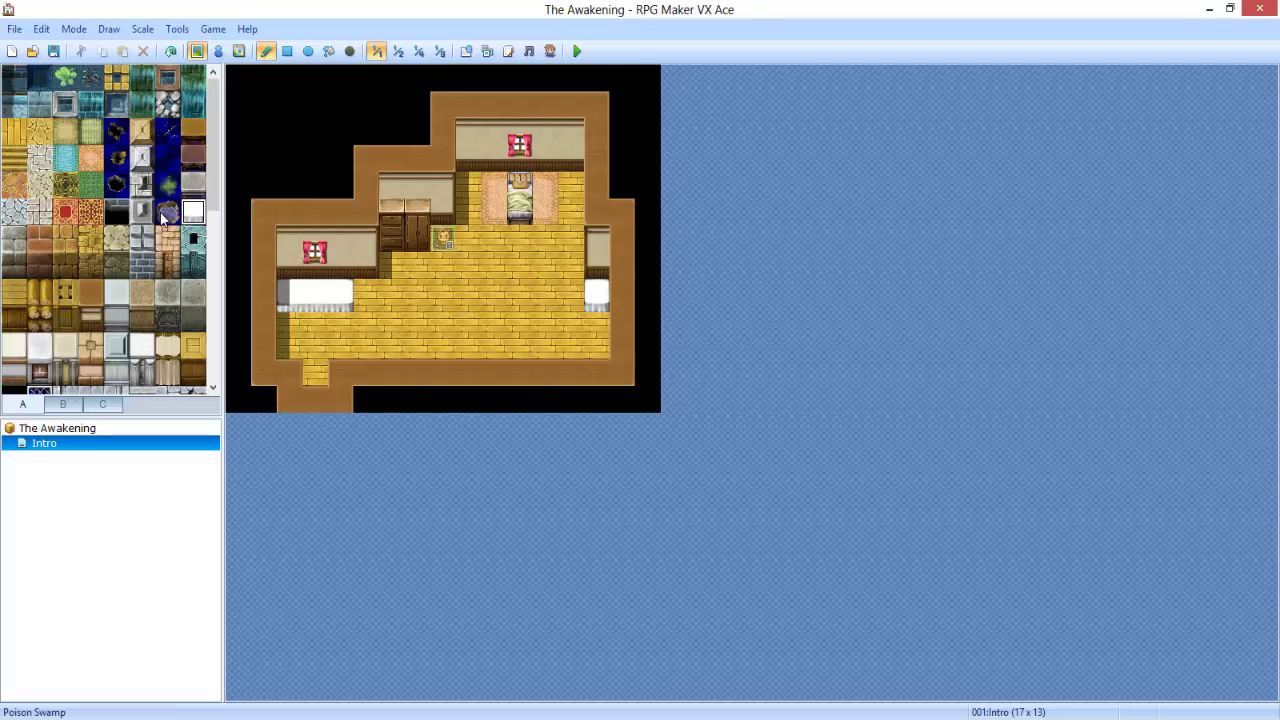
Close the doorway in the lowest wall and extend the room's right side outward as a one-tile-high plank alcove under a two-tile-wide wall face
{"action": "left_click", "coordinate": [63, 405]}
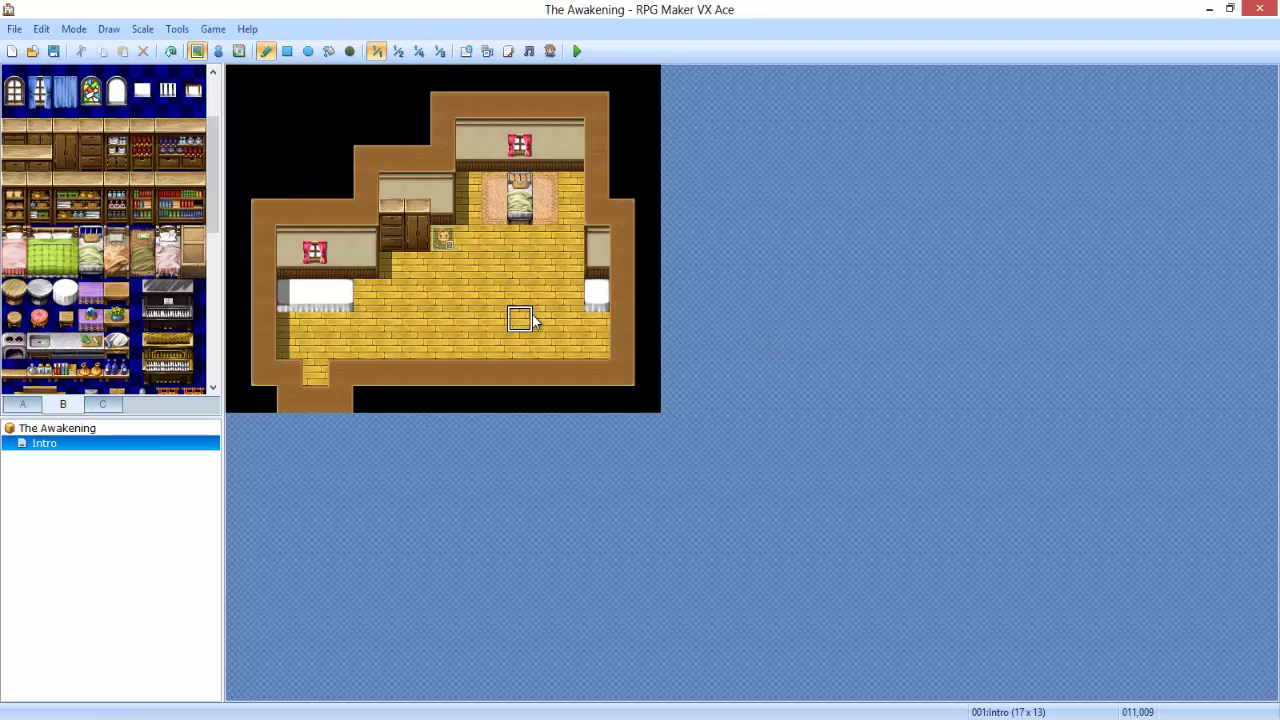
{"action": "mouse_move", "coordinate": [290, 398]}
{"action": "left_mouse_down"}
{"action": "mouse_move", "coordinate": [343, 397]}
{"action": "mouse_move", "coordinate": [293, 381]}
{"action": "mouse_move", "coordinate": [528, 374]}
{"action": "left_mouse_up"}
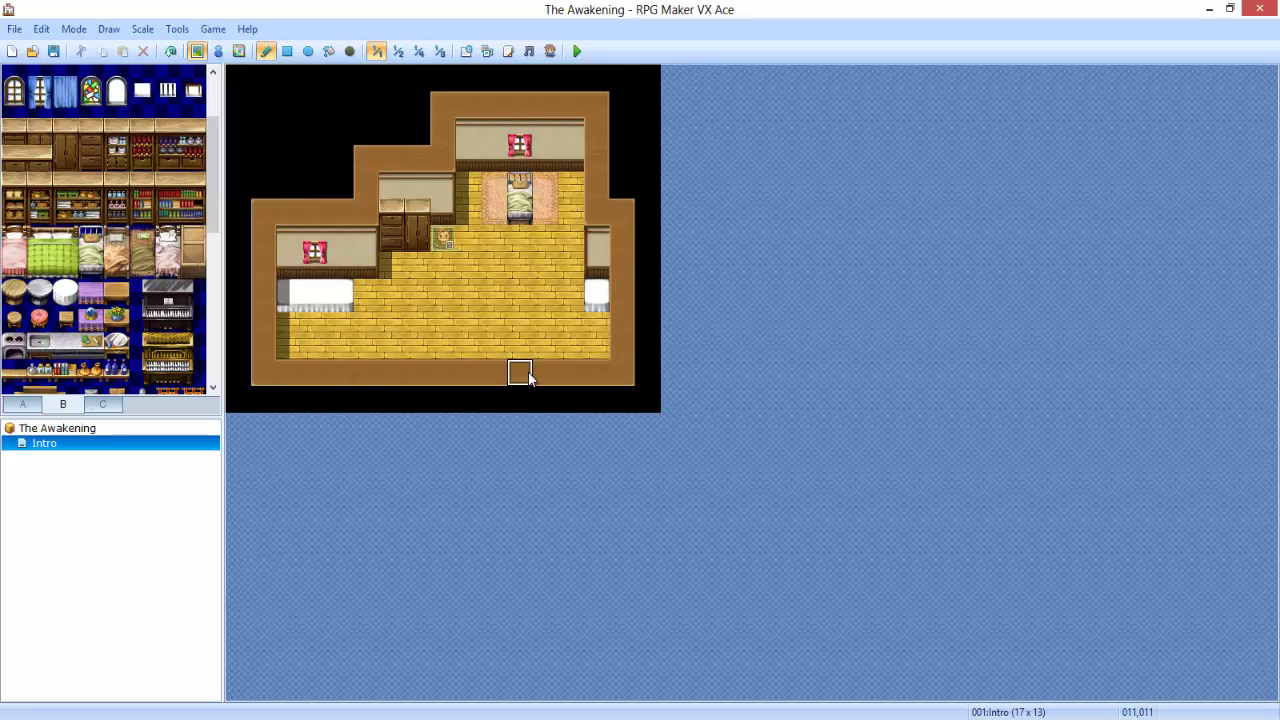
{"action": "left_click", "coordinate": [621, 292]}
{"action": "right_click_drag", "start_coordinate": [600, 268], "coordinate": [602, 250]}
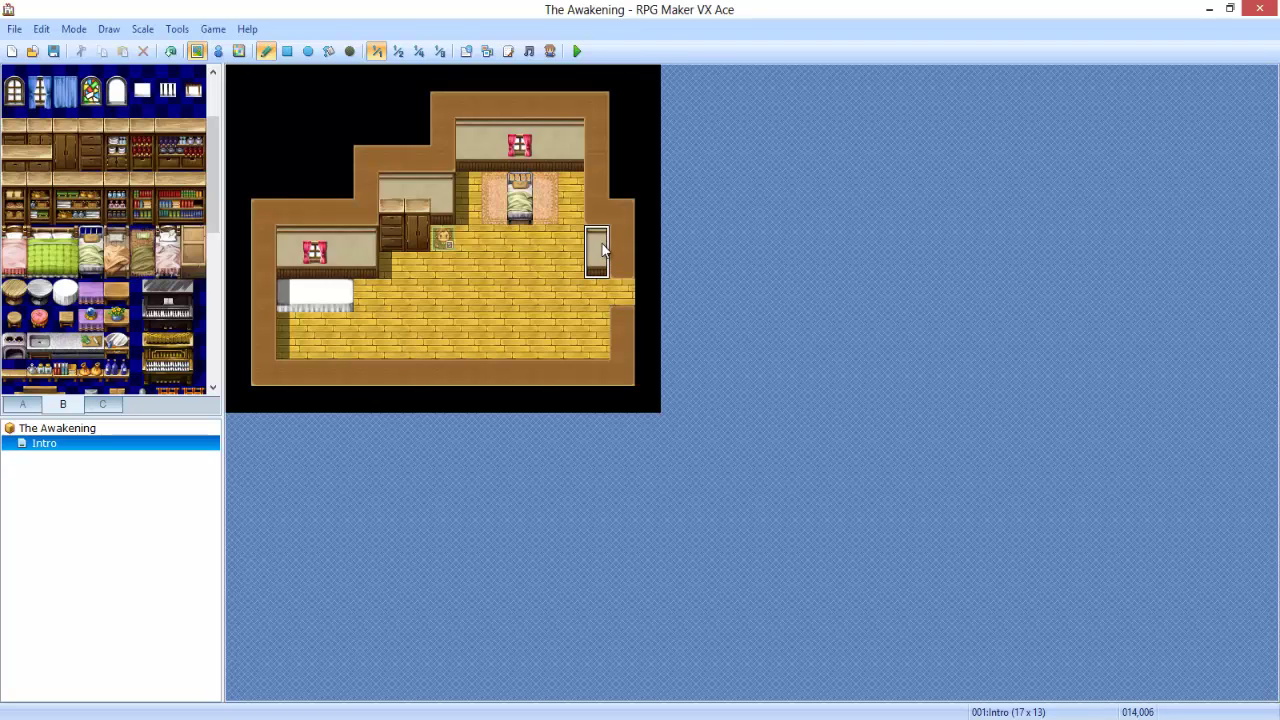
{"action": "right_click", "coordinate": [621, 318]}
{"action": "left_click", "coordinate": [652, 318]}
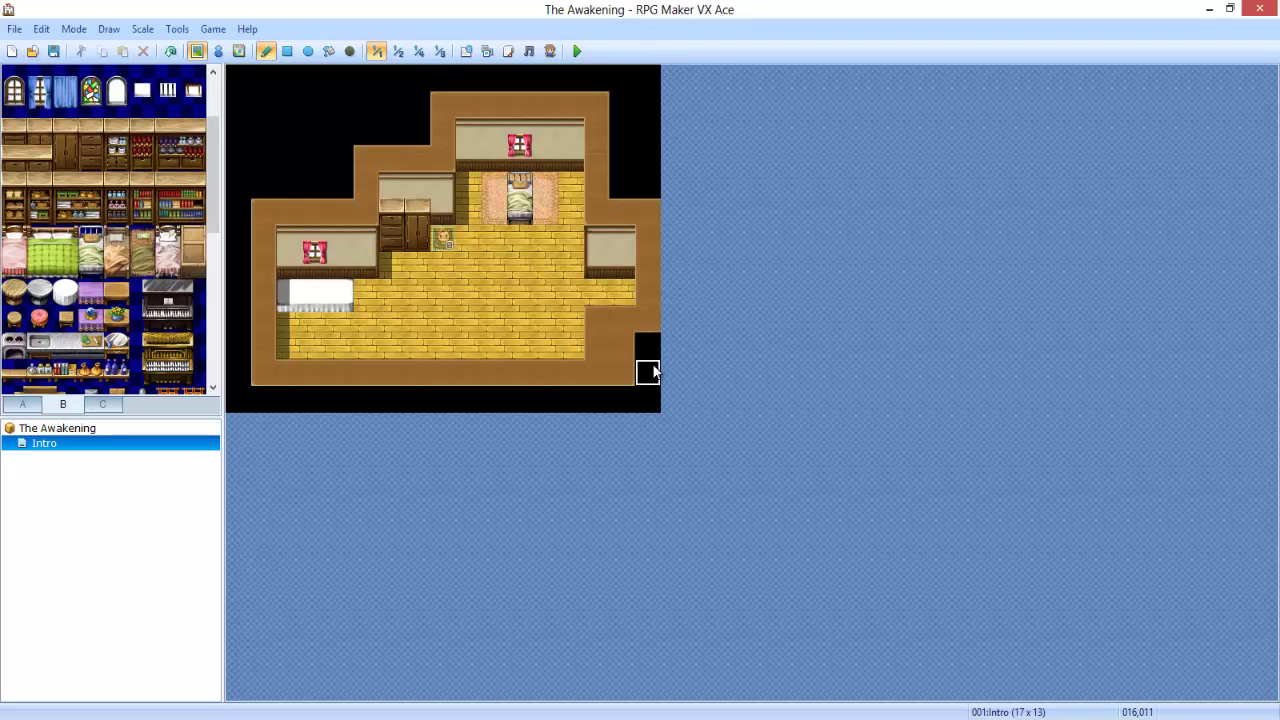
{"action": "left_click_drag", "start_coordinate": [622, 346], "coordinate": [622, 368]}
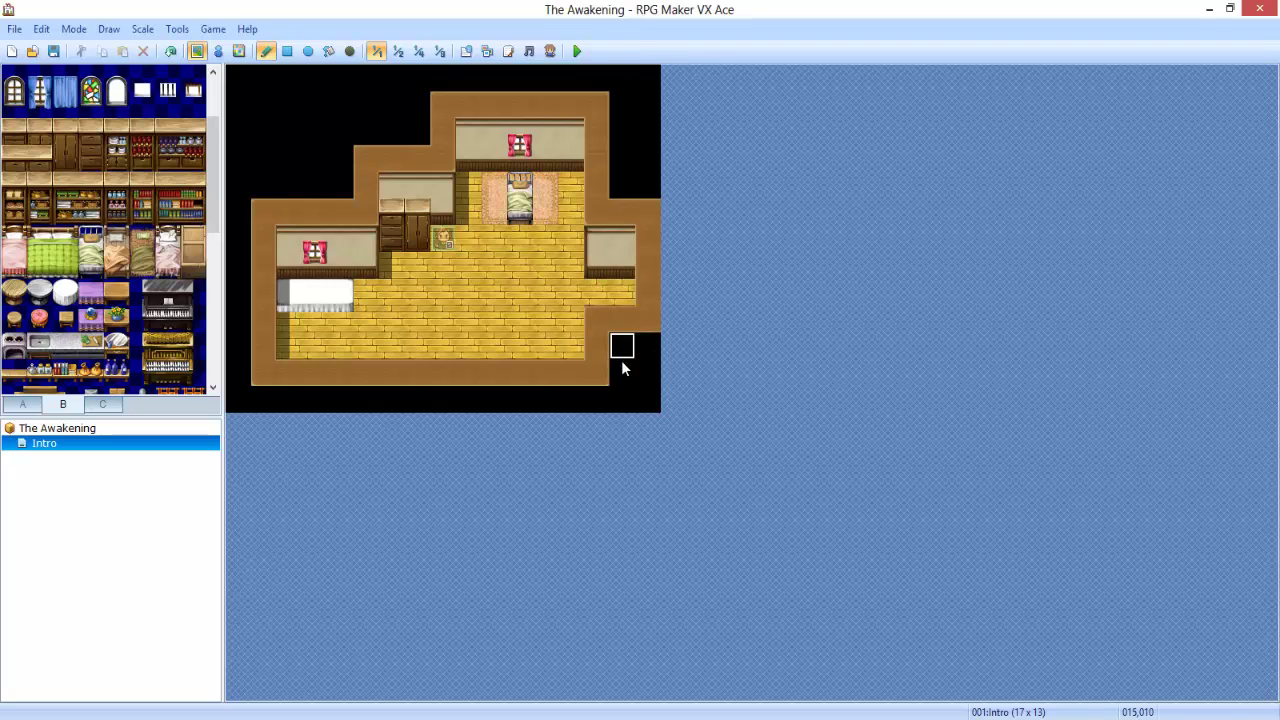
{"action": "left_click", "coordinate": [602, 293]}
Place a round white-clothed table on the floor to the right of the pink rug
{"action": "left_click", "coordinate": [95, 297]}
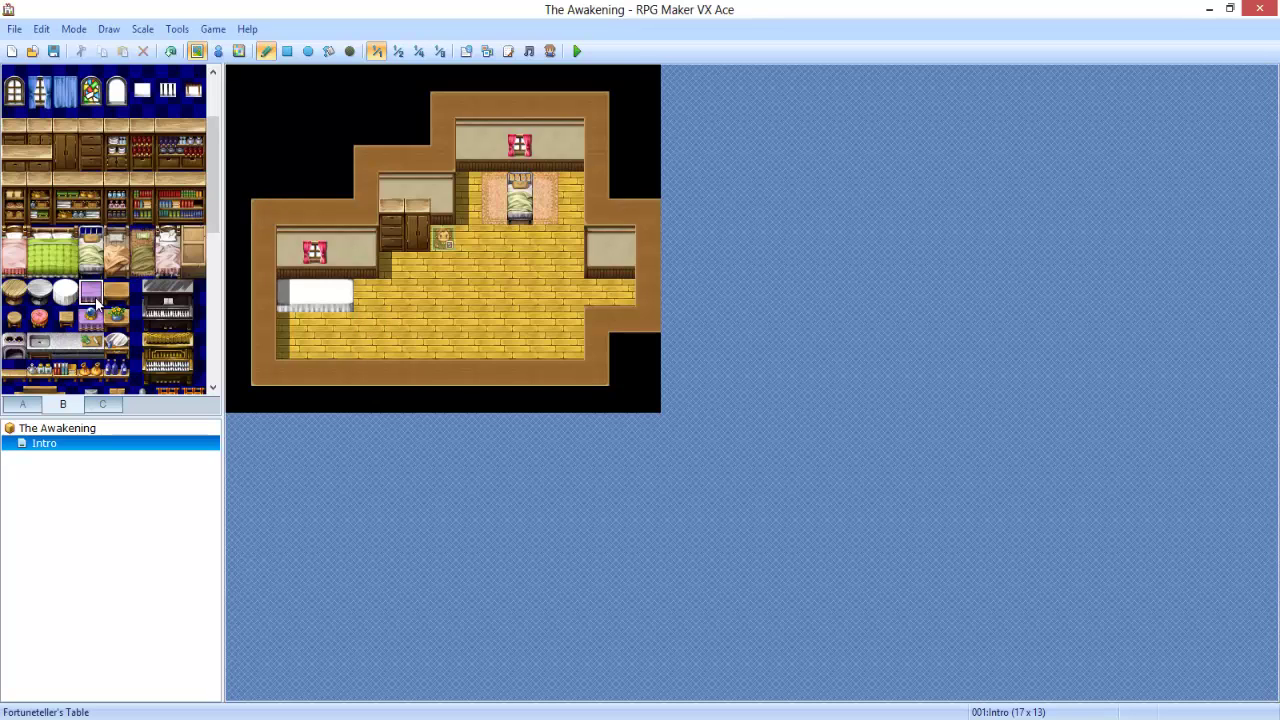
{"action": "left_click", "coordinate": [65, 292]}
{"action": "left_click", "coordinate": [575, 186]}
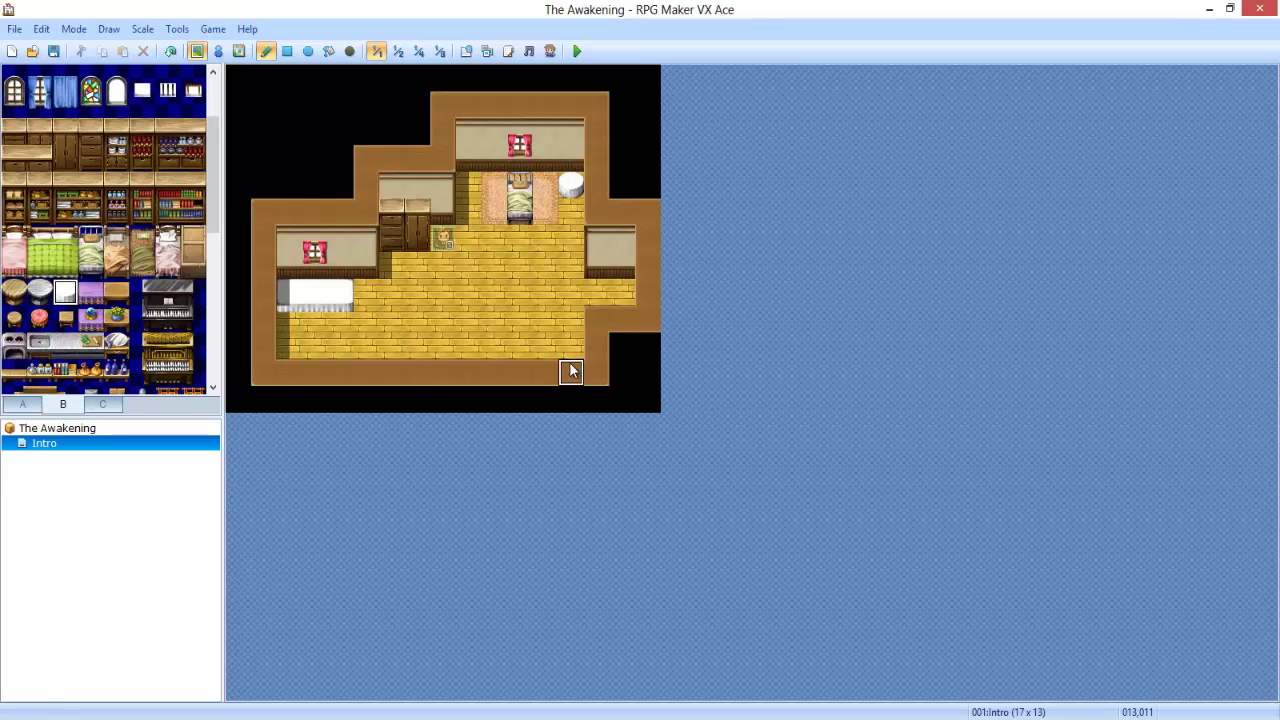
Replace the round table beside the rug with a one-tile square white-clothed table
{"action": "left_click", "coordinate": [36, 403]}
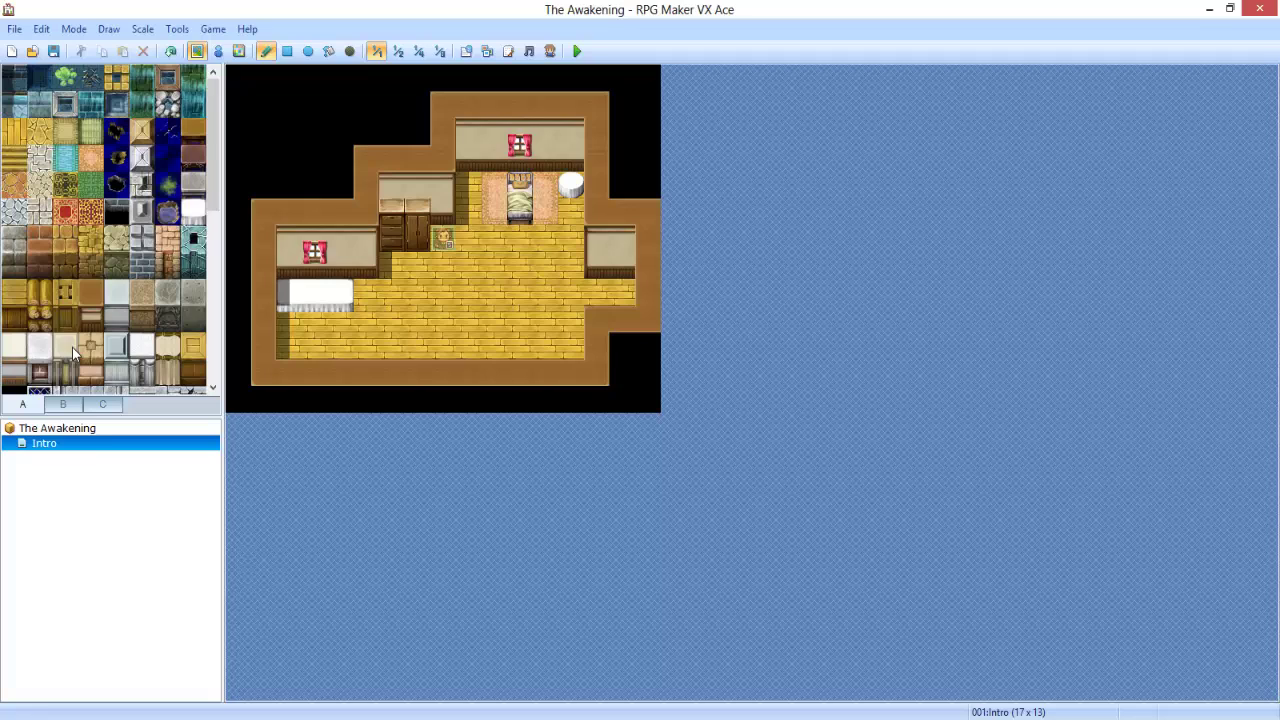
{"action": "left_click", "coordinate": [192, 210]}
{"action": "left_click", "coordinate": [573, 189]}
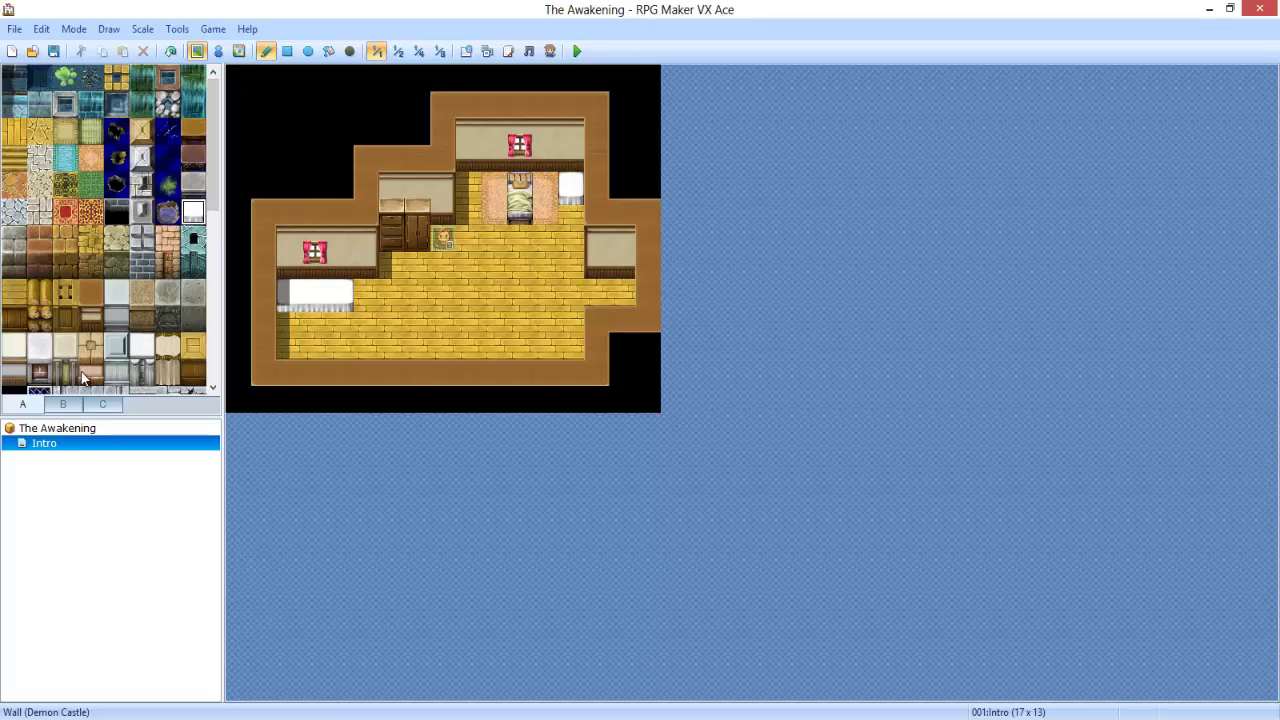
Place mini tables with flowers to the left of the pink rug and at the right end of the three-tile white table
{"action": "left_click", "coordinate": [58, 404]}
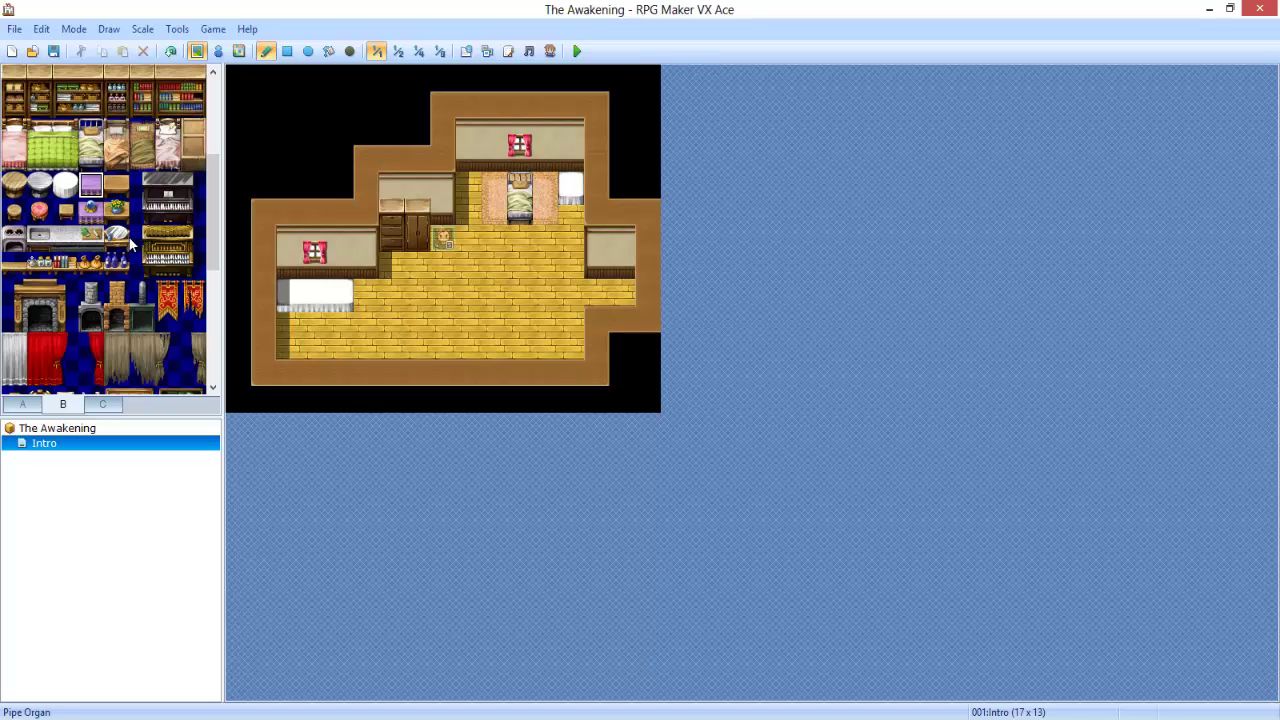
{"action": "left_click", "coordinate": [116, 210]}
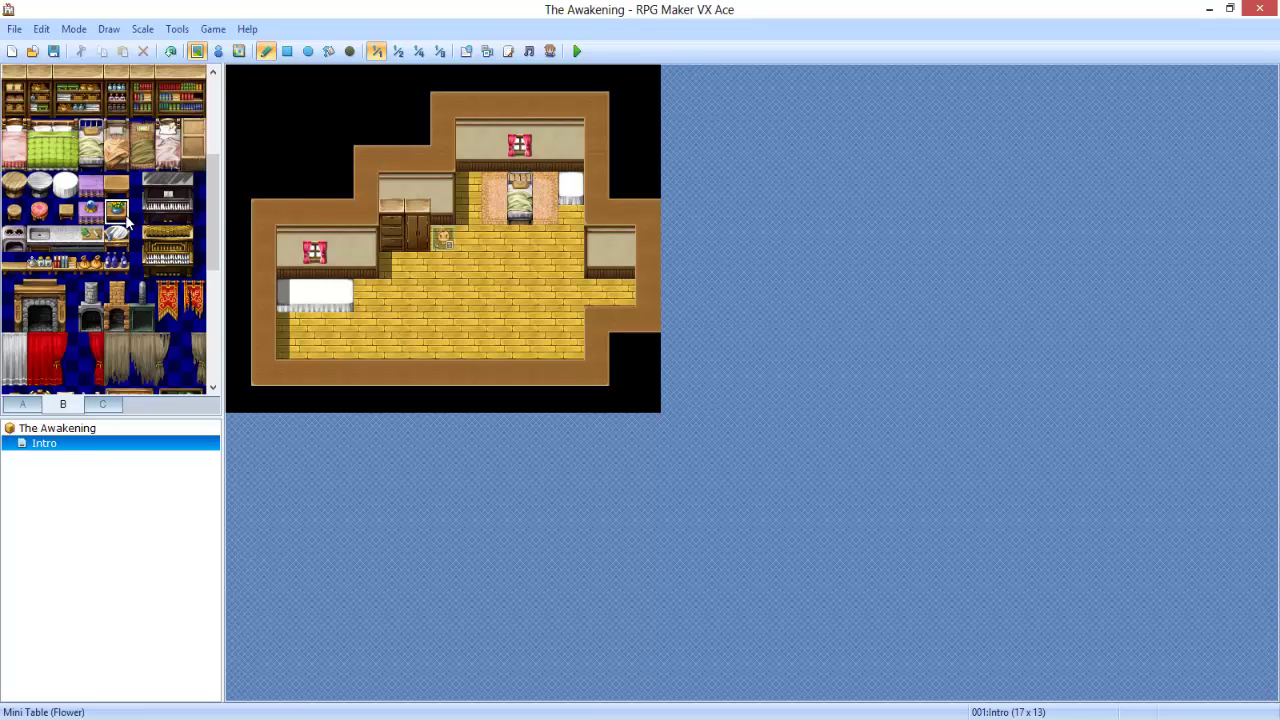
{"action": "left_click", "coordinate": [468, 184]}
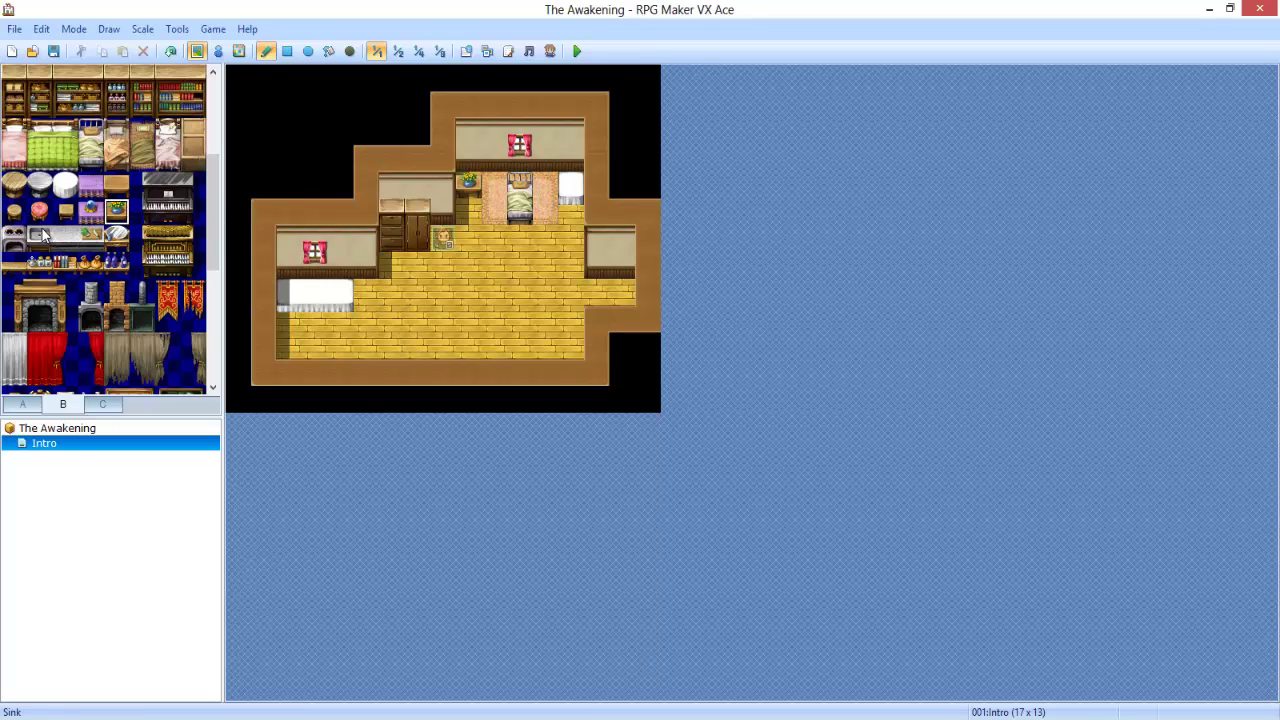
{"action": "left_click", "coordinate": [340, 290]}
{"action": "left_click", "coordinate": [366, 290]}
{"action": "right_click", "coordinate": [318, 298]}
{"action": "left_click", "coordinate": [340, 292]}
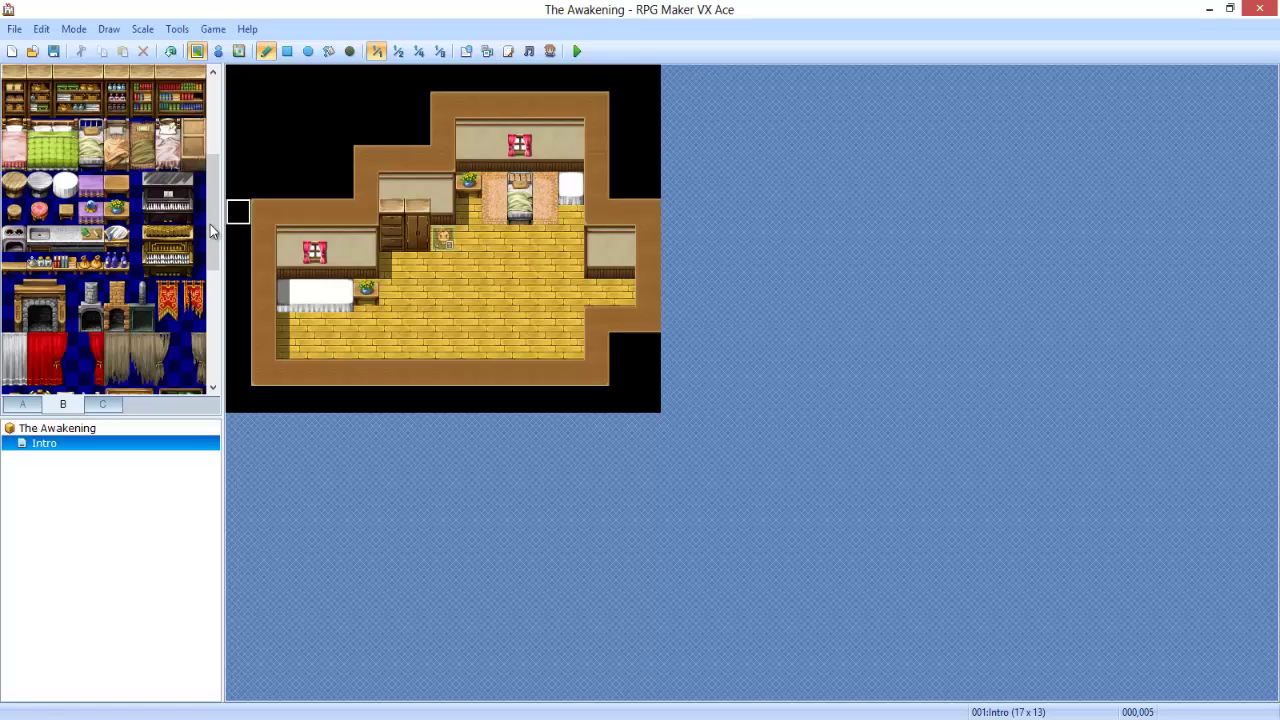
Replace the flower table beside the pink rug with a plain wooden mini table
{"action": "left_click", "coordinate": [116, 184]}
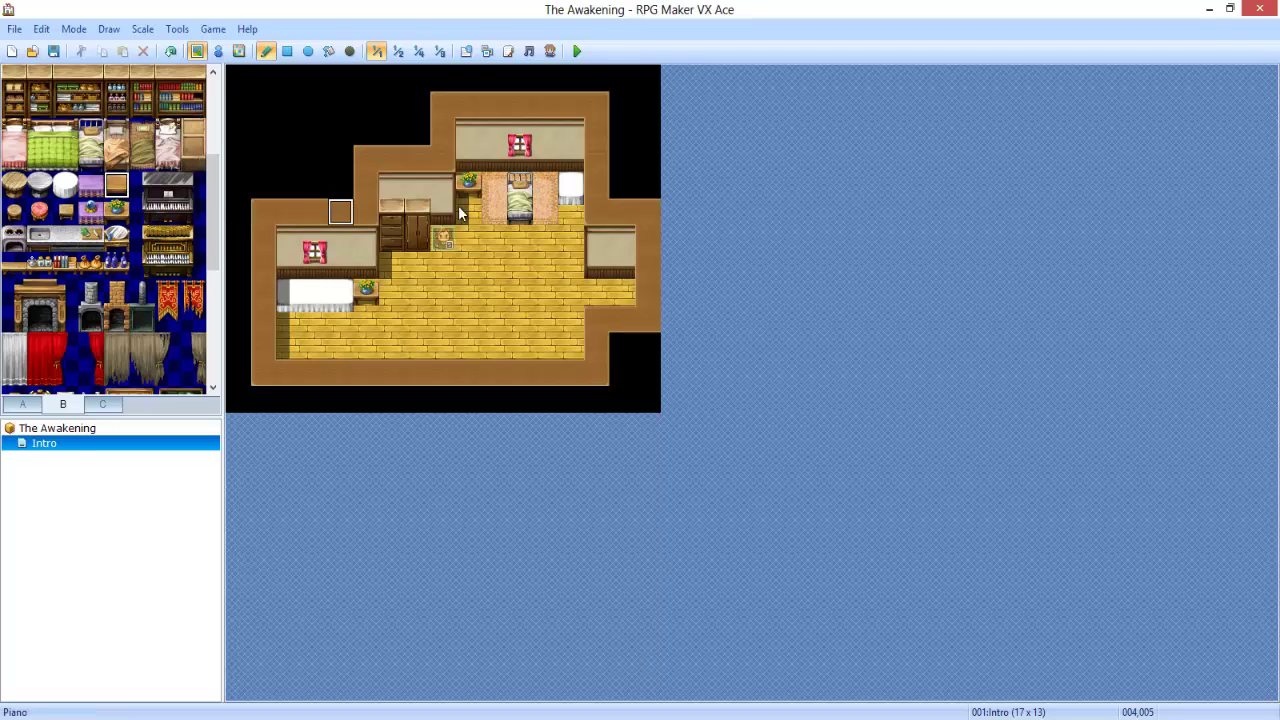
{"action": "left_click", "coordinate": [468, 184]}
Try scattering broken barrels in two rows on the central floor and clear them away again
{"action": "left_click", "coordinate": [100, 266]}
{"action": "scroll", "coordinate": [125, 285], "scroll_direction": "down", "scroll_amount": 2}
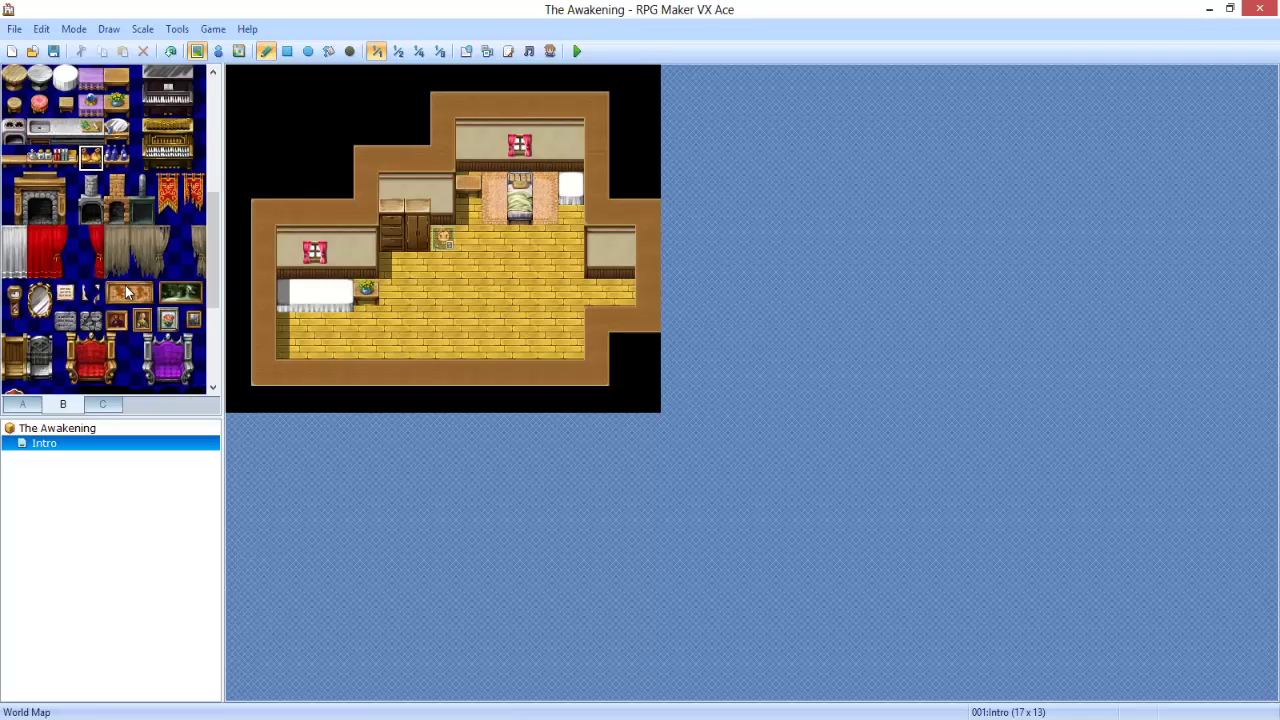
{"action": "scroll", "coordinate": [117, 290], "scroll_direction": "down", "scroll_amount": 3}
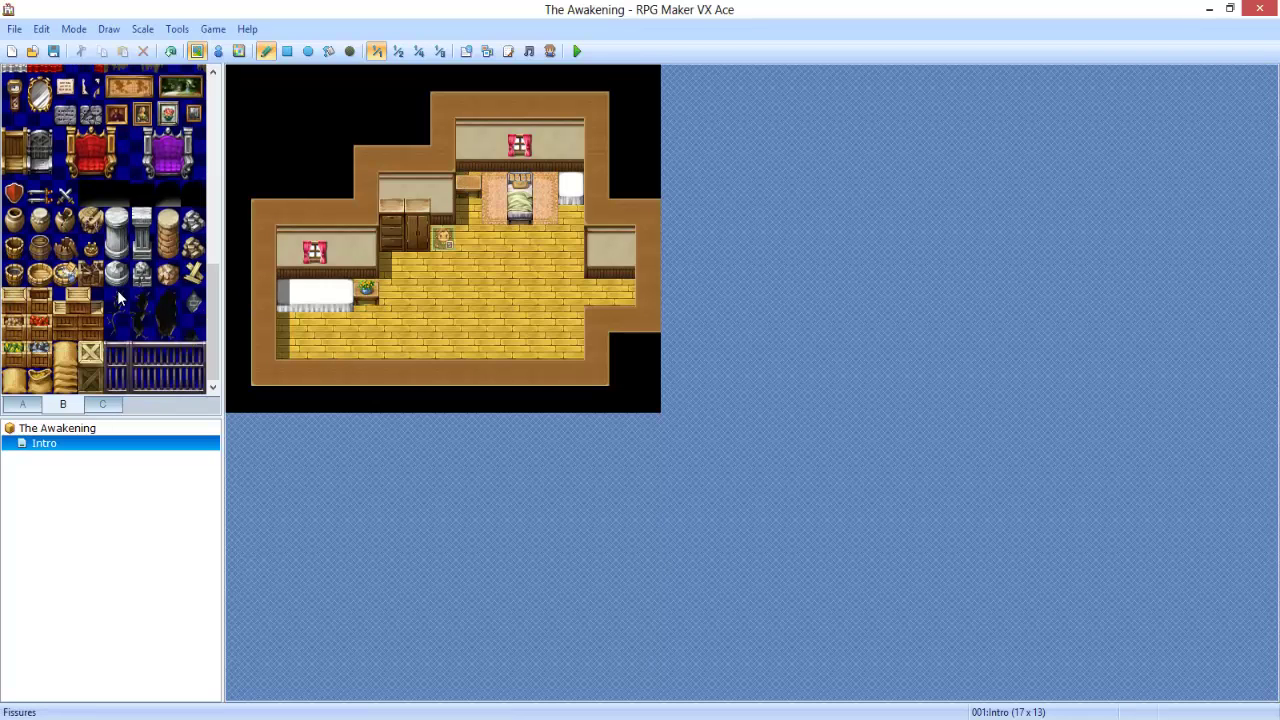
{"action": "left_click", "coordinate": [92, 220]}
{"action": "left_click", "coordinate": [65, 246]}
{"action": "left_click", "coordinate": [487, 311]}
{"action": "right_click", "coordinate": [474, 291]}
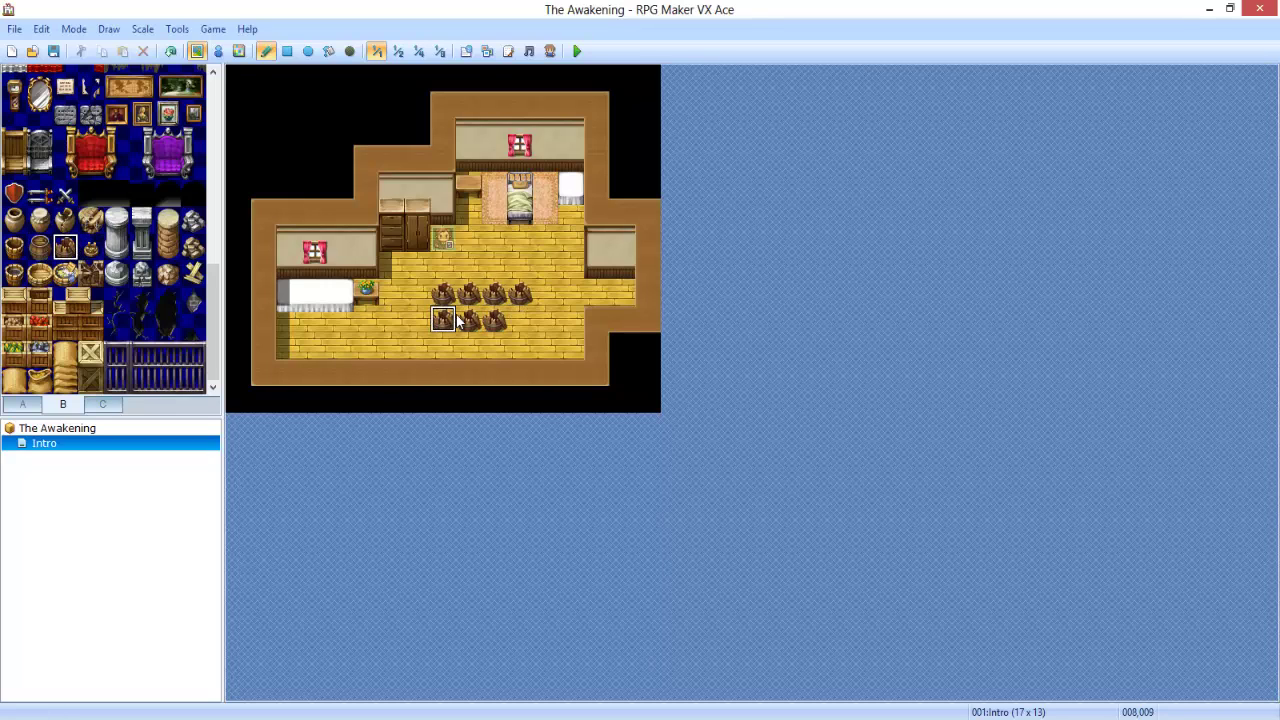
{"action": "left_click_drag", "start_coordinate": [443, 318], "coordinate": [466, 318]}
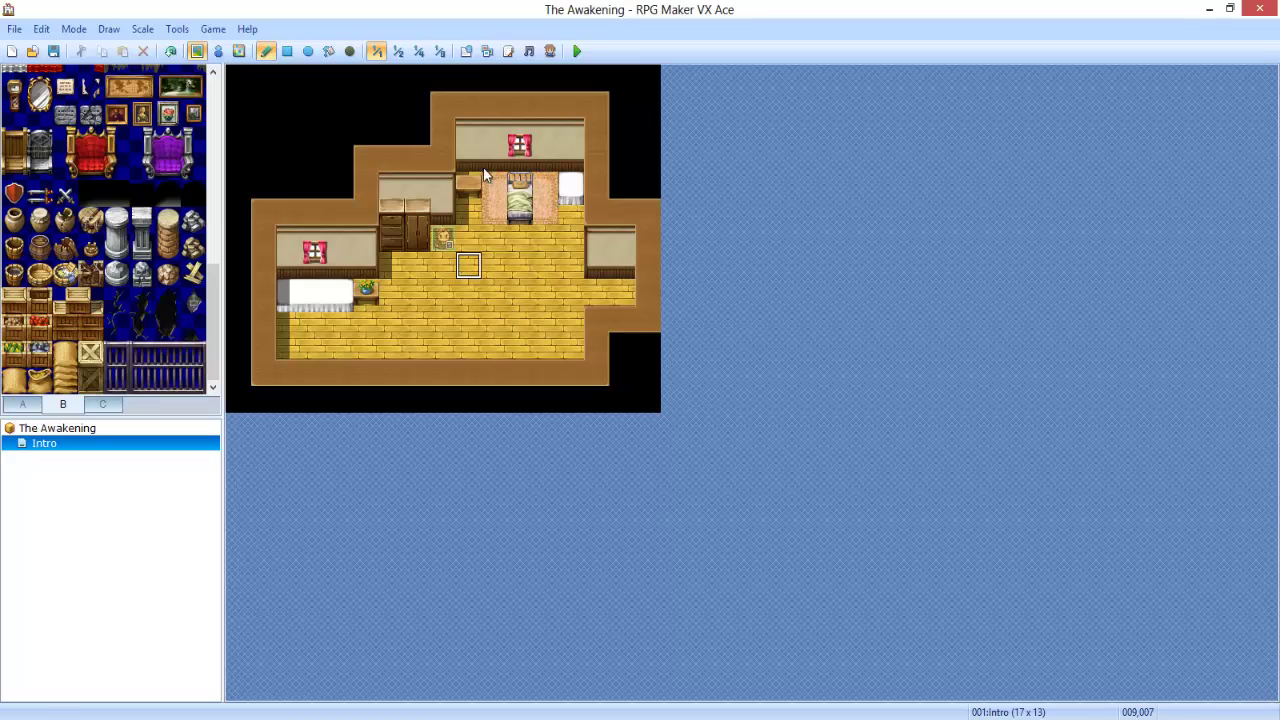
Hang the portrait painting on the uppermost wall face, to the left of the pink-curtained window
{"action": "left_click_drag", "start_coordinate": [116, 220], "coordinate": [115, 283]}
{"action": "scroll", "coordinate": [115, 283], "scroll_direction": "up", "scroll_amount": 4}
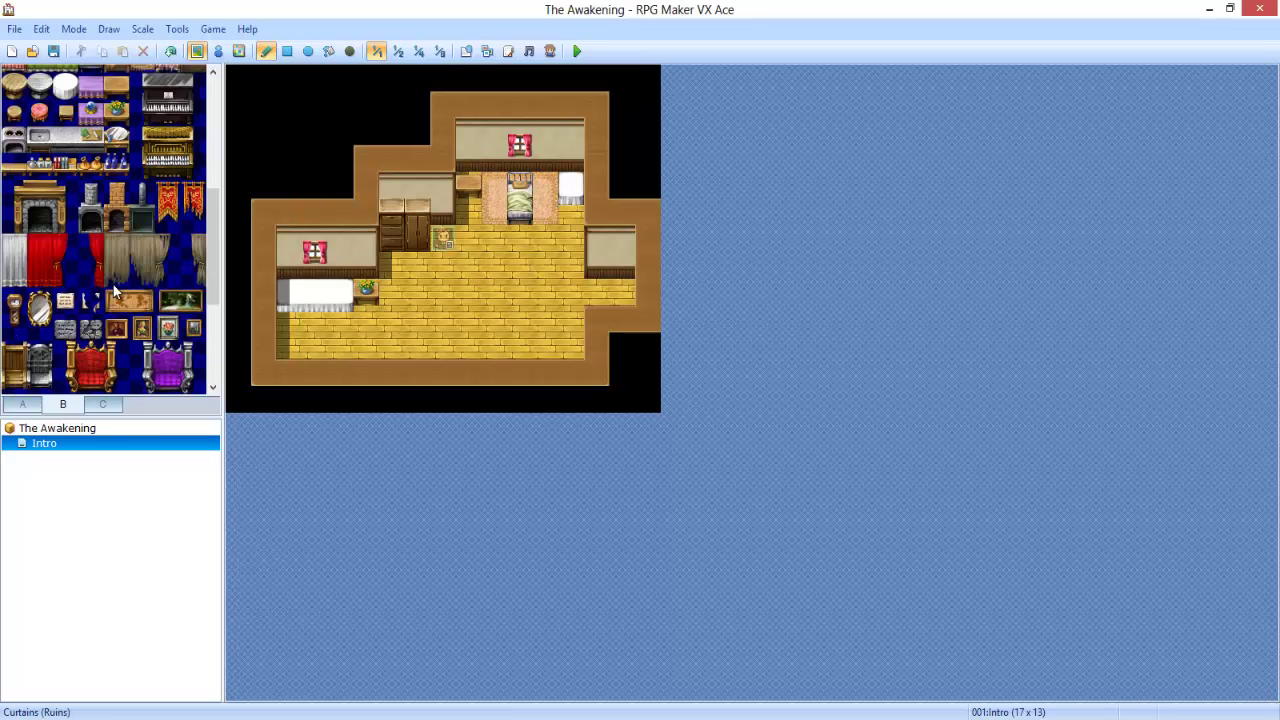
{"action": "left_click", "coordinate": [150, 335]}
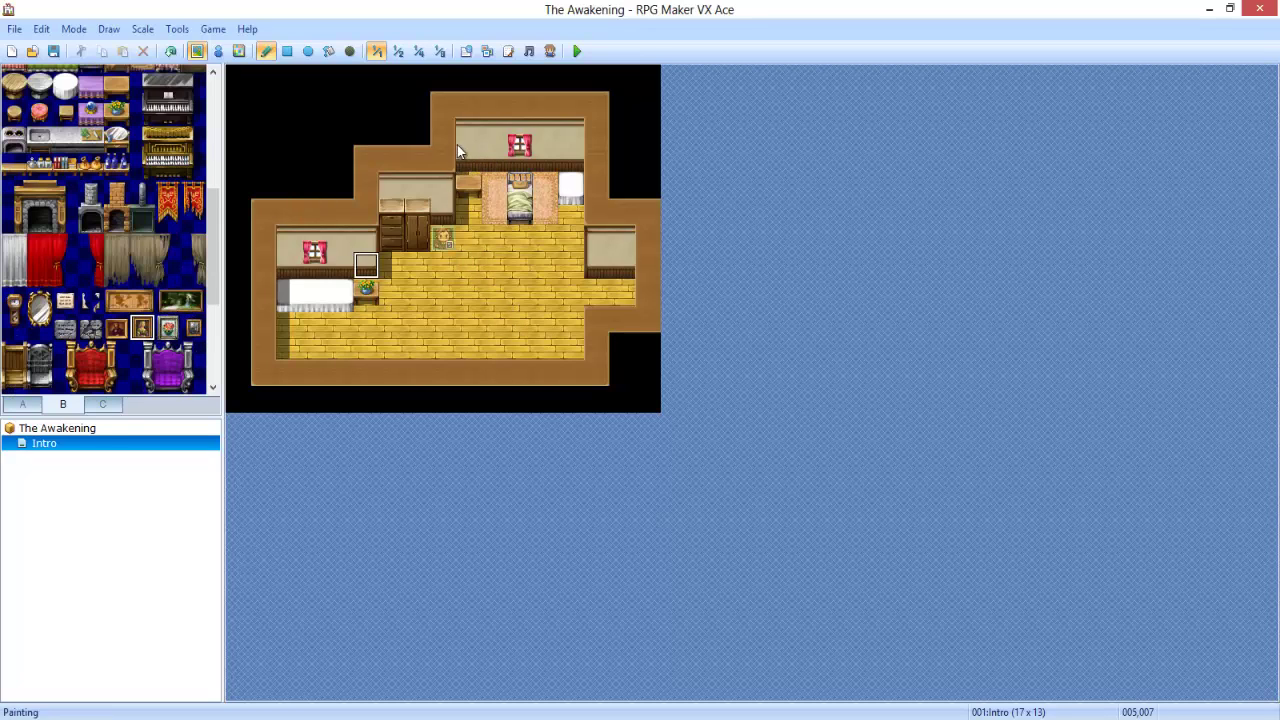
{"action": "left_click", "coordinate": [494, 135]}
Hang the dark red painting to the right of the left section's window and at the right end of the uppermost wall face
{"action": "left_click", "coordinate": [116, 328]}
{"action": "left_click", "coordinate": [314, 263]}
{"action": "key", "text": "ctrl+z"}
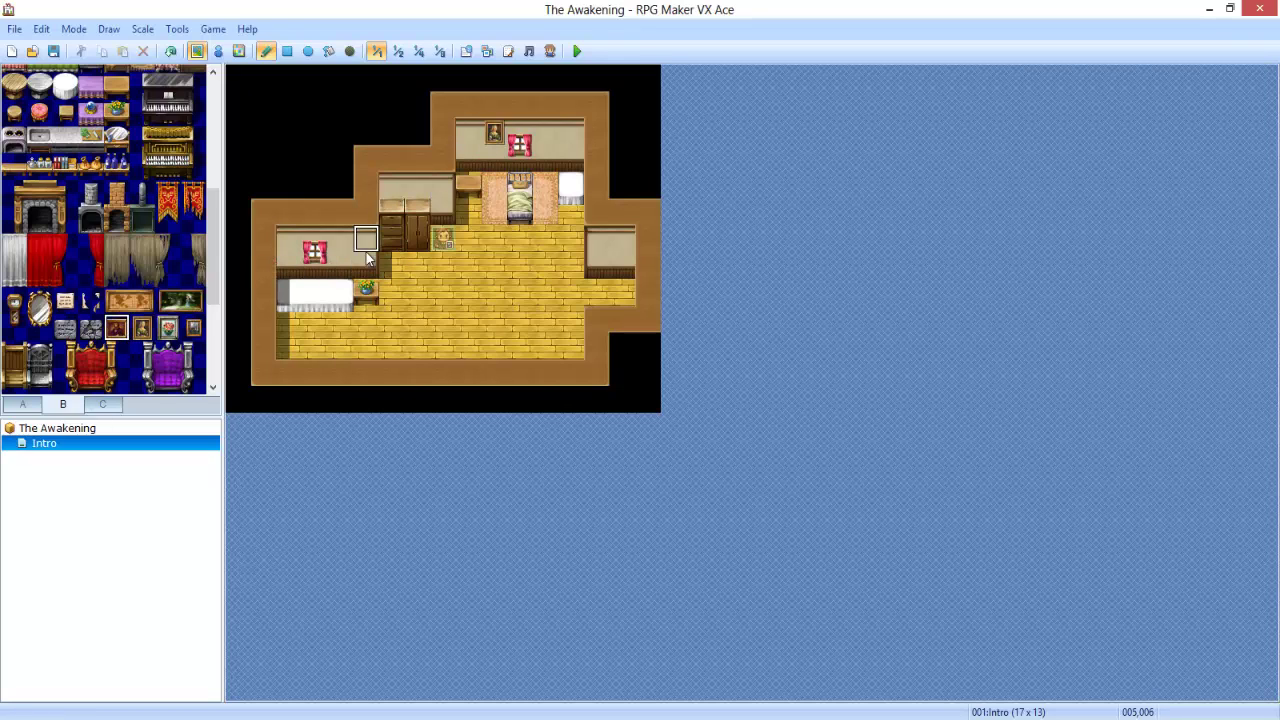
{"action": "left_click", "coordinate": [341, 243]}
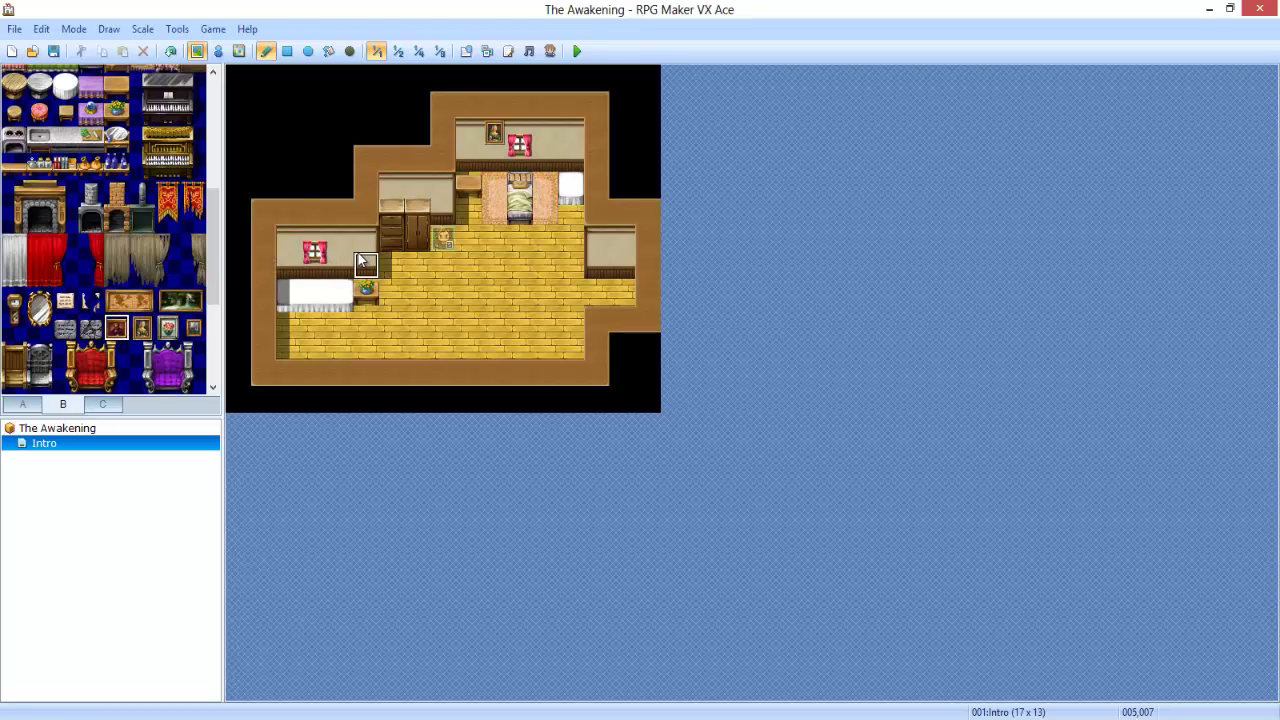
{"action": "left_click", "coordinate": [569, 136]}
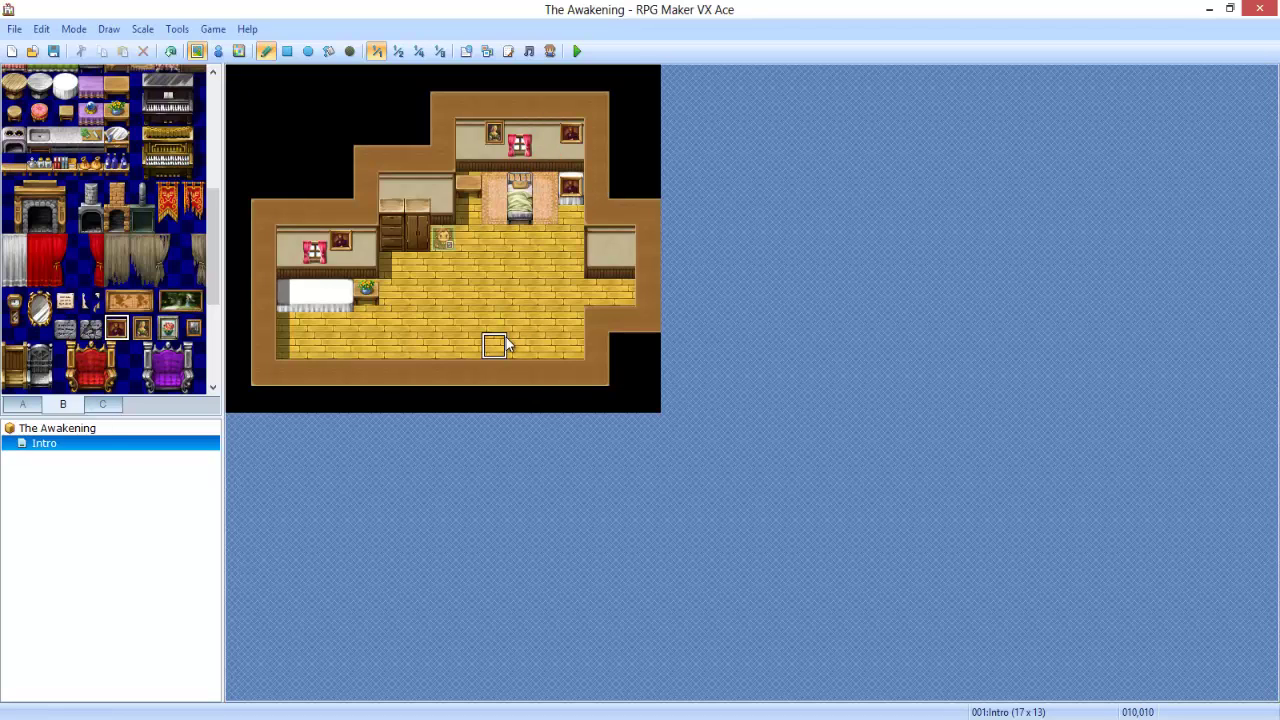
Put the written note on the square white table beside the bed
{"action": "left_click", "coordinate": [65, 300]}
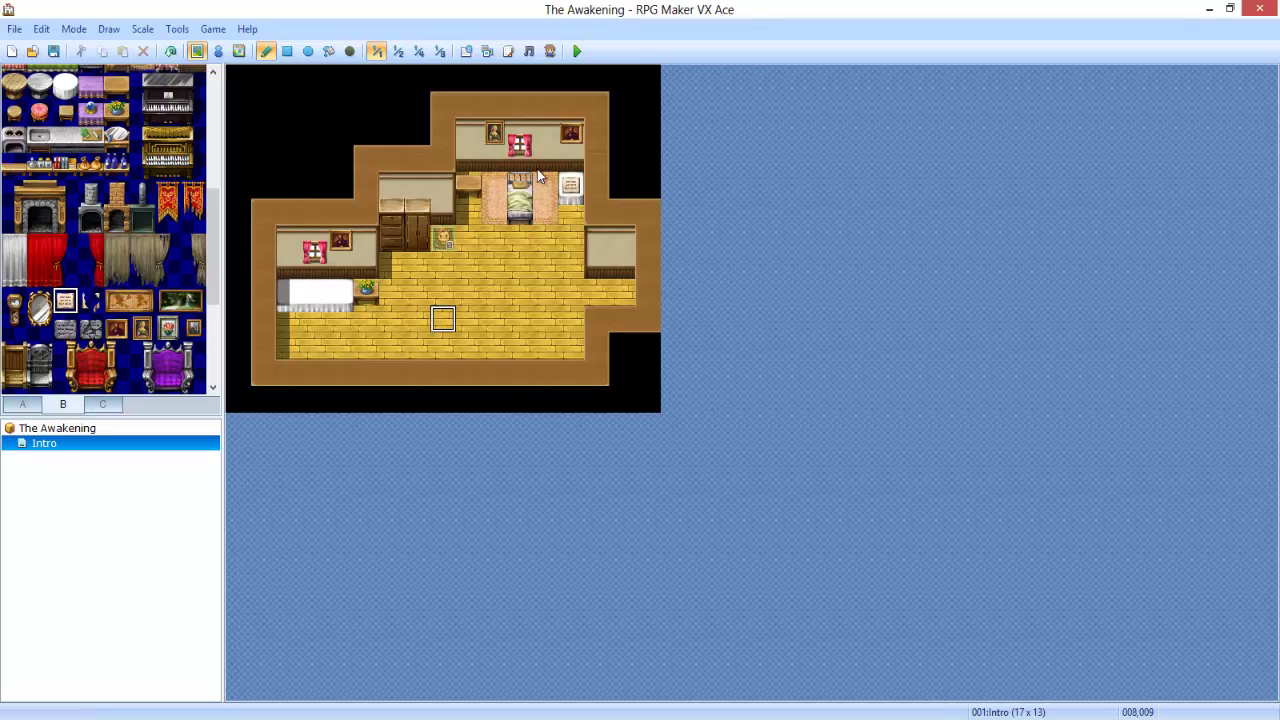
{"action": "left_click", "coordinate": [574, 195]}
Try placing the two-tile wooden door on the uppermost wall face below the portrait, and undo it
{"action": "left_click", "coordinate": [153, 360]}
{"action": "scroll", "coordinate": [160, 300], "scroll_direction": "down", "scroll_amount": 2}
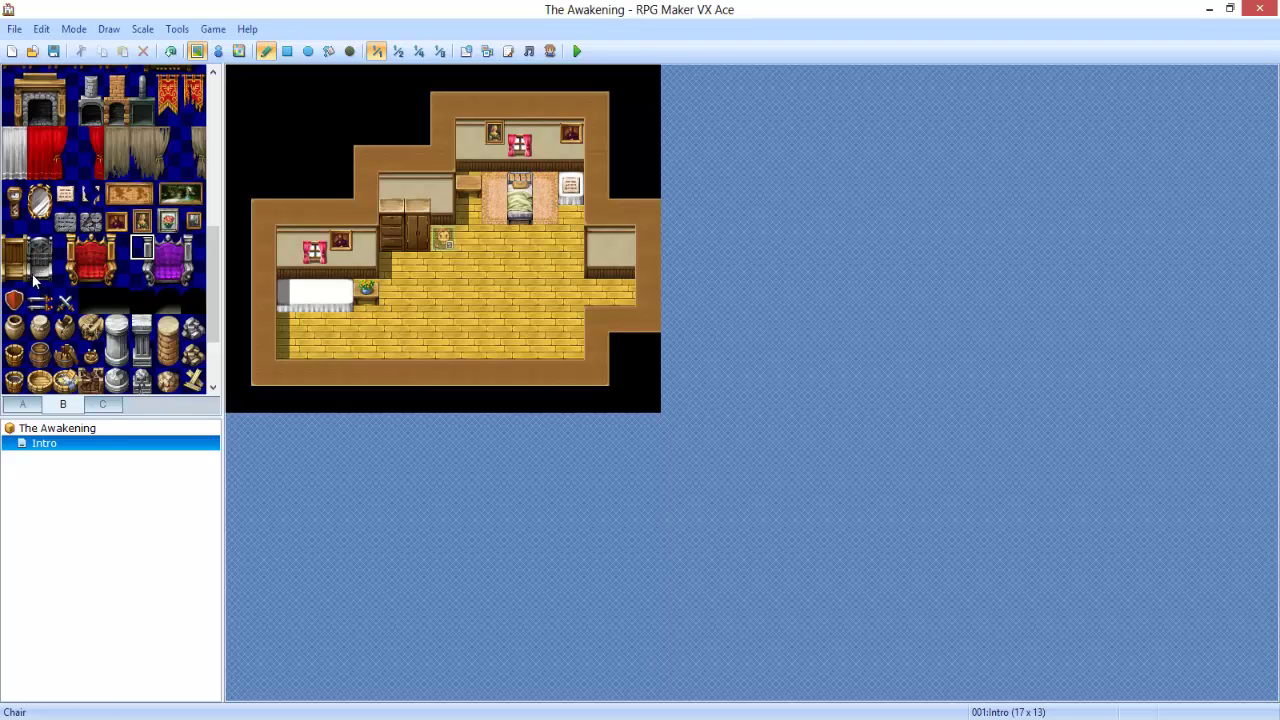
{"action": "left_click_drag", "start_coordinate": [14, 272], "coordinate": [14, 248]}
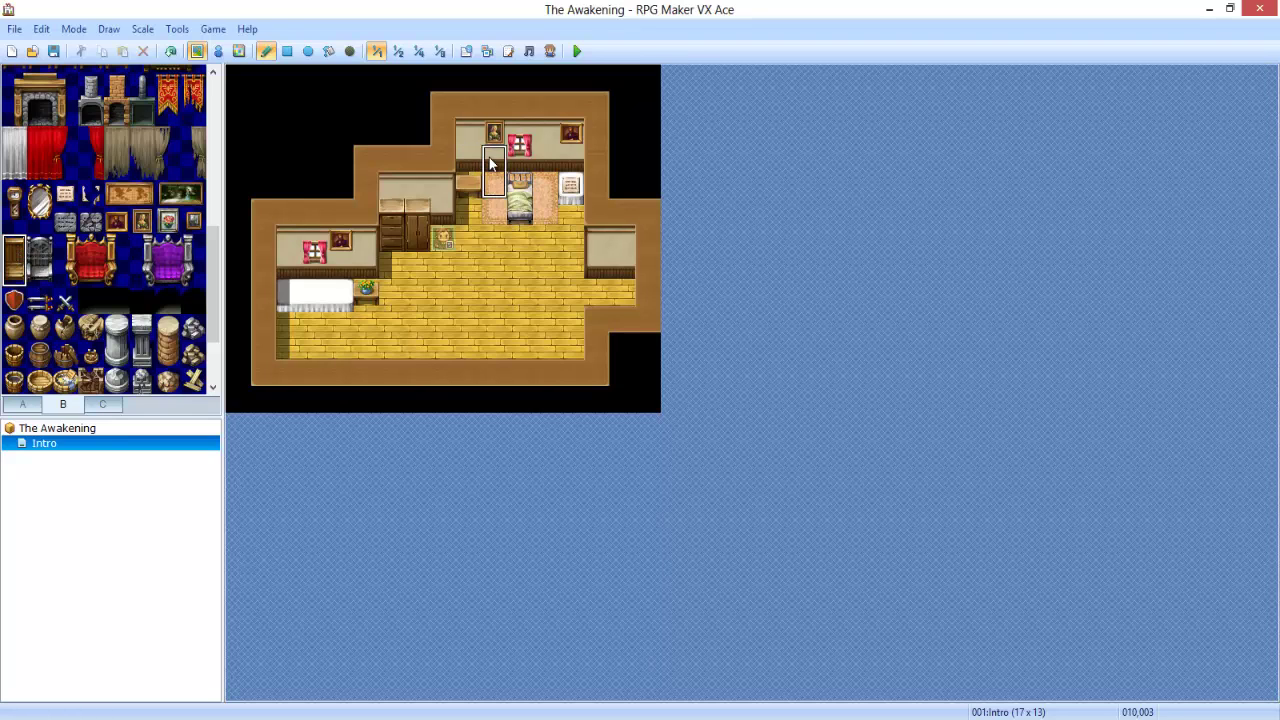
{"action": "left_click", "coordinate": [490, 165]}
{"action": "key", "text": "ctrl+z"}
Place an open sack on the floor tile to the right of the wardrobe
{"action": "scroll", "coordinate": [164, 313], "scroll_direction": "down", "scroll_amount": 3}
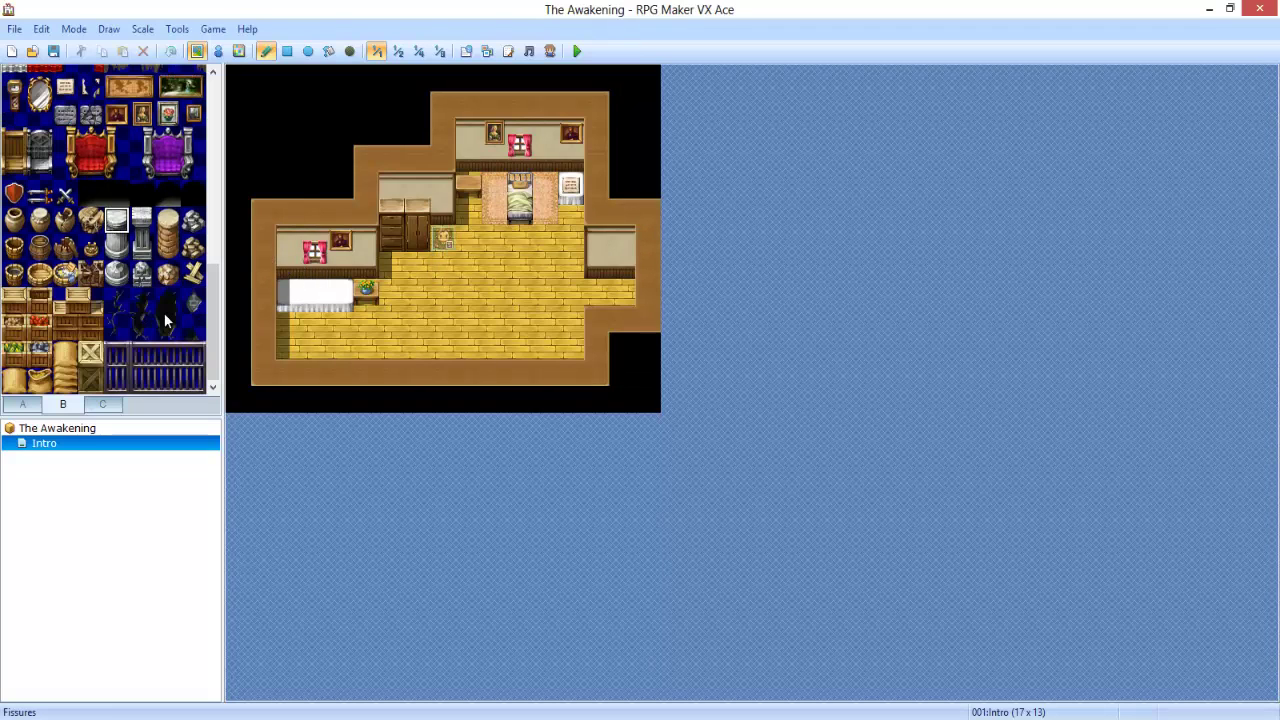
{"action": "left_click", "coordinate": [91, 301]}
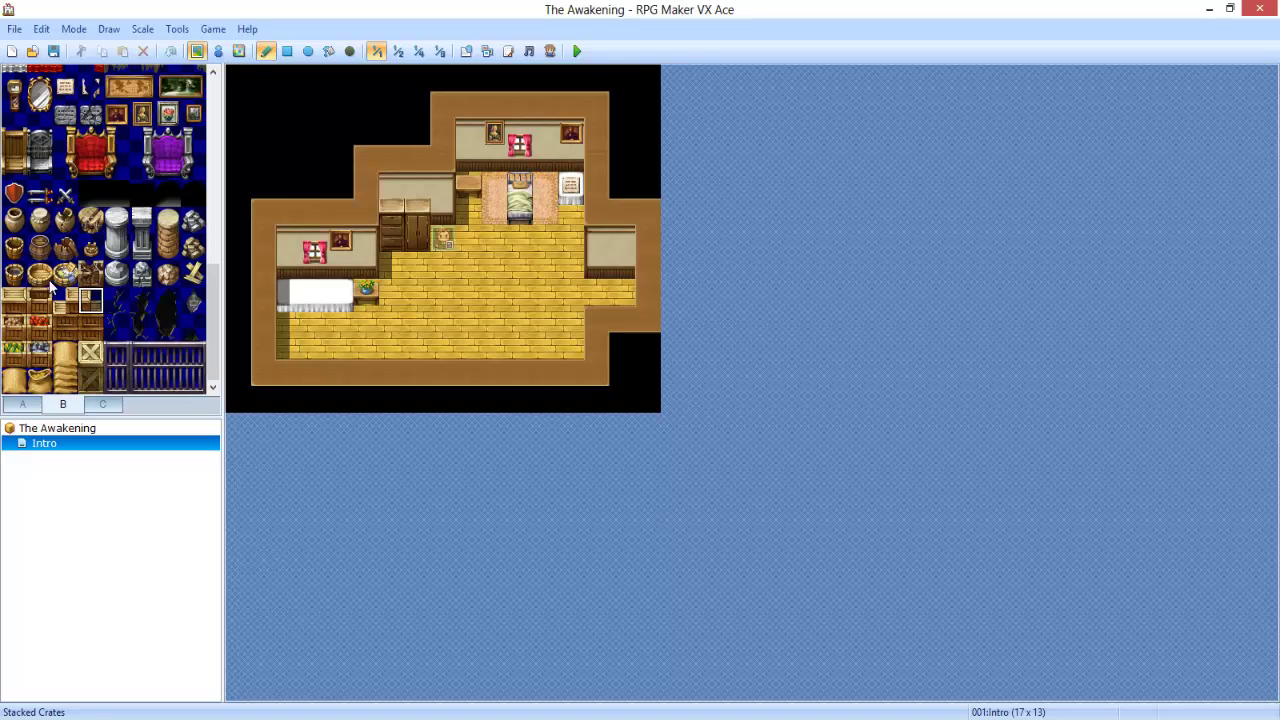
{"action": "left_click", "coordinate": [40, 246]}
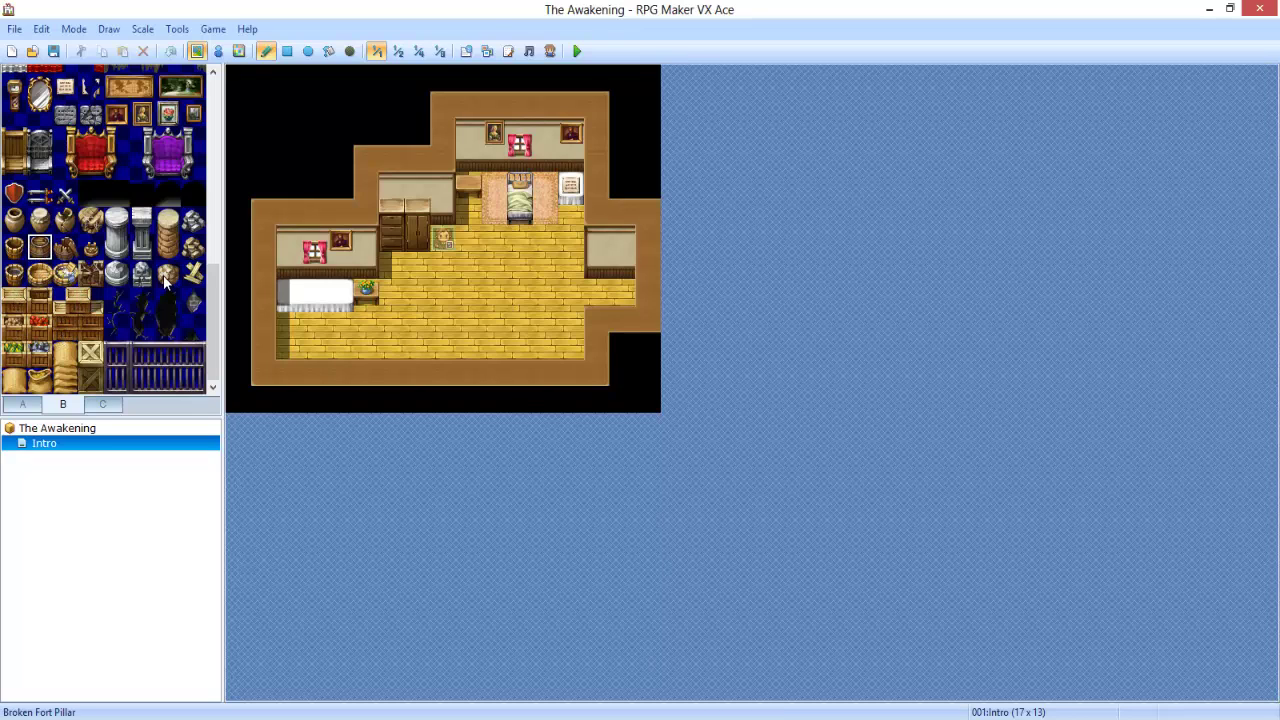
{"action": "left_click_drag", "start_coordinate": [90, 328], "coordinate": [64, 328]}
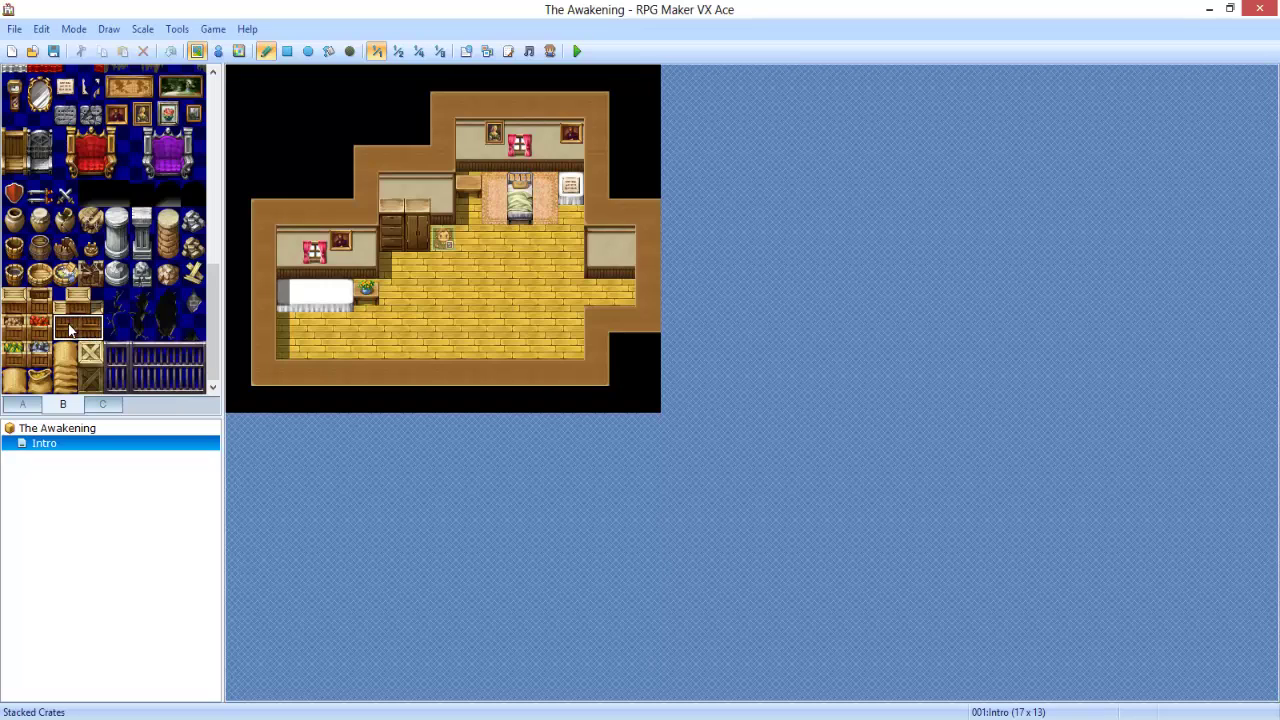
{"action": "left_click", "coordinate": [46, 384]}
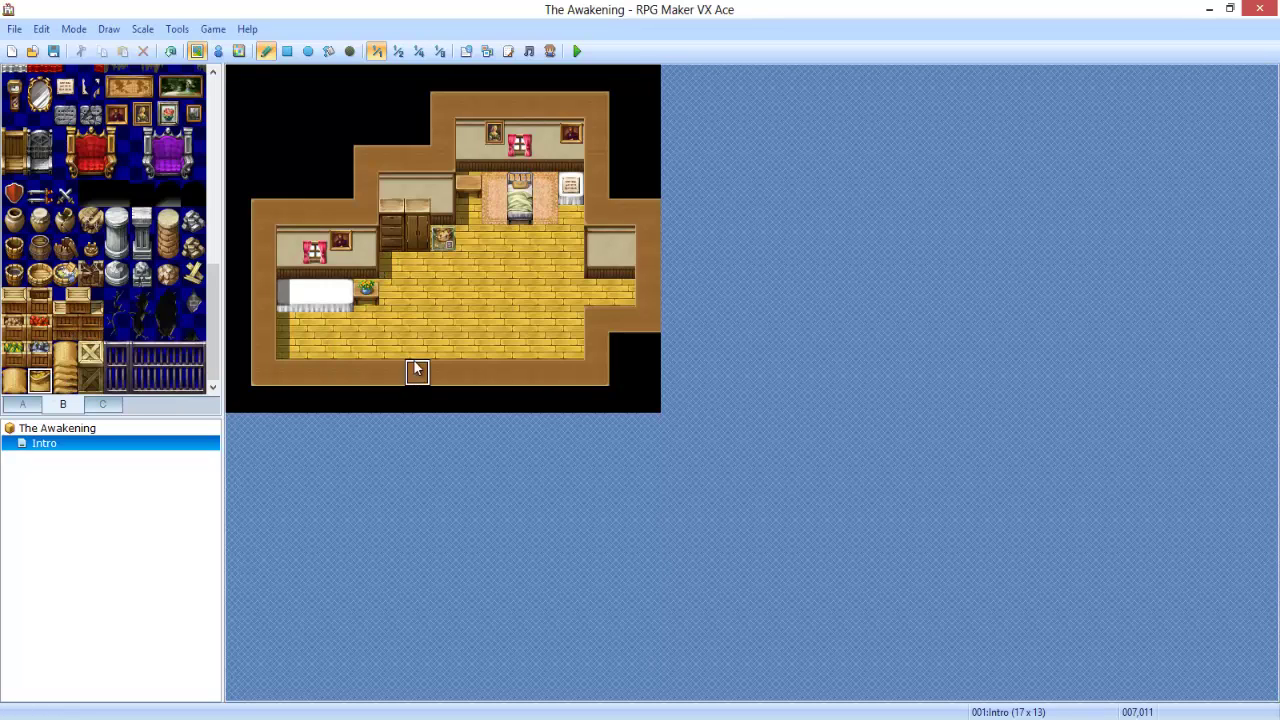
Try placing the open sack and a dark crack tile on the floor in the room's lower right corner
{"action": "left_click", "coordinate": [568, 342]}
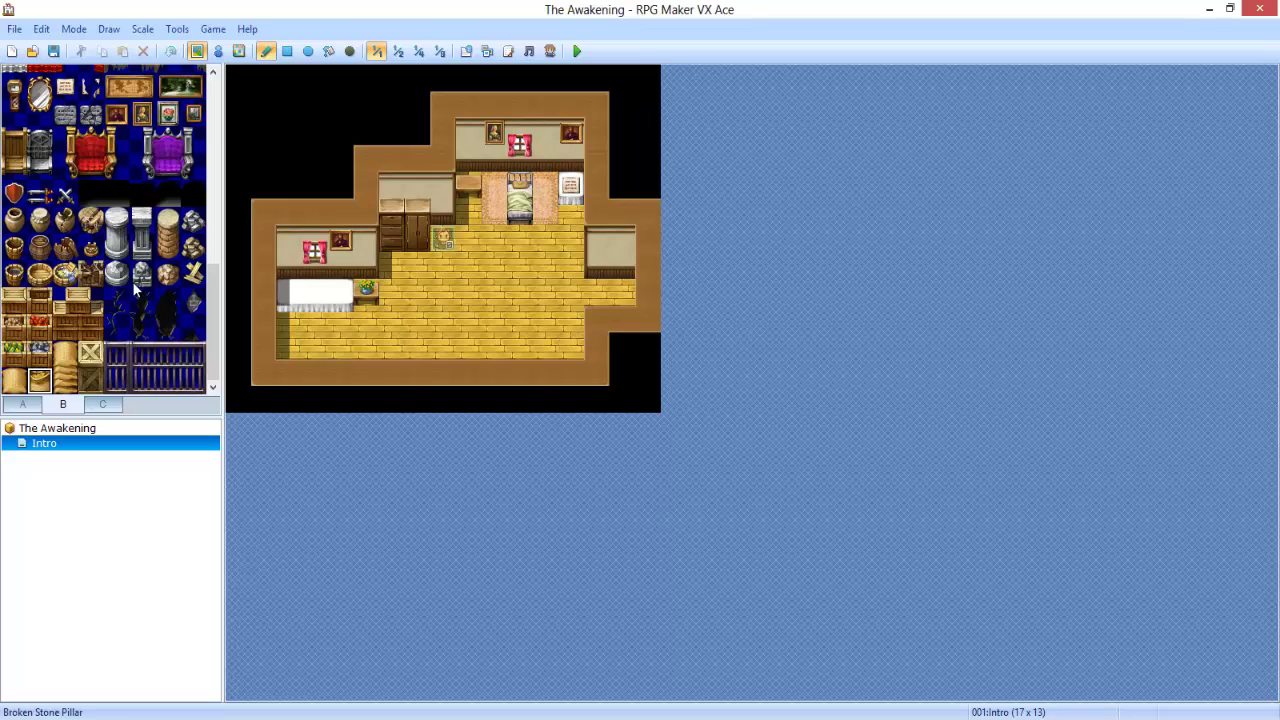
{"action": "left_click", "coordinate": [167, 303]}
{"action": "left_click", "coordinate": [571, 345]}
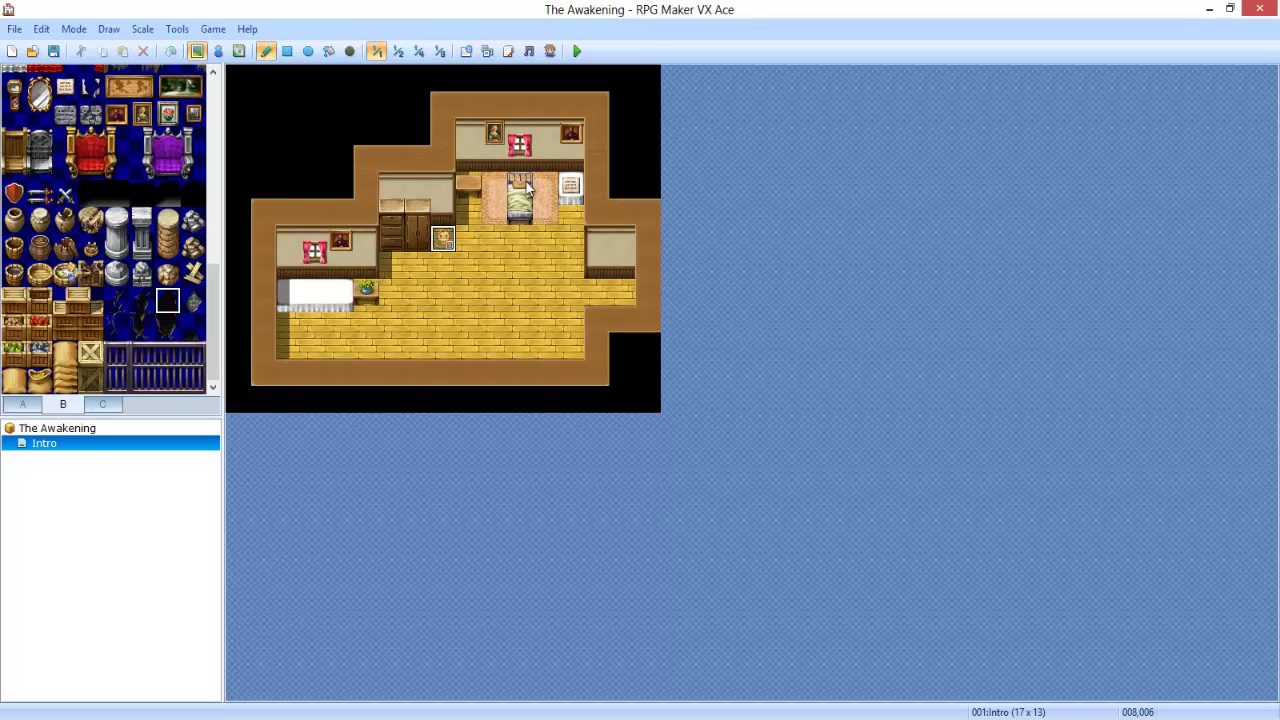
Try hanging the two-tile world map on the wall face of the right exit section
{"action": "scroll", "coordinate": [151, 265], "scroll_direction": "up", "scroll_amount": 5}
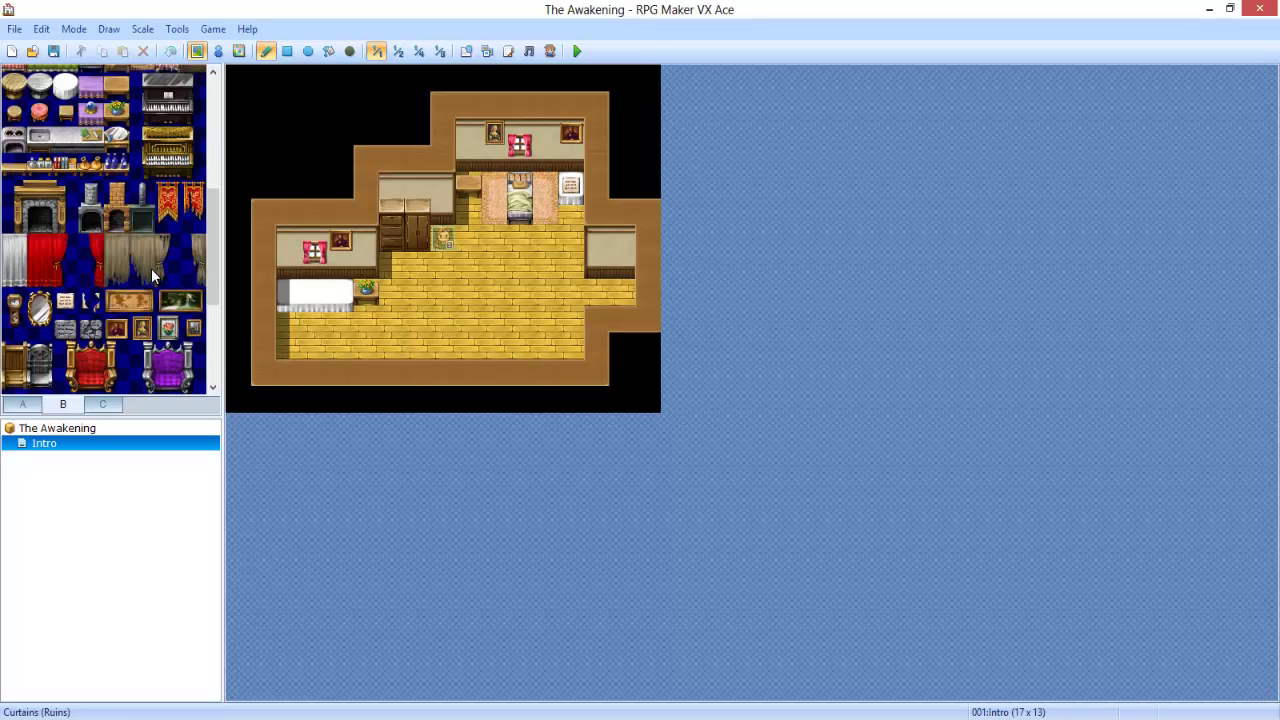
{"action": "scroll", "coordinate": [168, 226], "scroll_direction": "down", "scroll_amount": 6}
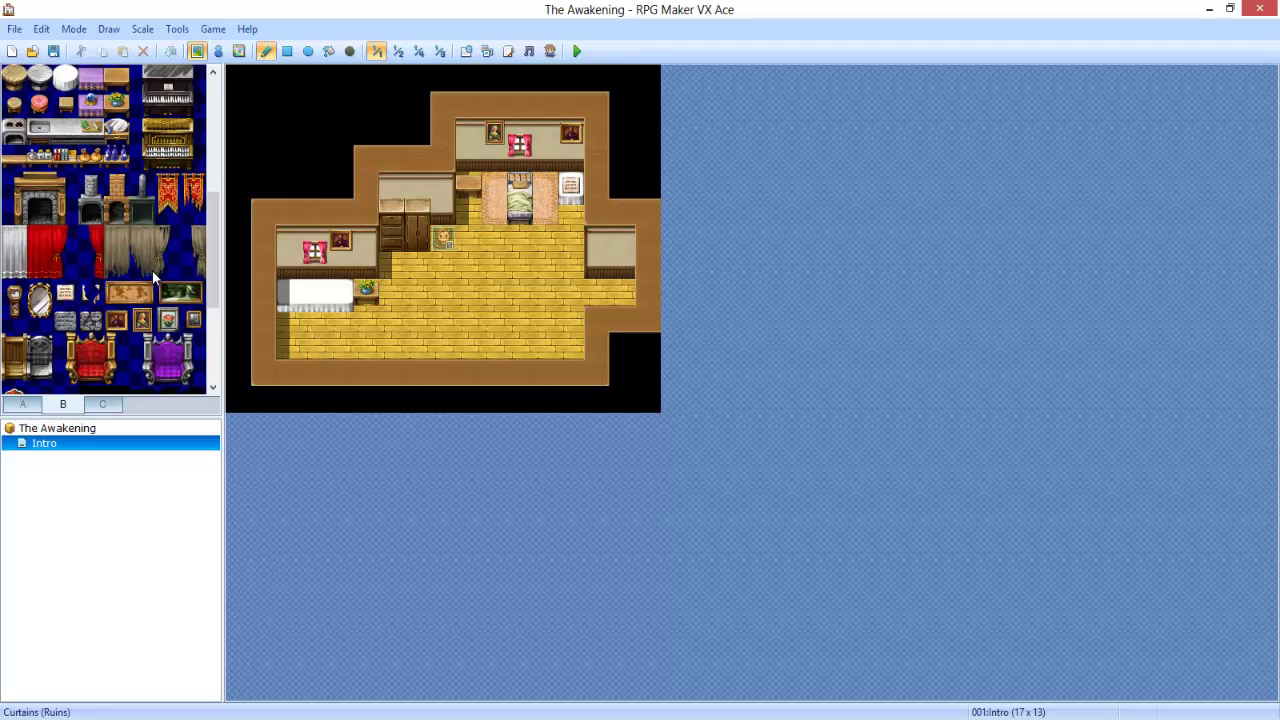
{"action": "left_click_drag", "start_coordinate": [131, 241], "coordinate": [116, 240]}
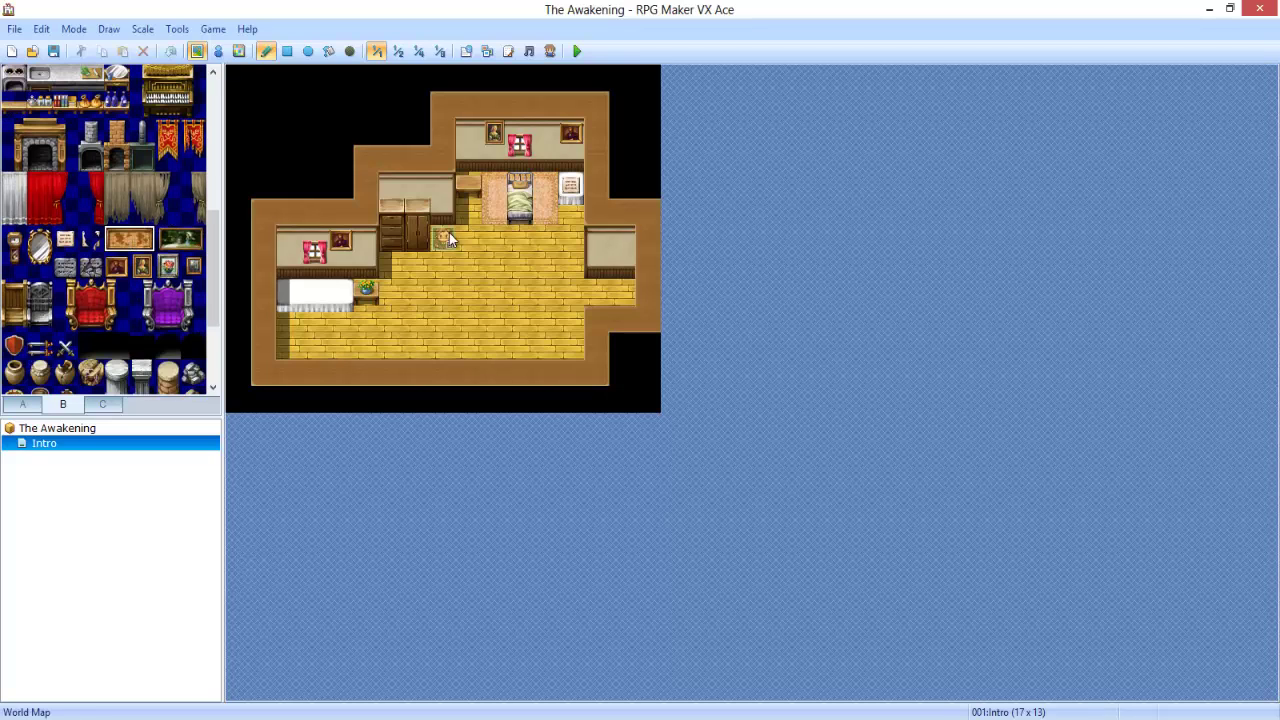
{"action": "left_click", "coordinate": [620, 240]}
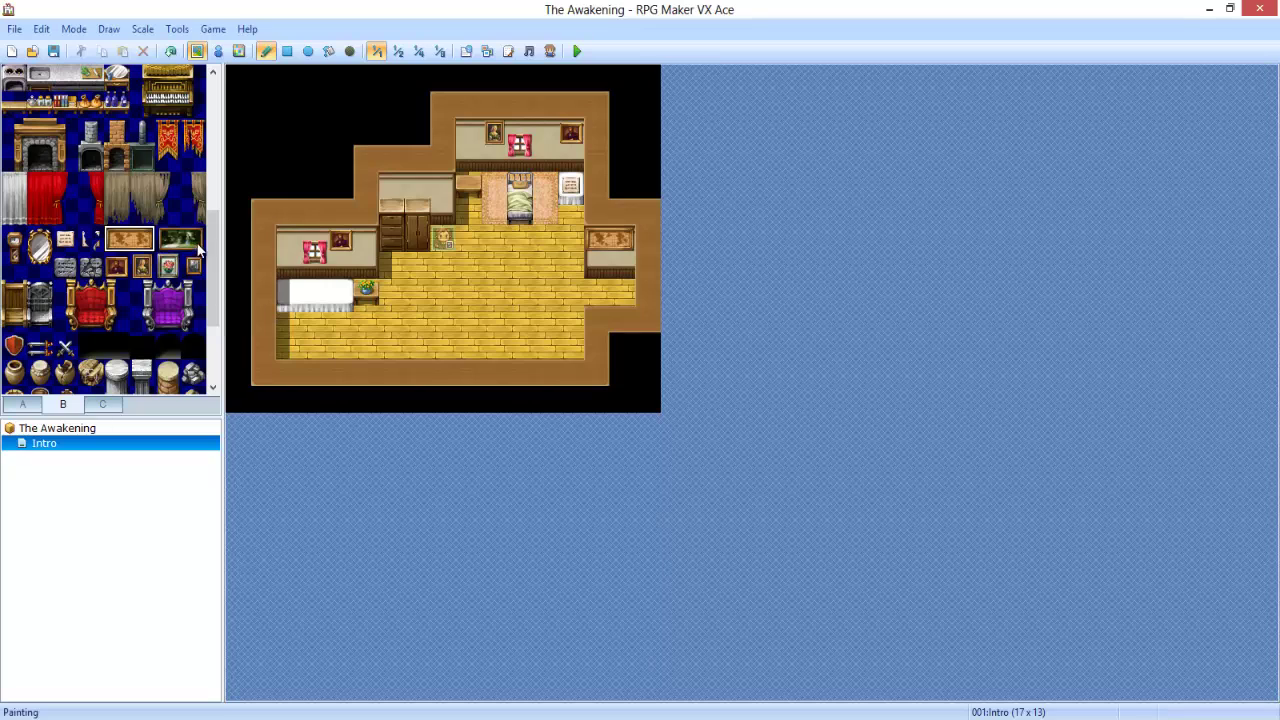
Hang the two-tile landscape painting on the right exit section's wall, and undo a second one tried above the wardrobe
{"action": "left_click_drag", "start_coordinate": [192, 241], "coordinate": [168, 241]}
{"action": "left_click", "coordinate": [607, 245]}
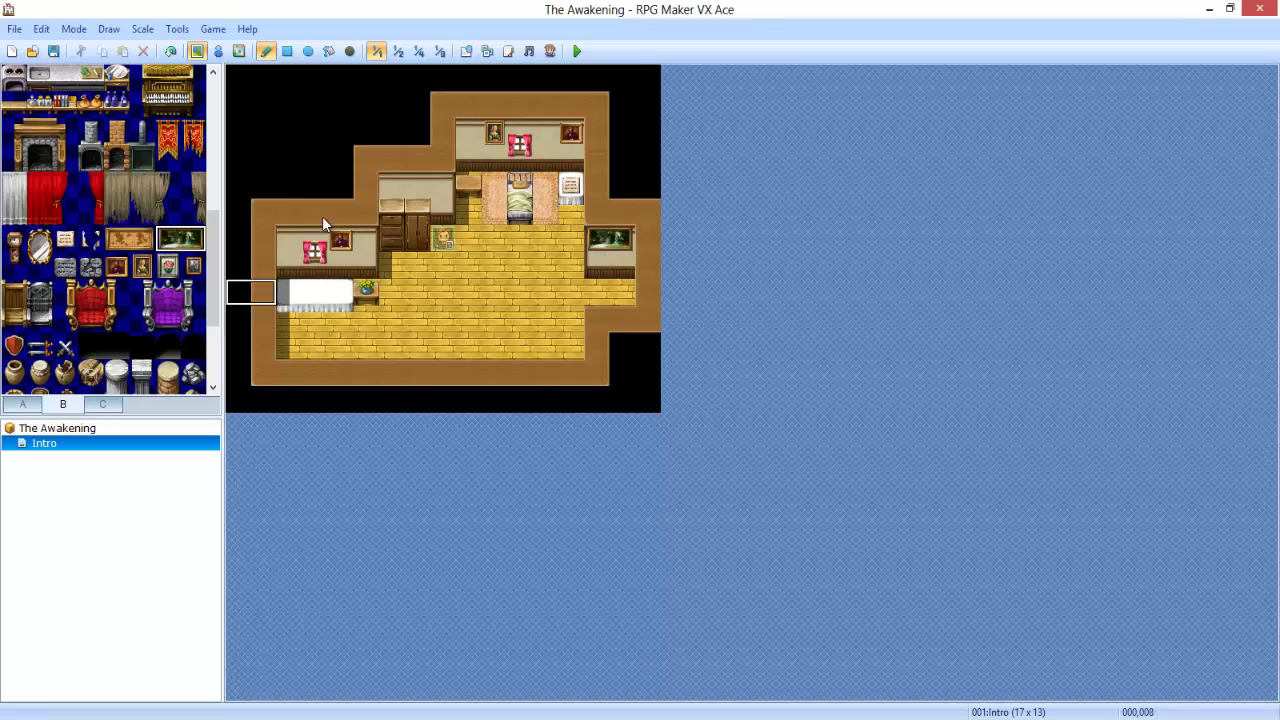
{"action": "left_click", "coordinate": [404, 188]}
{"action": "key", "text": "ctrl+z"}
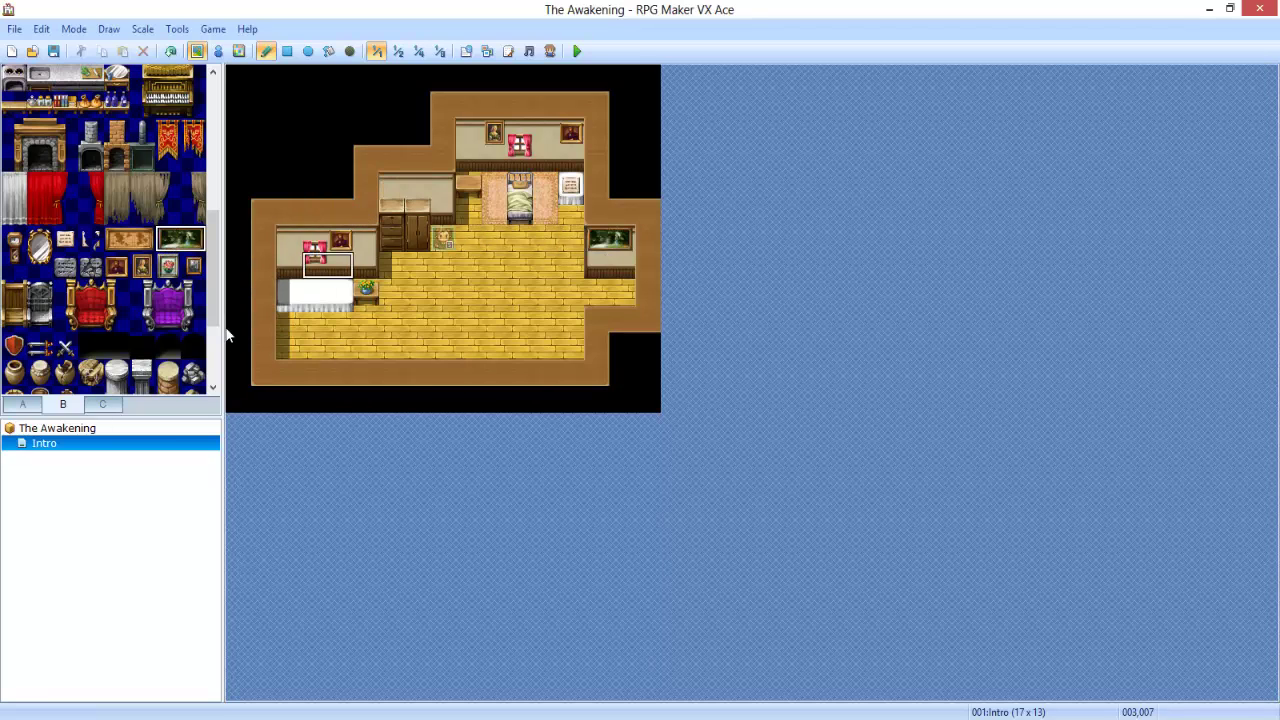
Try hanging the tall mirror on the wall face to the right of the wardrobe
{"action": "left_click", "coordinate": [137, 340]}
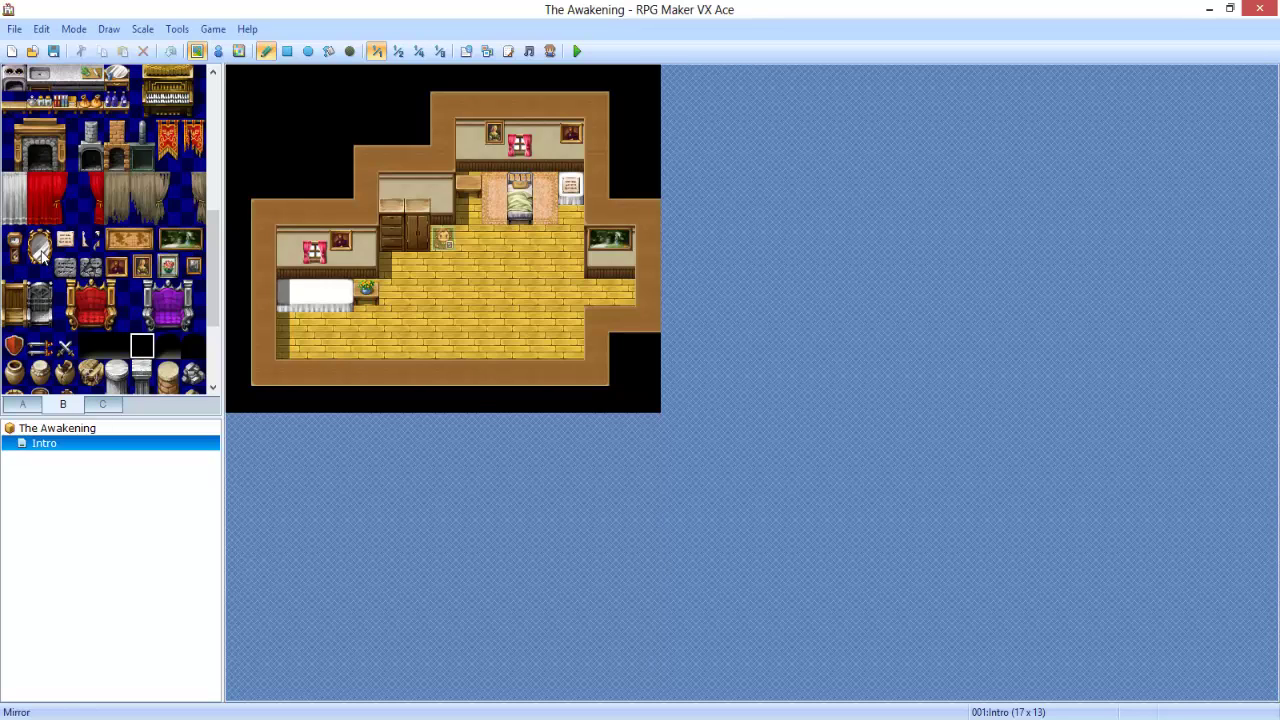
{"action": "left_click_drag", "start_coordinate": [39, 240], "coordinate": [39, 262]}
{"action": "left_click", "coordinate": [436, 192]}
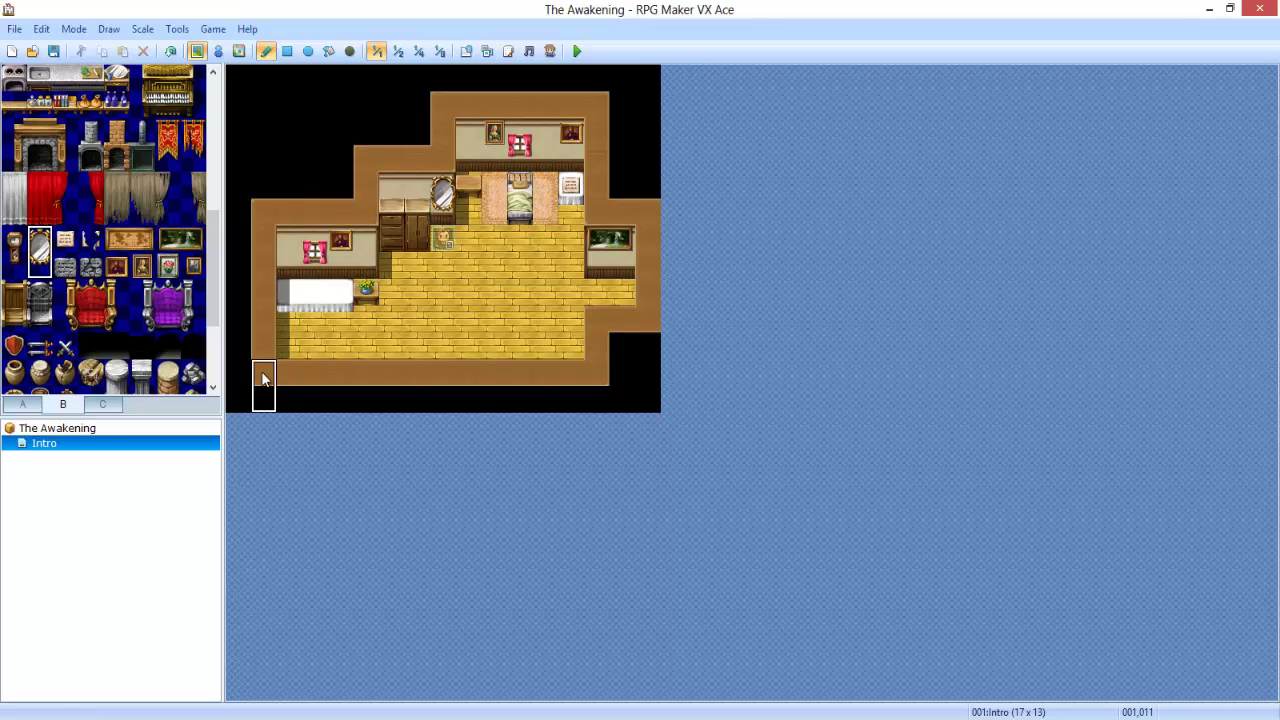
Hang the pendulum clock on the uppermost wall face between the window and the dark red painting, undoing the other trial positions
{"action": "left_click_drag", "start_coordinate": [15, 242], "coordinate": [15, 264]}
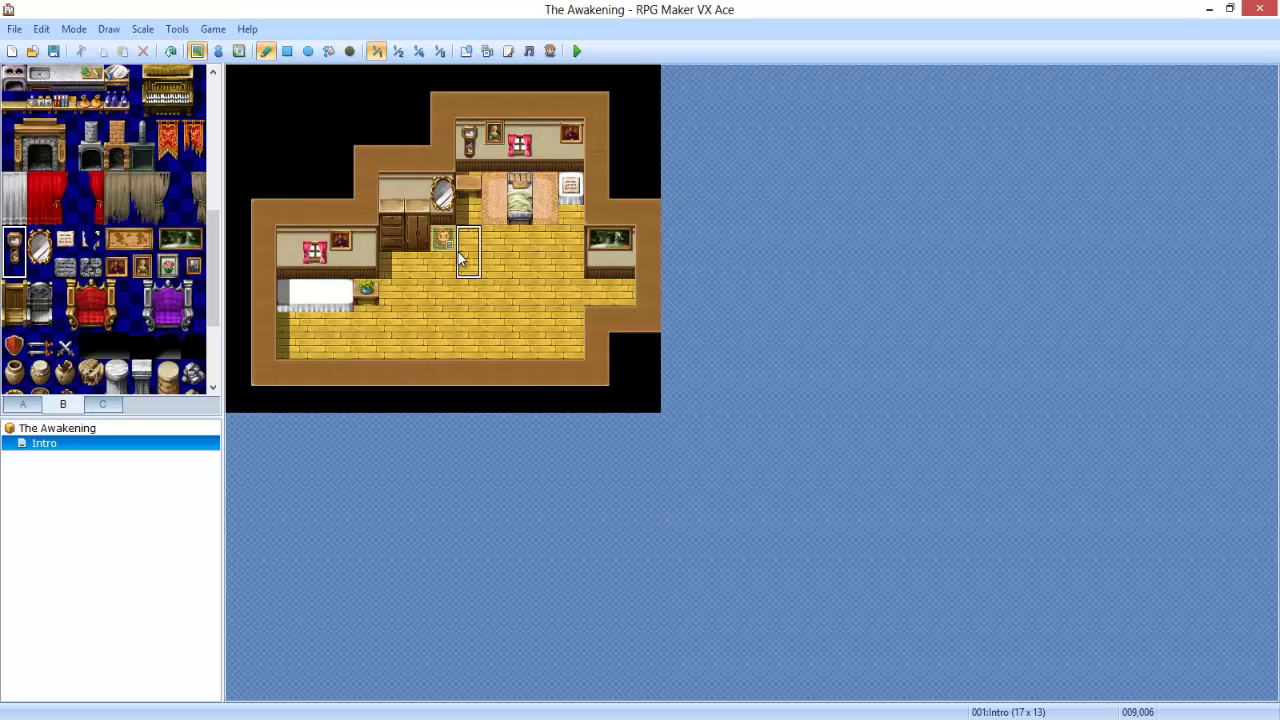
{"action": "key", "text": "ctrl+z"}
{"action": "key", "text": "ctrl+z"}
{"action": "left_click", "coordinate": [444, 195]}
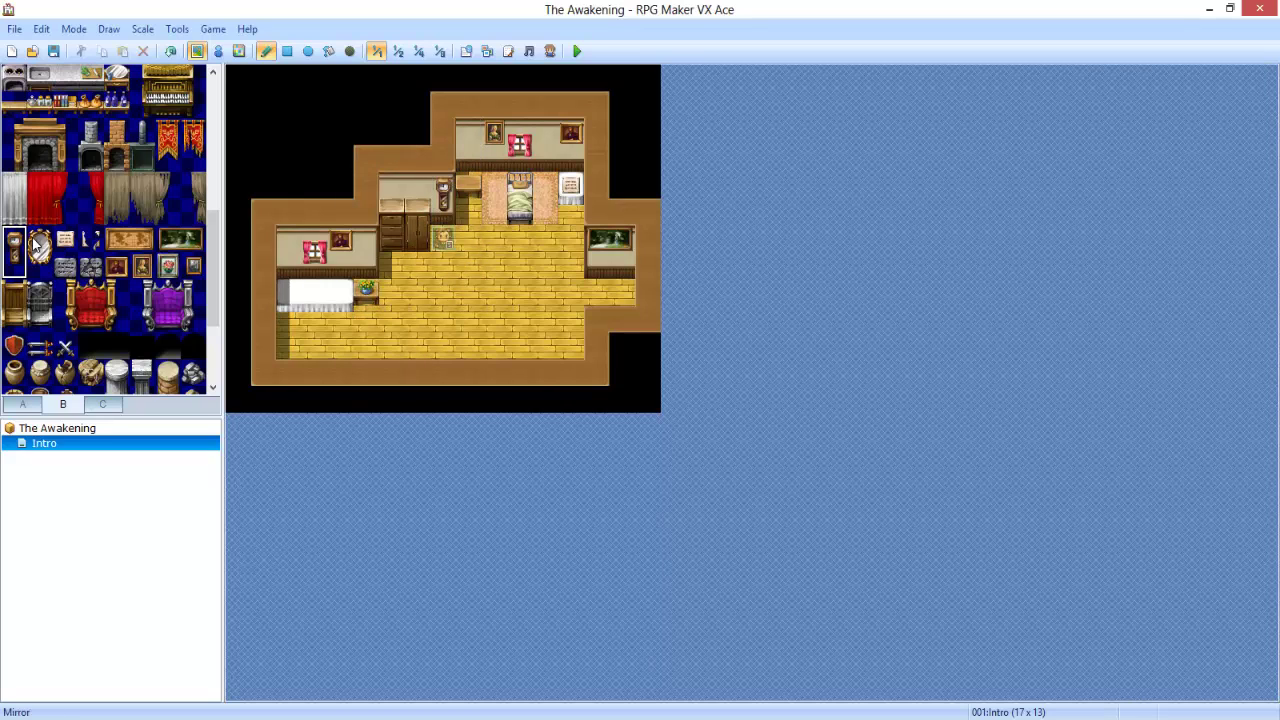
{"action": "key", "text": "ctrl+z"}
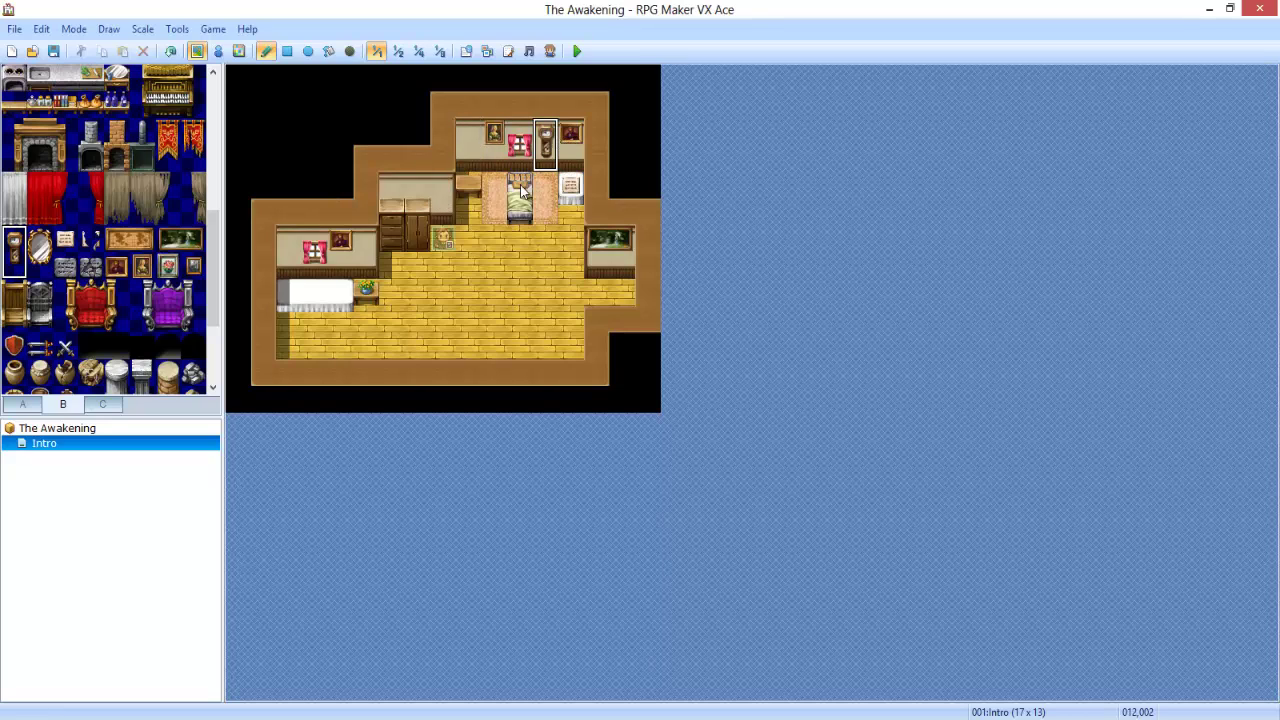
Hang the tall mirror at the left end of the uppermost wall face
{"action": "left_click", "coordinate": [40, 250]}
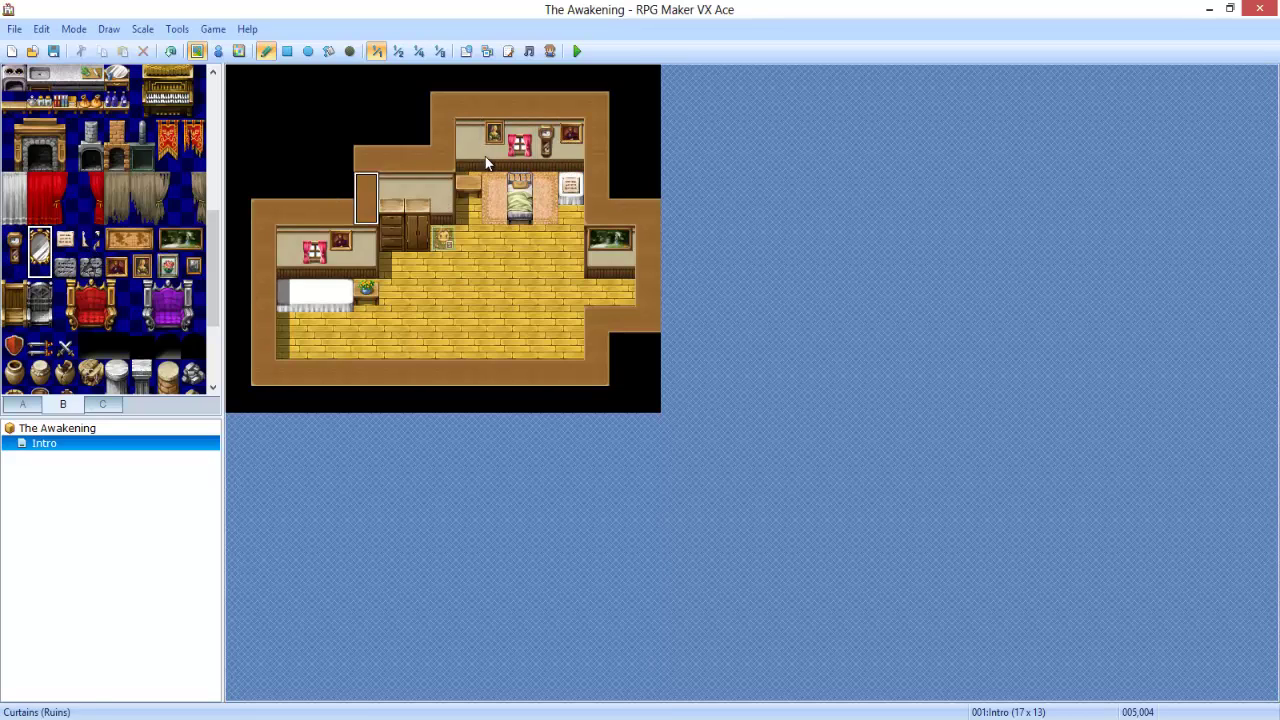
{"action": "left_click", "coordinate": [469, 150]}
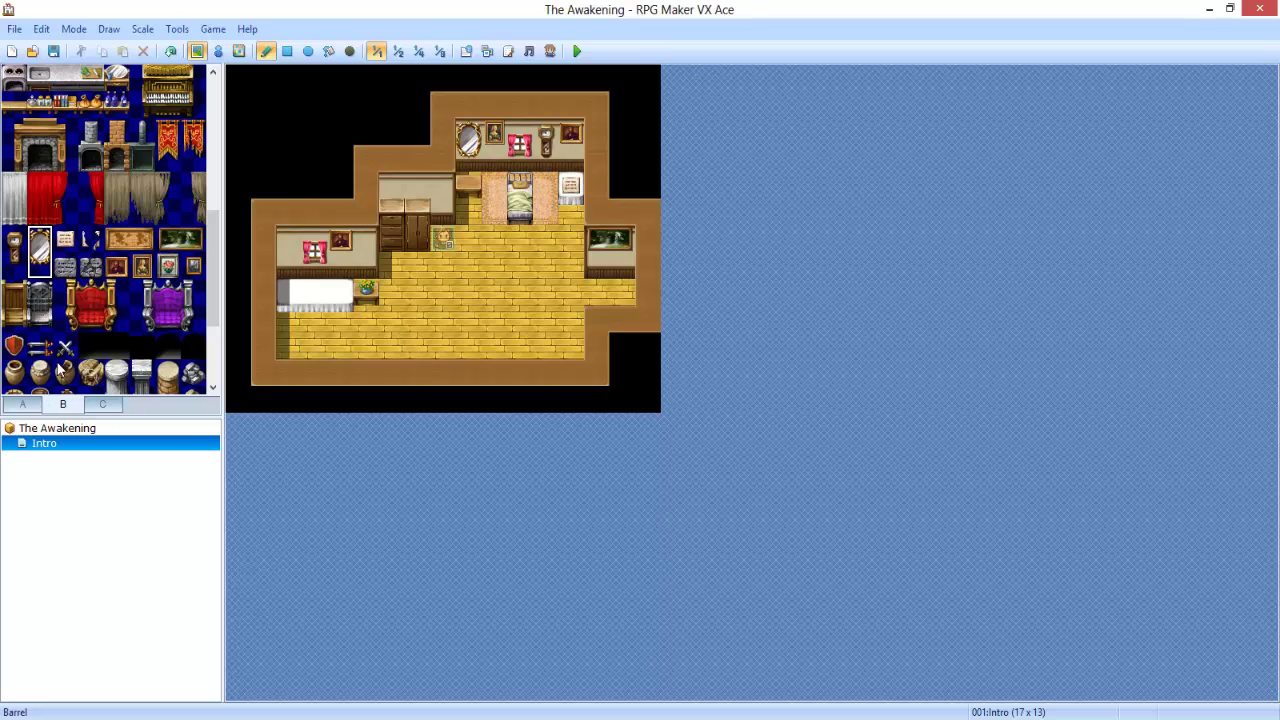
Place a round wooden stool below the small desk left of the bed and put the open book on the desk
{"action": "scroll", "coordinate": [62, 348], "scroll_direction": "up", "scroll_amount": 2}
{"action": "scroll", "coordinate": [62, 348], "scroll_direction": "down", "scroll_amount": 2}
{"action": "scroll", "coordinate": [62, 348], "scroll_direction": "up", "scroll_amount": 2}
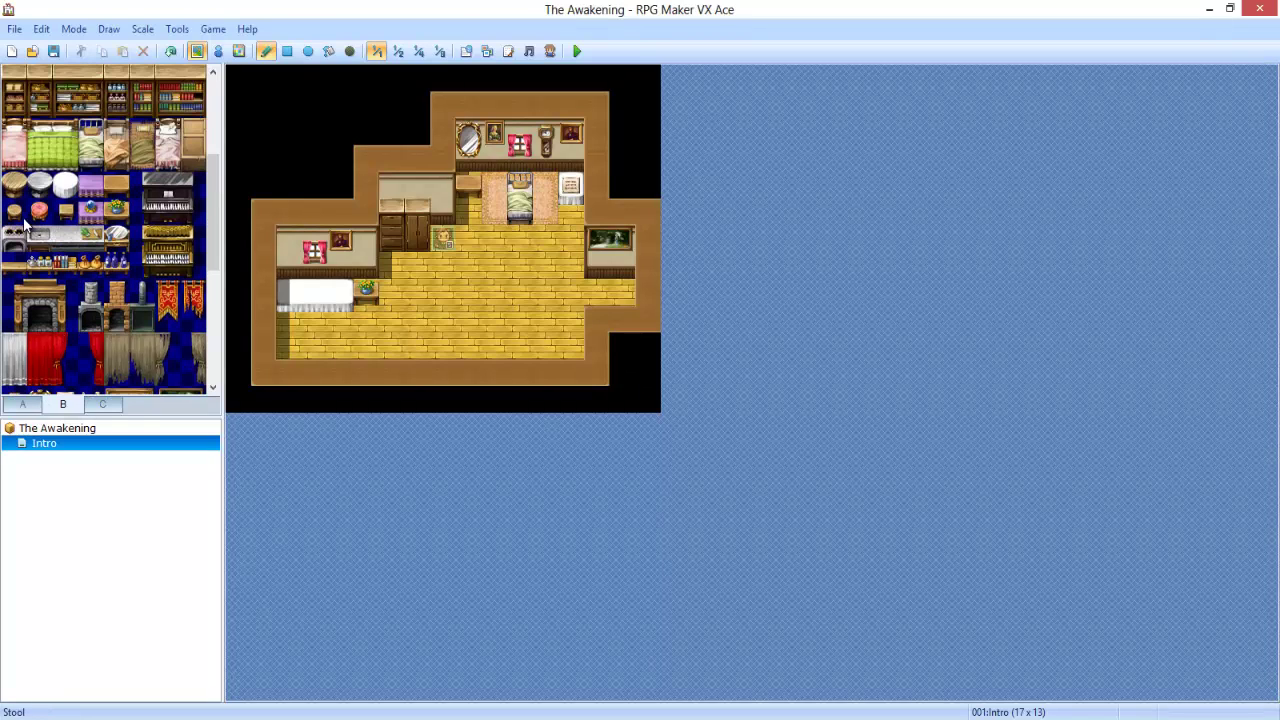
{"action": "left_click", "coordinate": [20, 216]}
{"action": "left_click", "coordinate": [471, 211]}
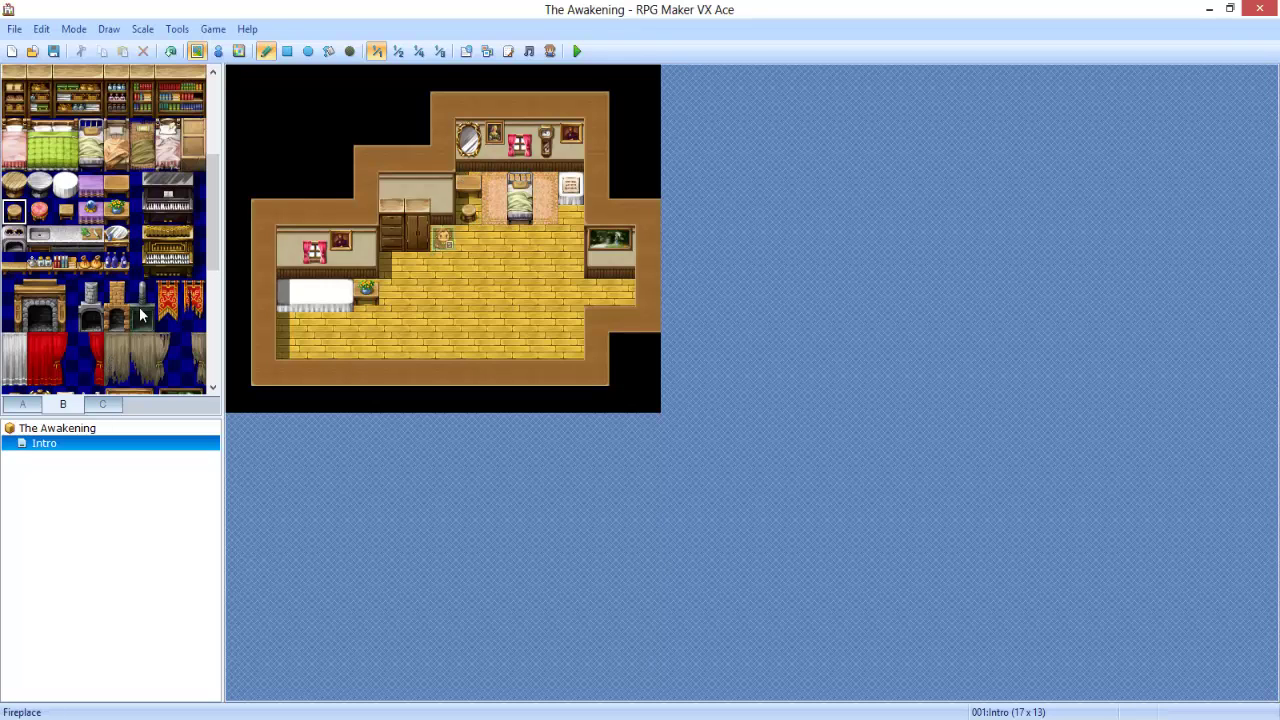
{"action": "left_click", "coordinate": [117, 238]}
{"action": "left_click", "coordinate": [468, 184]}
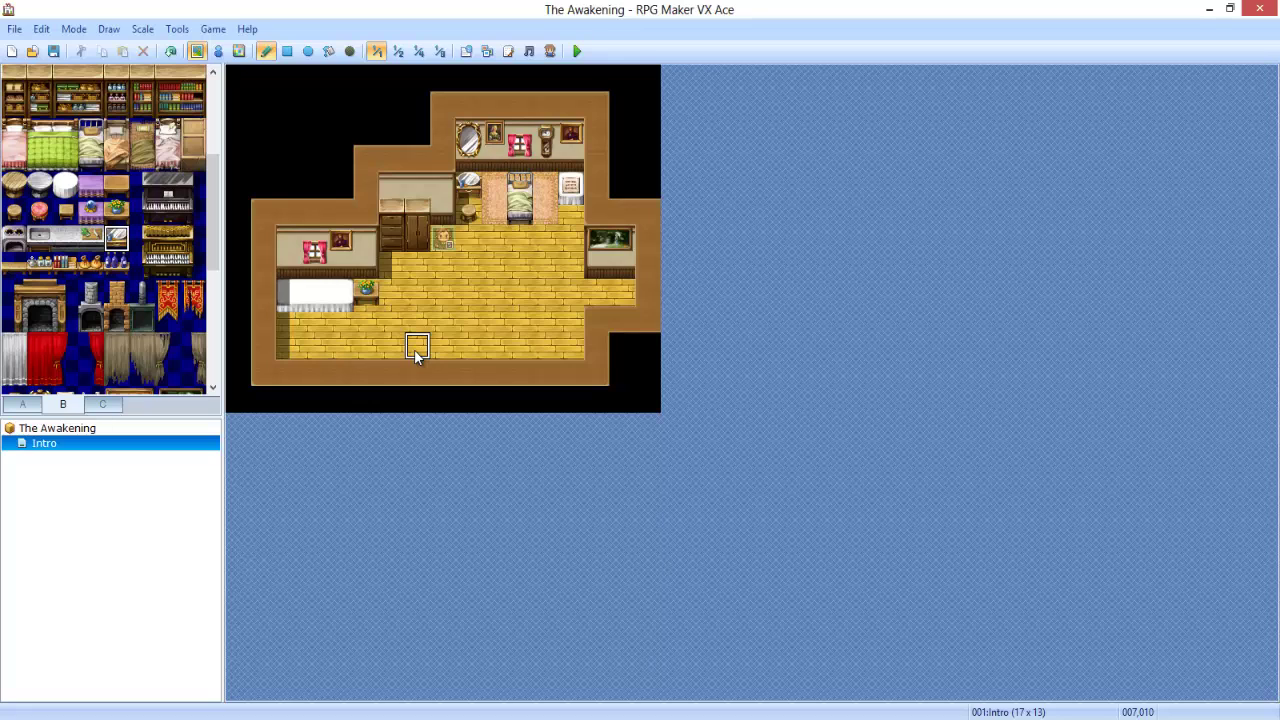
Remove the mirror from the left end of the uppermost wall face
{"action": "right_click", "coordinate": [483, 157]}
{"action": "left_click", "coordinate": [475, 143]}
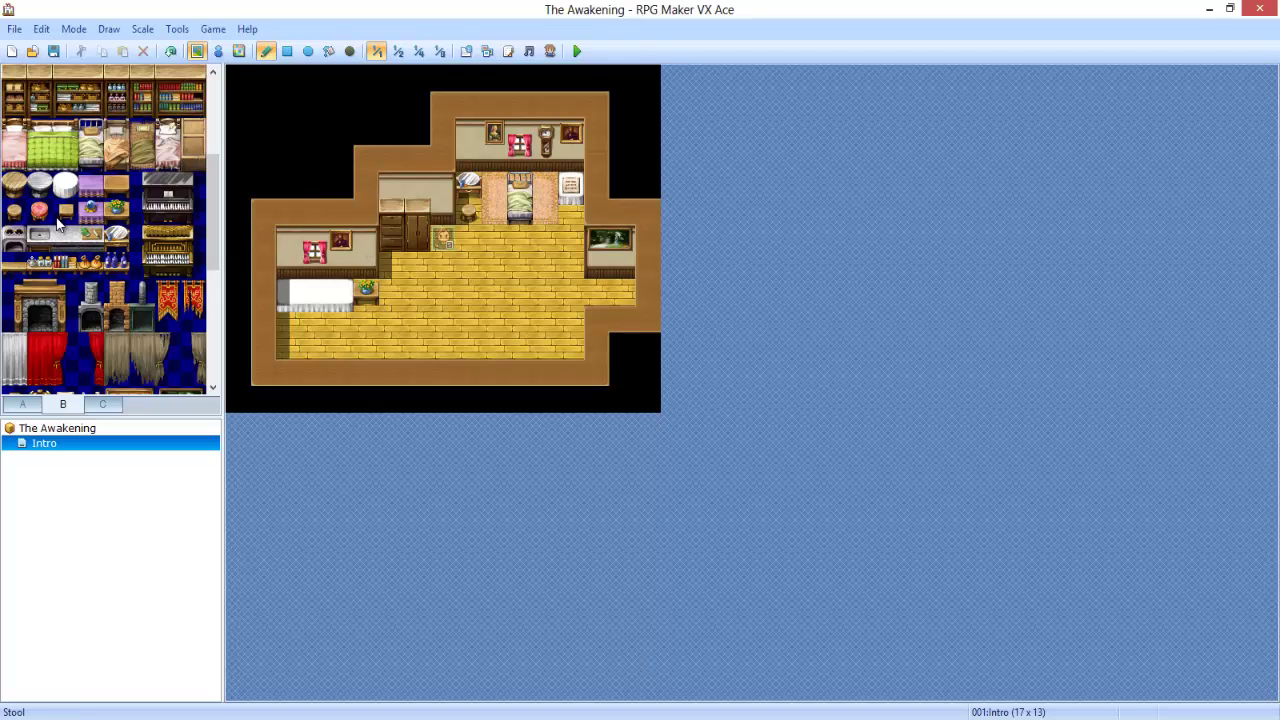
Try placing the narrow bookshelf below the portrait and then over the open sack beside the wardrobe, and undo both
{"action": "left_click", "coordinate": [117, 289]}
{"action": "scroll", "coordinate": [180, 208], "scroll_direction": "up", "scroll_amount": 1}
{"action": "left_click_drag", "start_coordinate": [143, 197], "coordinate": [143, 185]}
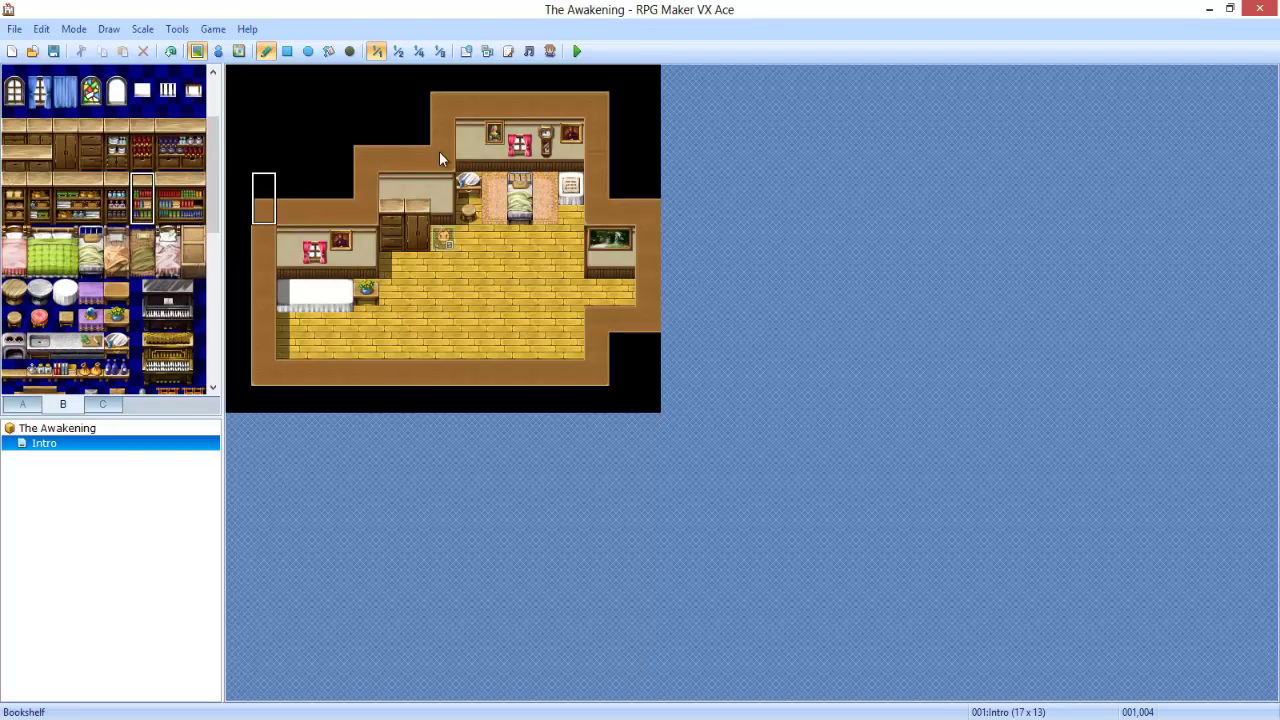
{"action": "left_click", "coordinate": [494, 158]}
{"action": "key", "text": "ctrl+z"}
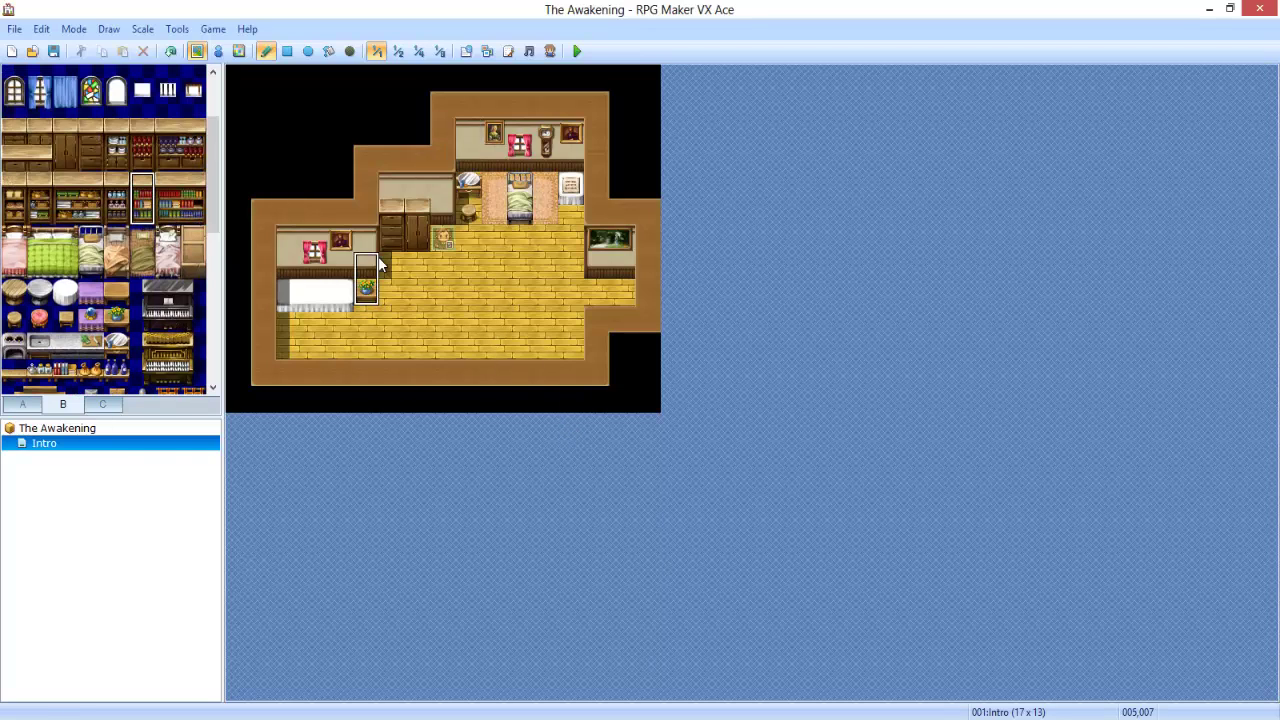
{"action": "left_click", "coordinate": [444, 214]}
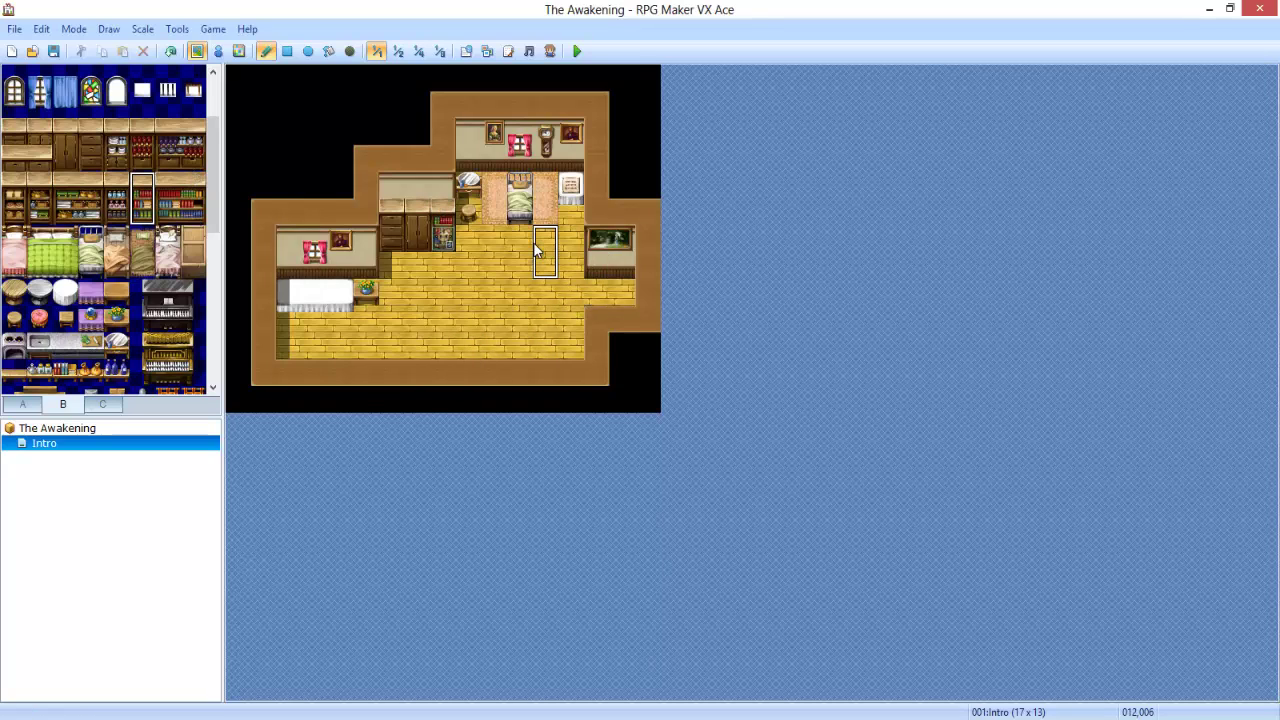
{"action": "key", "text": "ctrl+z"}
Try placing the bare wooden bed in the room's lower right corner, and undo it
{"action": "left_click", "coordinate": [113, 266]}
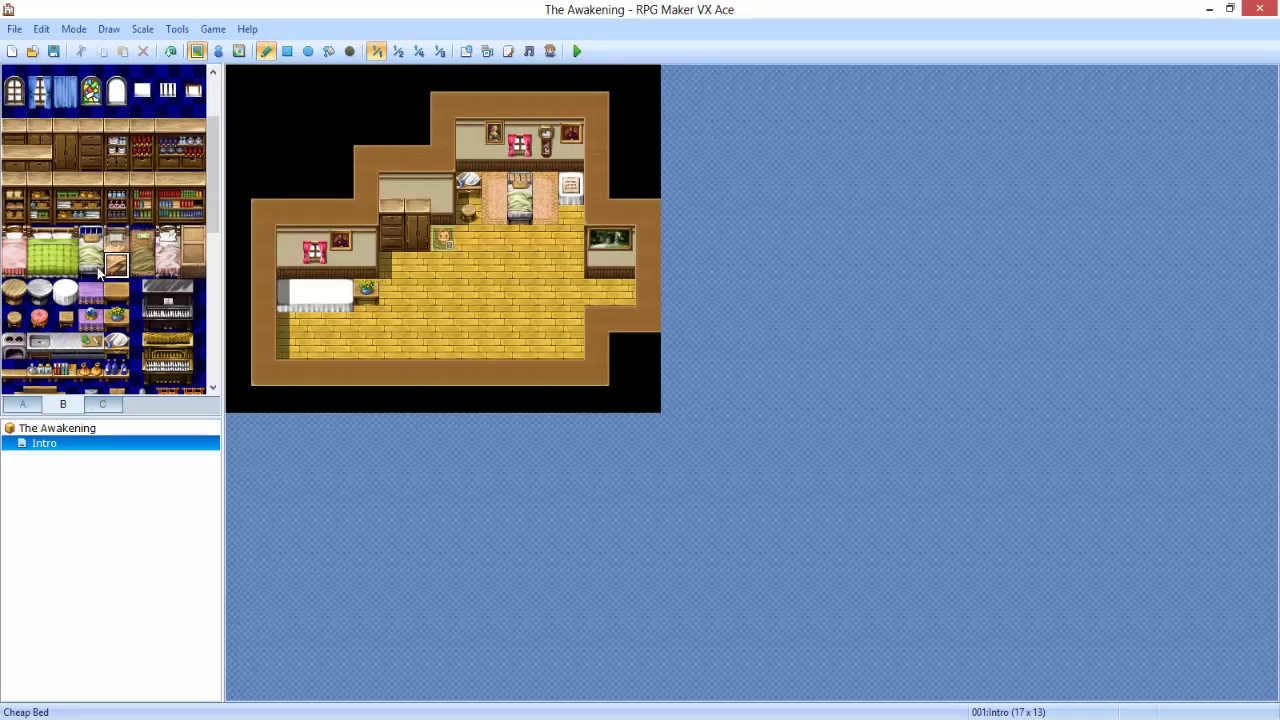
{"action": "left_click", "coordinate": [90, 266]}
{"action": "left_click", "coordinate": [142, 266]}
{"action": "left_click", "coordinate": [167, 264]}
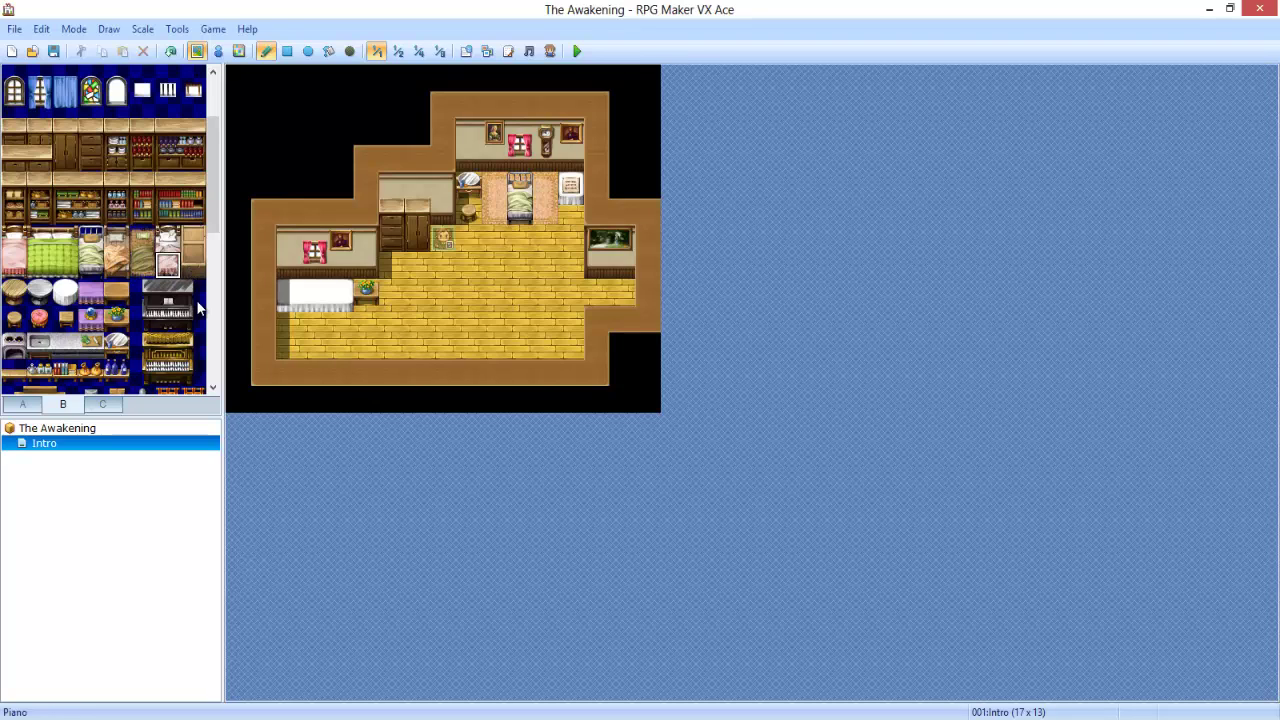
{"action": "left_click", "coordinate": [194, 258]}
{"action": "left_click", "coordinate": [568, 316]}
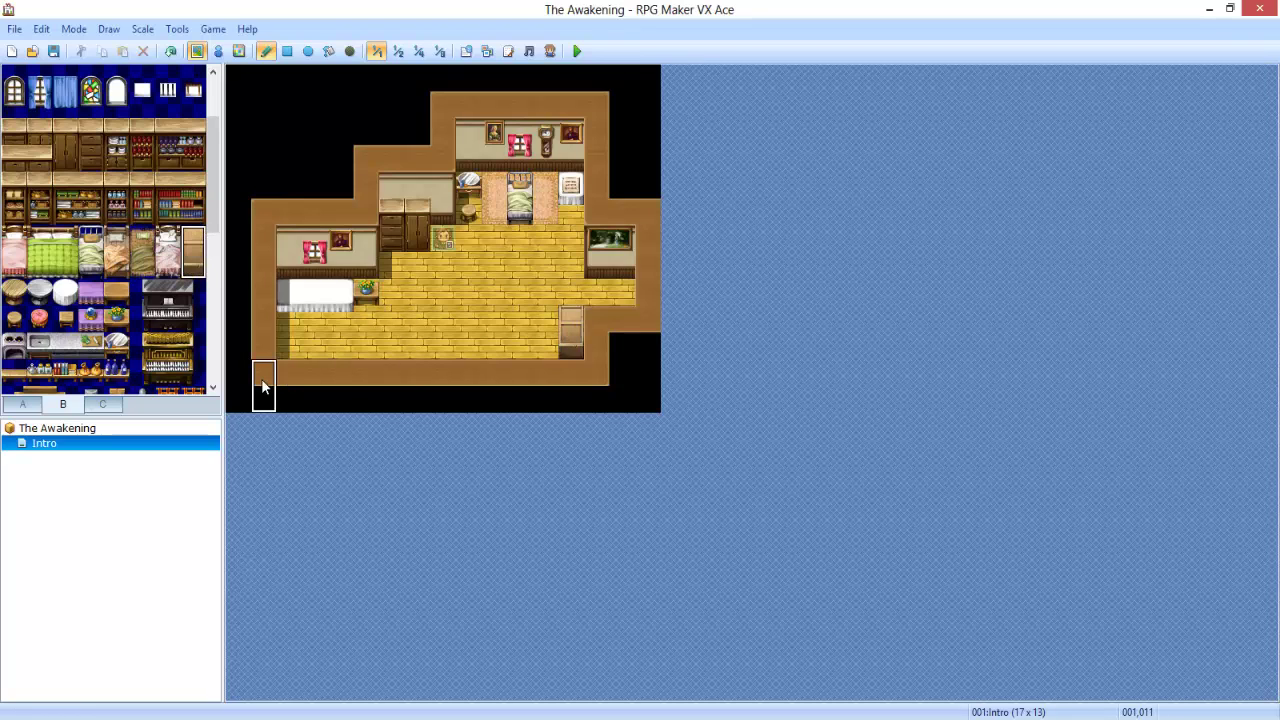
{"action": "key", "text": "ctrl+z"}
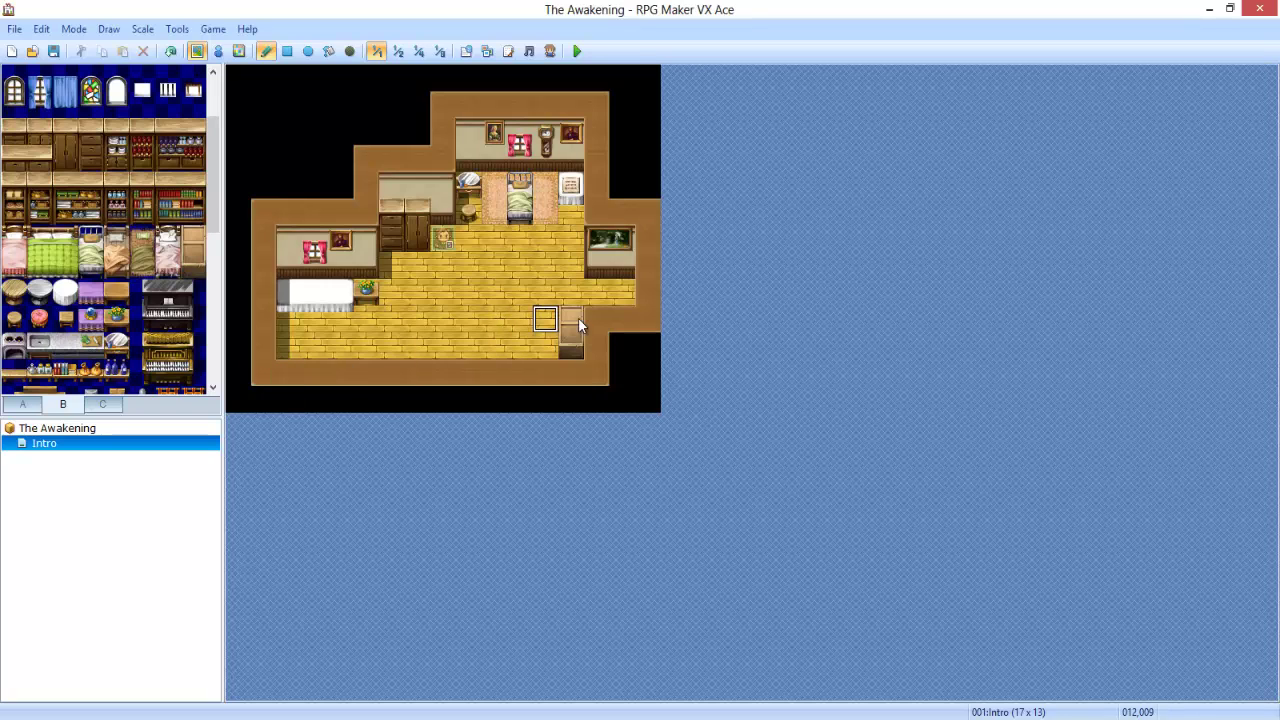
Move the lower wall up one tile along the right part of the room, fill the area below with black, and save the project
{"action": "scroll", "coordinate": [158, 345], "scroll_direction": "down", "scroll_amount": 5}
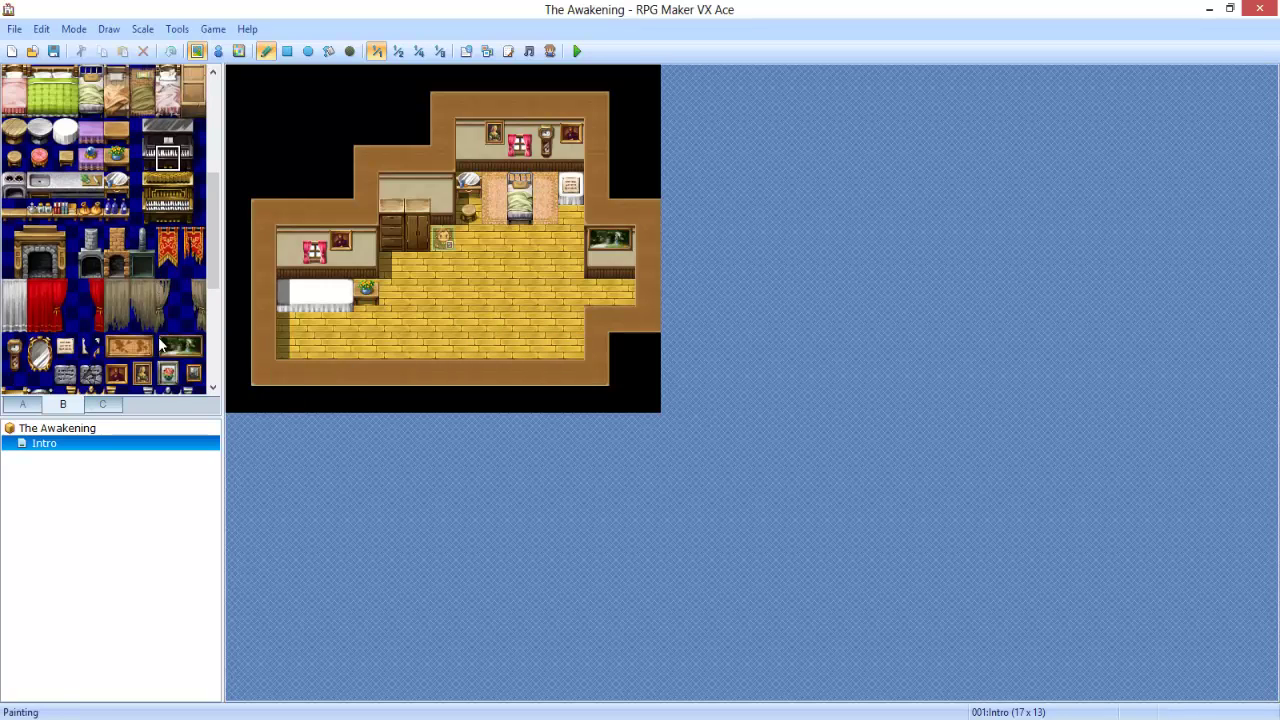
{"action": "scroll", "coordinate": [158, 342], "scroll_direction": "up", "scroll_amount": 3}
{"action": "scroll", "coordinate": [158, 342], "scroll_direction": "down", "scroll_amount": 6}
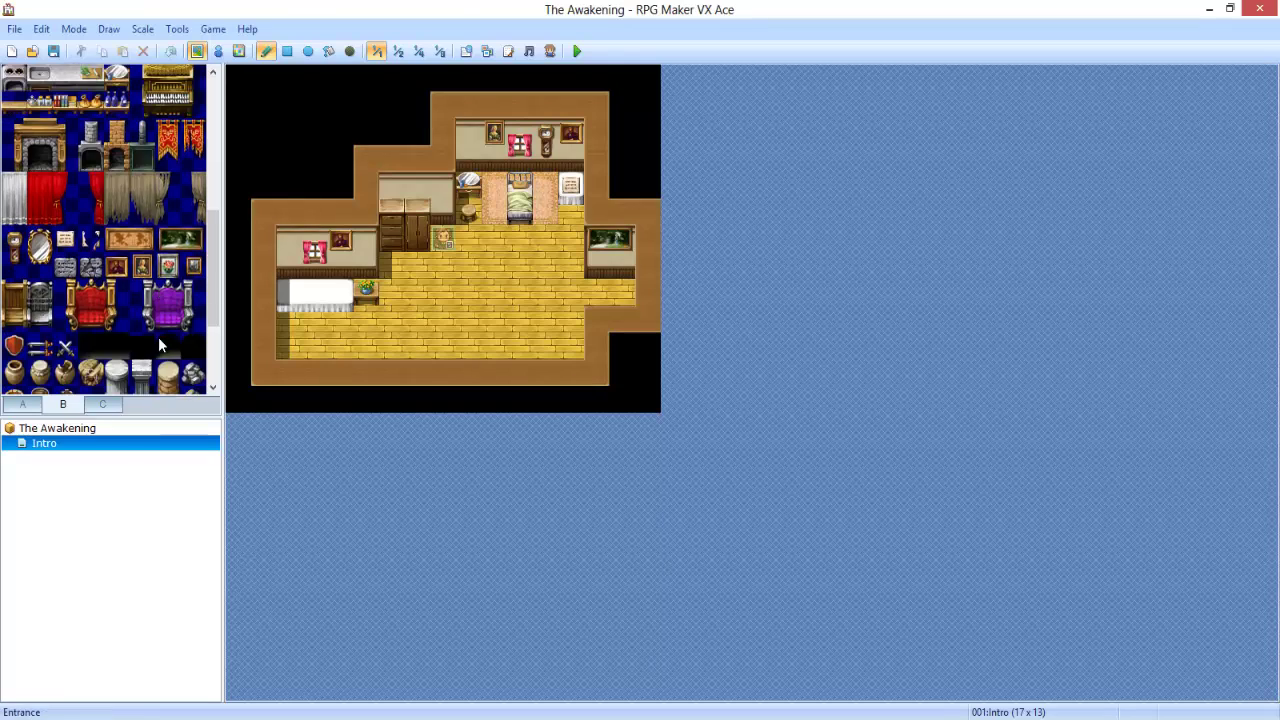
{"action": "scroll", "coordinate": [162, 331], "scroll_direction": "up", "scroll_amount": 5}
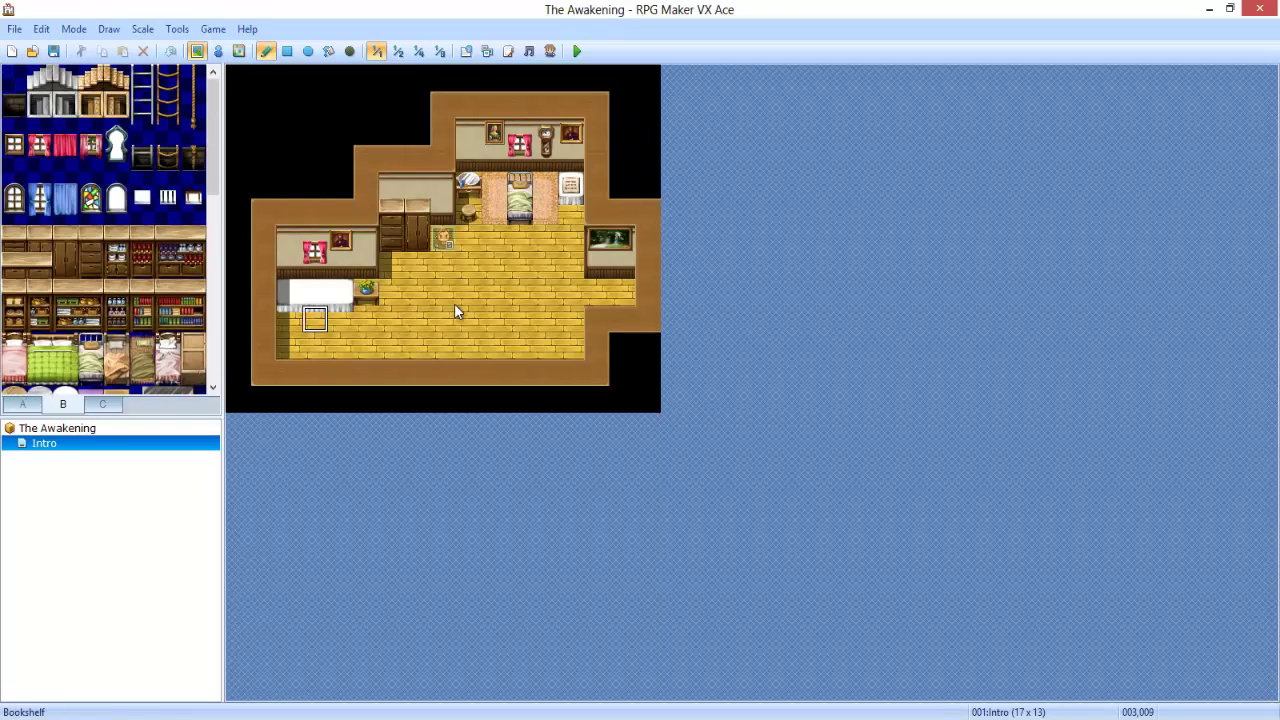
{"action": "mouse_move", "coordinate": [482, 358]}
{"action": "left_mouse_down"}
{"action": "mouse_move", "coordinate": [480, 396]}
{"action": "mouse_move", "coordinate": [478, 377]}
{"action": "mouse_move", "coordinate": [480, 405]}
{"action": "mouse_move", "coordinate": [518, 397]}
{"action": "mouse_move", "coordinate": [498, 359]}
{"action": "mouse_move", "coordinate": [586, 359]}
{"action": "mouse_move", "coordinate": [605, 395]}
{"action": "mouse_move", "coordinate": [618, 385]}
{"action": "mouse_move", "coordinate": [494, 371]}
{"action": "left_mouse_up"}
{"action": "left_click", "coordinate": [477, 374]}
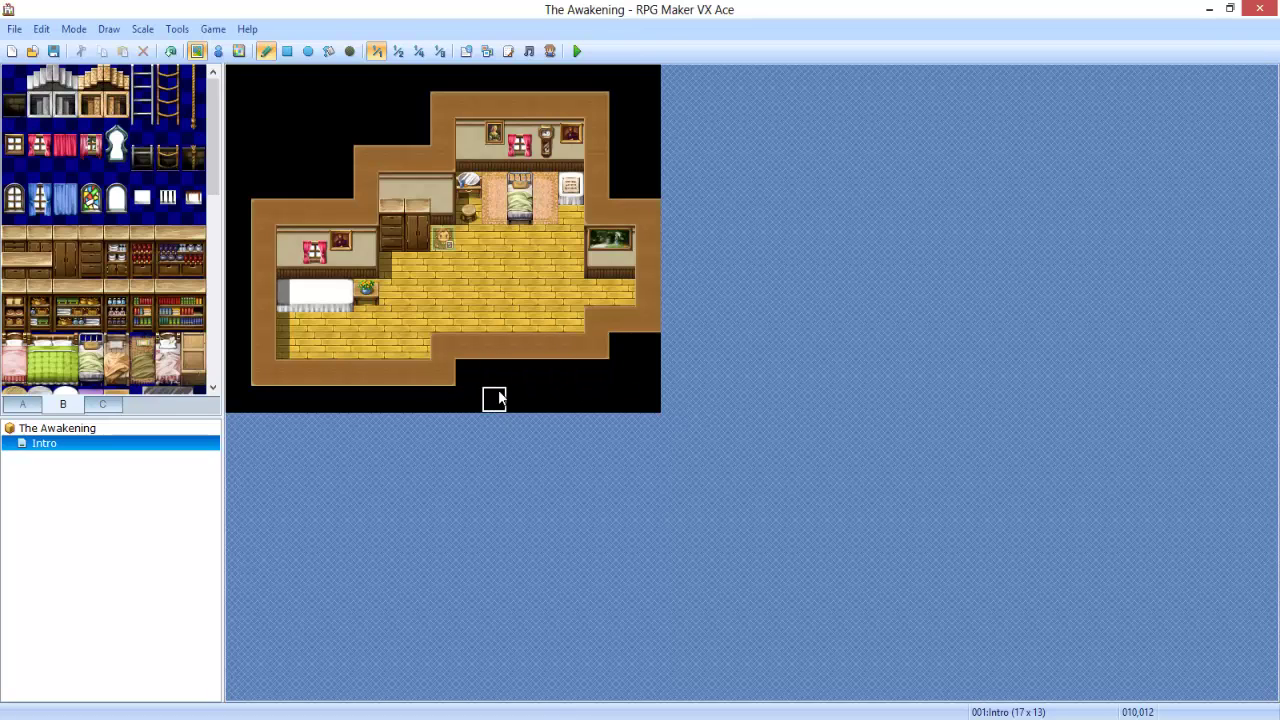
{"action": "key", "text": "ctrl+s"}
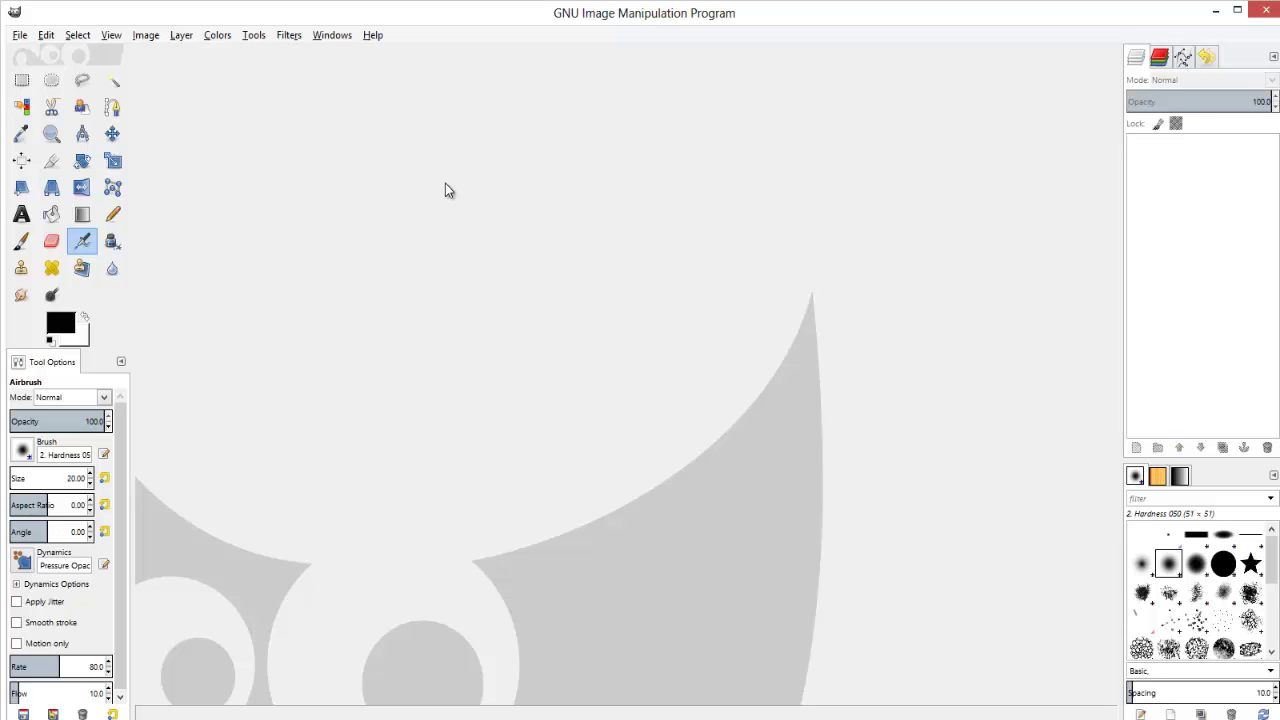
Paste the map screenshot as a new image and draw a crop area from the map's lower right corner, about 539 × 255 px
{"action": "key", "text": "ctrl+shift+v"}
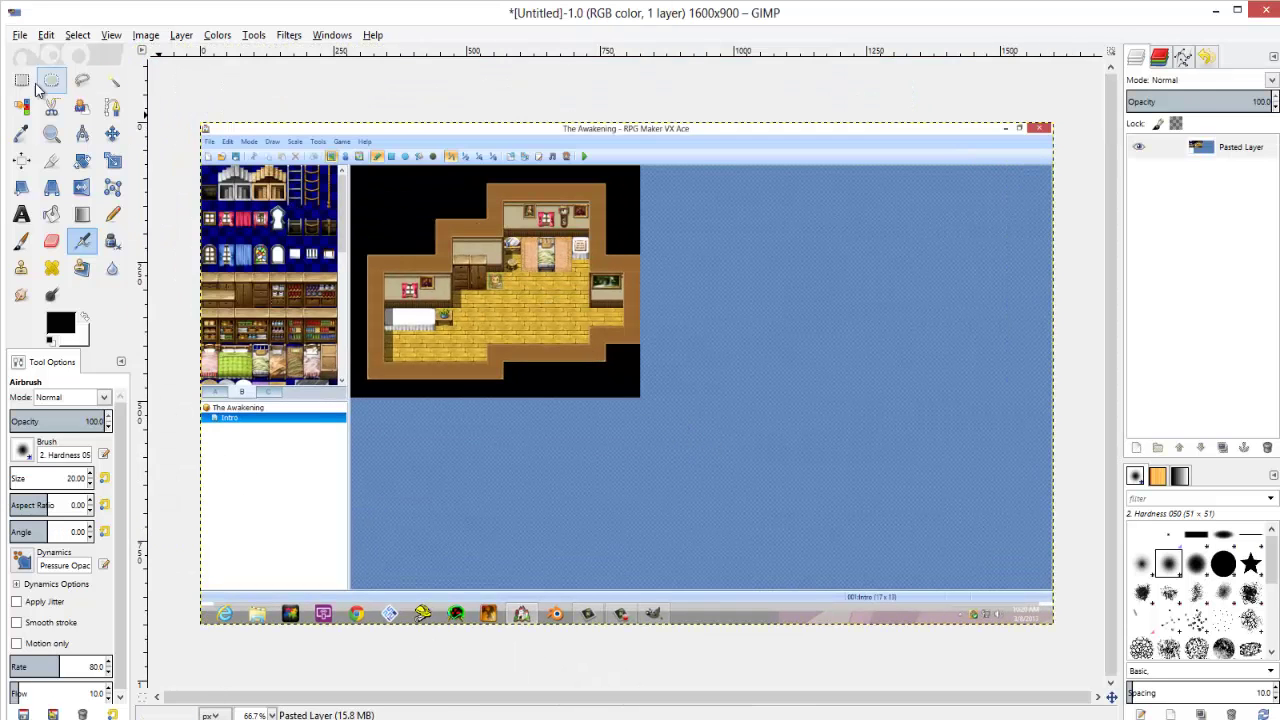
{"action": "left_click", "coordinate": [22, 80]}
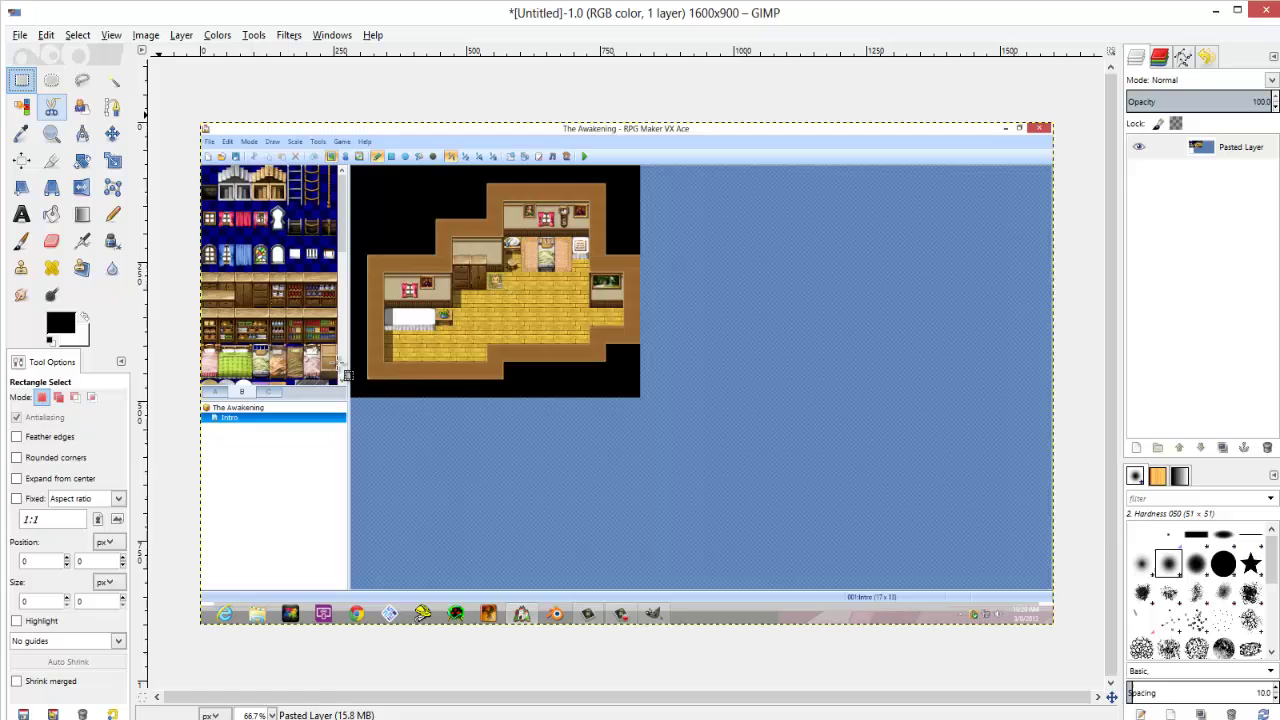
{"action": "left_click", "coordinate": [52, 160]}
{"action": "scroll", "coordinate": [623, 385], "scroll_direction": "up", "scroll_amount": 1, "text": "ctrl"}
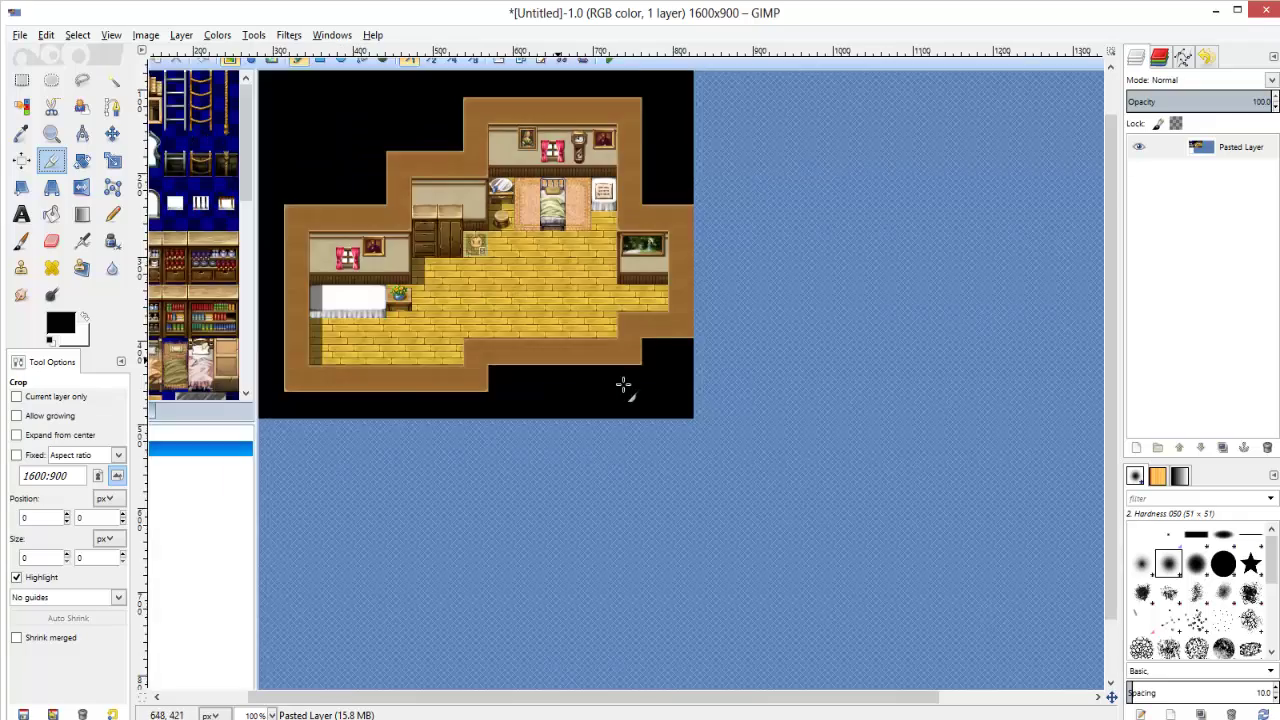
{"action": "scroll", "coordinate": [623, 385], "scroll_direction": "up", "scroll_amount": 4, "text": "ctrl"}
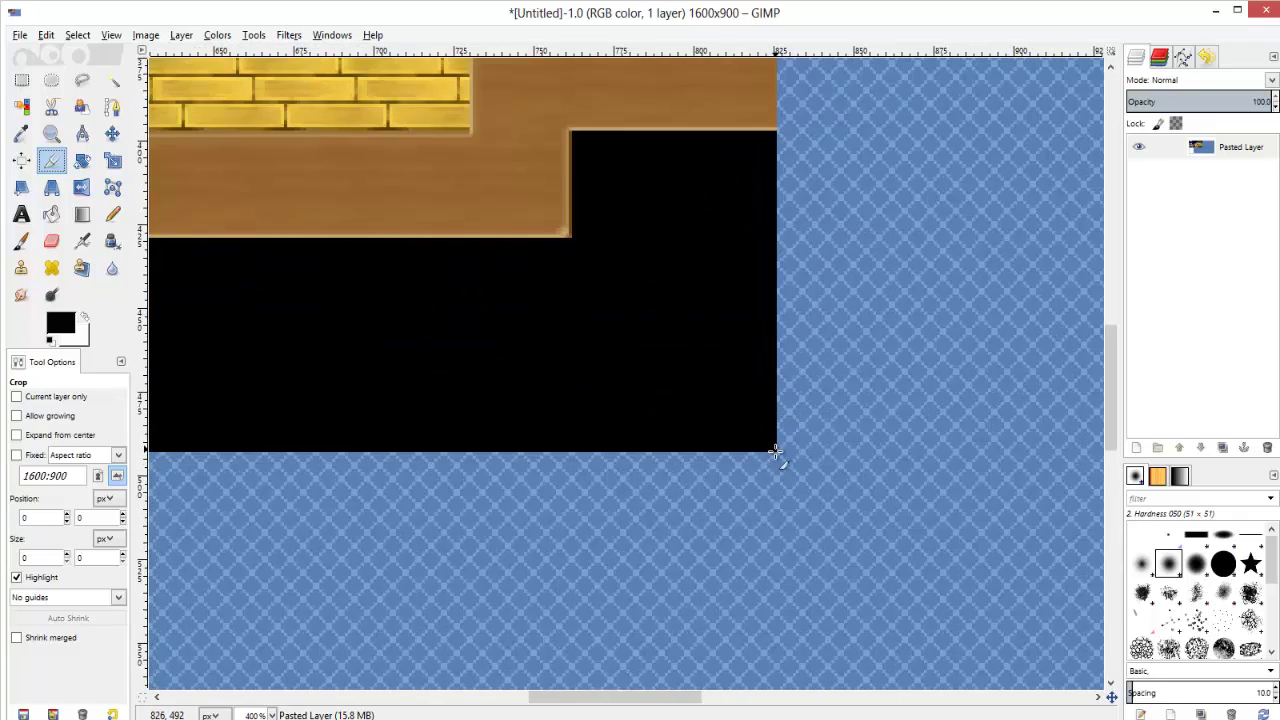
{"action": "left_click_drag", "start_coordinate": [776, 453], "coordinate": [234, 198]}
Extend the crop area's upper left corner to the map's corner at 282, 77, giving a size of 544 × 416 px
{"action": "middle_click_drag", "start_coordinate": [277, 309], "coordinate": [391, 614]}
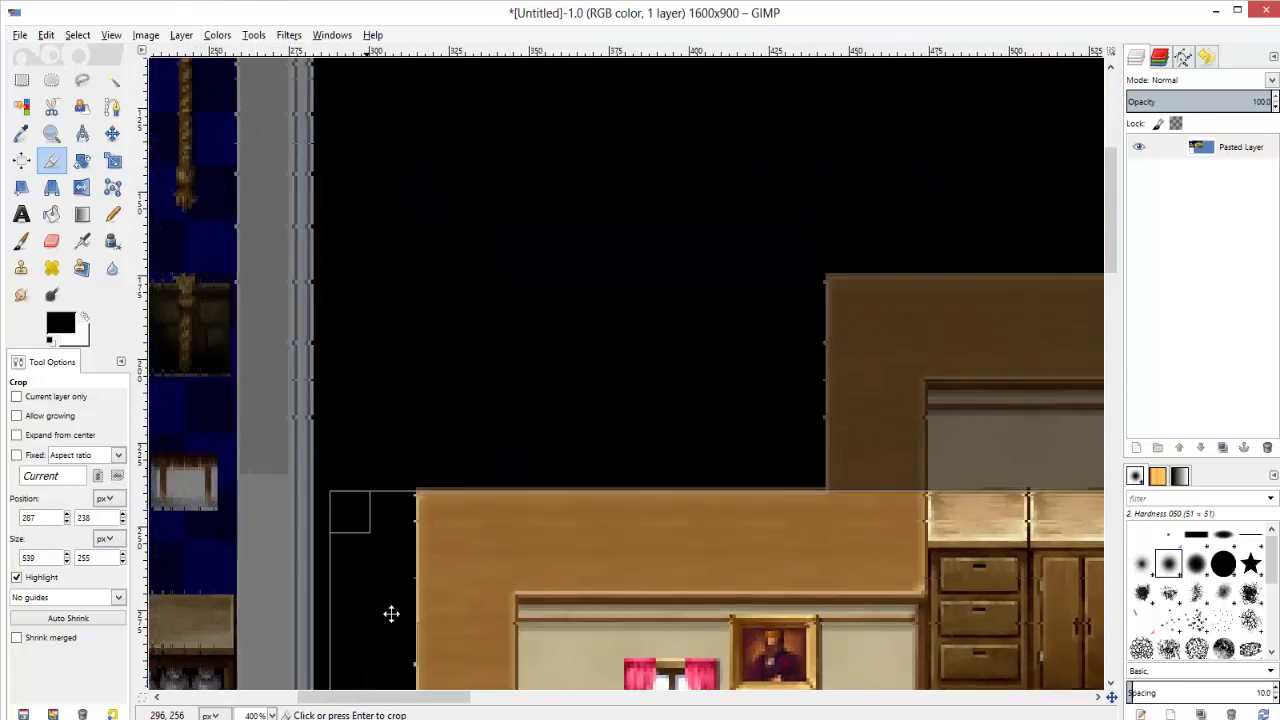
{"action": "scroll", "coordinate": [391, 614], "scroll_direction": "down", "scroll_amount": 2, "text": "ctrl"}
{"action": "left_click_drag", "start_coordinate": [419, 614], "coordinate": [409, 349]}
{"action": "scroll", "coordinate": [409, 349], "scroll_direction": "up", "scroll_amount": 3, "text": "ctrl"}
{"action": "scroll", "coordinate": [401, 342], "scroll_direction": "up", "scroll_amount": 5, "text": "ctrl"}
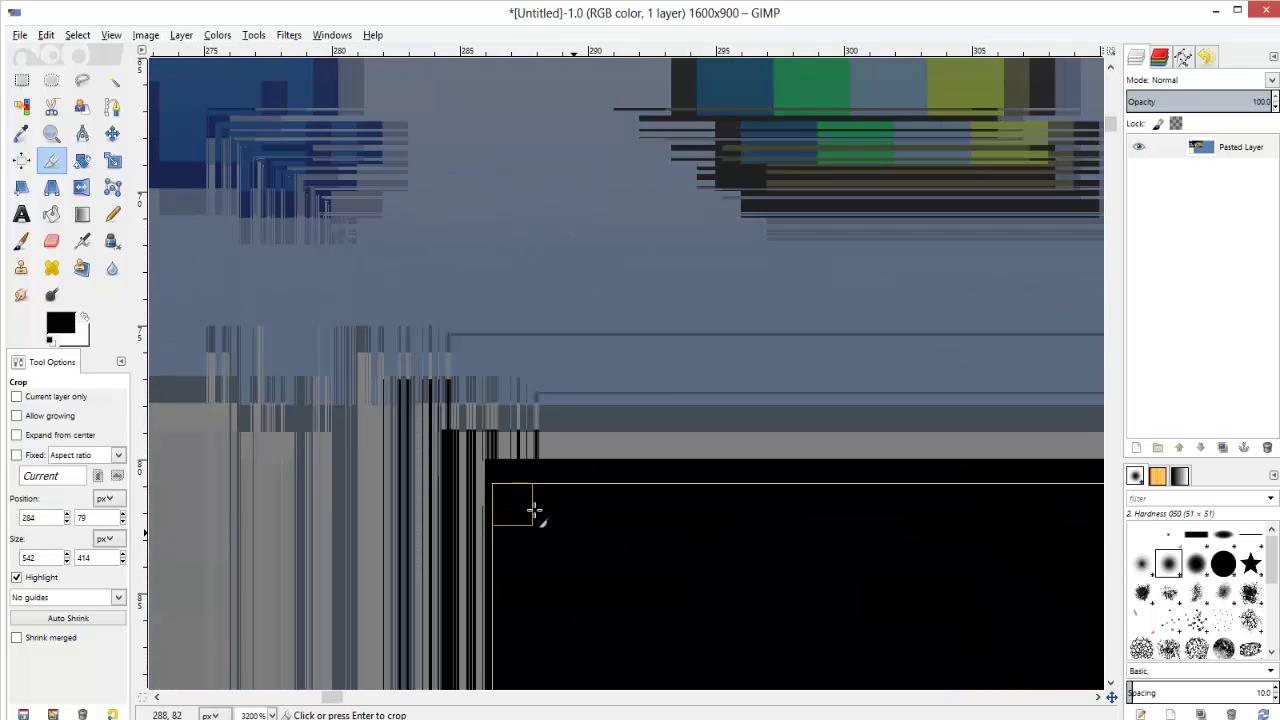
{"action": "scroll", "coordinate": [535, 510], "scroll_direction": "up", "scroll_amount": 1, "text": "ctrl"}
{"action": "left_click_drag", "start_coordinate": [551, 543], "coordinate": [489, 477]}
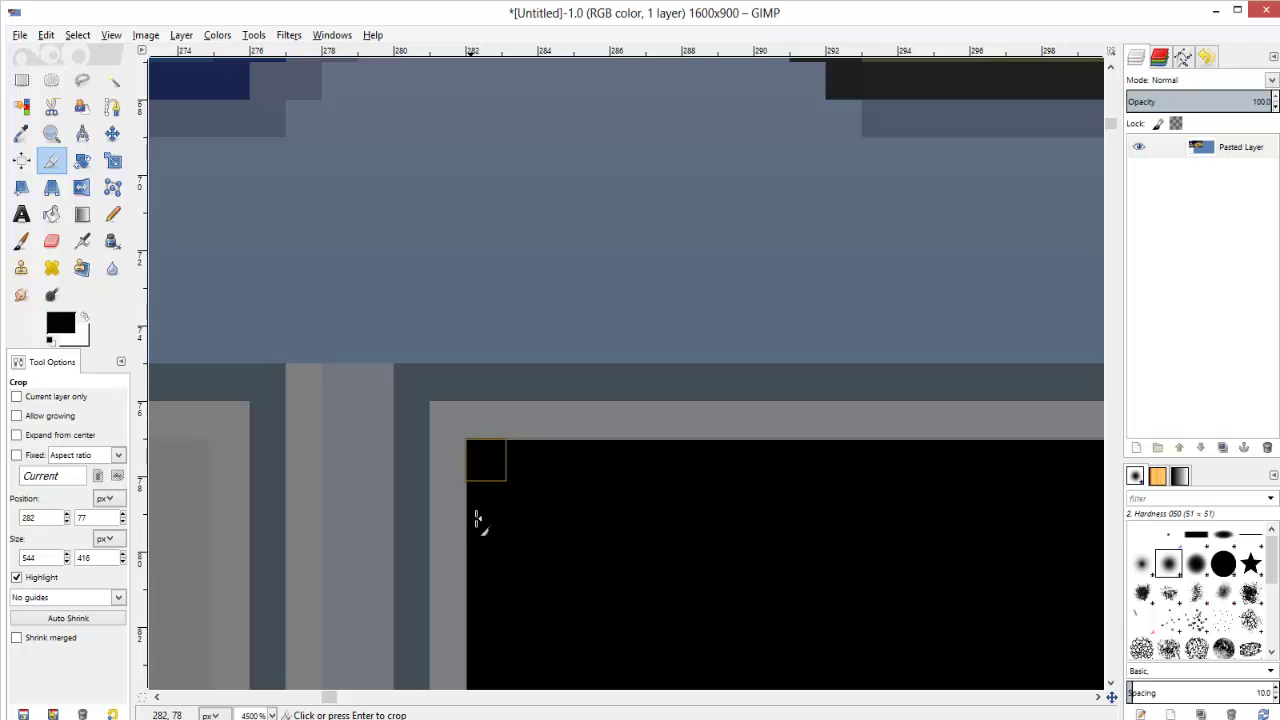
Check that the crop area's corners line up with the map's edges and crop the image
{"action": "scroll", "coordinate": [477, 519], "scroll_direction": "down", "scroll_amount": 10, "text": "ctrl"}
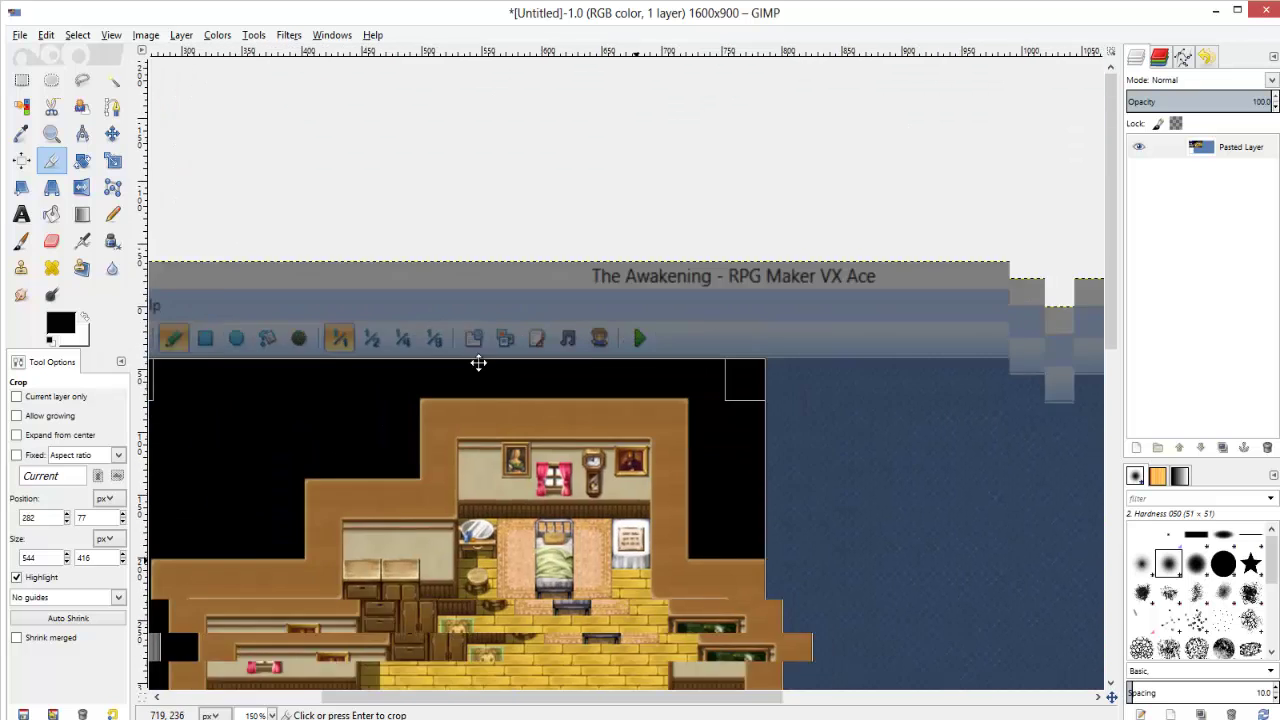
{"action": "scroll", "coordinate": [606, 589], "scroll_direction": "up", "scroll_amount": 5, "text": "ctrl"}
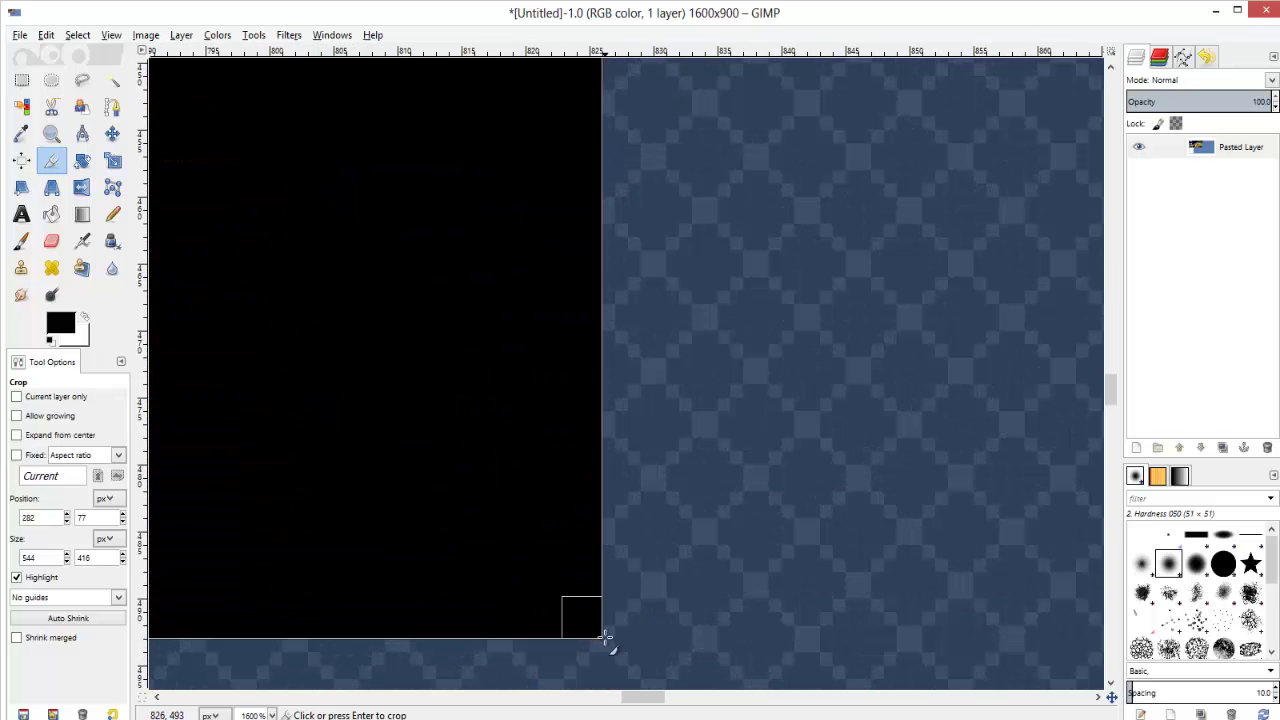
{"action": "scroll", "coordinate": [591, 644], "scroll_direction": "down", "scroll_amount": 7, "text": "ctrl"}
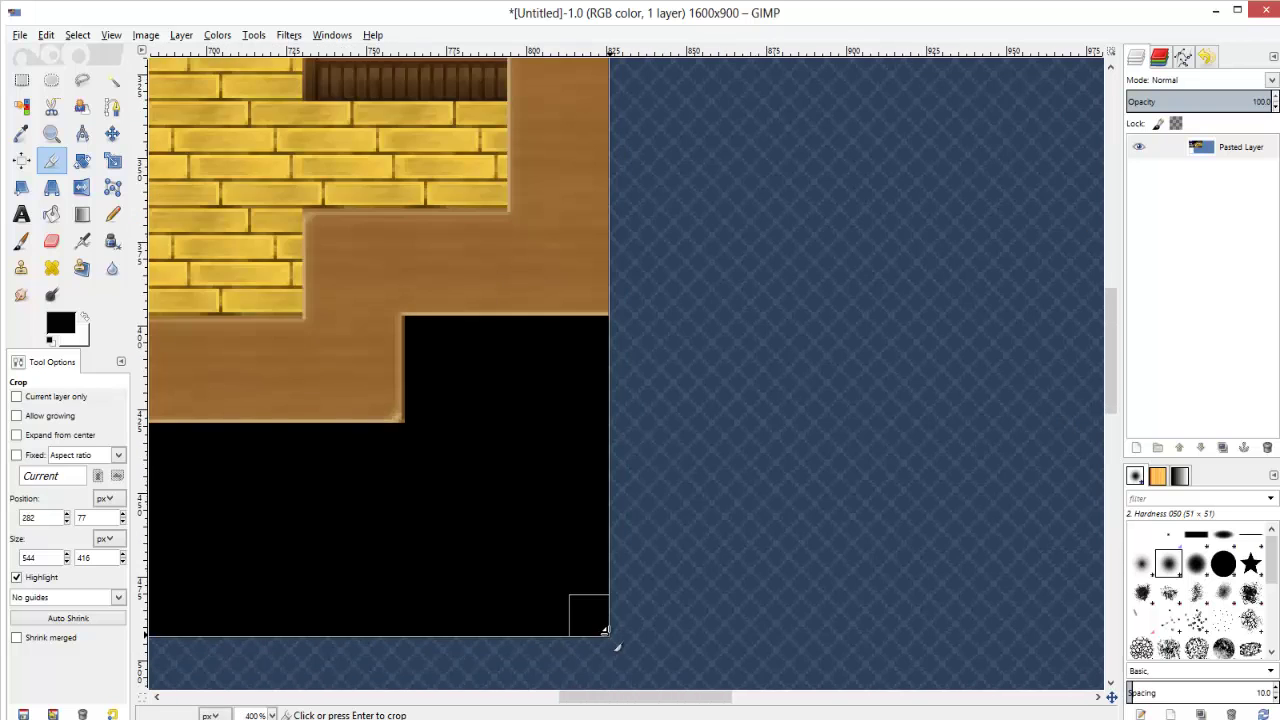
{"action": "scroll", "coordinate": [474, 282], "scroll_direction": "left", "scroll_amount": 5}
{"action": "scroll", "coordinate": [620, 335], "scroll_direction": "down", "scroll_amount": 1, "text": "ctrl"}
{"action": "scroll", "coordinate": [645, 360], "scroll_direction": "up", "scroll_amount": 1, "text": "ctrl"}
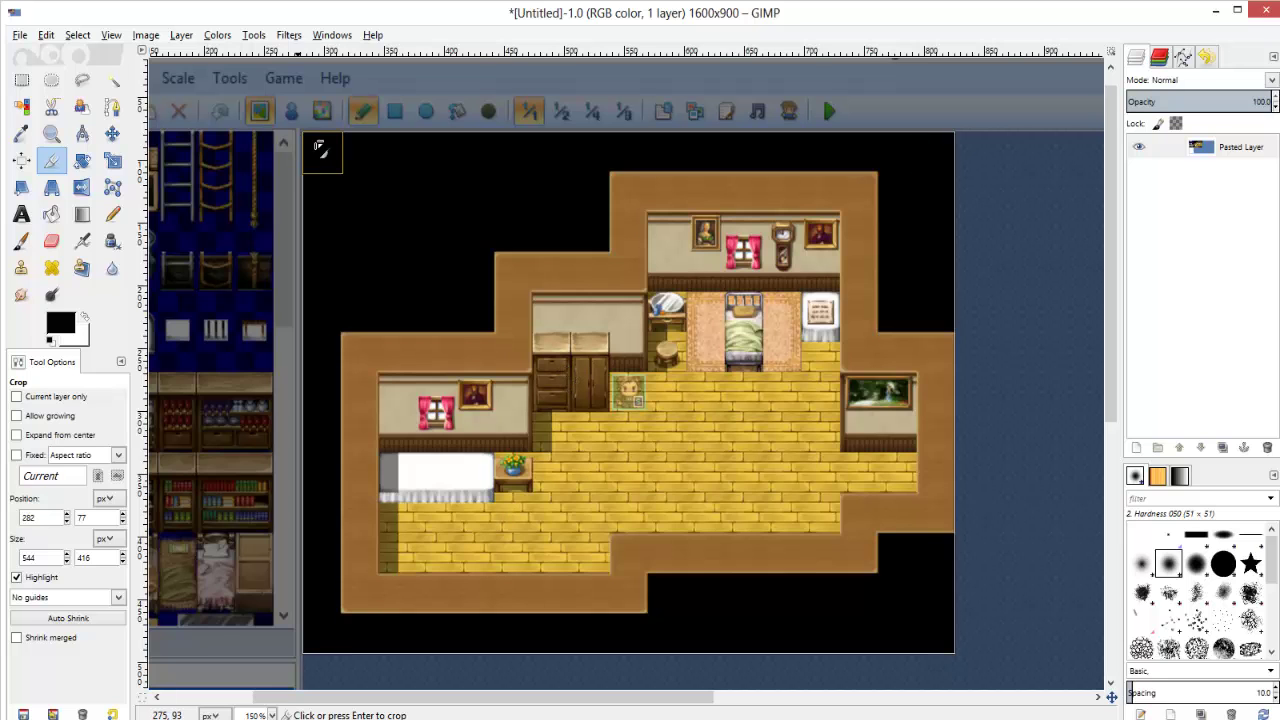
{"action": "scroll", "coordinate": [304, 134], "scroll_direction": "up", "scroll_amount": 10, "text": "ctrl"}
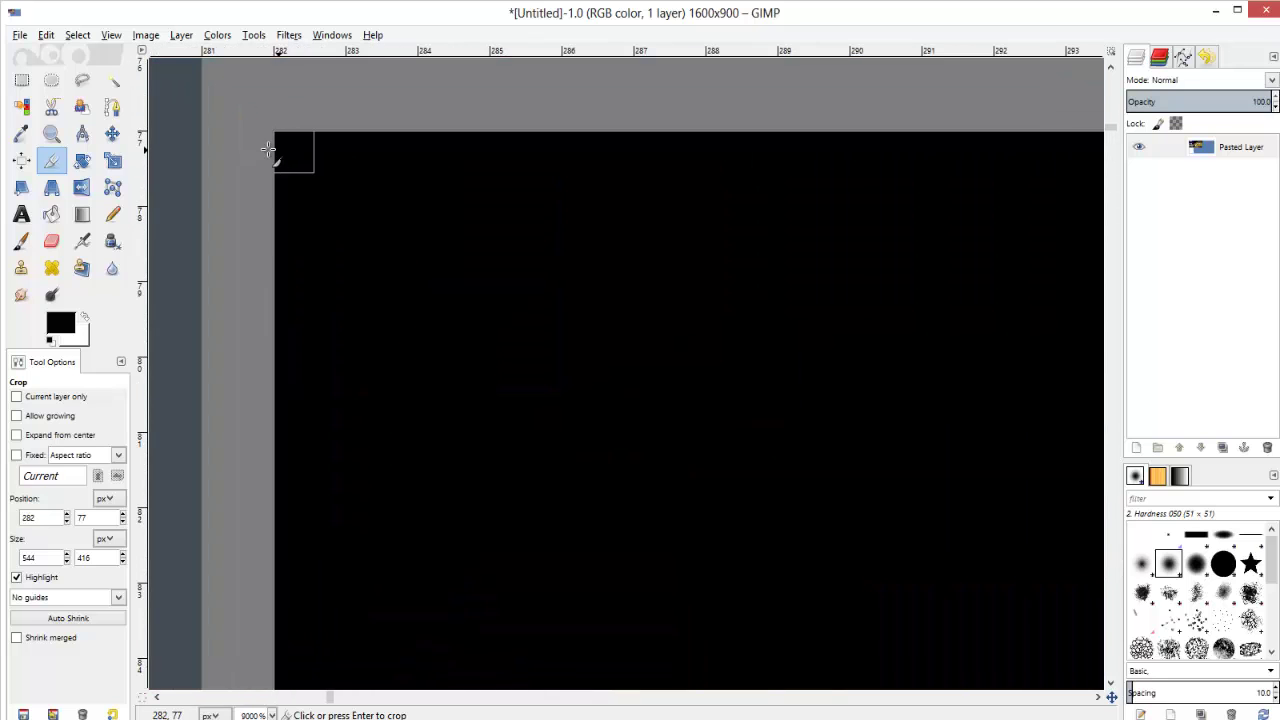
{"action": "scroll", "coordinate": [423, 423], "scroll_direction": "down", "scroll_amount": 10, "text": "ctrl"}
{"action": "scroll", "coordinate": [660, 520], "scroll_direction": "down", "scroll_amount": 5}
{"action": "scroll", "coordinate": [650, 500], "scroll_direction": "right", "scroll_amount": 5}
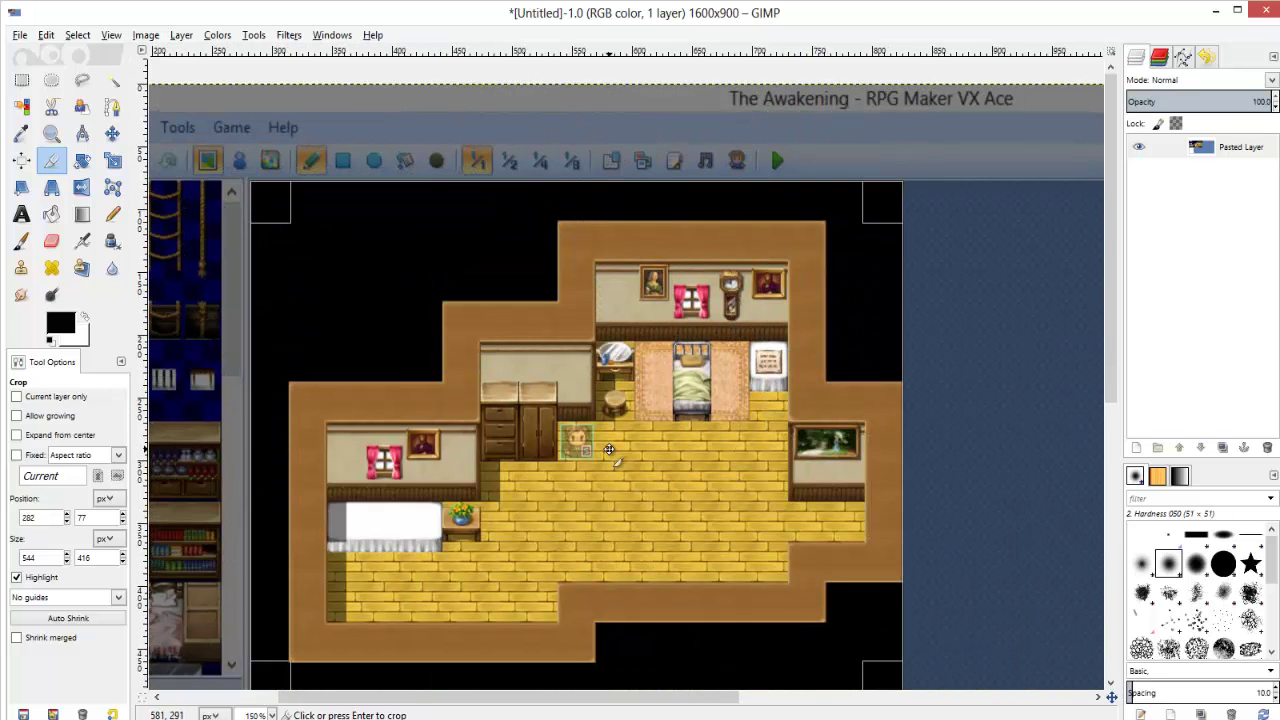
{"action": "left_click", "coordinate": [609, 450]}
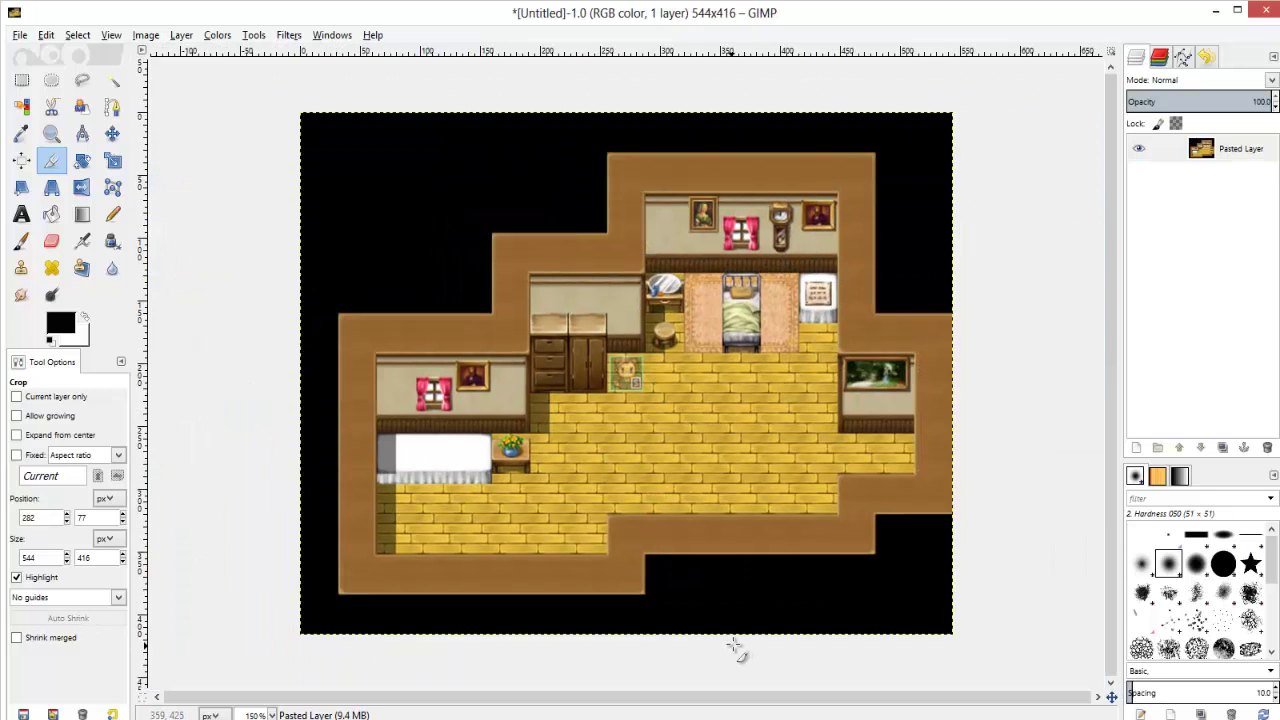
Add a transparent 544 × 416 px layer named SHADOW and fill it entirely with black
{"action": "left_click", "coordinate": [1136, 447]}
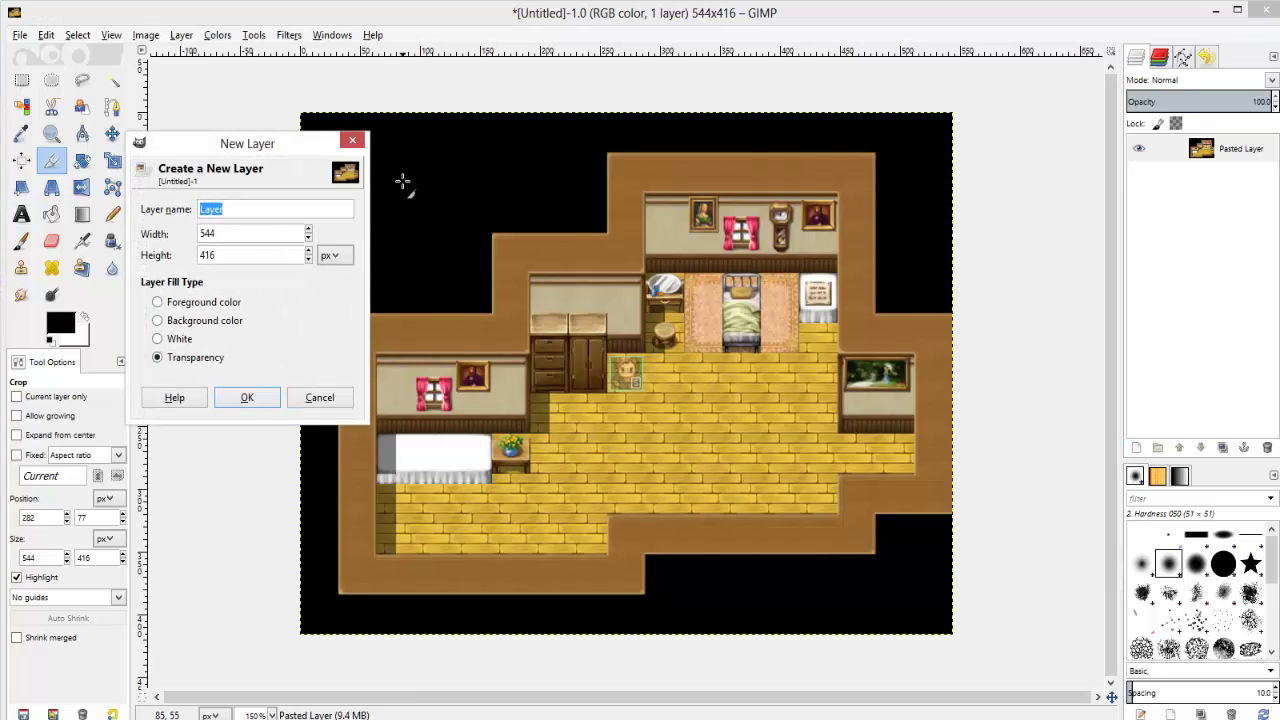
{"action": "key", "text": "Return"}
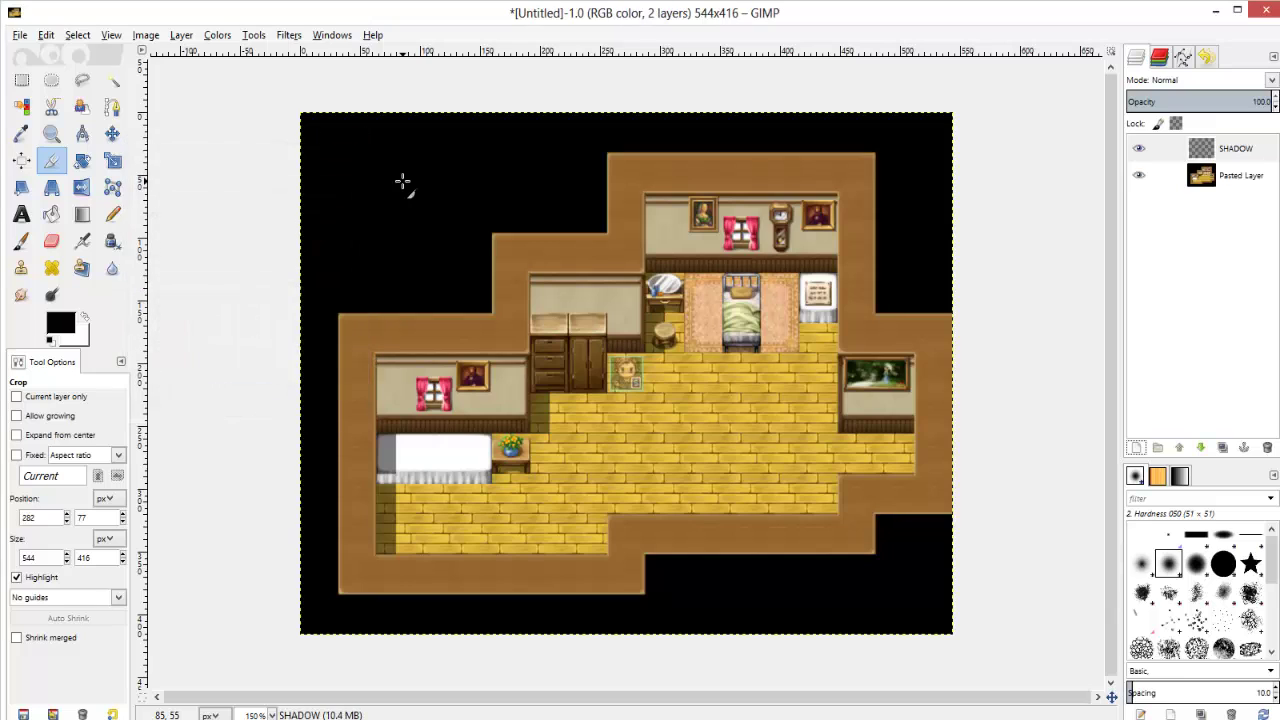
{"action": "left_click", "coordinate": [22, 244]}
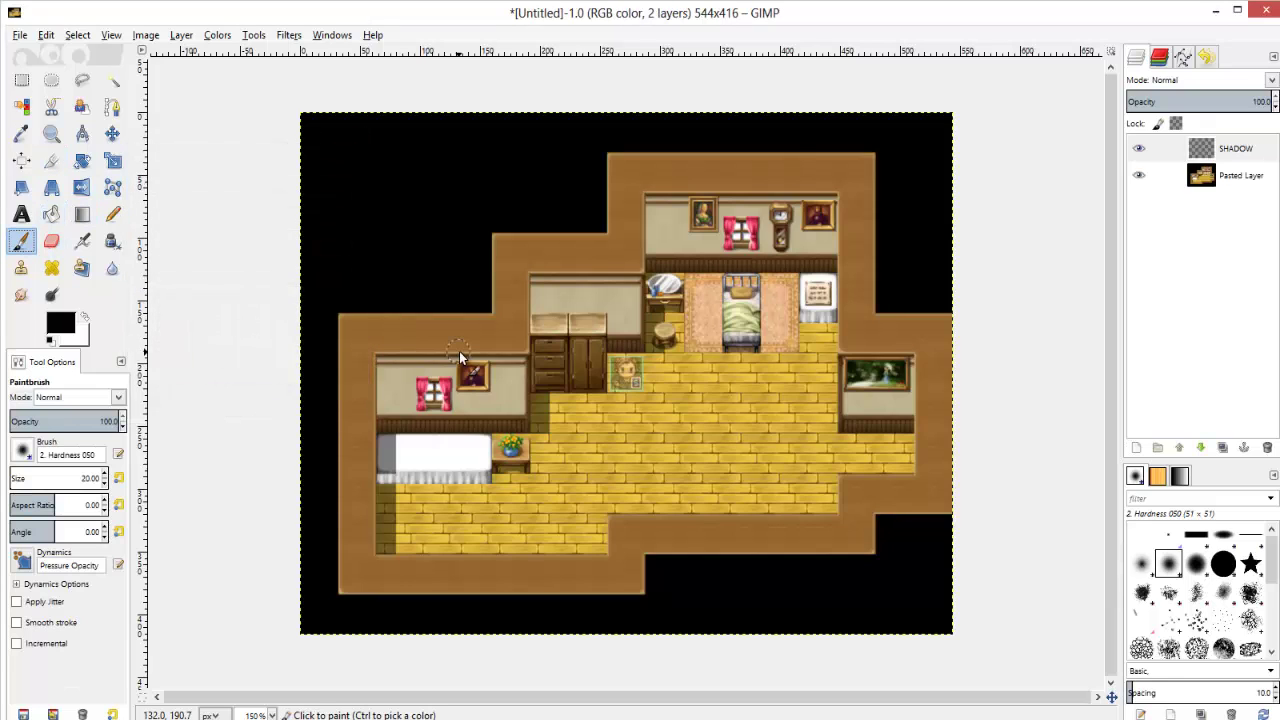
{"action": "left_click", "coordinate": [21, 294]}
{"action": "left_click", "coordinate": [50, 216]}
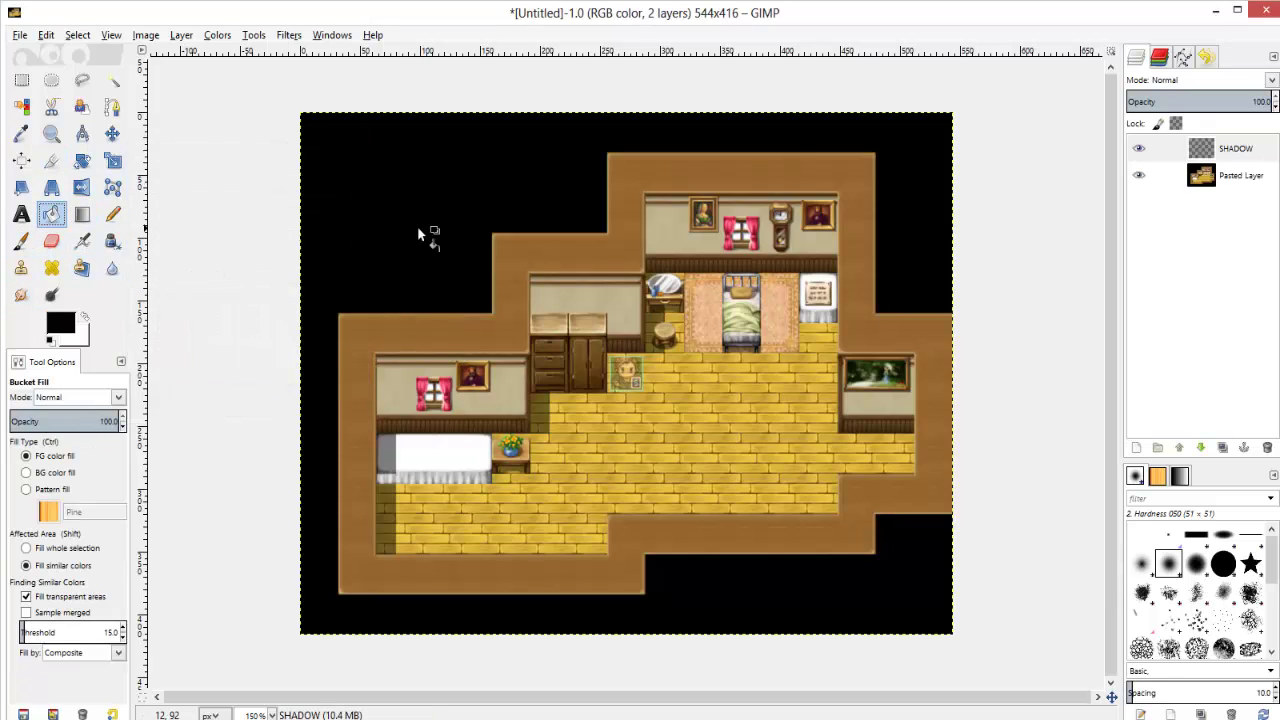
{"action": "left_click", "coordinate": [735, 192]}
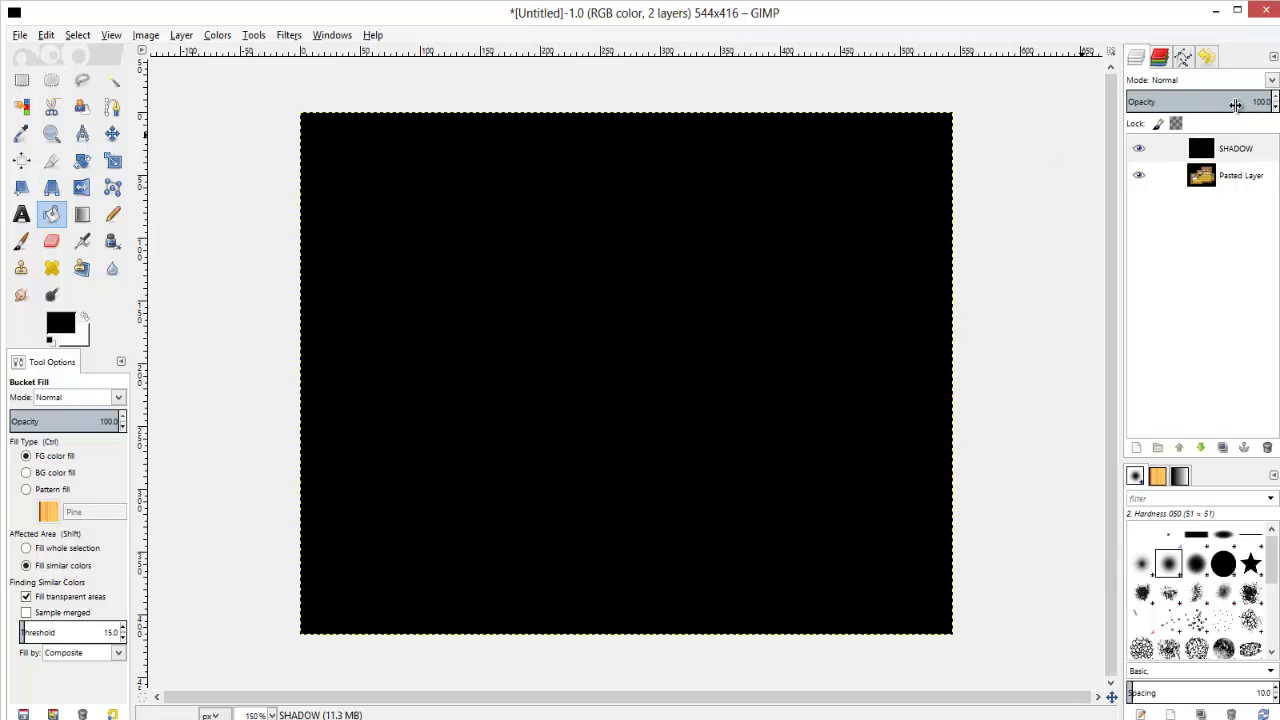
Try the SHADOW layer at 75 opacity, and set its opacity to 50
{"action": "left_click", "coordinate": [1234, 105]}
{"action": "type", "text": "75"}
{"action": "key", "text": "Return"}
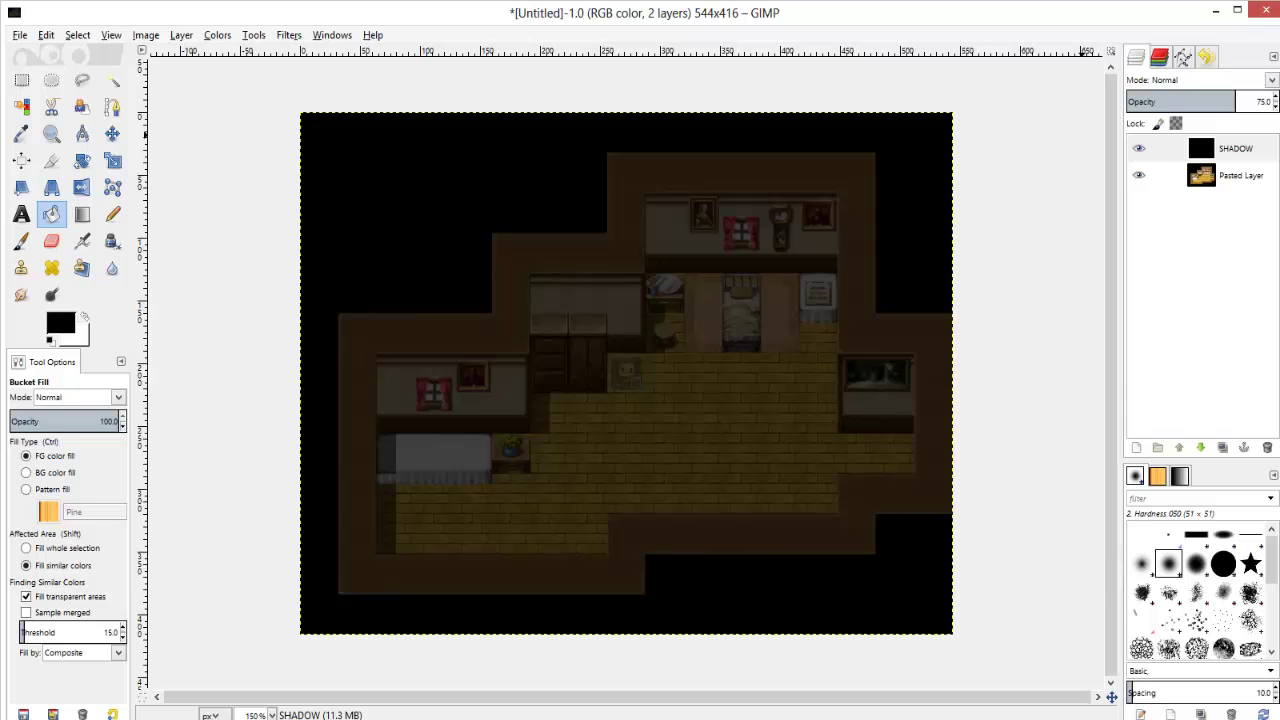
{"action": "key", "text": "ctrl+a"}
{"action": "type", "text": "50"}
{"action": "key", "text": "Return"}
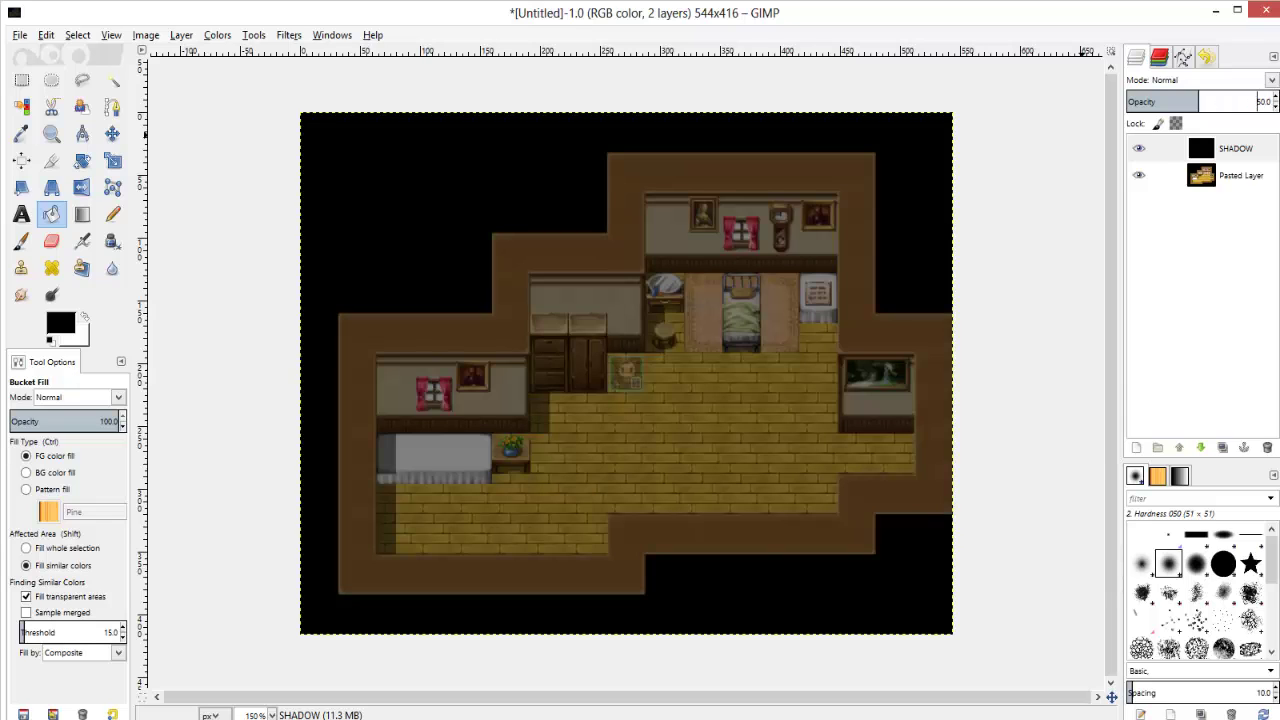
Select an ellipse of about 63 × 99 px over the upper window and bed, and add a second over the left window and white bed
{"action": "left_click", "coordinate": [51, 80]}
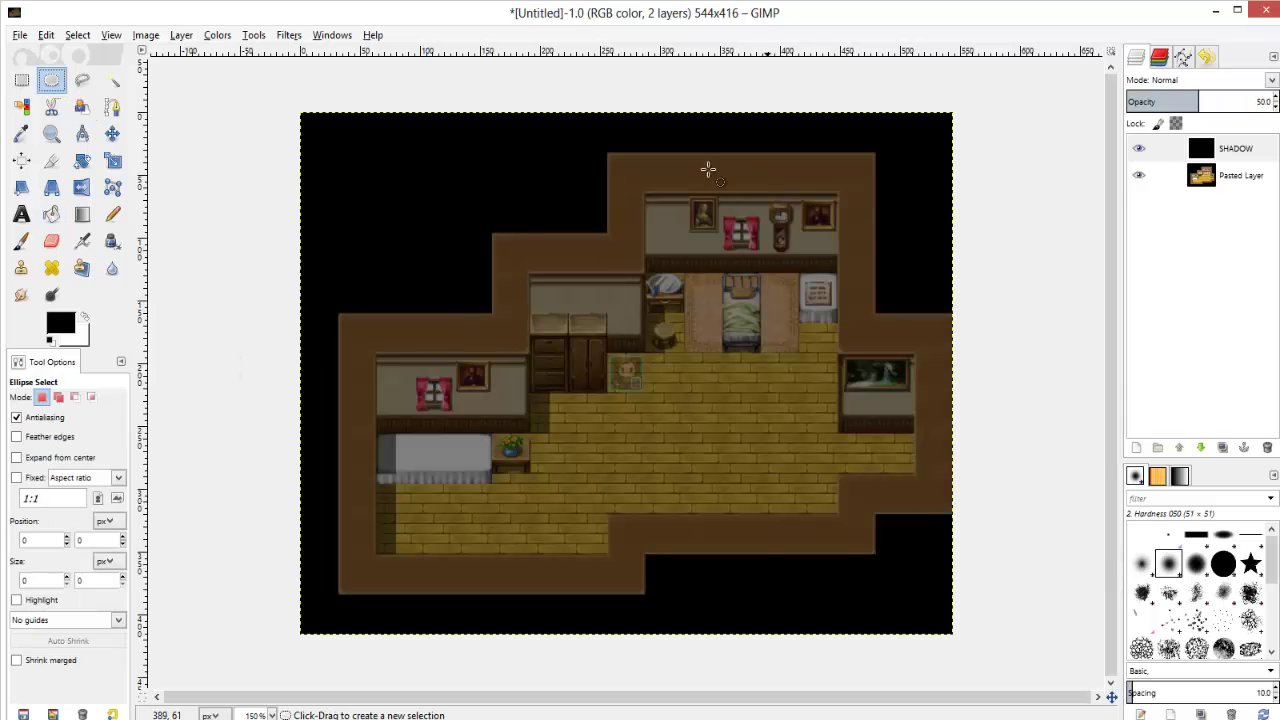
{"action": "left_click_drag", "start_coordinate": [779, 260], "coordinate": [749, 322]}
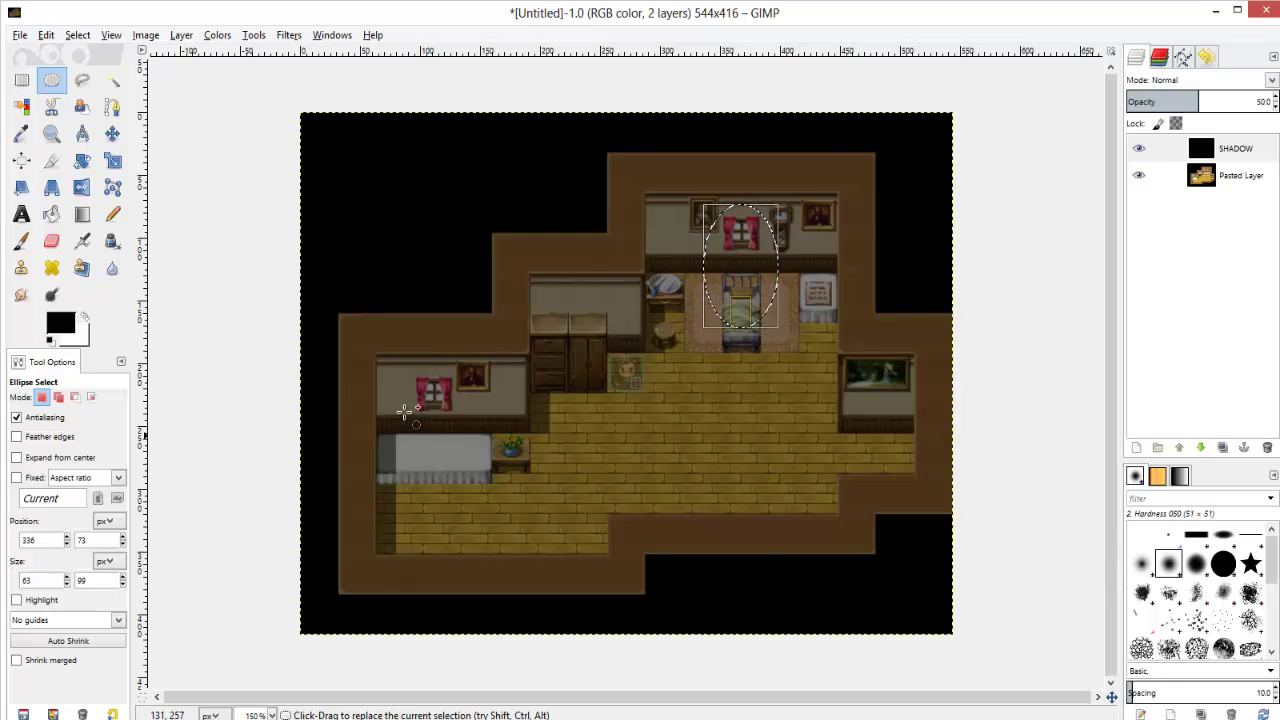
{"action": "left_click_drag", "start_coordinate": [418, 362], "coordinate": [468, 492], "text": "shift"}
{"action": "mouse_move", "coordinate": [455, 380]}
{"action": "left_mouse_down"}
{"action": "mouse_move", "coordinate": [443, 410]}
{"action": "mouse_move", "coordinate": [470, 430]}
{"action": "mouse_move", "coordinate": [455, 462]}
{"action": "left_mouse_up"}
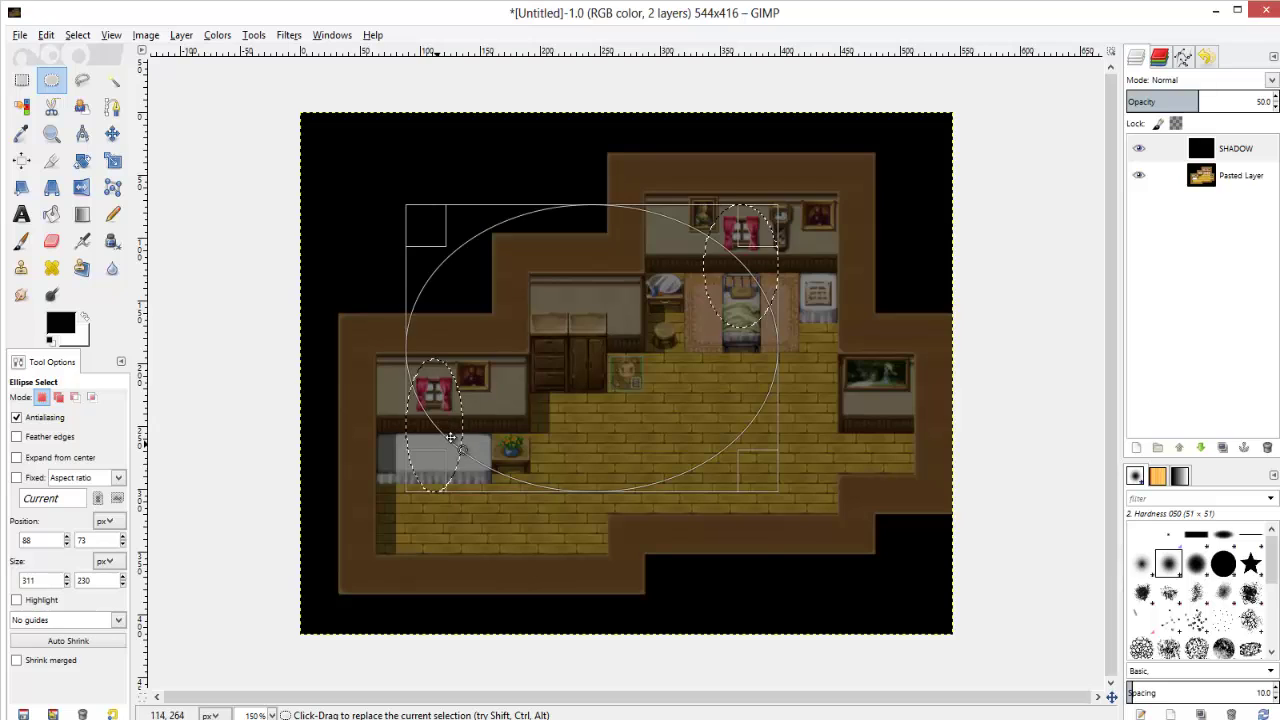
Add two ellipses to the selection across the floor's lower edge, the right one about 100 × 52 px and the other near the lower left
{"action": "key", "text": "shift"}
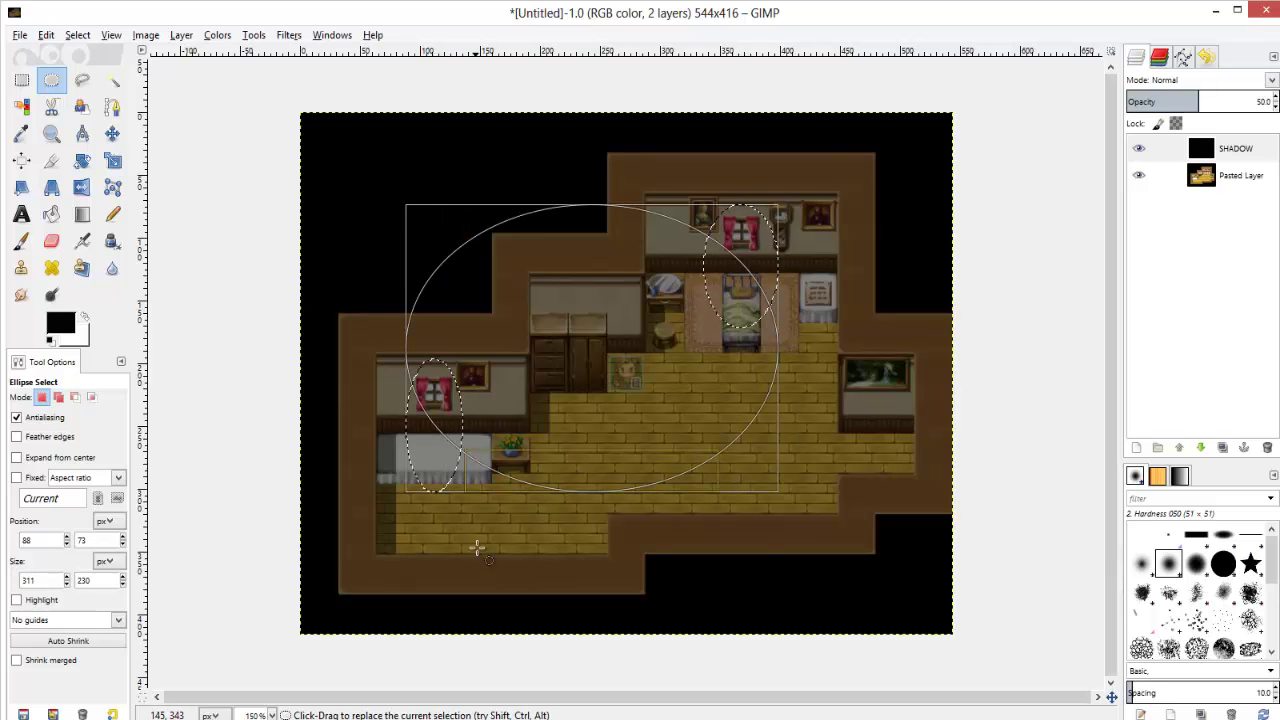
{"action": "key", "text": "shift"}
{"action": "left_click_drag", "start_coordinate": [811, 544], "coordinate": [690, 480], "text": "shift"}
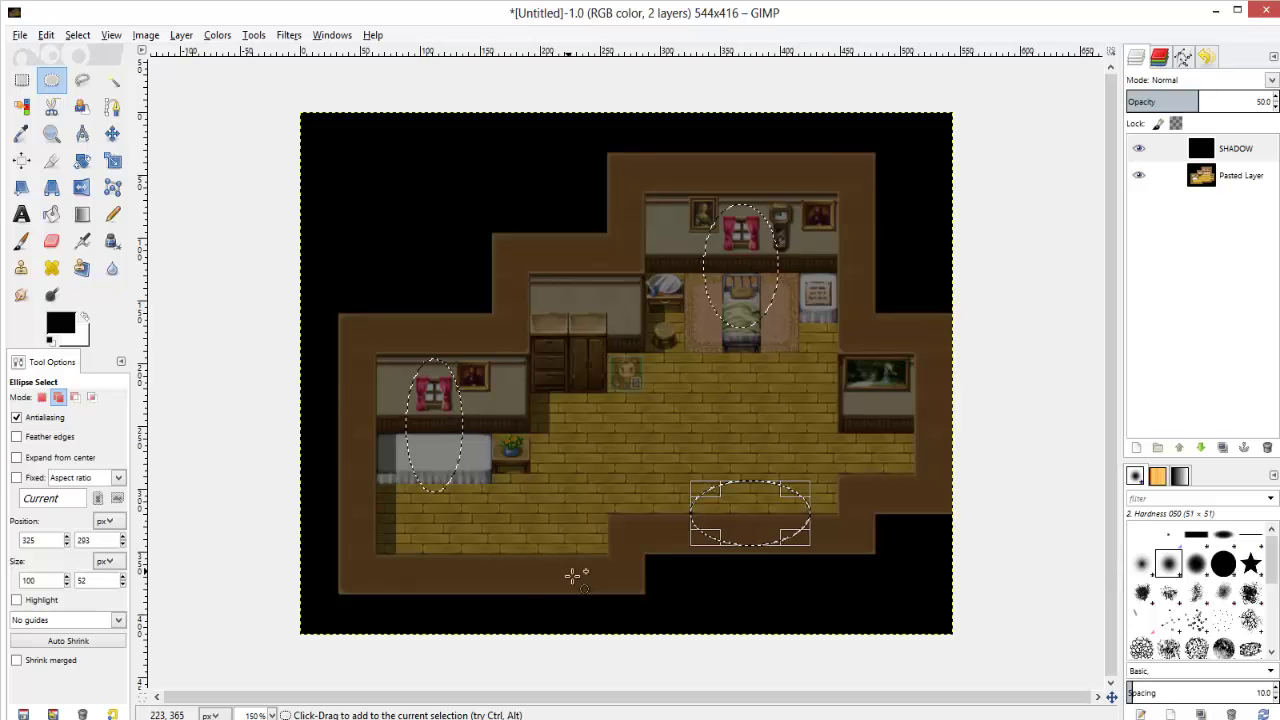
{"action": "left_click_drag", "start_coordinate": [525, 590], "coordinate": [427, 504], "text": "shift"}
Subtract a 212 × 63 px rectangle at 280, 319 from the selection to trim the lower right ellipse along the wall's edge
{"action": "key", "text": "r"}
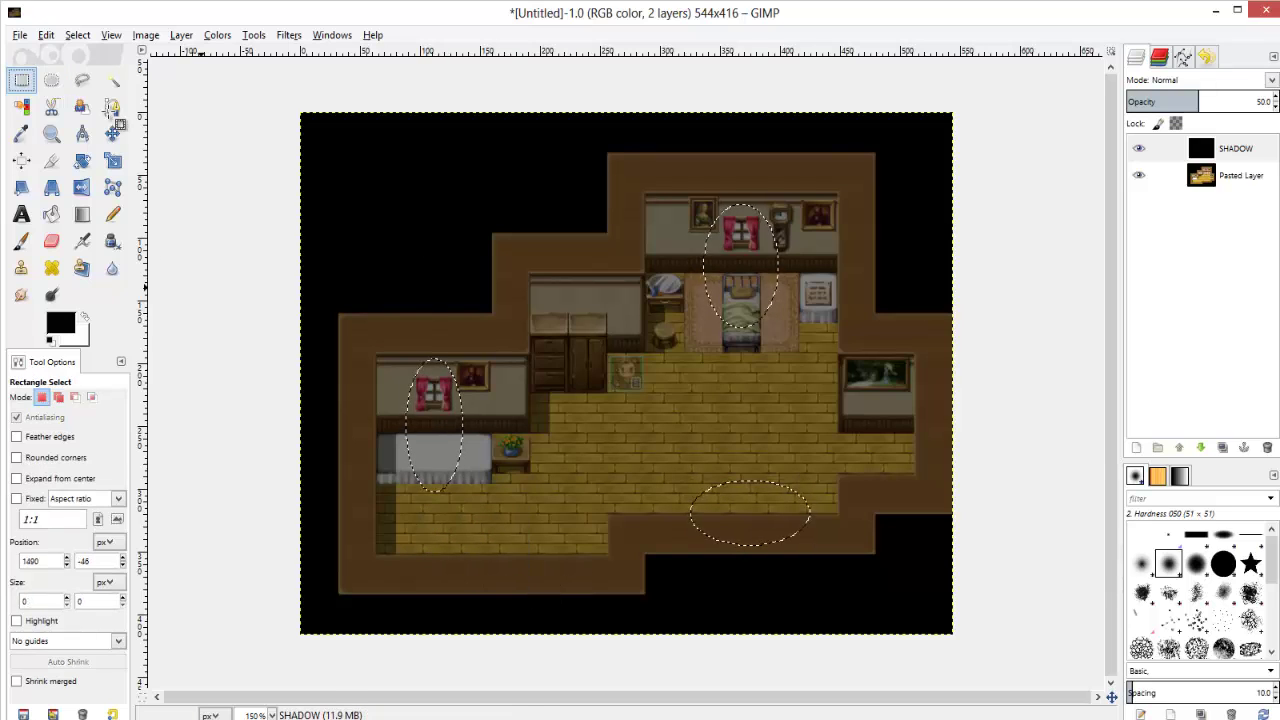
{"action": "scroll", "coordinate": [905, 585], "scroll_direction": "up", "scroll_amount": 2, "text": "ctrl"}
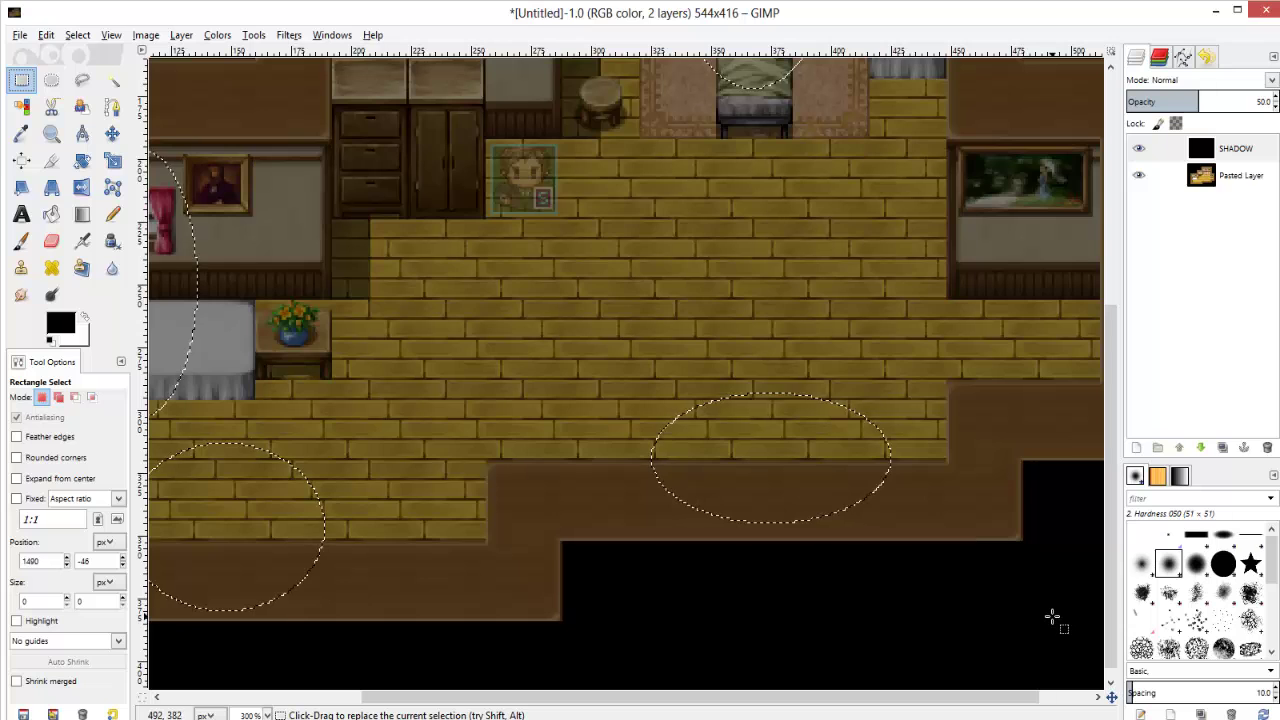
{"action": "left_click_drag", "start_coordinate": [1051, 615], "coordinate": [549, 457], "text": "shift"}
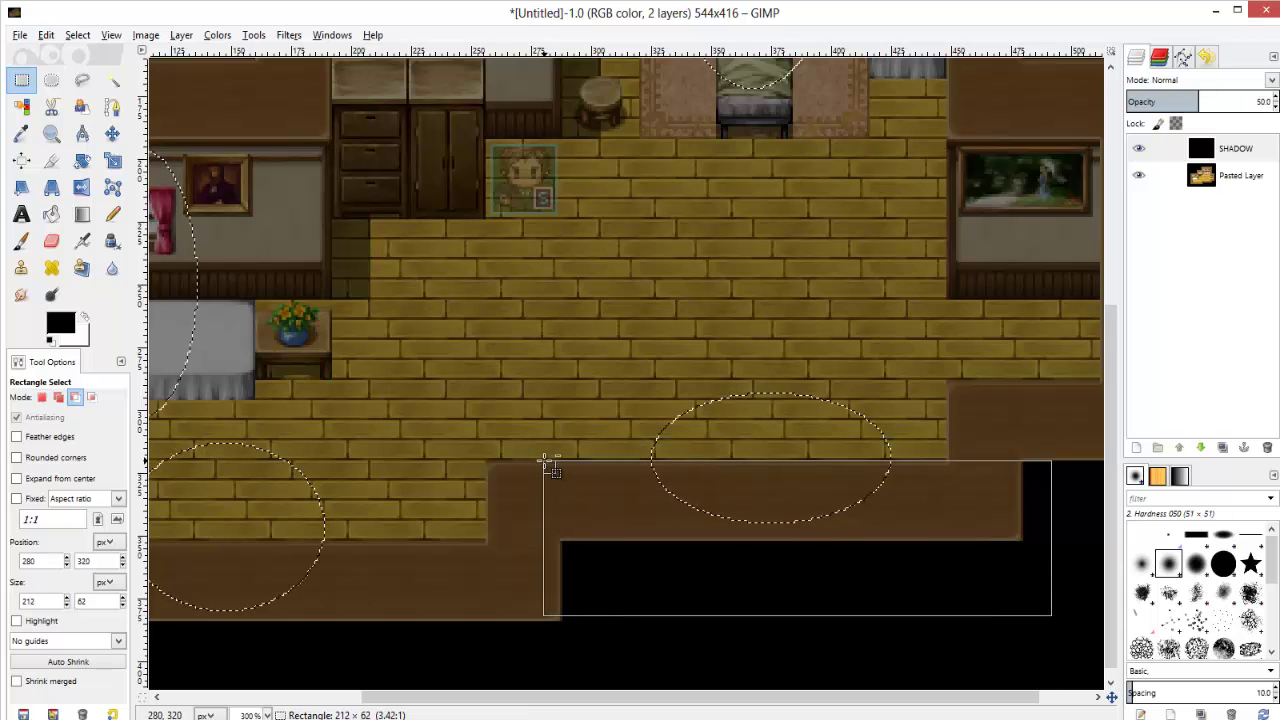
{"action": "scroll", "coordinate": [818, 492], "scroll_direction": "up", "scroll_amount": 2, "text": "ctrl"}
{"action": "scroll", "coordinate": [818, 492], "scroll_direction": "up", "scroll_amount": 4, "text": "ctrl"}
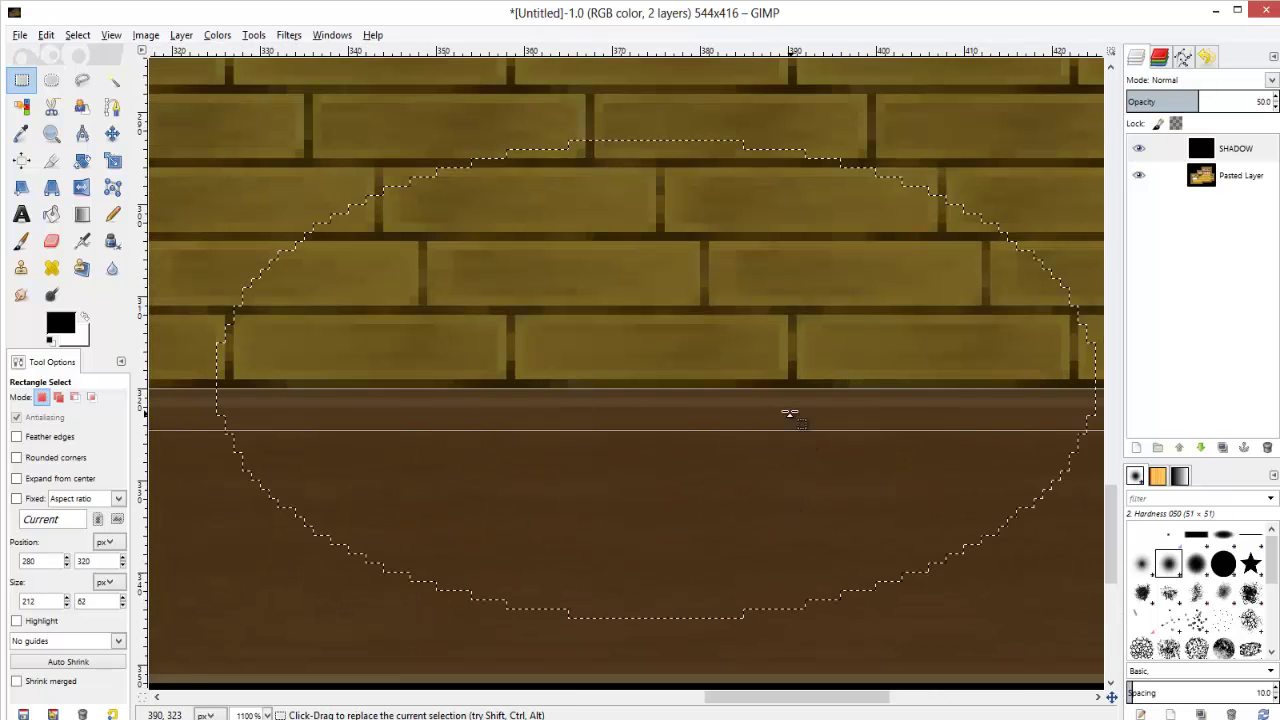
{"action": "left_click_drag", "start_coordinate": [788, 414], "coordinate": [791, 400]}
{"action": "scroll", "coordinate": [646, 520], "scroll_direction": "down", "scroll_amount": 5, "text": "ctrl"}
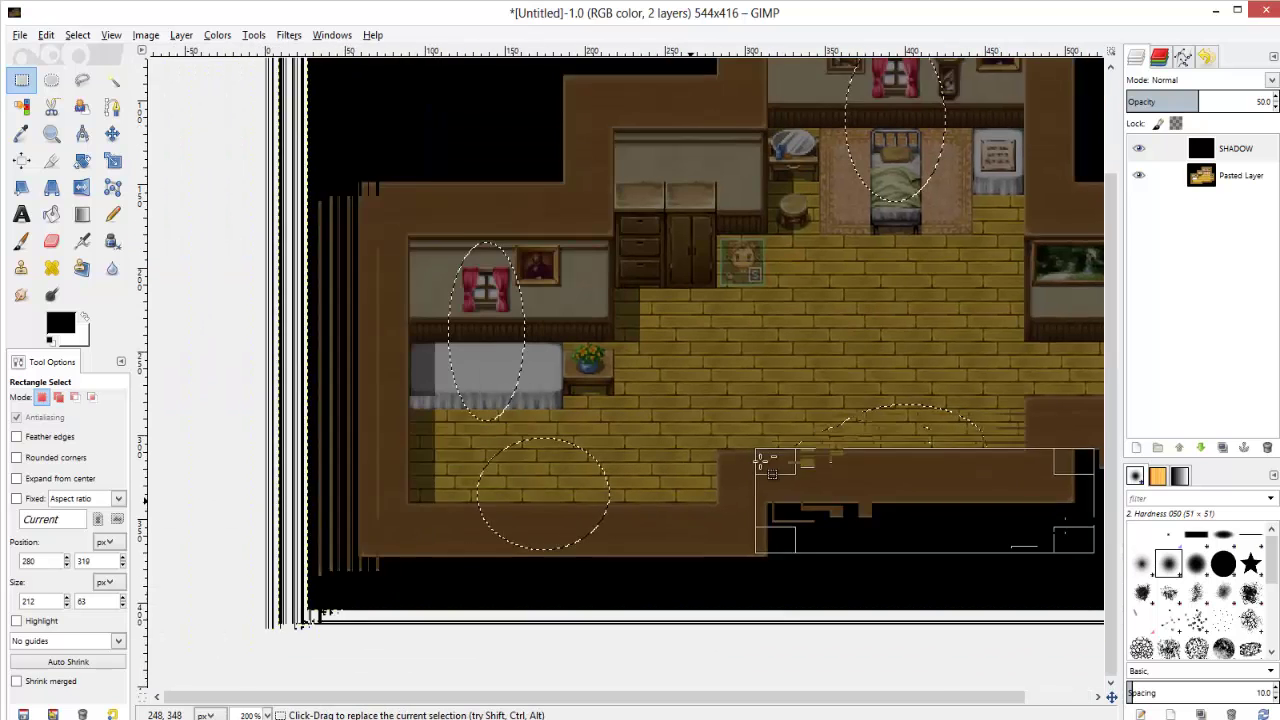
Subtract a 194 × 59 px rectangle at 67, 351 from the selection to trim the lower left ellipse along the wall's edge
{"action": "left_click_drag", "start_coordinate": [791, 557], "coordinate": [489, 471], "text": "ctrl"}
{"action": "scroll", "coordinate": [608, 476], "scroll_direction": "up", "scroll_amount": 1, "text": "ctrl"}
{"action": "scroll", "coordinate": [606, 476], "scroll_direction": "up", "scroll_amount": 6, "text": "ctrl"}
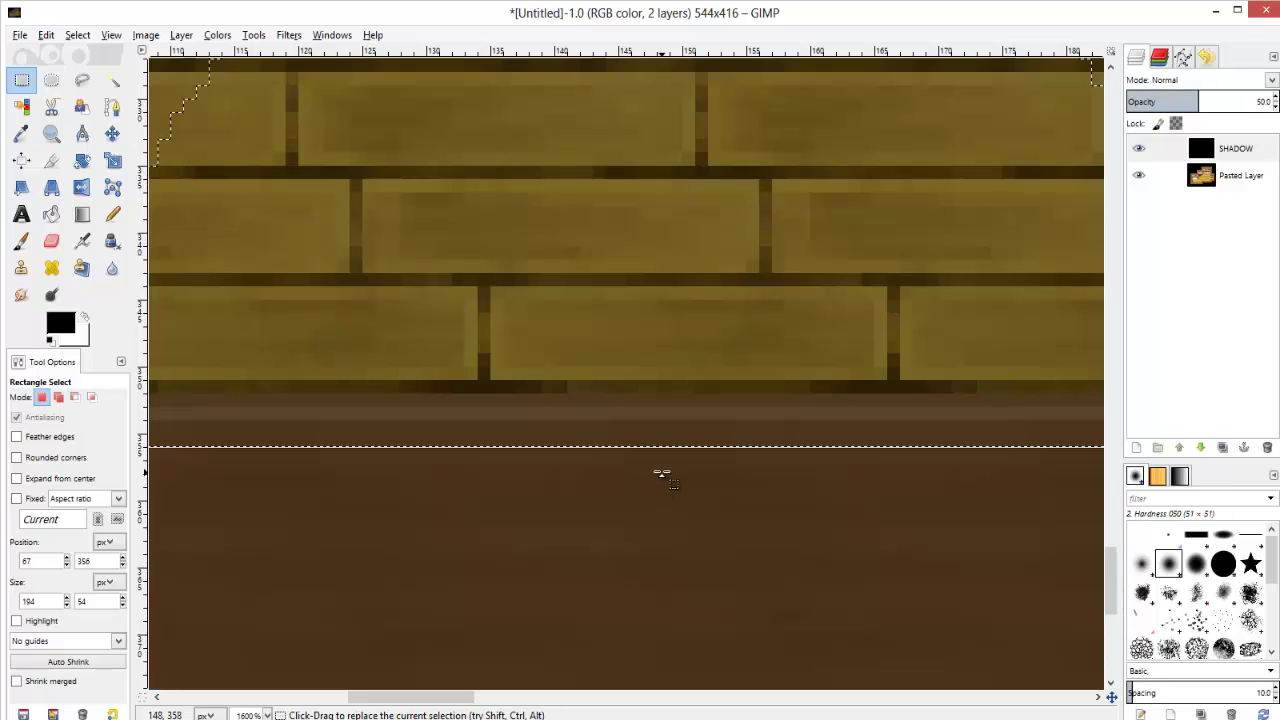
{"action": "scroll", "coordinate": [628, 490], "scroll_direction": "down", "scroll_amount": 1, "text": "ctrl"}
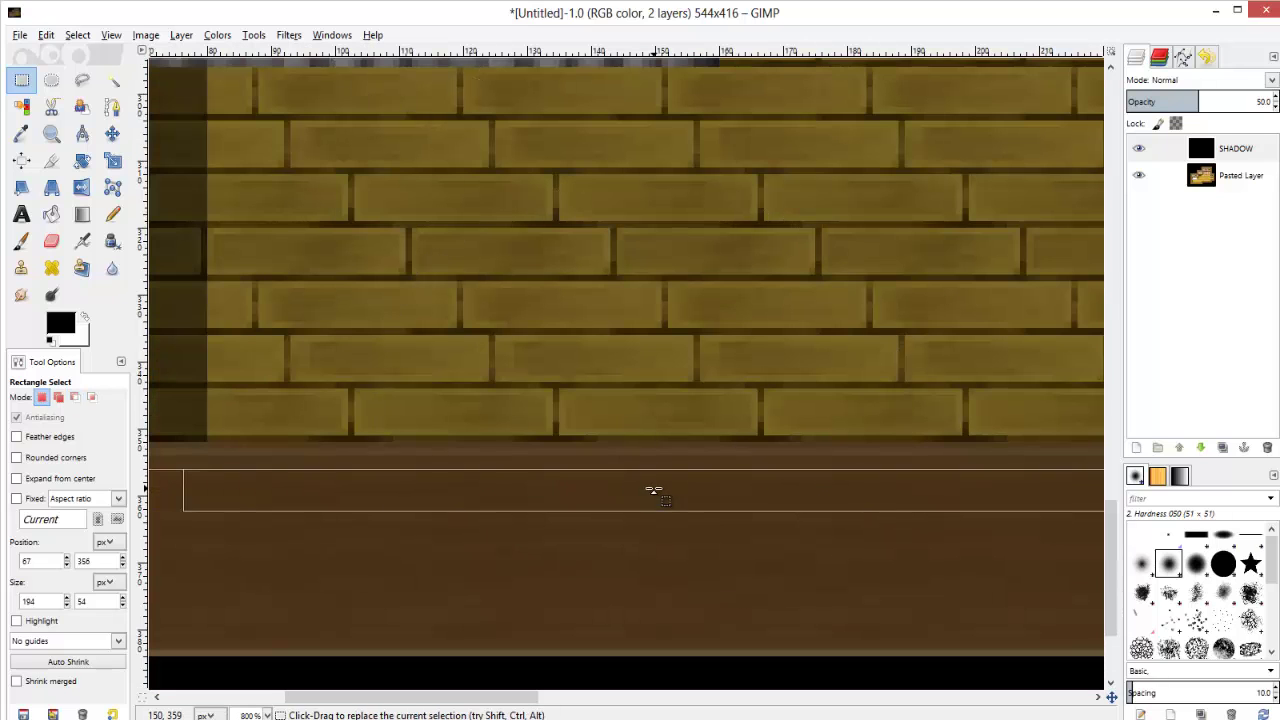
{"action": "left_click_drag", "start_coordinate": [654, 489], "coordinate": [635, 460]}
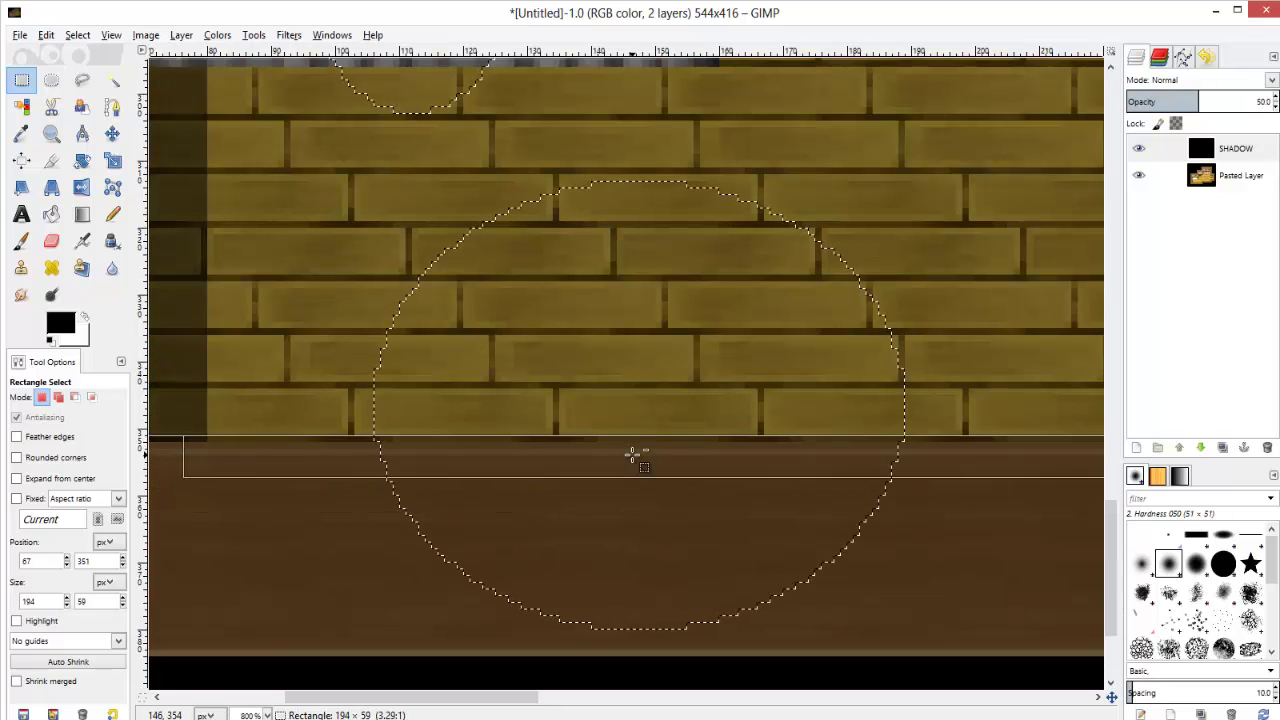
{"action": "scroll", "coordinate": [640, 450], "scroll_direction": "down", "scroll_amount": 5, "text": "ctrl"}
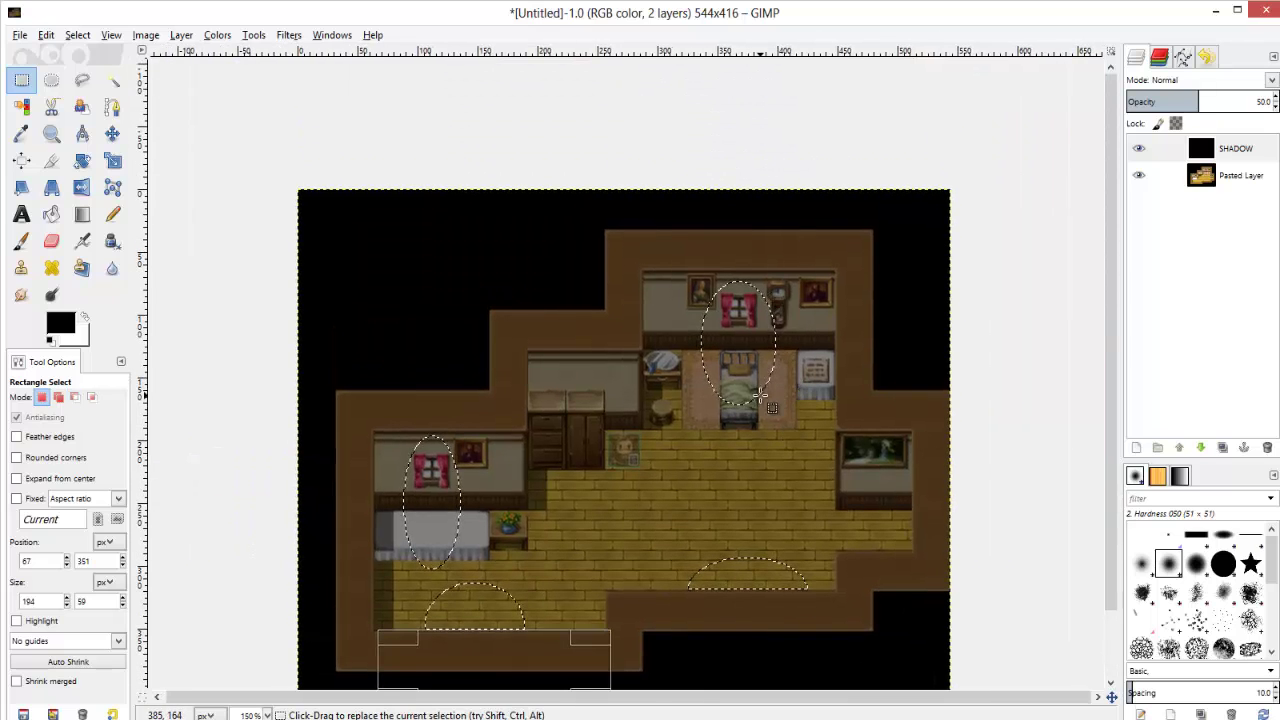
Feather the combined selection by 5 px, delete the selected areas from the SHADOW layer, and clear the selection
{"action": "scroll", "coordinate": [571, 466], "scroll_direction": "up", "scroll_amount": 4, "text": "ctrl"}
{"action": "scroll", "coordinate": [594, 486], "scroll_direction": "down", "scroll_amount": 4, "text": "ctrl"}
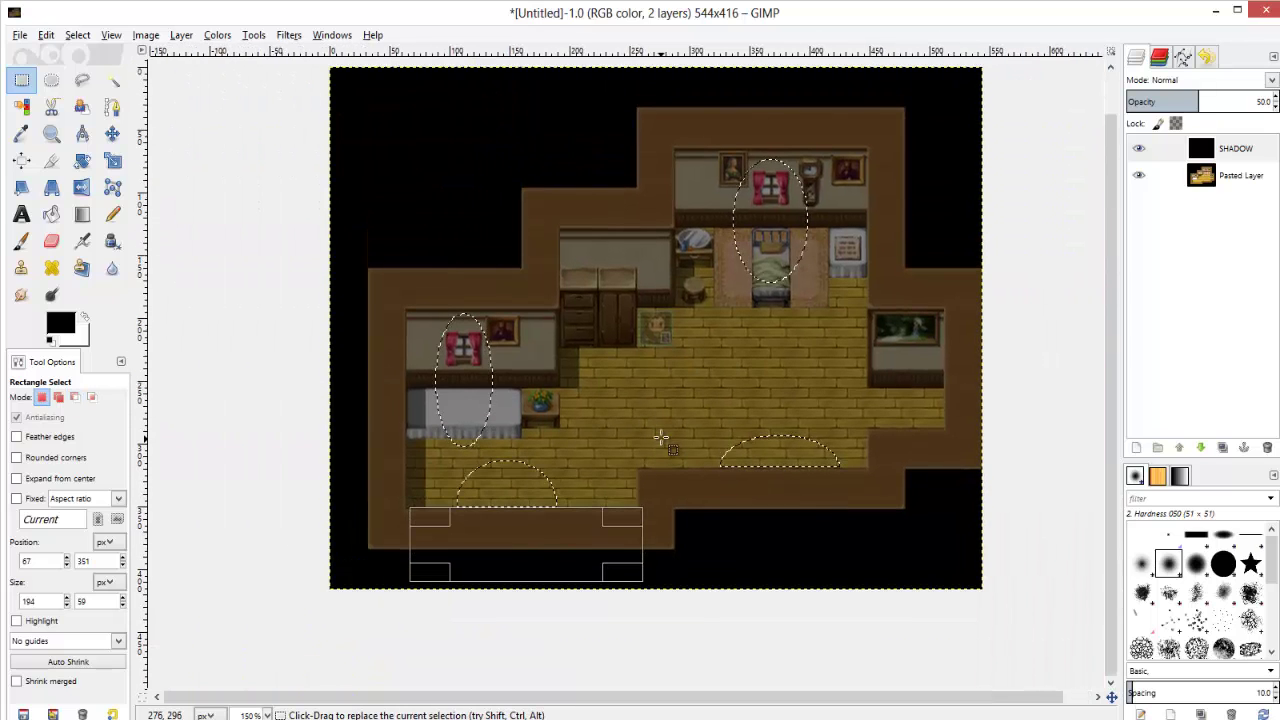
{"action": "right_click", "coordinate": [745, 368]}
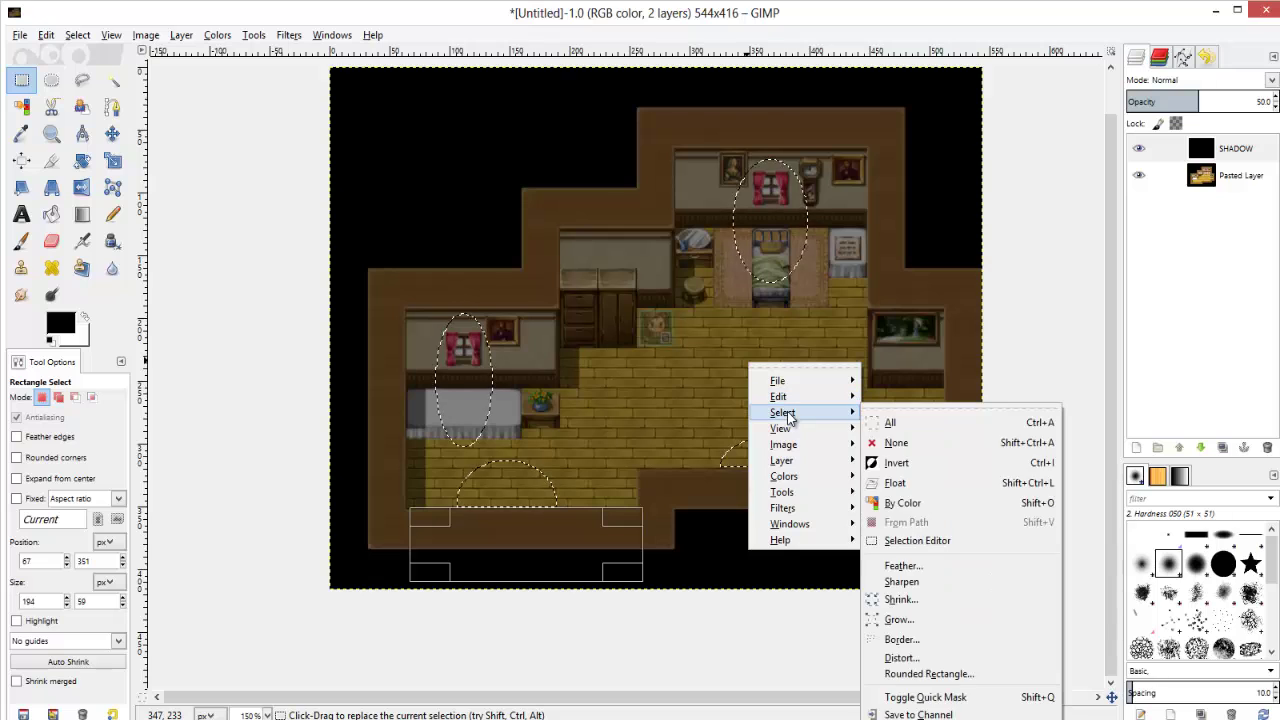
{"action": "left_click", "coordinate": [606, 382]}
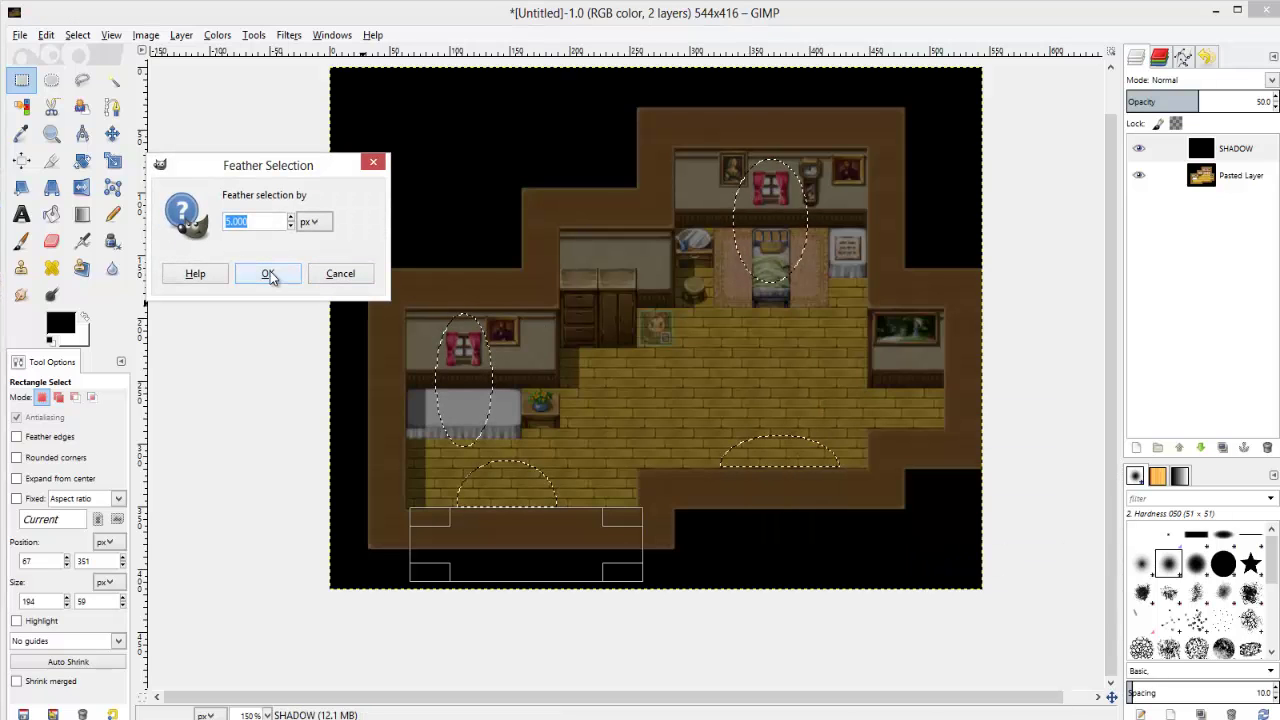
{"action": "left_click", "coordinate": [268, 274]}
{"action": "key", "text": "Delete"}
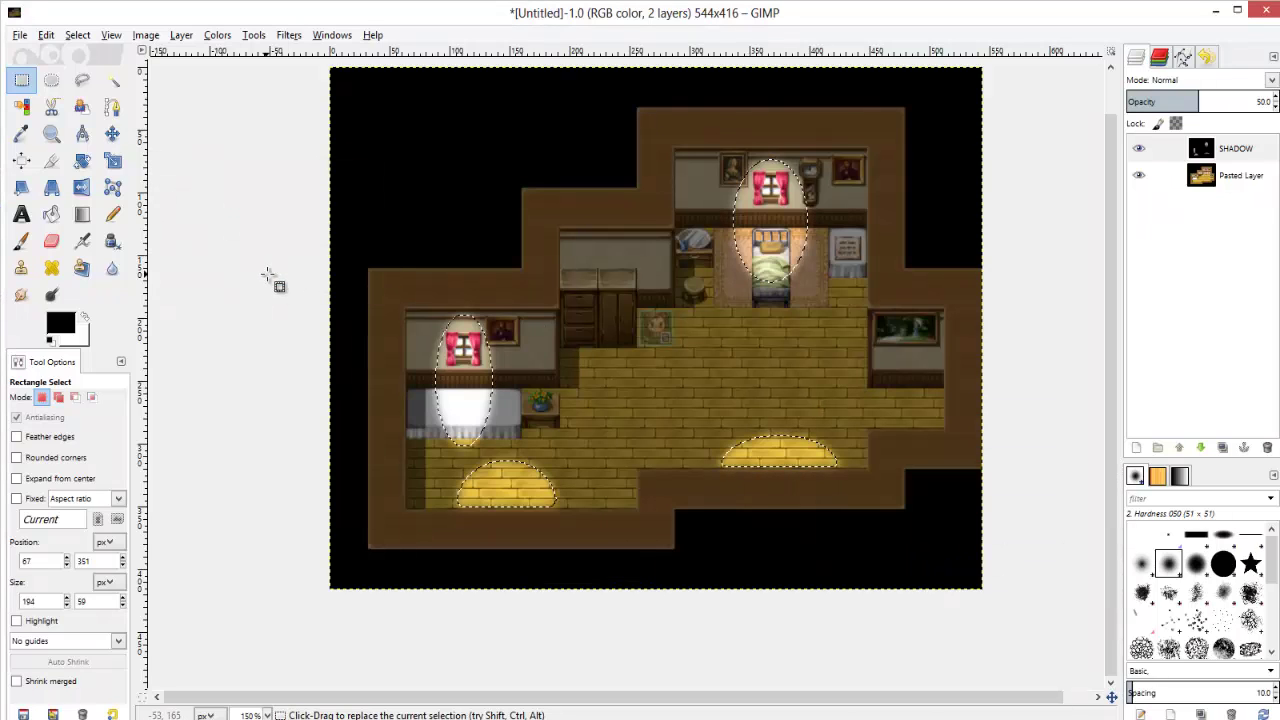
{"action": "left_click", "coordinate": [394, 107]}
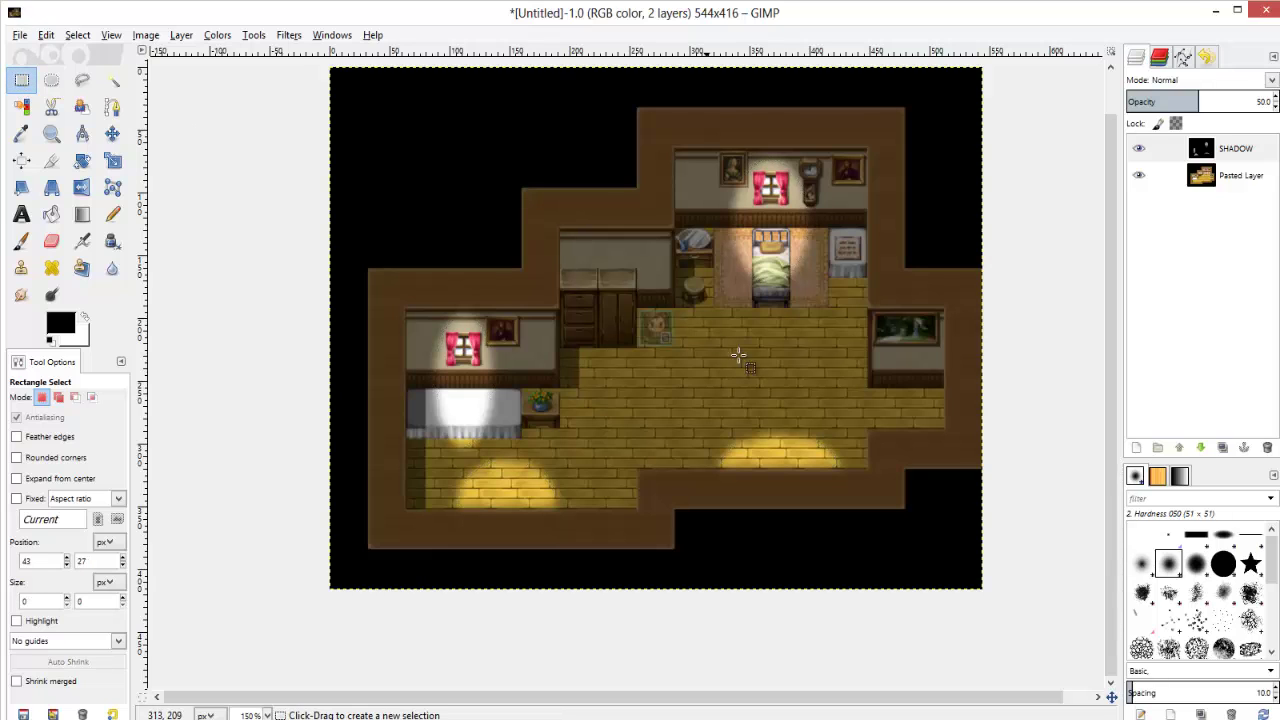
Apply a Gaussian Blur with a 15 px radius to the SHADOW layer to soften the edges of the light areas
{"action": "right_click", "coordinate": [489, 318]}
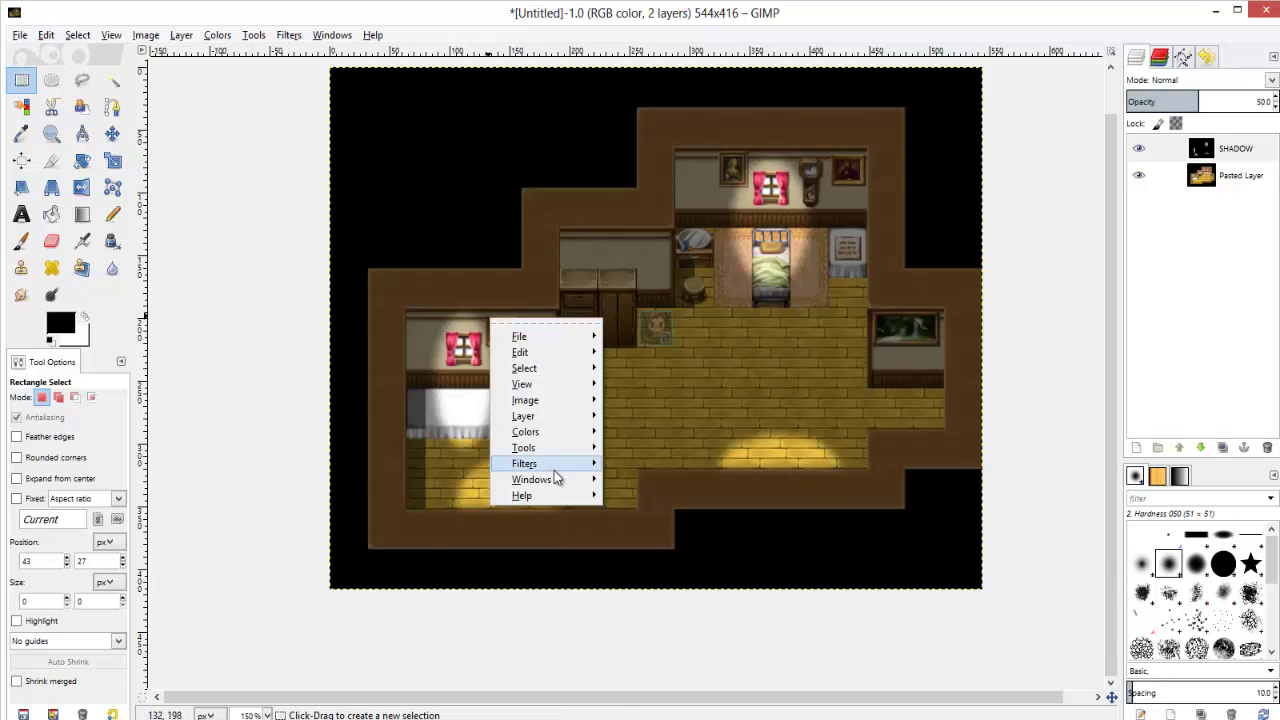
{"action": "mouse_move", "coordinate": [560, 463]}
{"action": "mouse_move", "coordinate": [810, 487]}
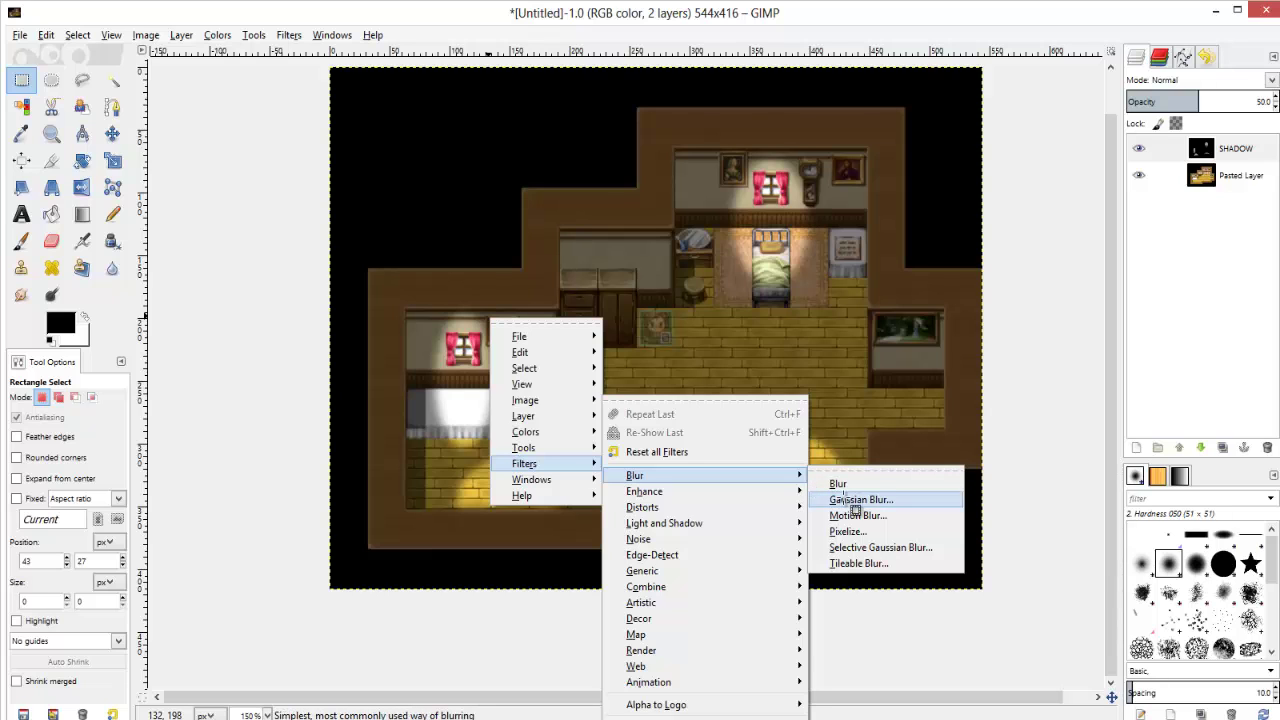
{"action": "left_click", "coordinate": [855, 500]}
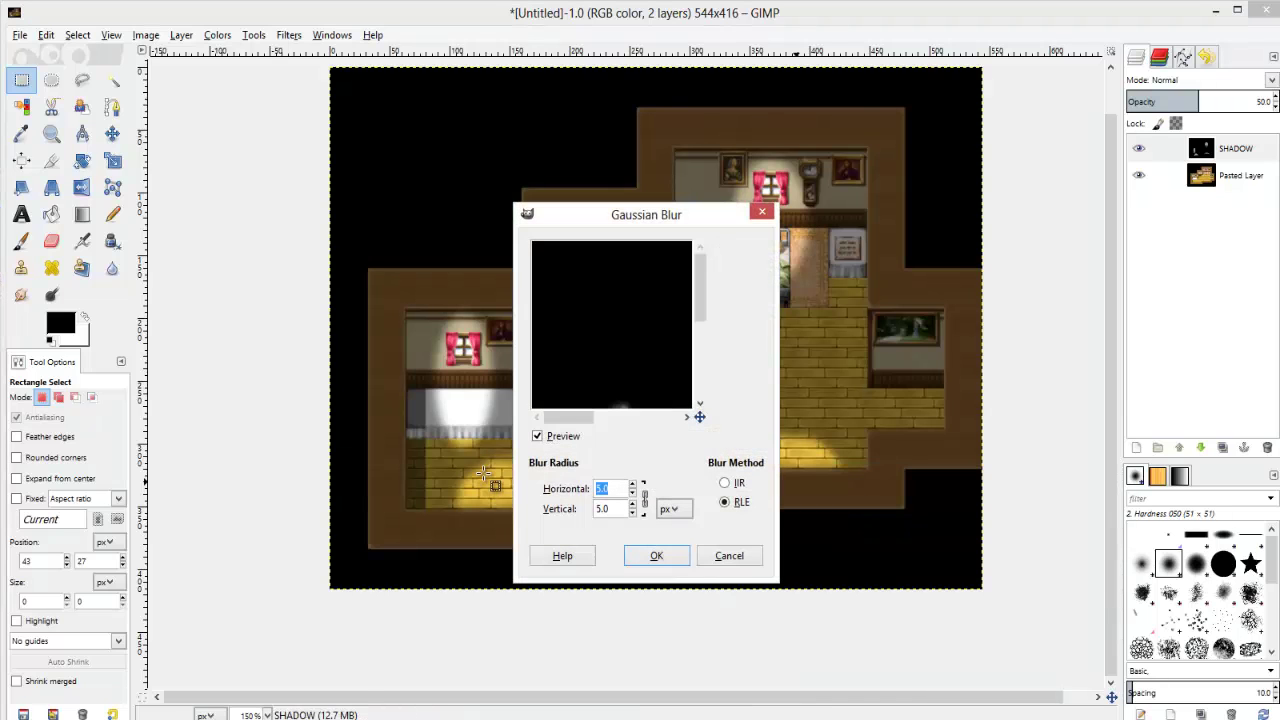
{"action": "type", "text": "15"}
{"action": "left_click", "coordinate": [655, 556]}
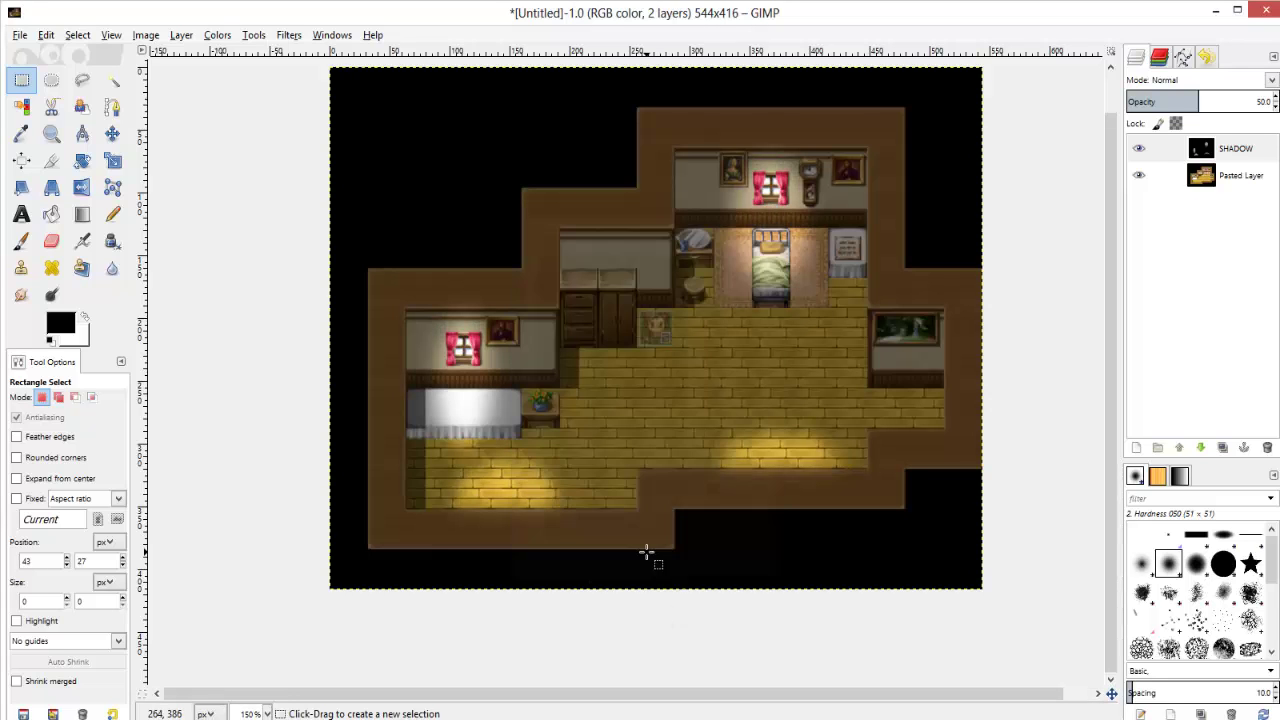
Inspect the blurred light areas and set the SHADOW layer's opacity to 46.2
{"action": "scroll", "coordinate": [765, 572], "scroll_direction": "up", "scroll_amount": 3, "text": "ctrl"}
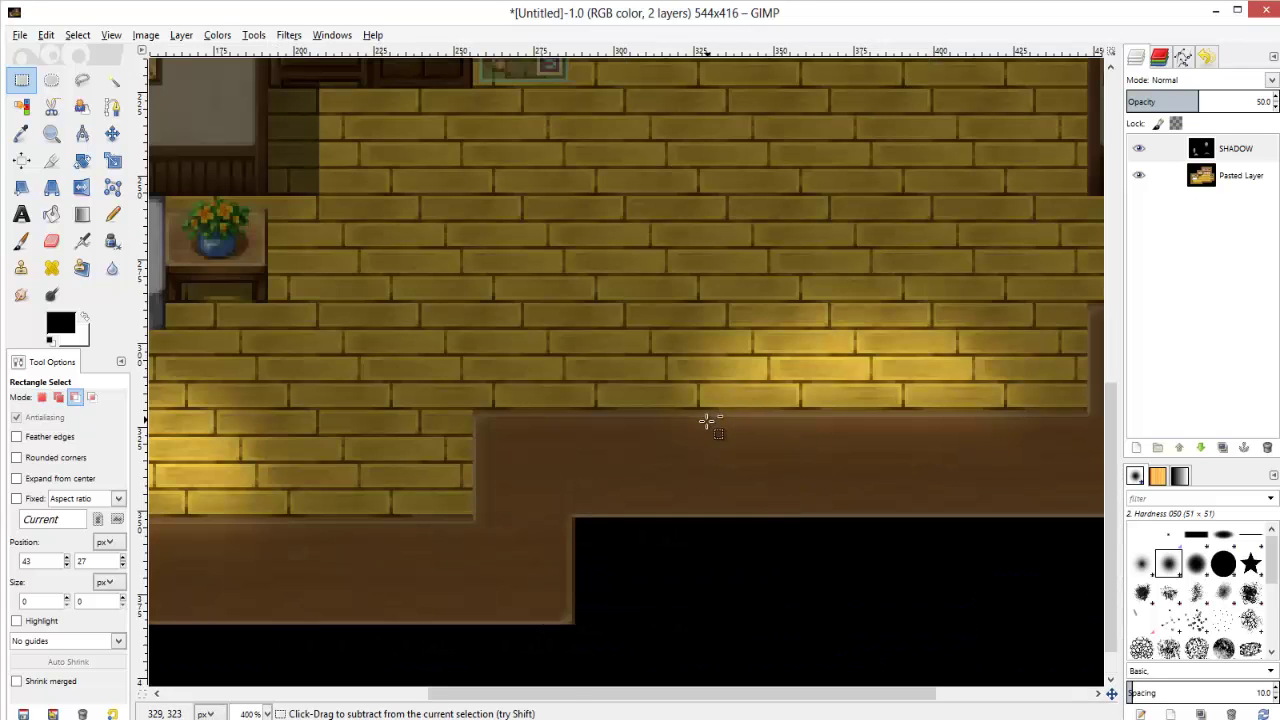
{"action": "scroll", "coordinate": [707, 421], "scroll_direction": "up", "scroll_amount": 3, "text": "ctrl"}
{"action": "scroll", "coordinate": [750, 455], "scroll_direction": "down", "scroll_amount": 4, "text": "ctrl"}
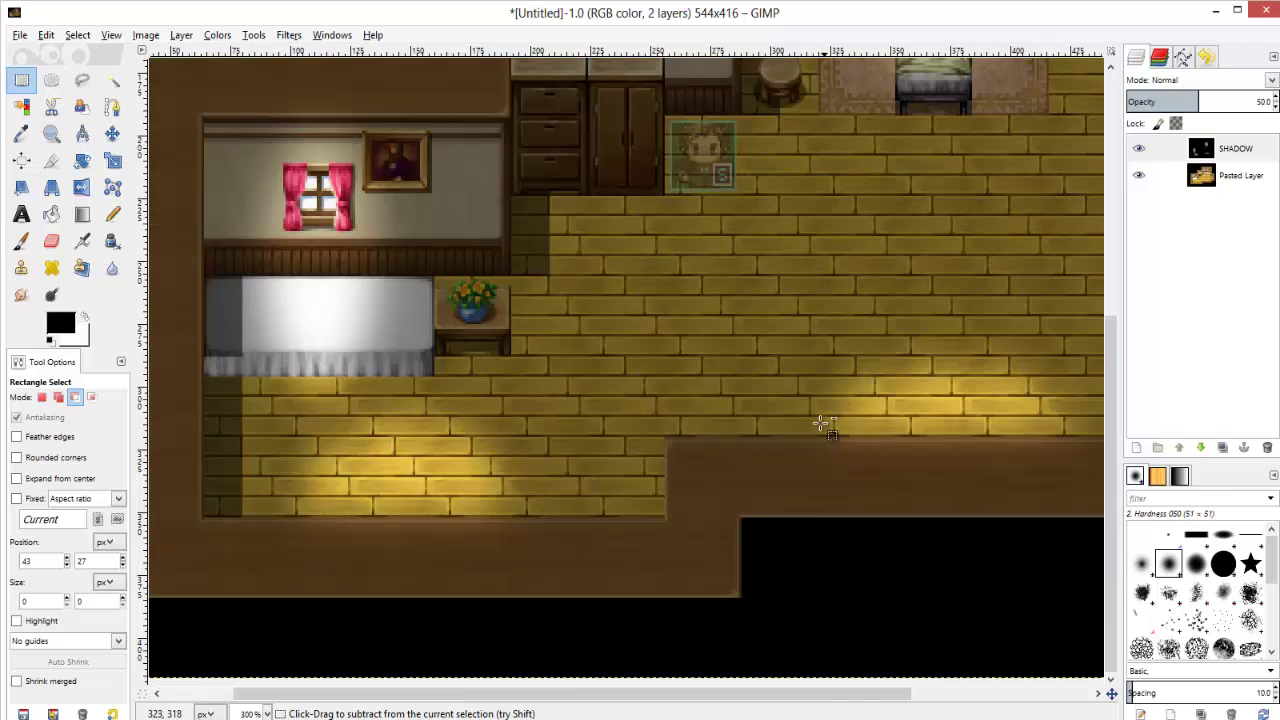
{"action": "scroll", "coordinate": [626, 523], "scroll_direction": "down", "scroll_amount": 2, "text": "ctrl"}
{"action": "scroll", "coordinate": [691, 509], "scroll_direction": "up", "scroll_amount": 2, "text": "ctrl"}
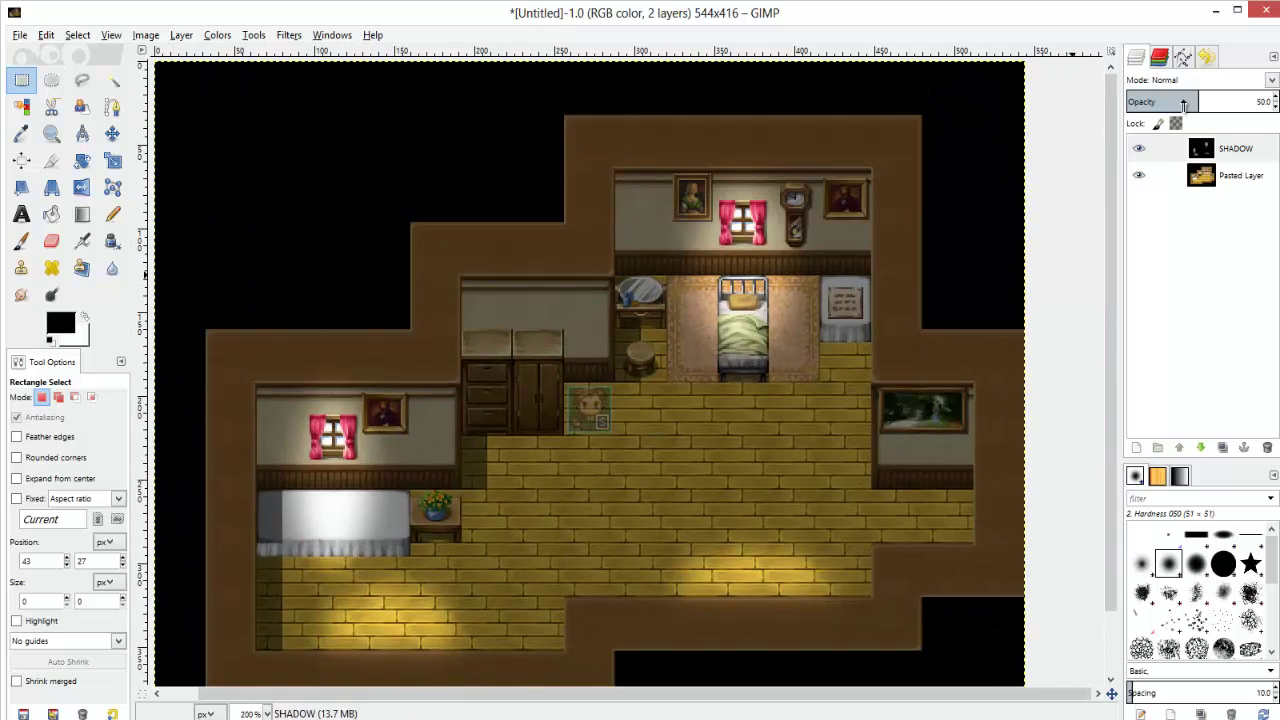
{"action": "mouse_move", "coordinate": [1183, 104]}
{"action": "left_mouse_down"}
{"action": "mouse_move", "coordinate": [1060, 102]}
{"action": "mouse_move", "coordinate": [1275, 102]}
{"action": "mouse_move", "coordinate": [1145, 102]}
{"action": "mouse_move", "coordinate": [1197, 106]}
{"action": "left_mouse_up"}
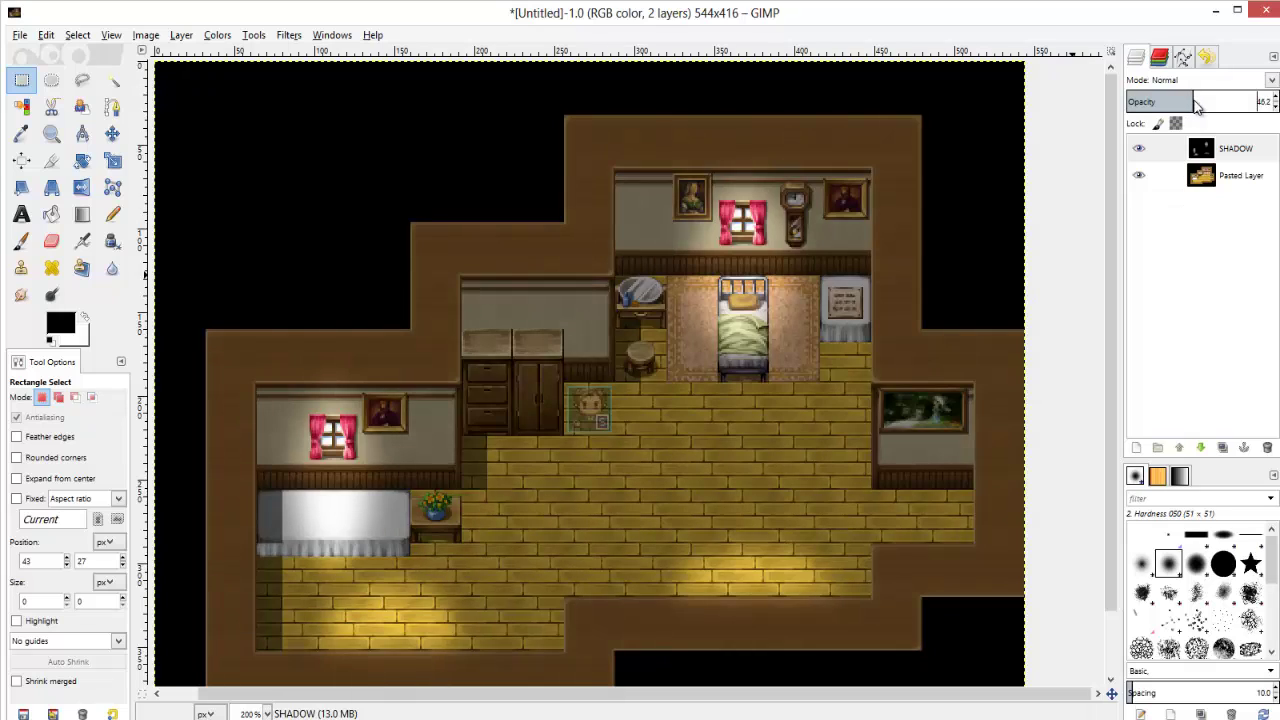
{"action": "scroll", "coordinate": [710, 357], "scroll_direction": "down", "scroll_amount": 4, "text": "ctrl"}
{"action": "scroll", "coordinate": [710, 357], "scroll_direction": "up", "scroll_amount": 3, "text": "ctrl"}
{"action": "scroll", "coordinate": [710, 357], "scroll_direction": "up", "scroll_amount": 1, "text": "ctrl"}
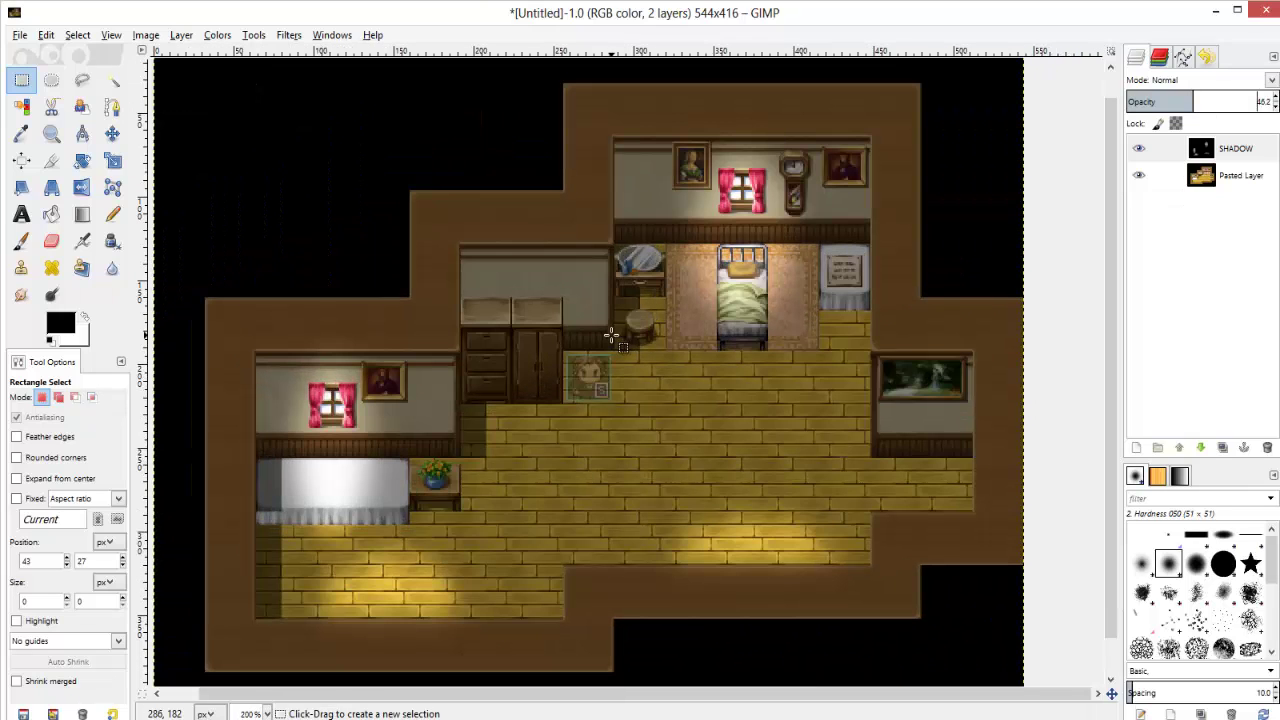
{"action": "scroll", "coordinate": [608, 341], "scroll_direction": "up", "scroll_amount": 1}
Add a new transparent 544 × 416 px layer directly above the Pasted Layer and make it active
{"action": "left_click", "coordinate": [1235, 176]}
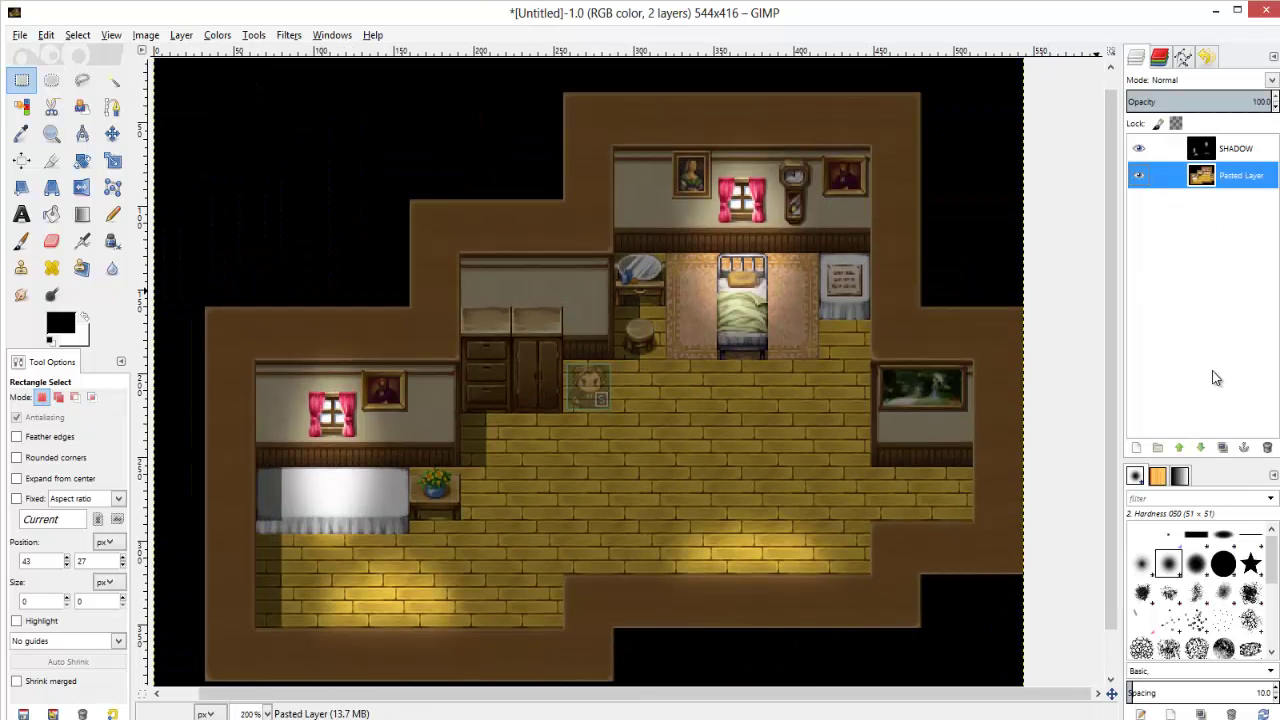
{"action": "left_click", "coordinate": [1145, 449]}
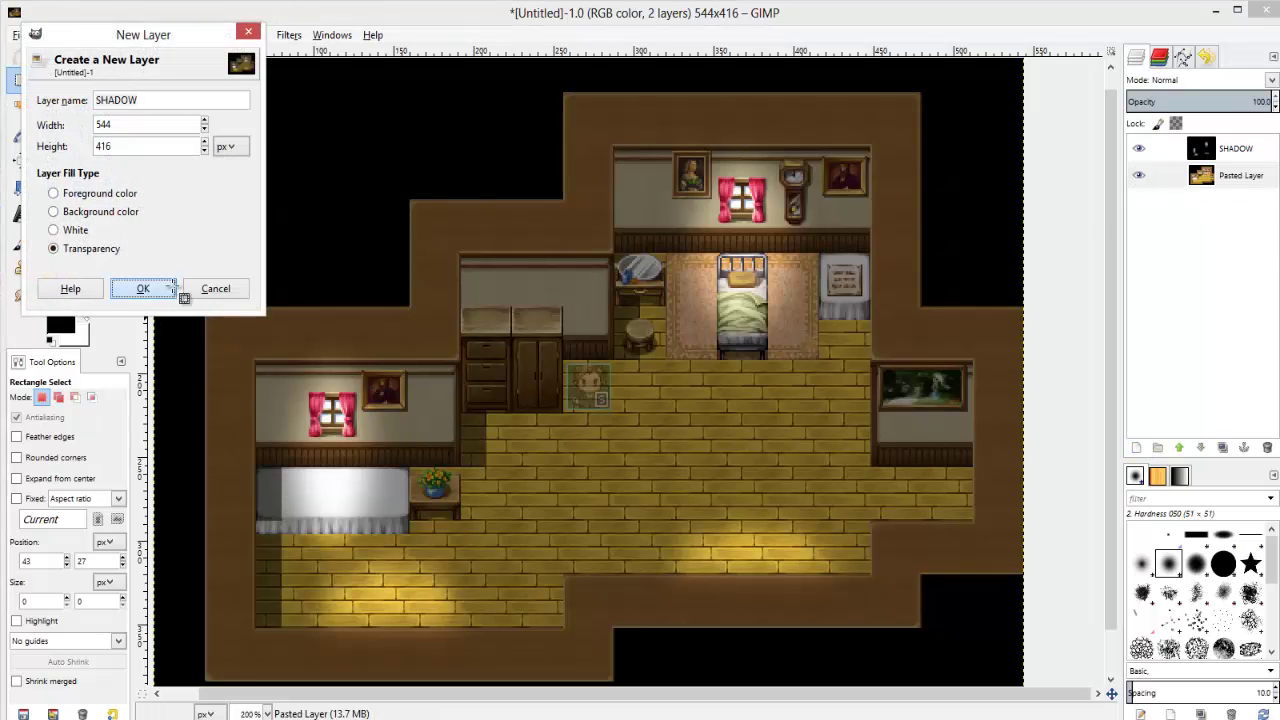
{"action": "left_click", "coordinate": [128, 288]}
{"action": "left_click", "coordinate": [1238, 148]}
{"action": "left_click", "coordinate": [1212, 176]}
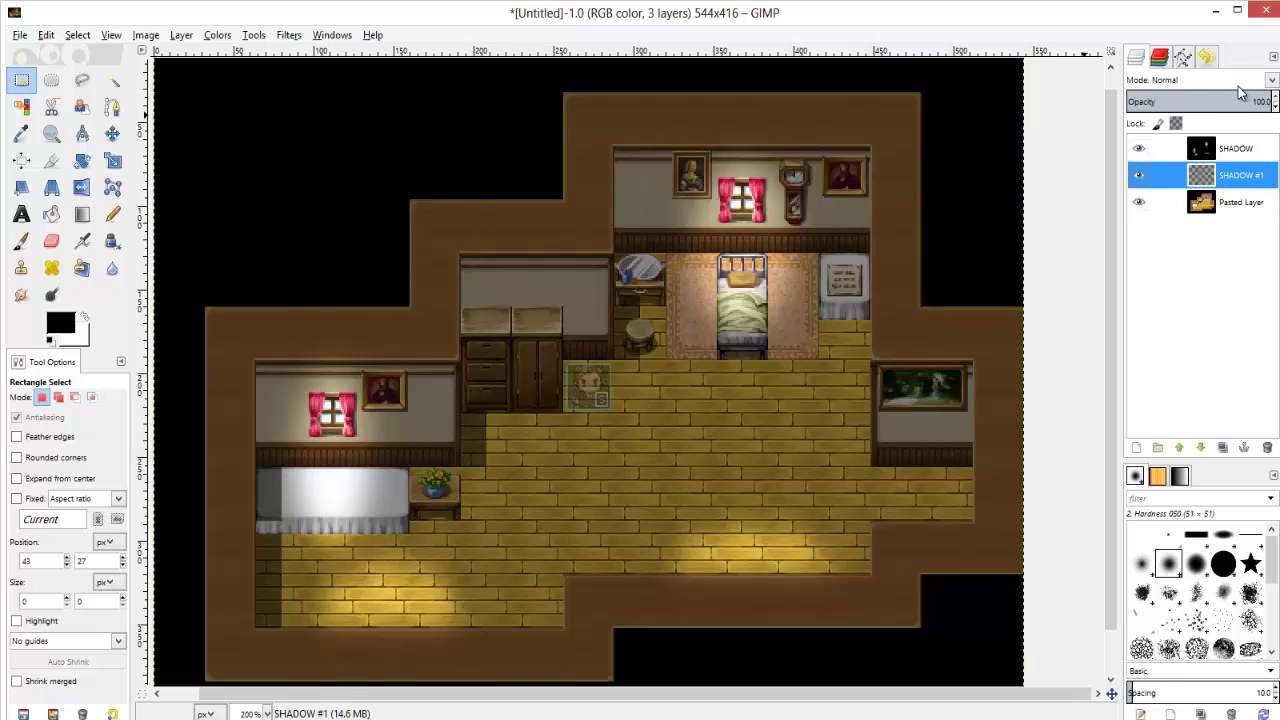
{"action": "left_click", "coordinate": [325, 37]}
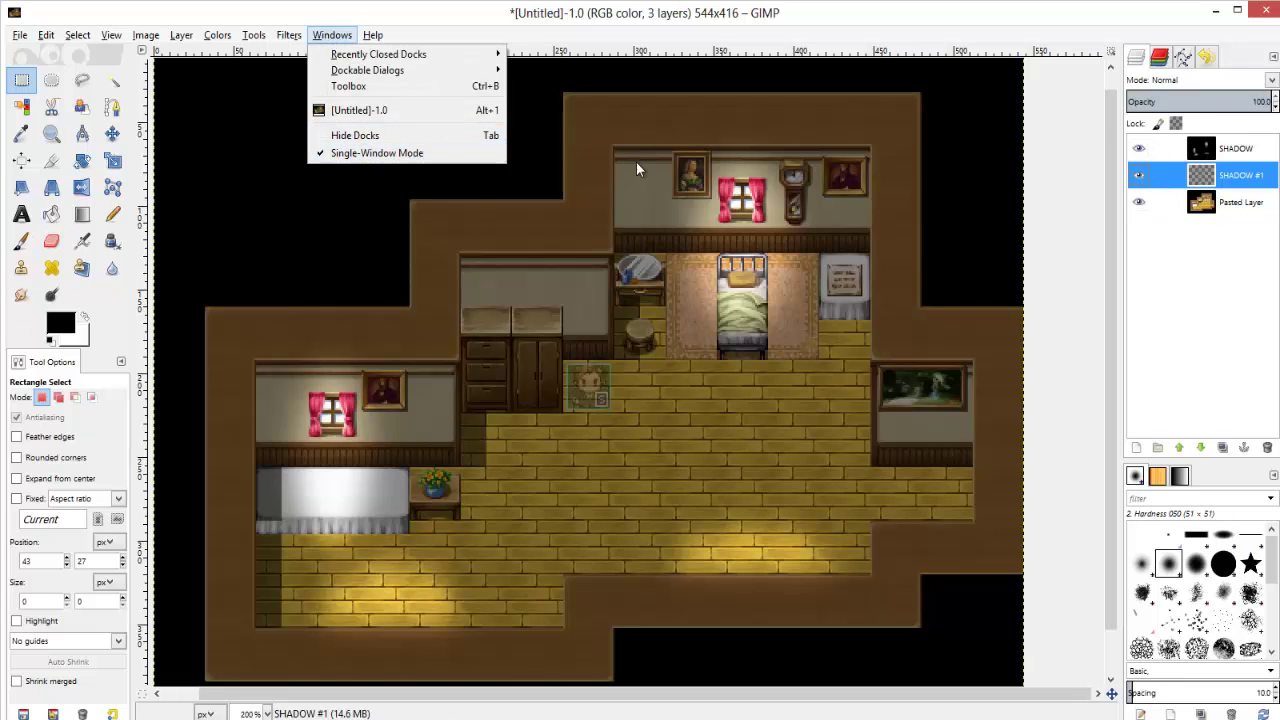
{"action": "left_click", "coordinate": [1106, 297]}
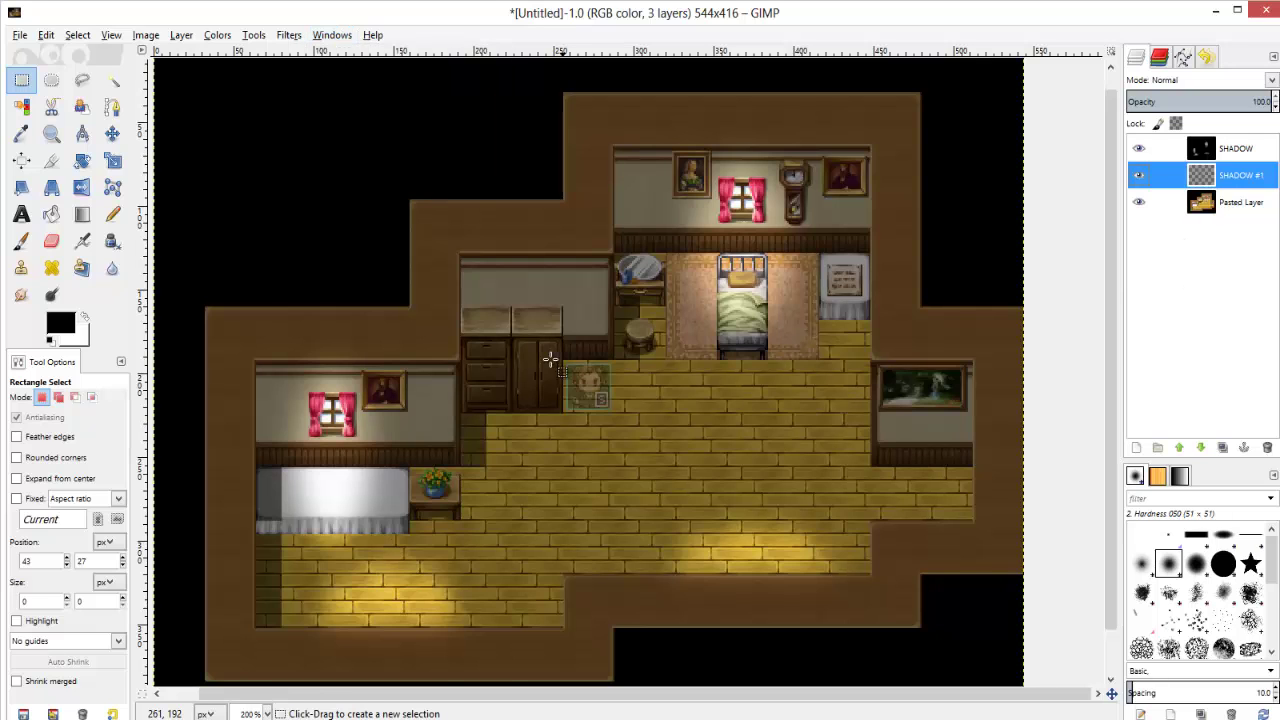
Choose the Paintbrush at the wall above the wooden cabinets and set the foreground colour to dark red
{"action": "scroll", "coordinate": [540, 352], "scroll_direction": "up", "scroll_amount": 1, "text": "ctrl"}
{"action": "middle_click_drag", "start_coordinate": [535, 277], "coordinate": [673, 447]}
{"action": "mouse_move", "coordinate": [660, 473]}
{"action": "middle_mouse_down"}
{"action": "mouse_move", "coordinate": [523, 334]}
{"action": "mouse_move", "coordinate": [615, 350]}
{"action": "mouse_move", "coordinate": [825, 293]}
{"action": "middle_mouse_up"}
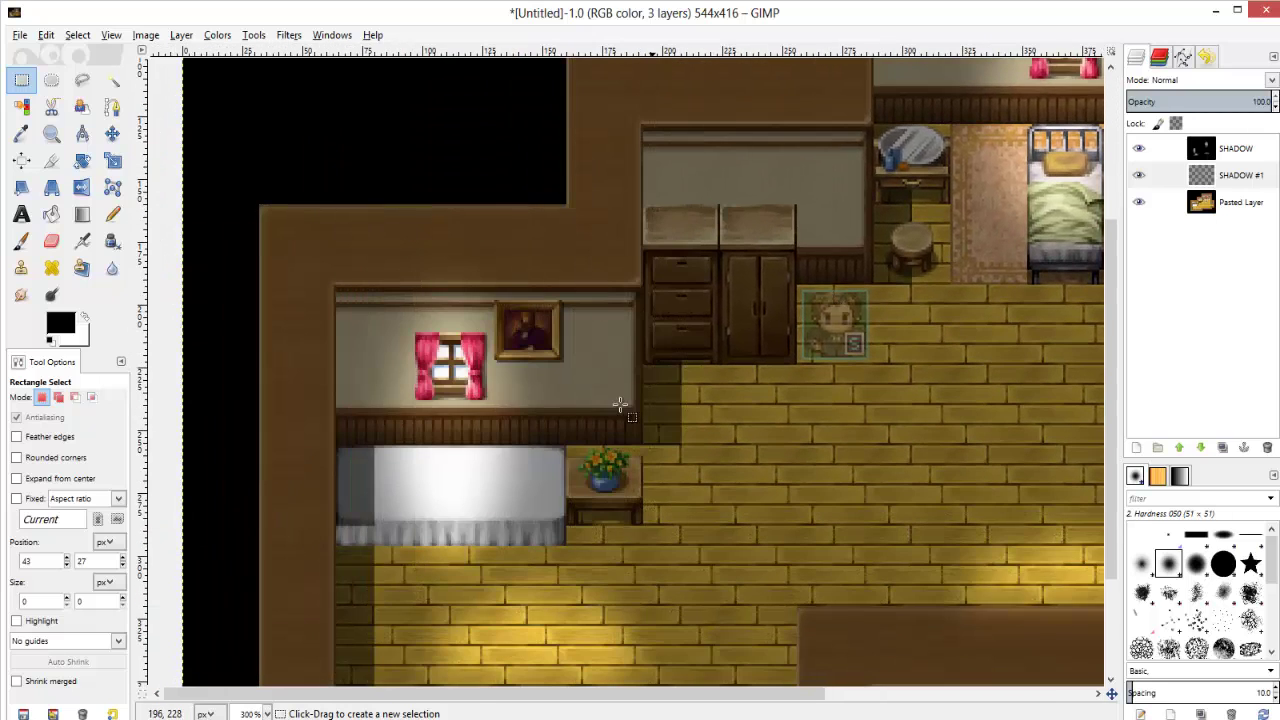
{"action": "middle_click_drag", "start_coordinate": [612, 404], "coordinate": [423, 486]}
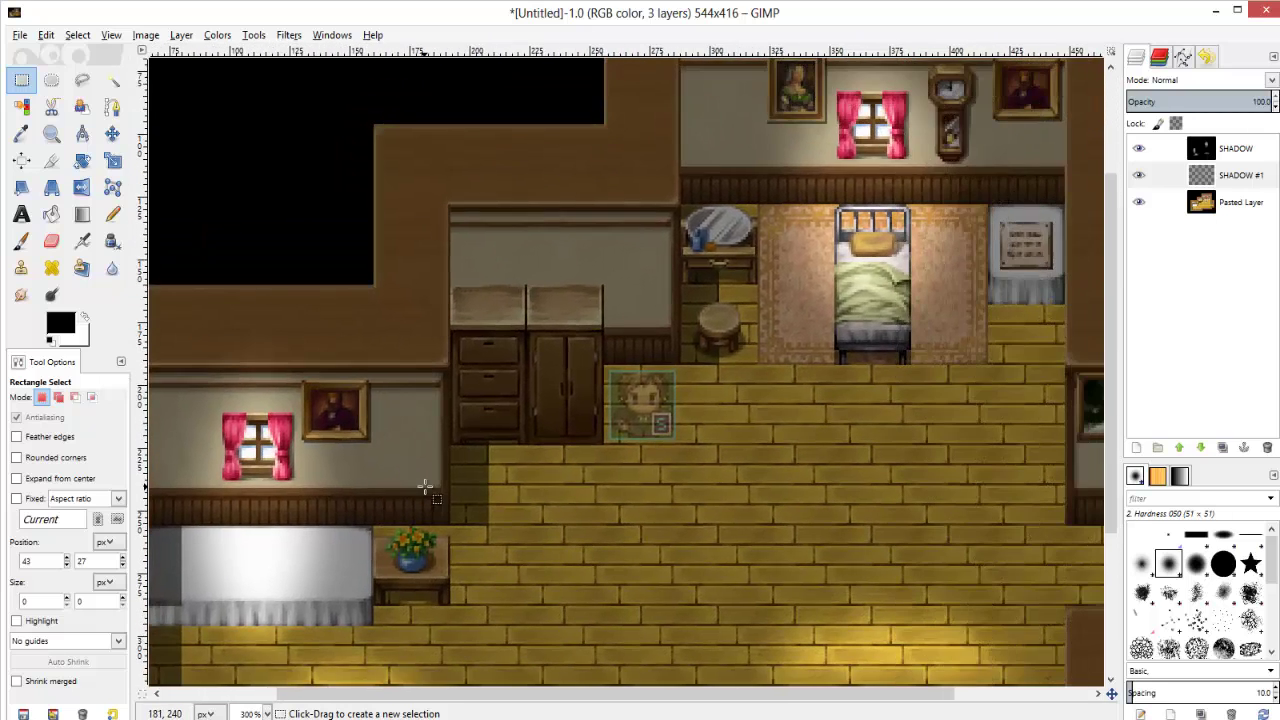
{"action": "scroll", "coordinate": [510, 230], "scroll_direction": "up", "scroll_amount": 3, "text": "ctrl"}
{"action": "scroll", "coordinate": [440, 297], "scroll_direction": "up", "scroll_amount": 2, "text": "ctrl"}
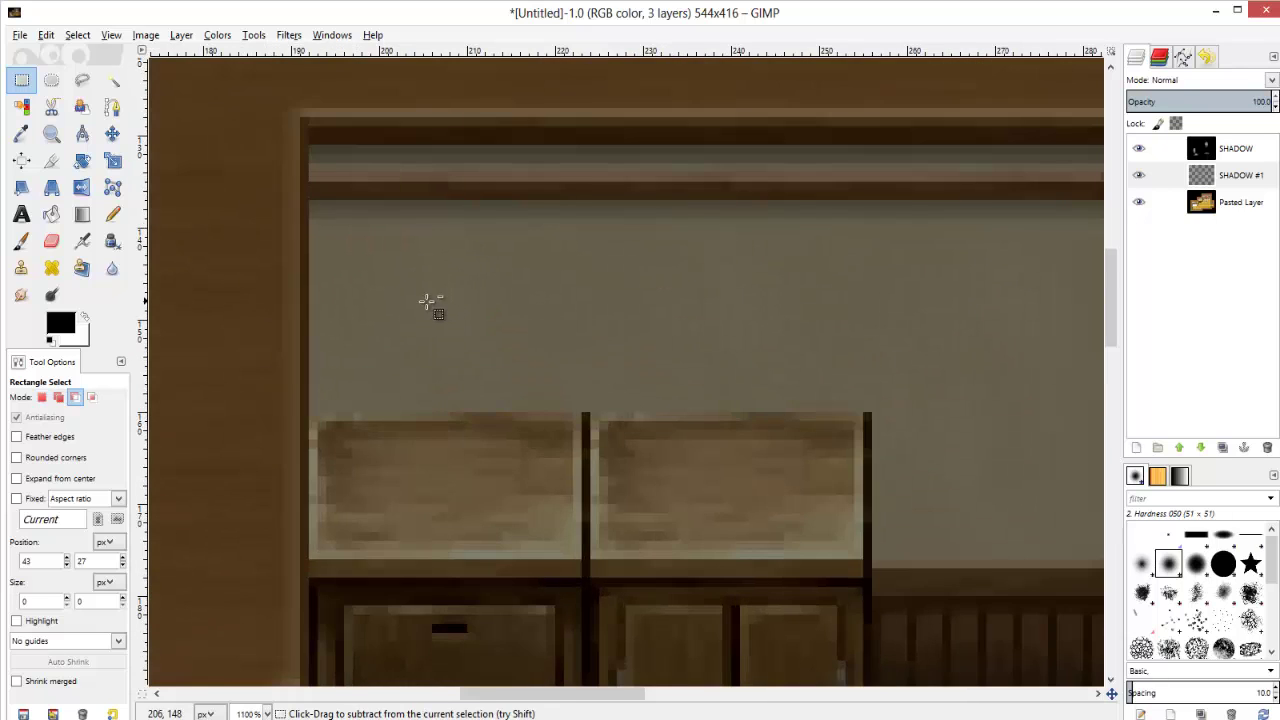
{"action": "left_click", "coordinate": [21, 241]}
{"action": "left_click", "coordinate": [58, 320]}
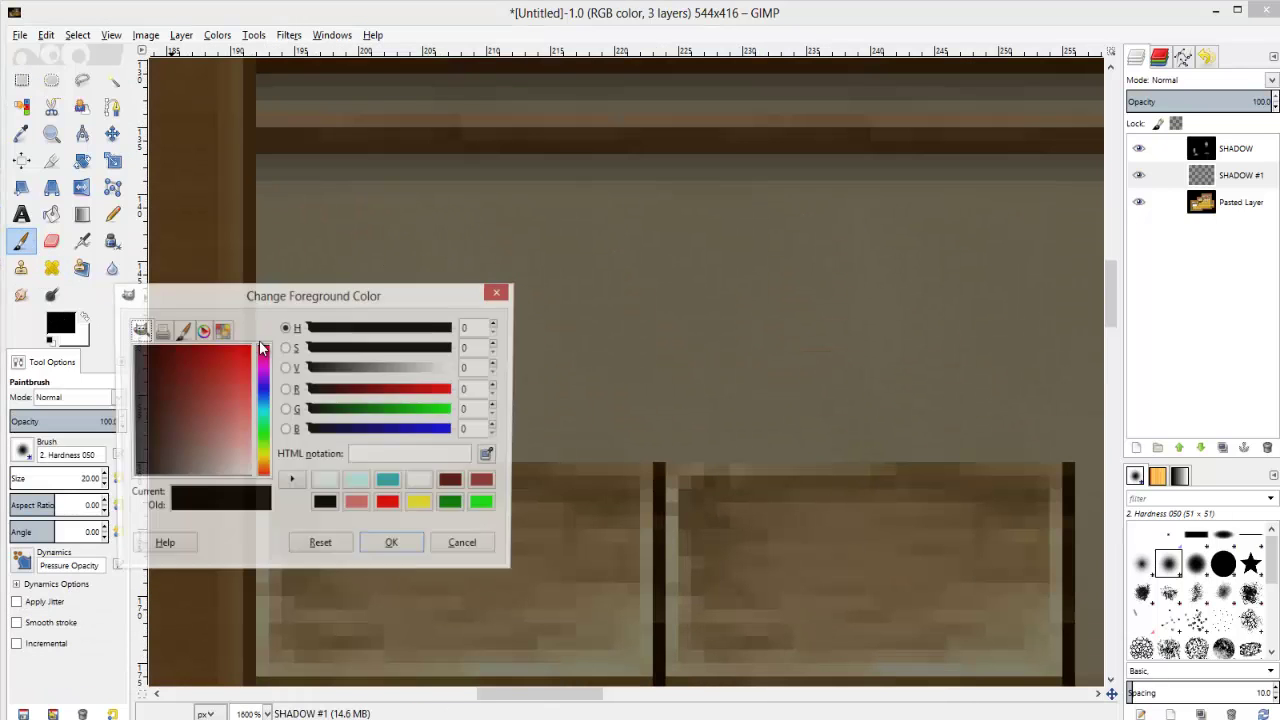
{"action": "left_click", "coordinate": [204, 356]}
{"action": "left_click", "coordinate": [393, 547]}
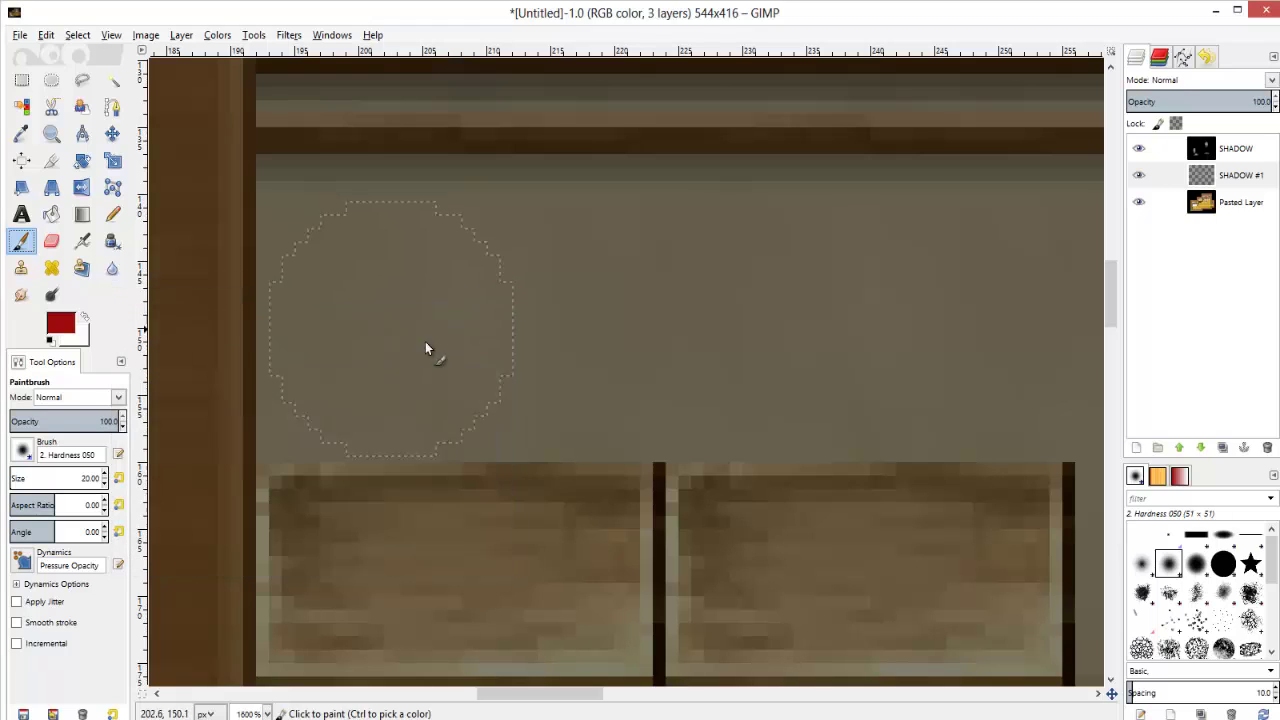
Switch the paintbrush to the Hardness 100 brush and set its size to 2
{"action": "scroll", "coordinate": [621, 344], "scroll_direction": "down", "scroll_amount": 2, "text": "ctrl"}
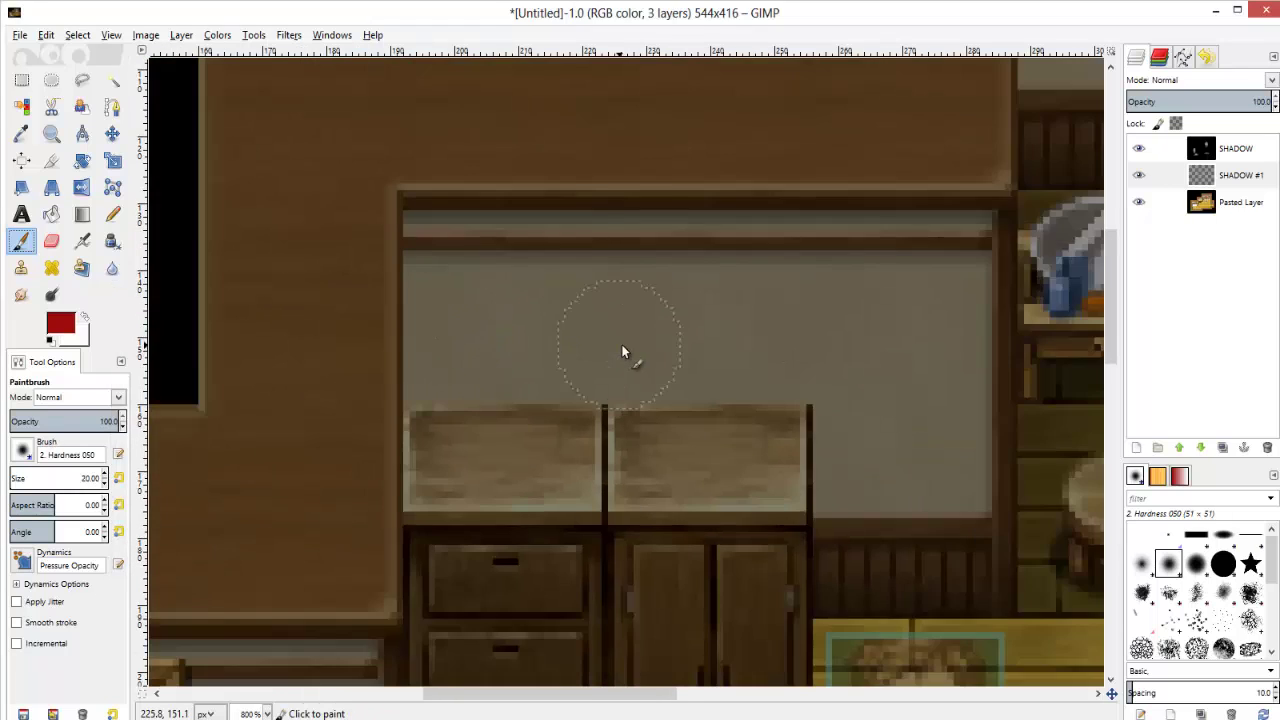
{"action": "scroll", "coordinate": [594, 357], "scroll_direction": "up", "scroll_amount": 1, "text": "ctrl"}
{"action": "left_click", "coordinate": [23, 450]}
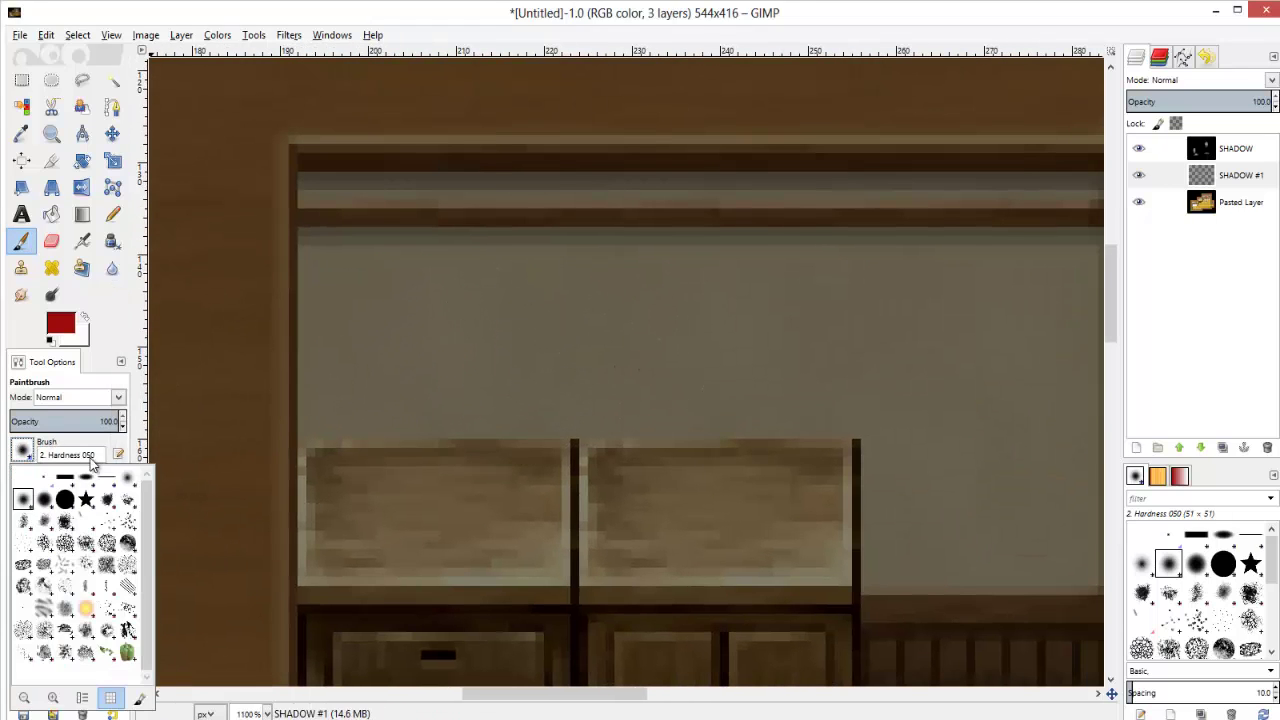
{"action": "left_click", "coordinate": [65, 499]}
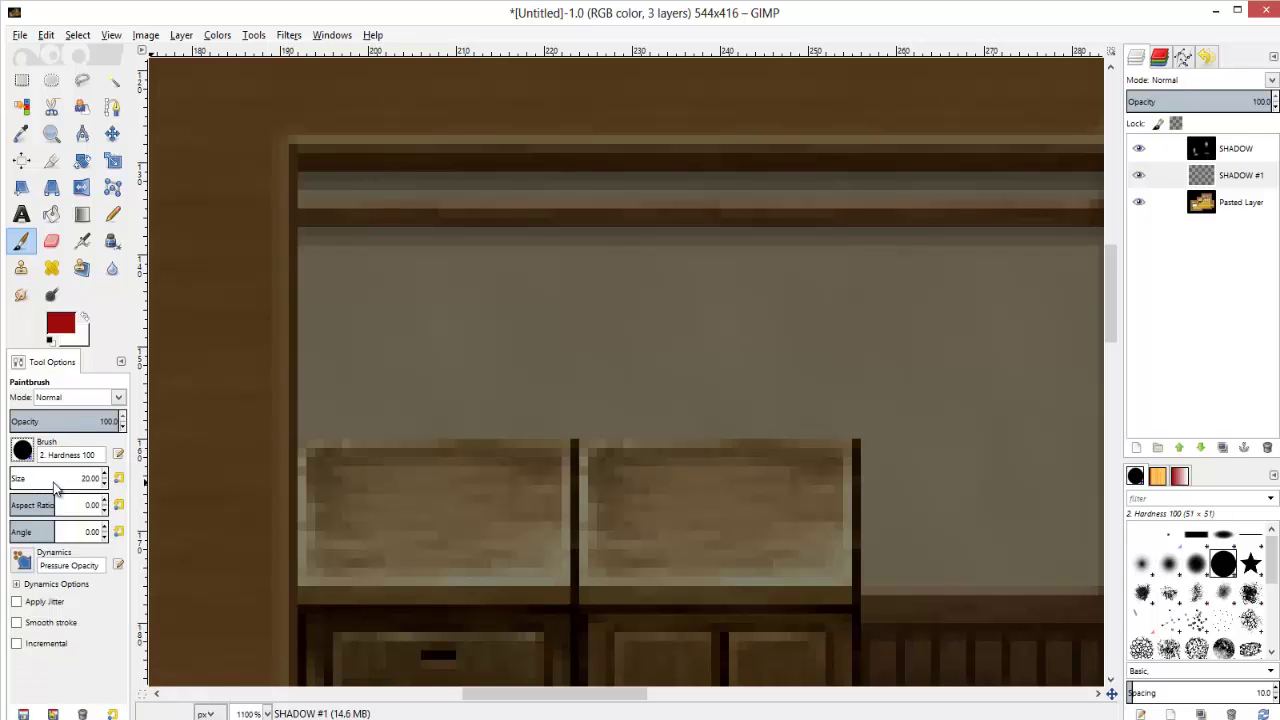
{"action": "triple_click", "coordinate": [90, 478]}
{"action": "type", "text": "20"}
{"action": "key", "text": "Return"}
{"action": "type", "text": "2"}
{"action": "key", "text": "Return"}
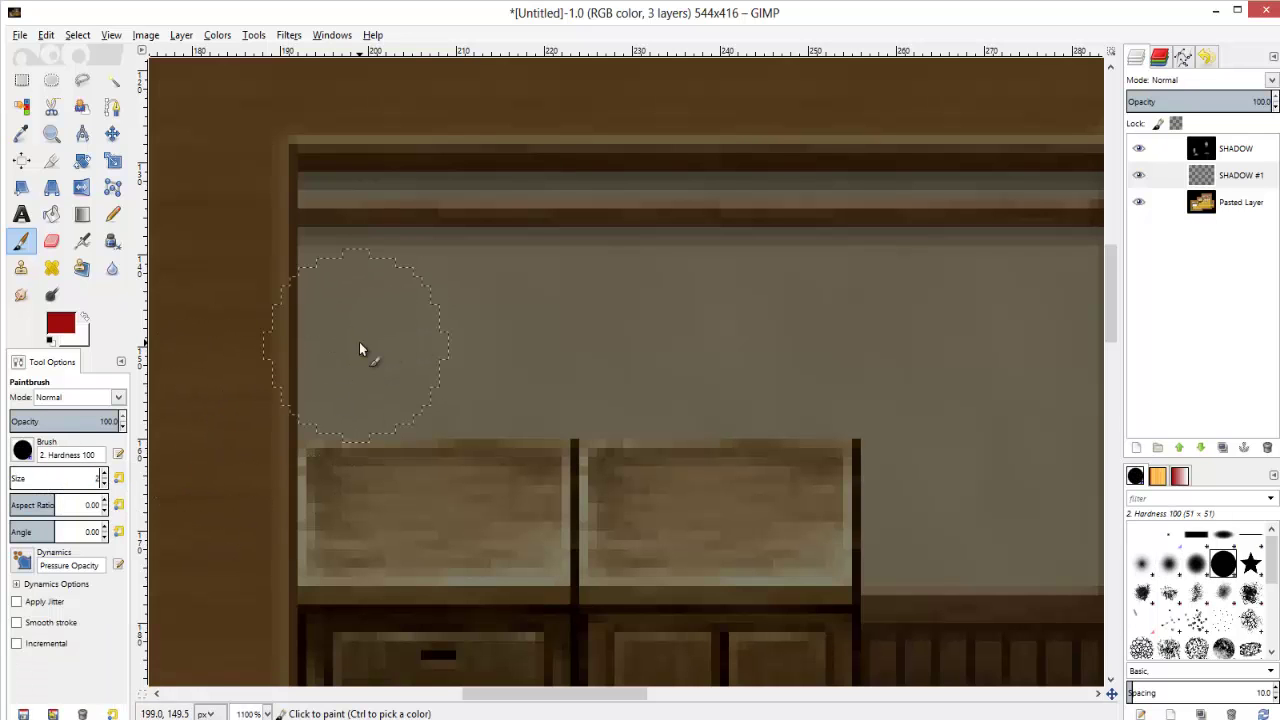
{"action": "left_click", "coordinate": [358, 342]}
{"action": "scroll", "coordinate": [430, 390], "scroll_direction": "down", "scroll_amount": 3, "text": "ctrl"}
{"action": "scroll", "coordinate": [620, 385], "scroll_direction": "down", "scroll_amount": 2, "text": "ctrl"}
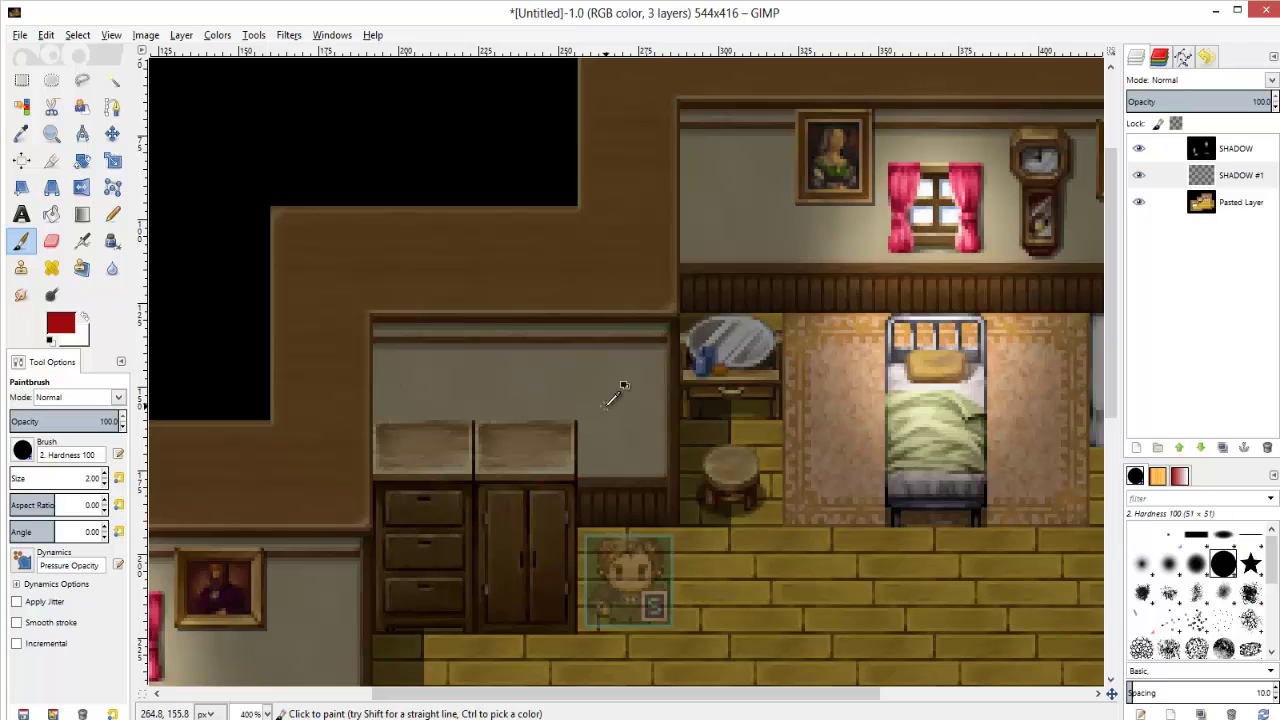
{"action": "scroll", "coordinate": [672, 461], "scroll_direction": "up", "scroll_amount": 1, "text": "ctrl"}
{"action": "scroll", "coordinate": [578, 330], "scroll_direction": "down", "scroll_amount": 2, "text": "ctrl"}
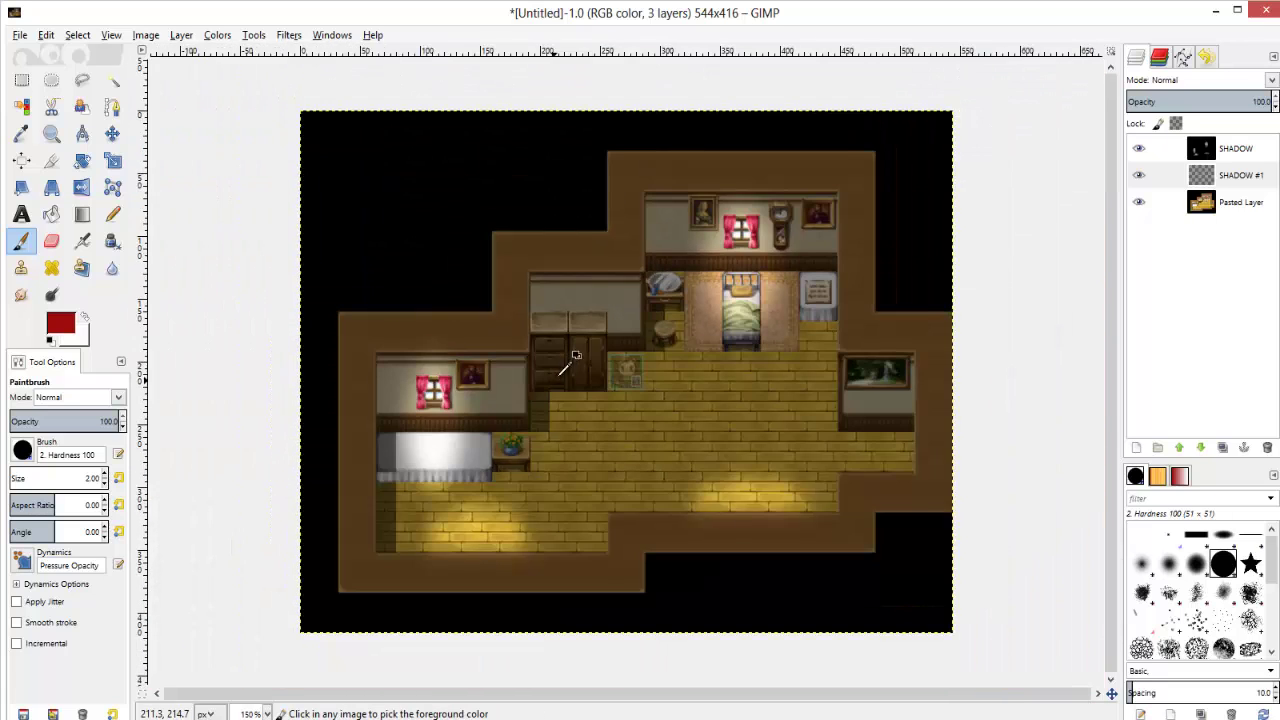
{"action": "scroll", "coordinate": [605, 360], "scroll_direction": "up", "scroll_amount": 1, "text": "ctrl"}
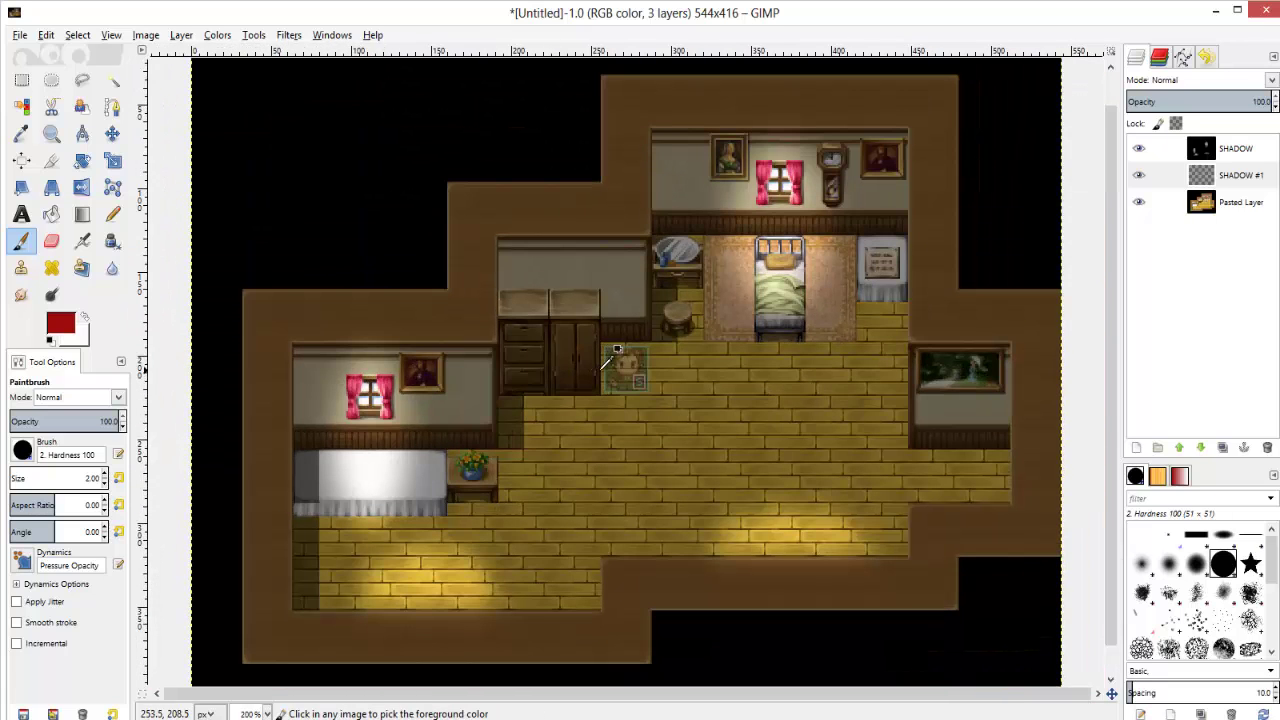
Hide the Pasted Layer and start exporting the image with the SHADOW layer active
{"action": "left_click", "coordinate": [1145, 203]}
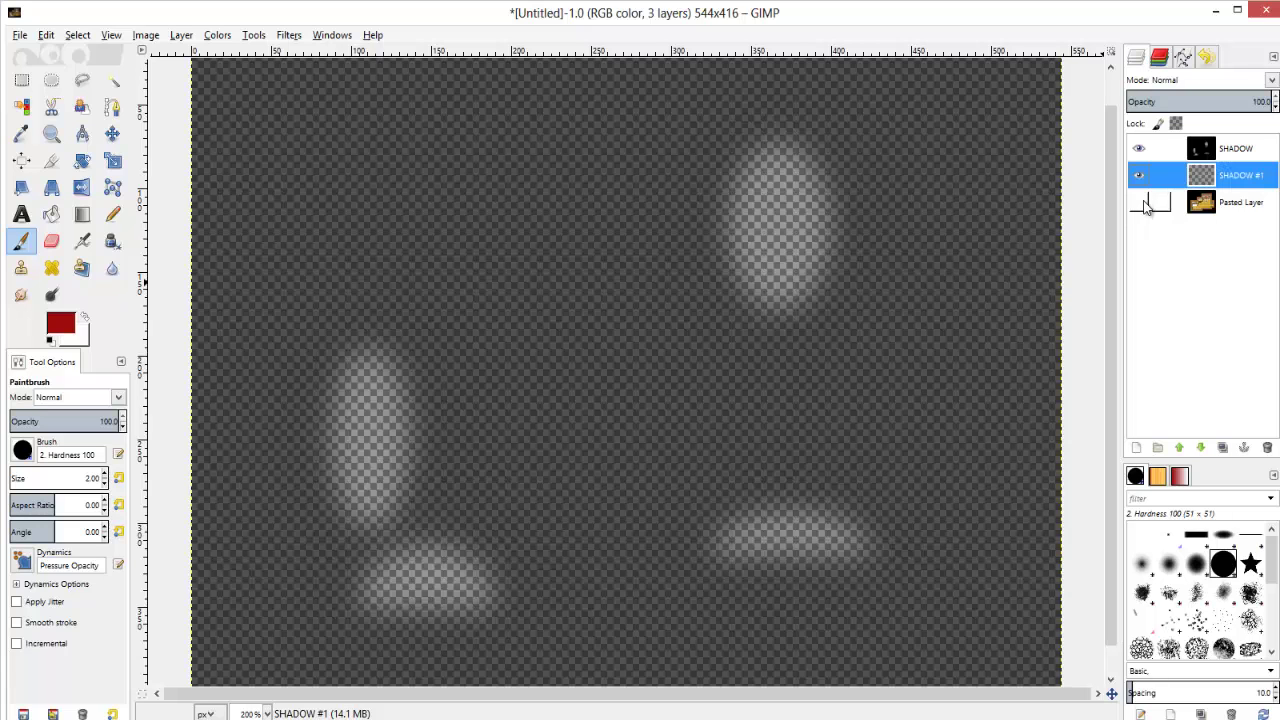
{"action": "left_click", "coordinate": [1217, 152]}
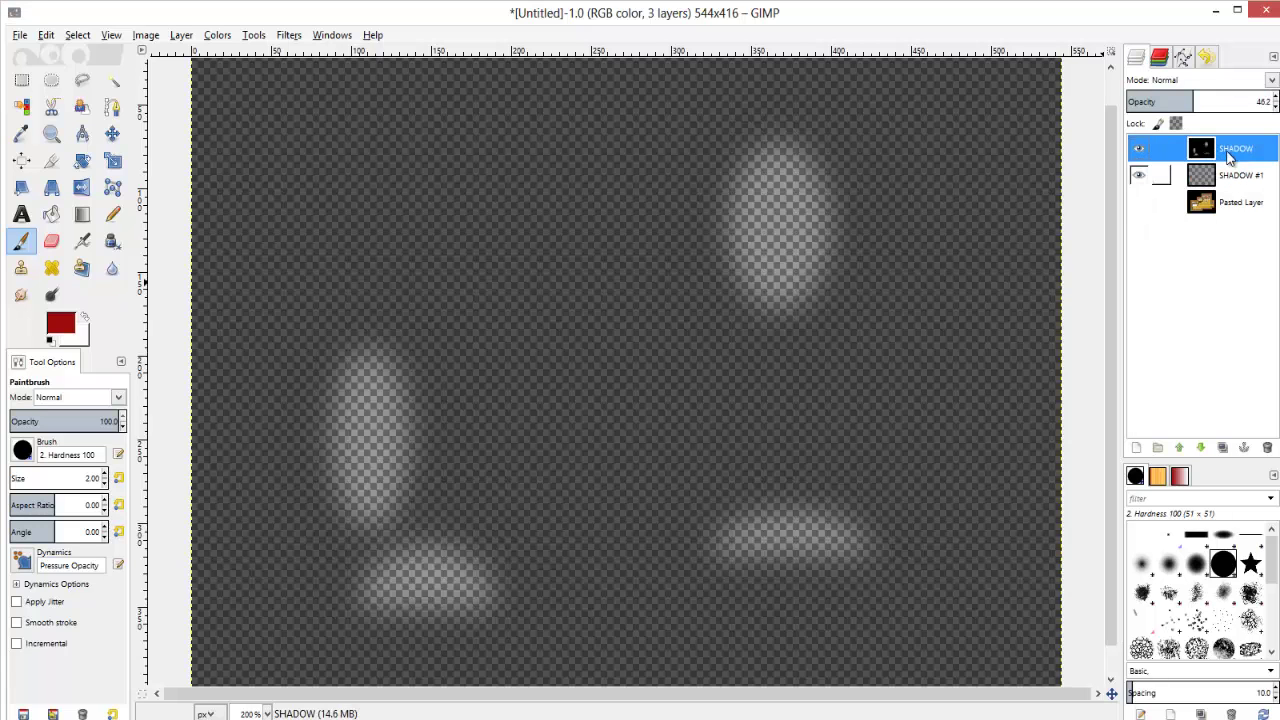
{"action": "left_click", "coordinate": [20, 36]}
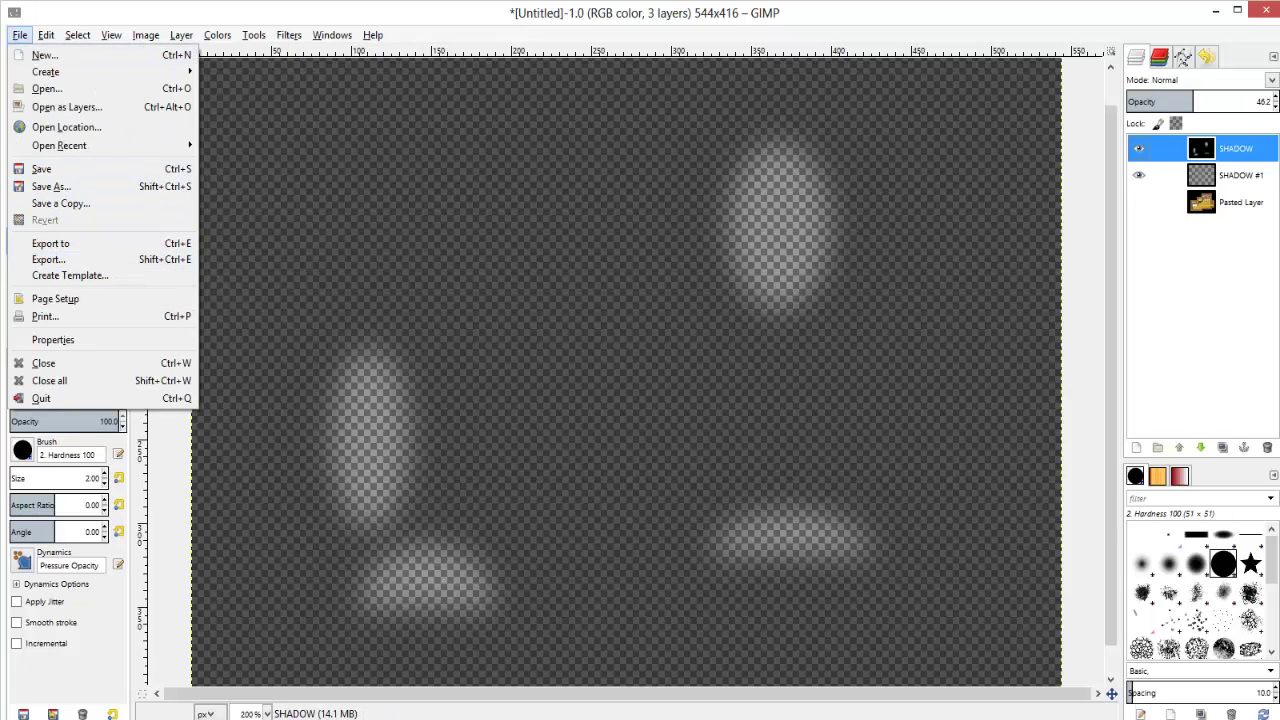
{"action": "left_click", "coordinate": [534, 706]}
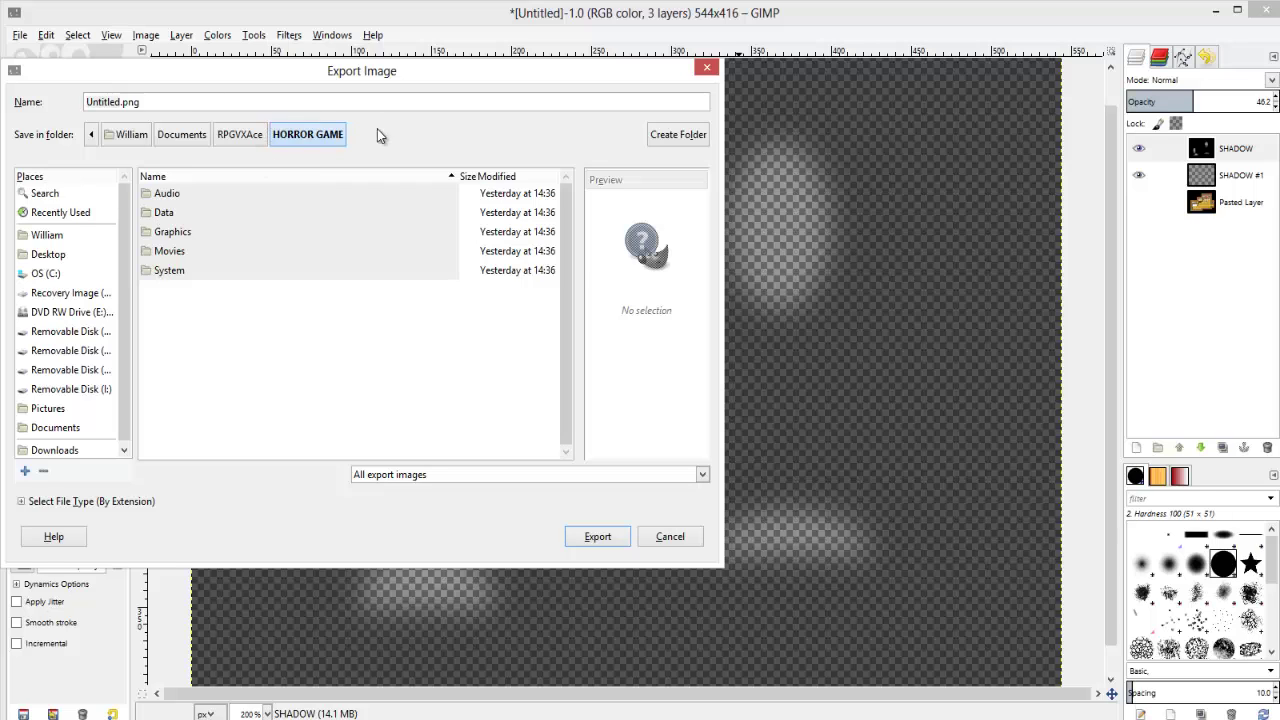
Name the export PLAYERS ROOM 1.png and place it in the HORROR GAME project's Graphics/Pictures folder
{"action": "double_click", "coordinate": [172, 228]}
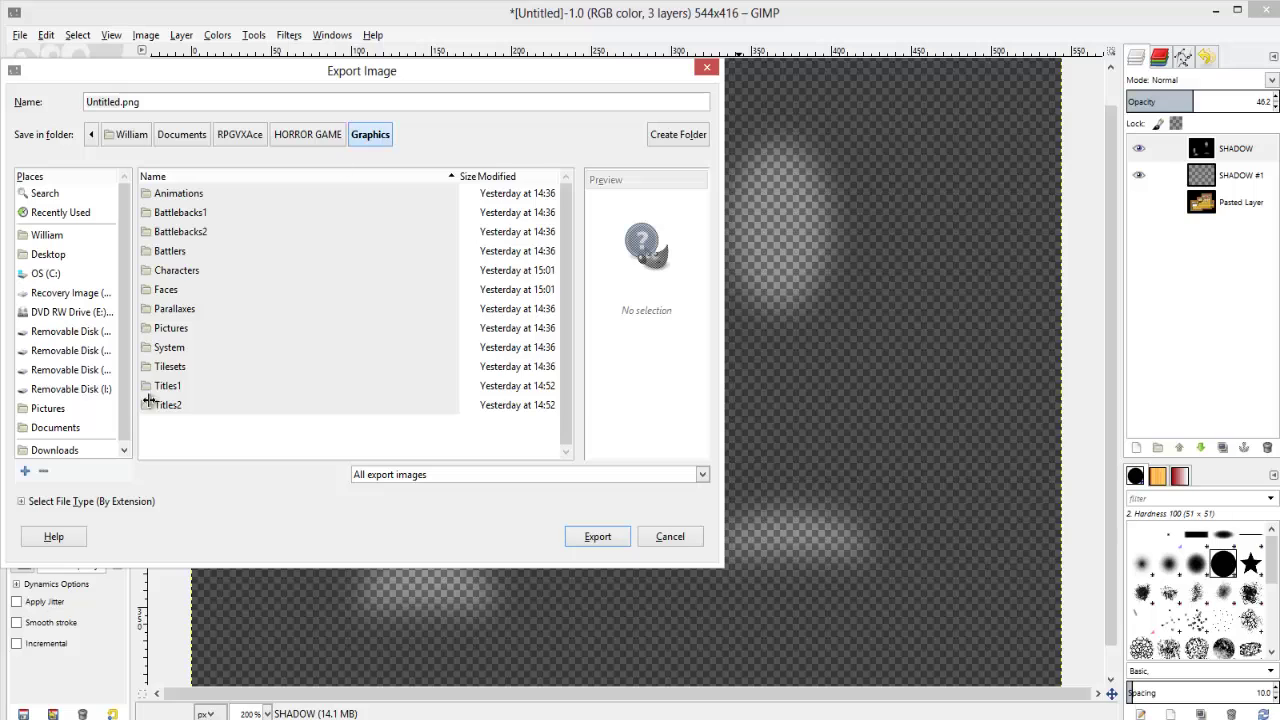
{"action": "double_click", "coordinate": [170, 327]}
{"action": "left_click", "coordinate": [168, 105]}
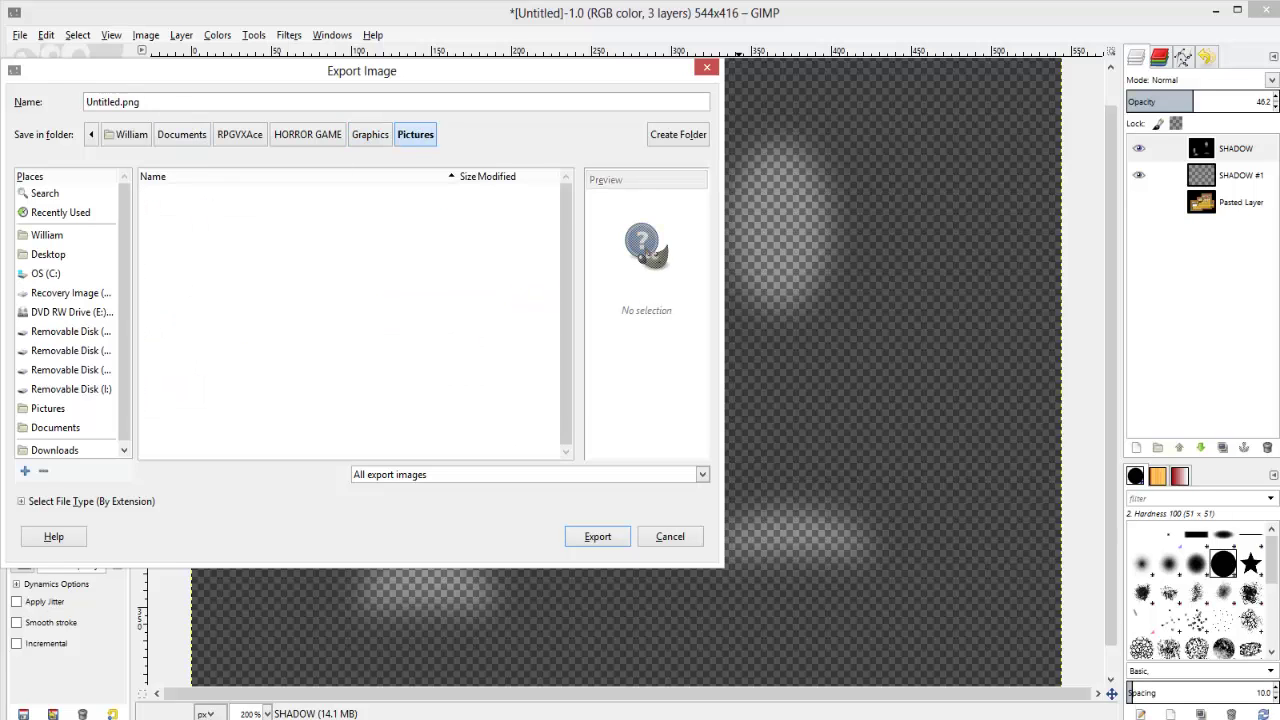
{"action": "key", "text": "Home"}
{"action": "key", "text": "ctrl+shift+Right"}
{"action": "type", "text": "M 1"}
{"action": "left_click", "coordinate": [583, 541]}
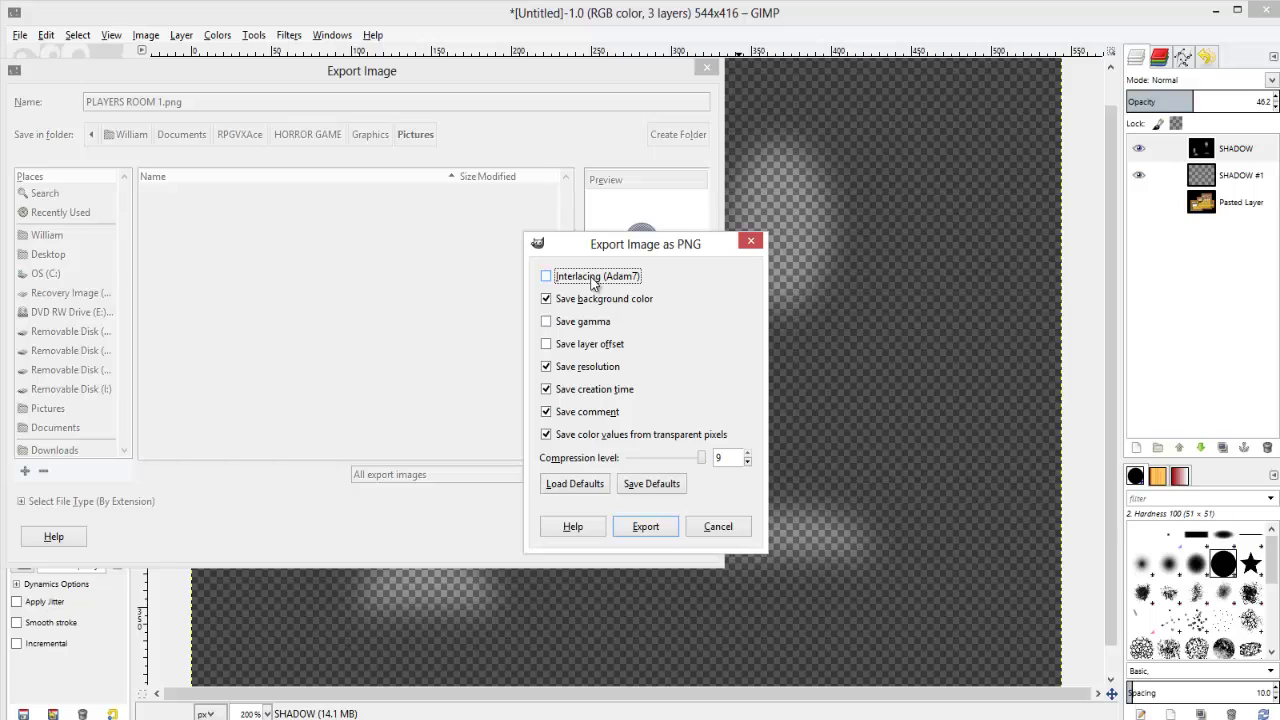
Export the PNG with all save options disabled and the compression level set to 7
{"action": "left_click", "coordinate": [605, 434]}
{"action": "left_click", "coordinate": [598, 411]}
{"action": "left_click", "coordinate": [593, 388]}
{"action": "left_click", "coordinate": [598, 366]}
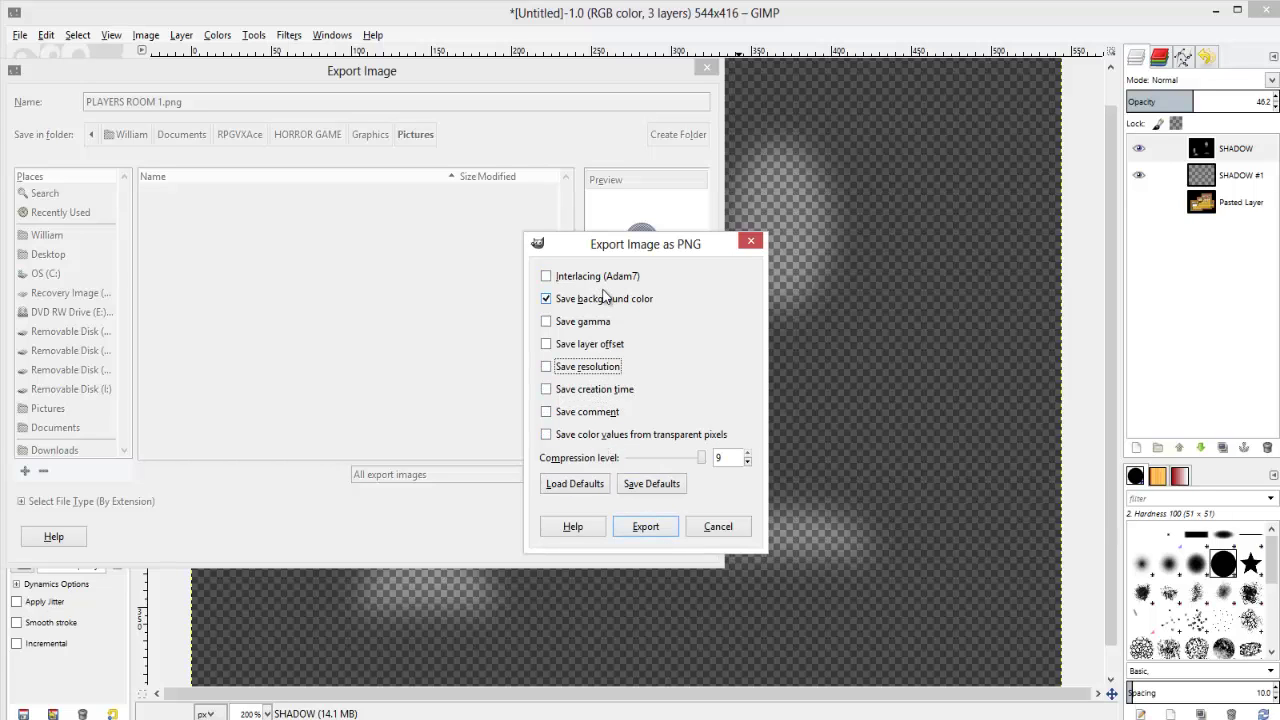
{"action": "left_click", "coordinate": [610, 301]}
{"action": "left_click", "coordinate": [702, 458]}
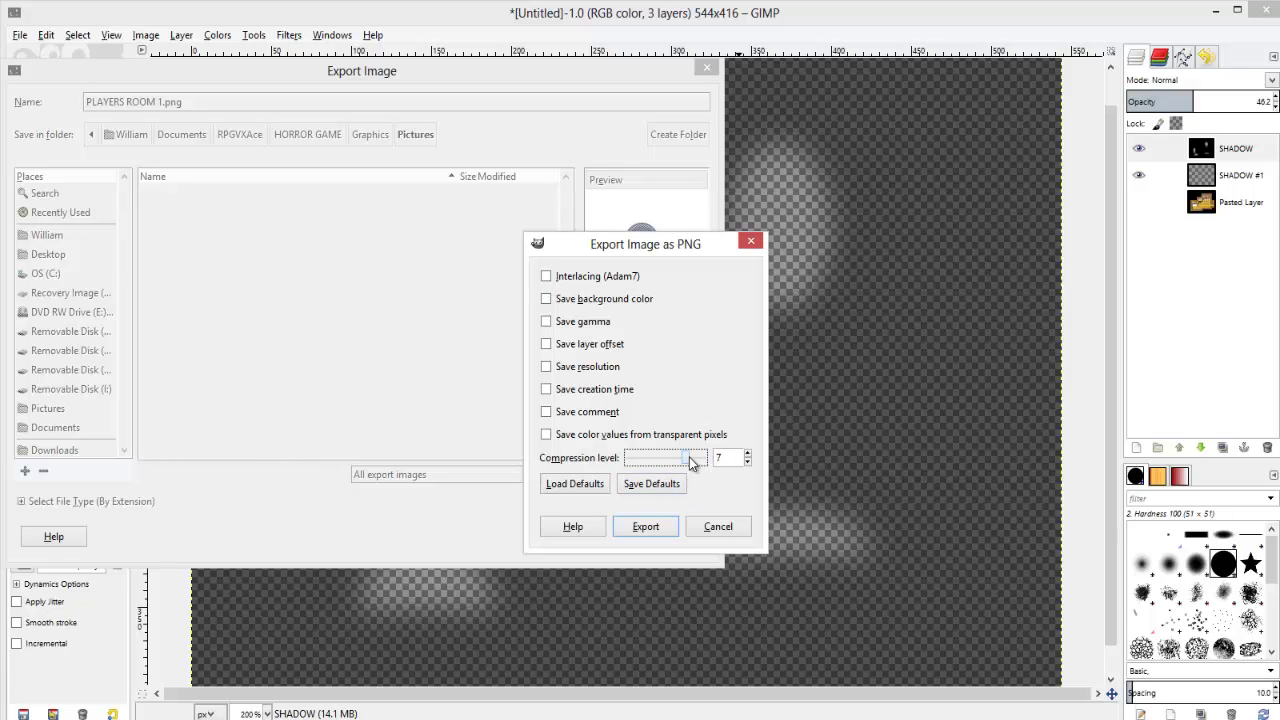
{"action": "left_click", "coordinate": [645, 527]}
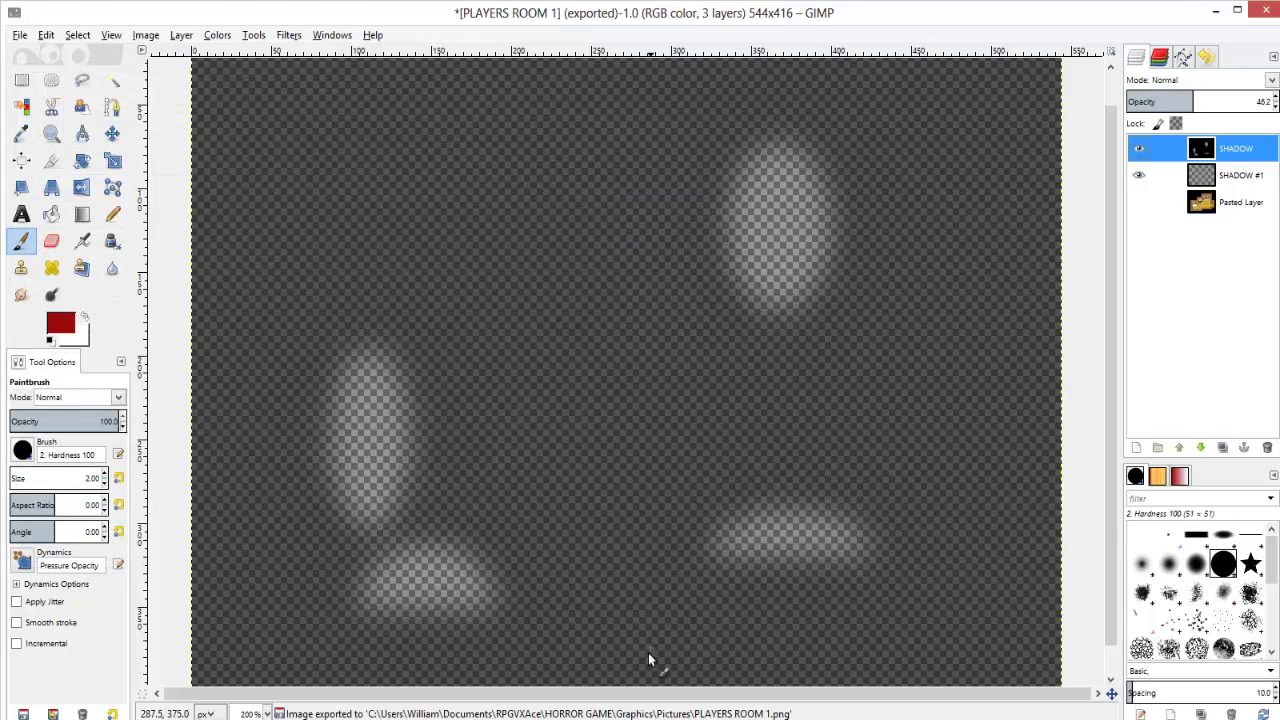
Show the Pasted Layer again and make the SHADOW #1 layer active
{"action": "left_click", "coordinate": [1138, 202]}
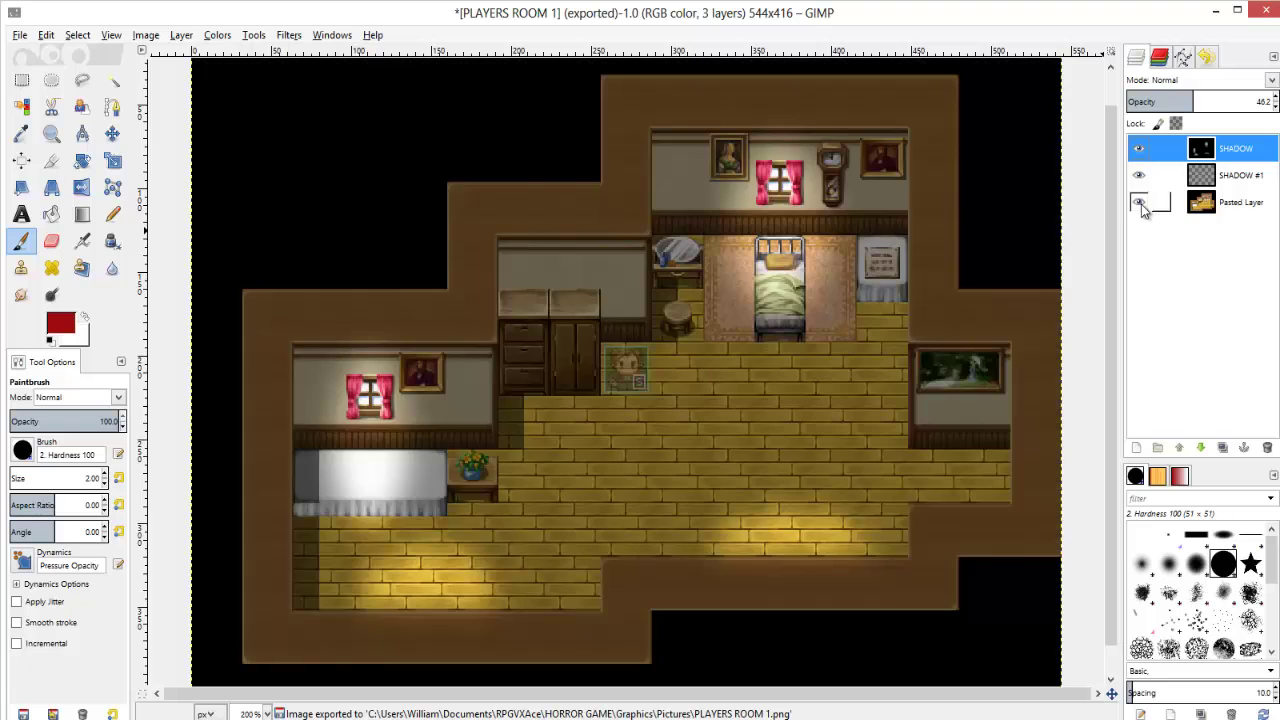
{"action": "left_click", "coordinate": [1240, 203]}
{"action": "left_click", "coordinate": [1250, 176]}
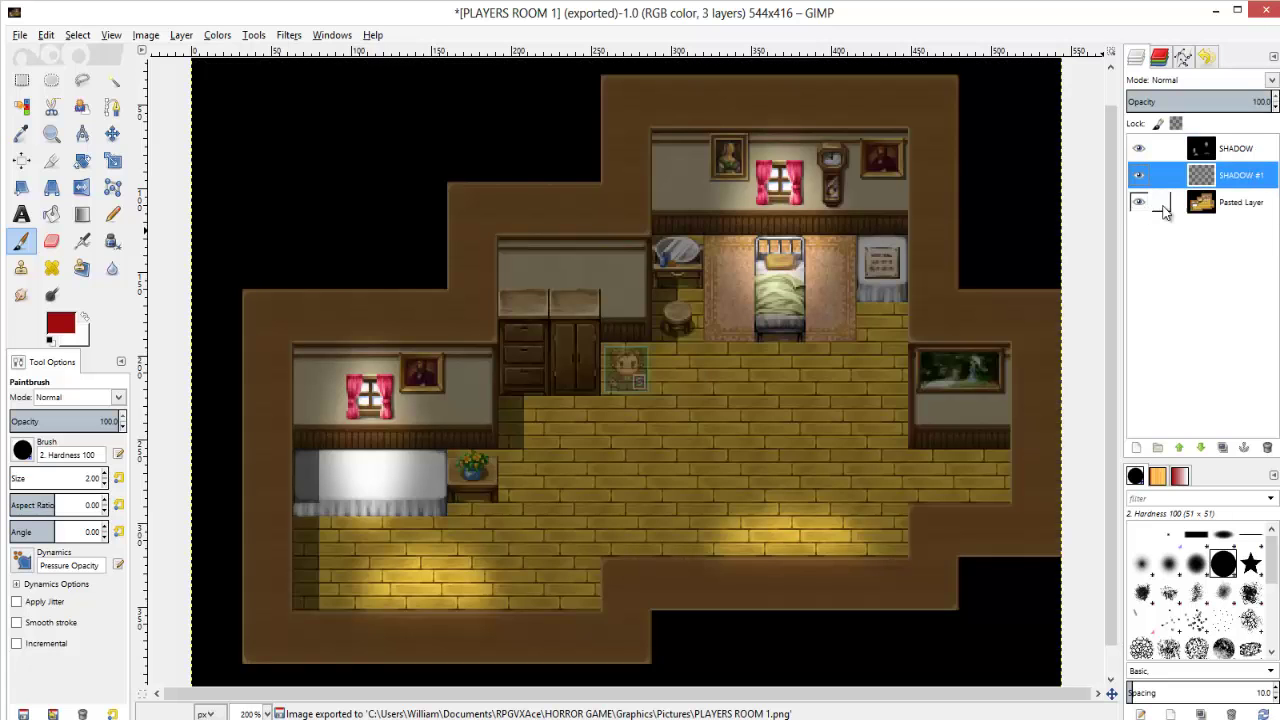
Paint HELP!!! in dark red on the wall above the wooden cabinets
{"action": "scroll", "coordinate": [610, 288], "scroll_direction": "up", "scroll_amount": 5, "text": "ctrl"}
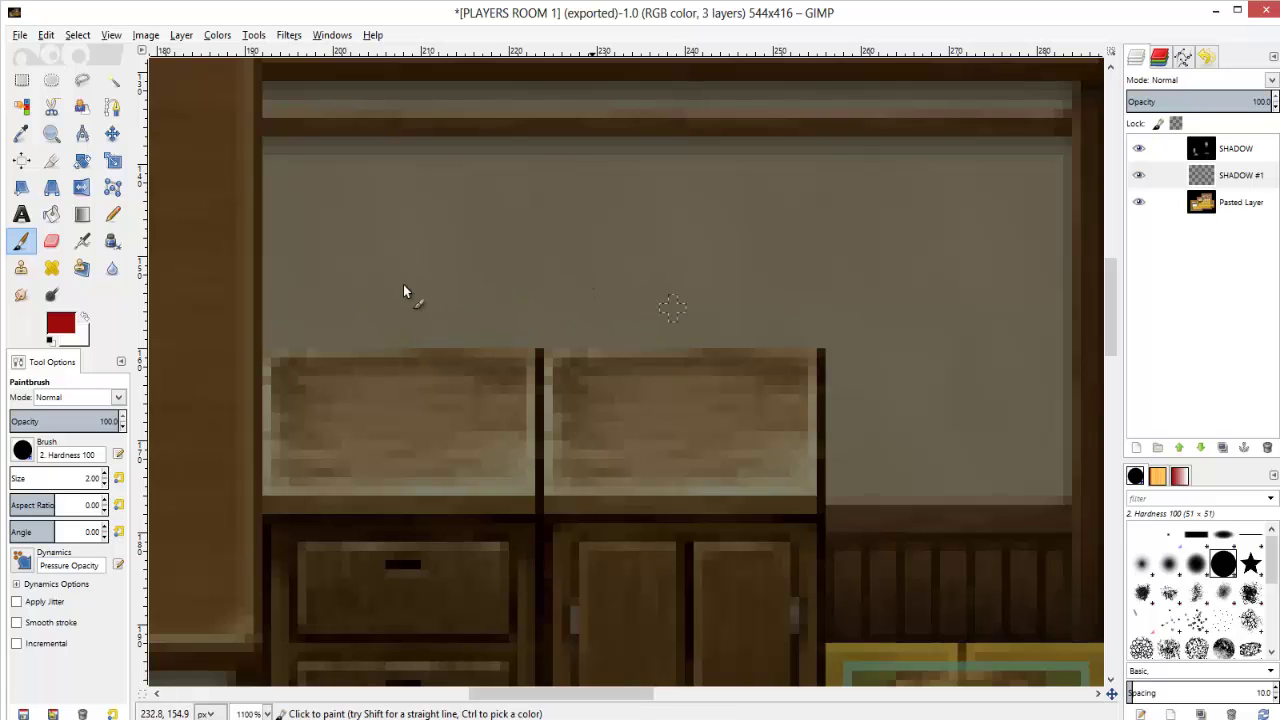
{"action": "mouse_move", "coordinate": [421, 305]}
{"action": "left_mouse_down"}
{"action": "mouse_move", "coordinate": [437, 217]}
{"action": "mouse_move", "coordinate": [431, 258]}
{"action": "left_mouse_up"}
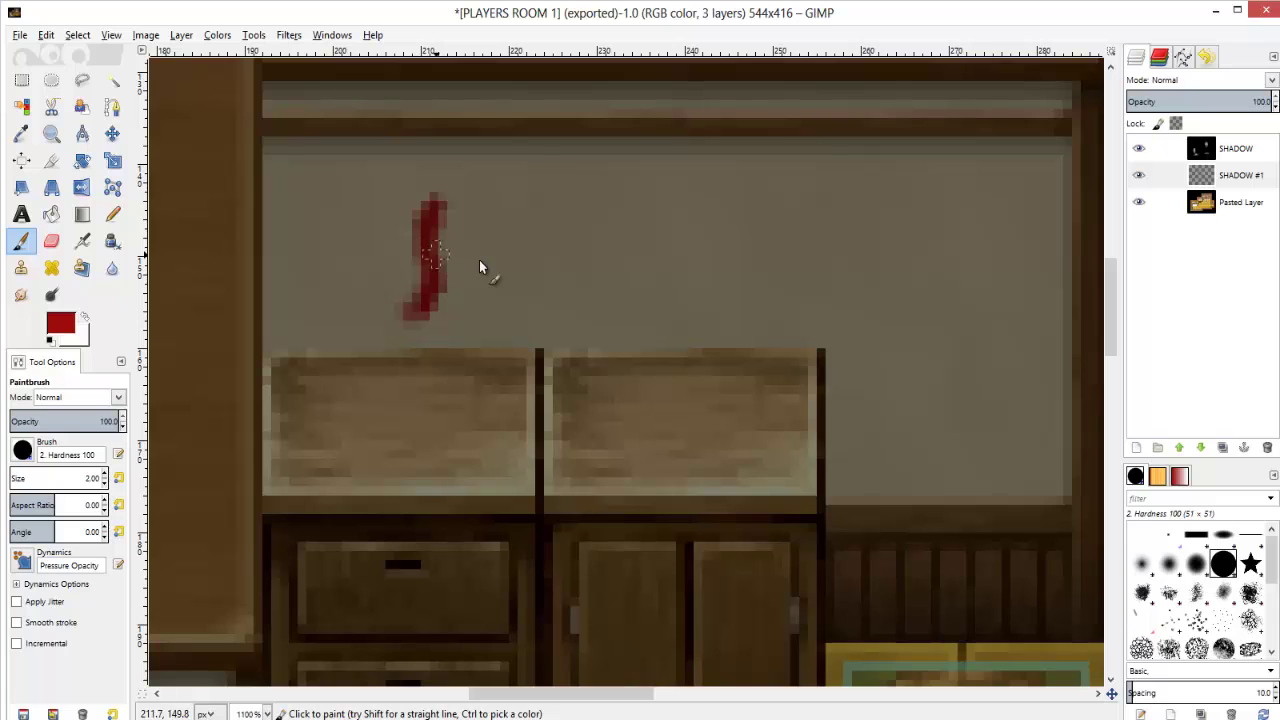
{"action": "left_click_drag", "start_coordinate": [501, 305], "coordinate": [502, 242]}
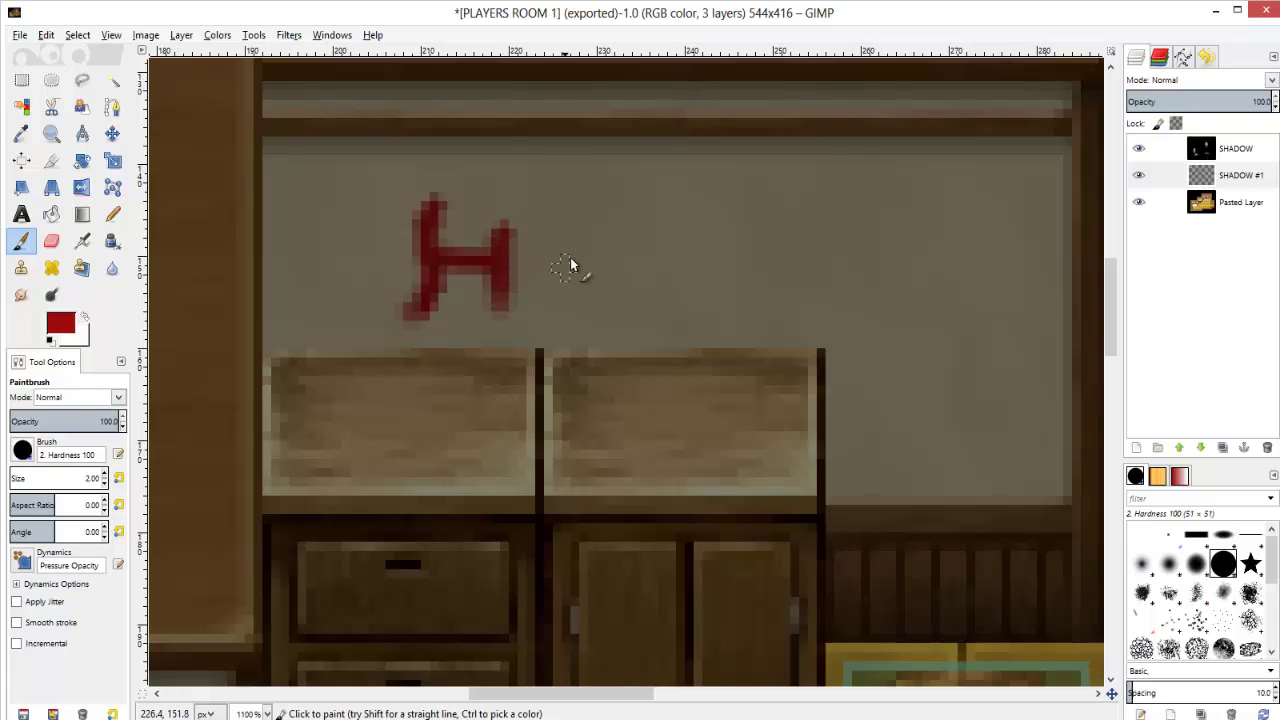
{"action": "mouse_move", "coordinate": [570, 214]}
{"action": "left_mouse_down"}
{"action": "mouse_move", "coordinate": [559, 293]}
{"action": "mouse_move", "coordinate": [618, 307]}
{"action": "left_mouse_up"}
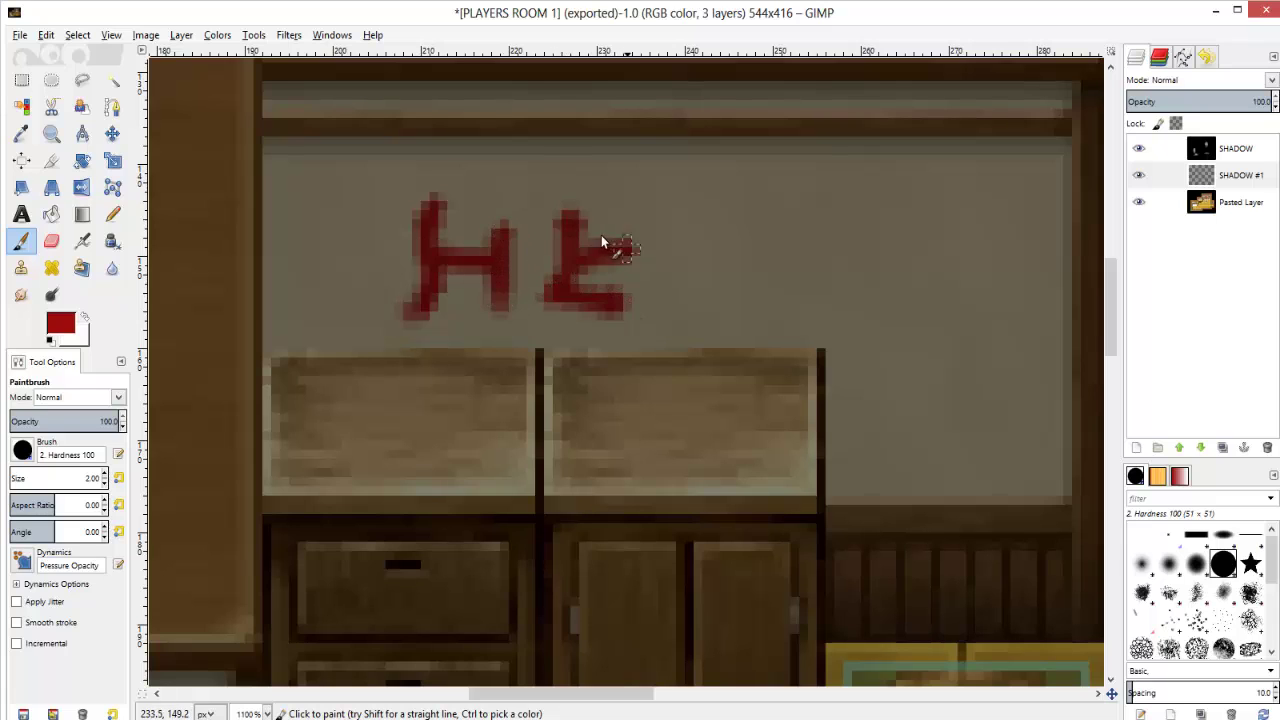
{"action": "left_click_drag", "start_coordinate": [565, 209], "coordinate": [686, 206]}
{"action": "mouse_move", "coordinate": [665, 292]}
{"action": "left_mouse_down"}
{"action": "mouse_move", "coordinate": [793, 310]}
{"action": "mouse_move", "coordinate": [810, 203]}
{"action": "mouse_move", "coordinate": [902, 213]}
{"action": "mouse_move", "coordinate": [929, 235]}
{"action": "mouse_move", "coordinate": [812, 250]}
{"action": "left_mouse_up"}
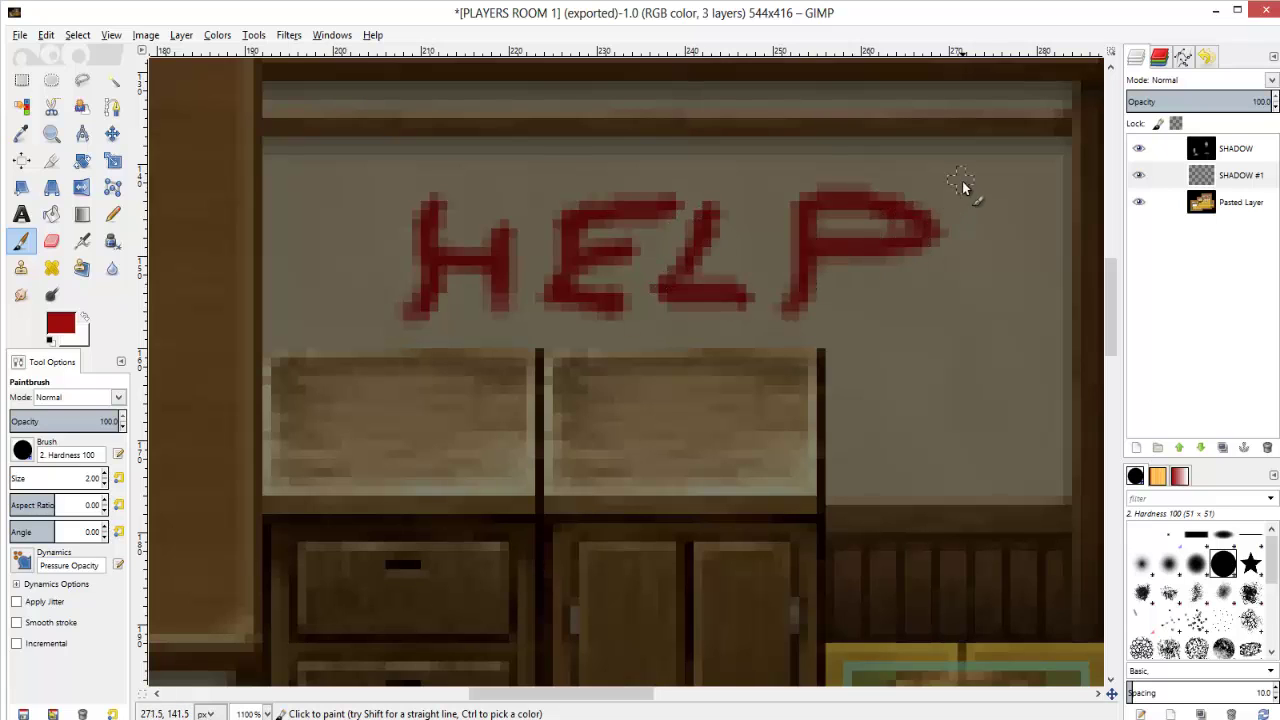
{"action": "left_click_drag", "start_coordinate": [960, 178], "coordinate": [957, 314]}
{"action": "left_click_drag", "start_coordinate": [1016, 205], "coordinate": [996, 408]}
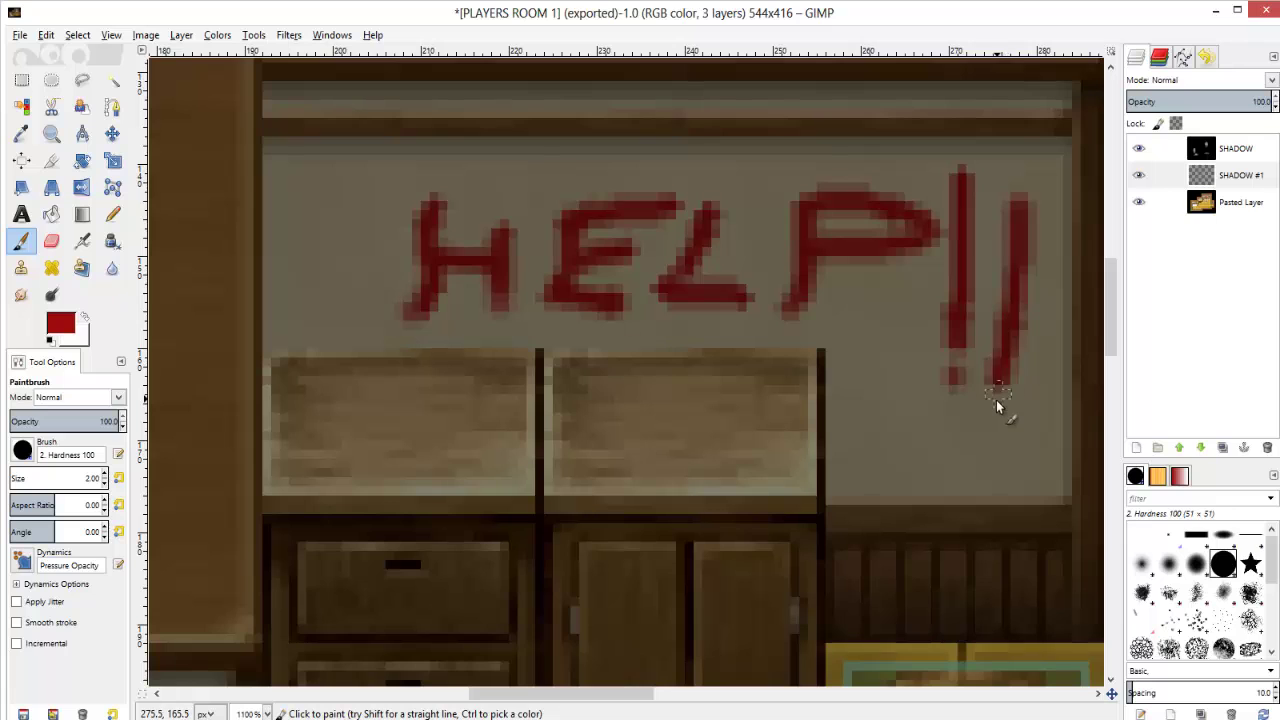
{"action": "middle_click_drag", "start_coordinate": [980, 416], "coordinate": [777, 477]}
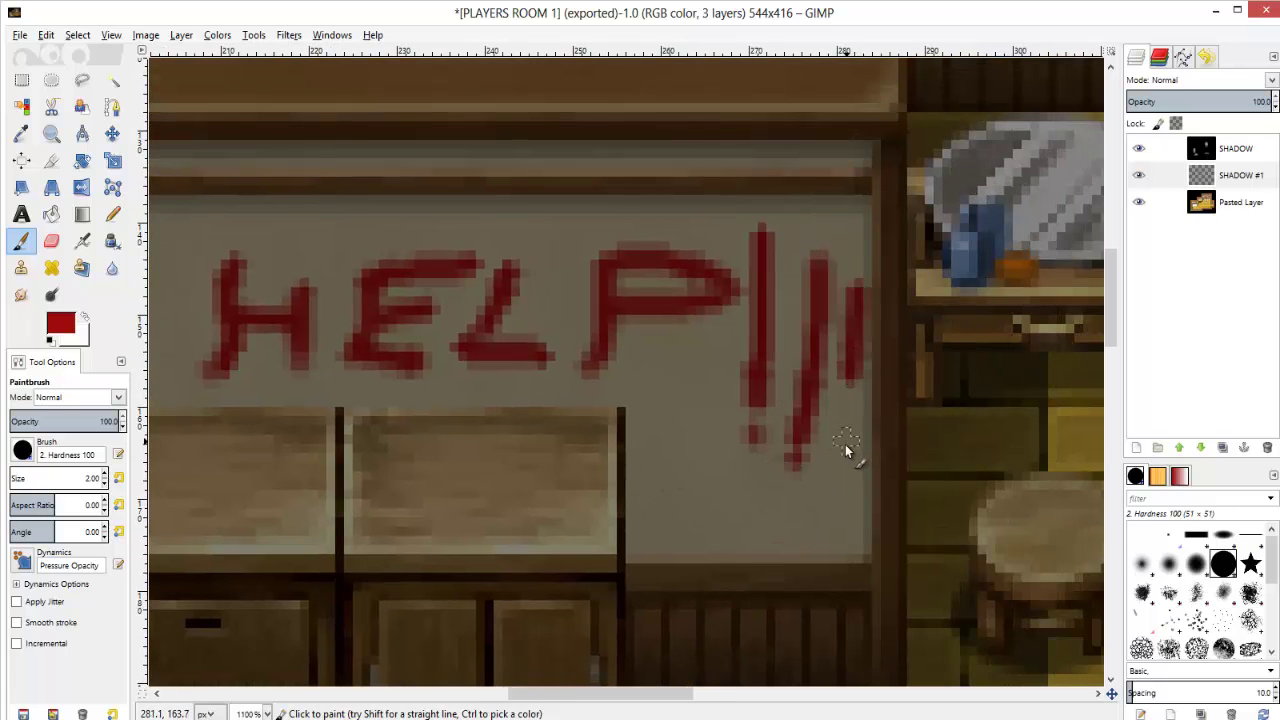
{"action": "scroll", "coordinate": [829, 514], "scroll_direction": "down", "scroll_amount": 5, "text": "ctrl"}
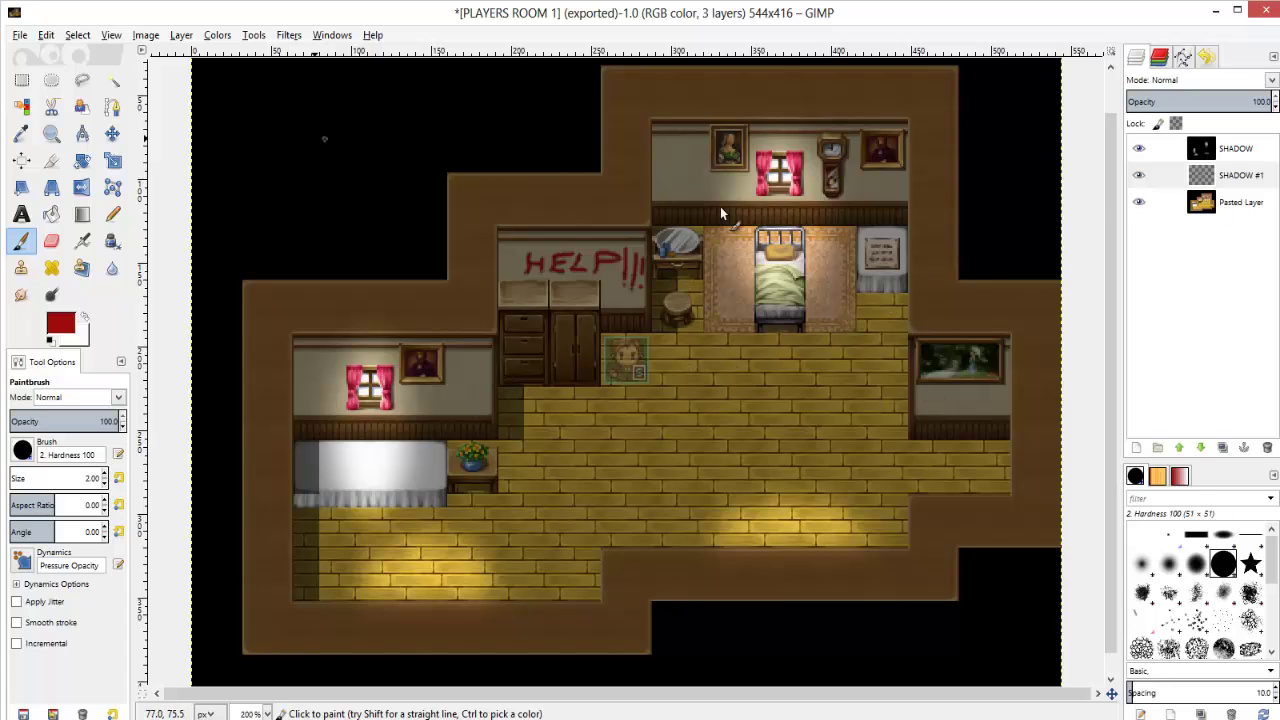
Hide the Pasted Layer and export the image as PLAYERS ROOM 2.png to the Pictures folder with the same PNG settings
{"action": "left_click", "coordinate": [1141, 202]}
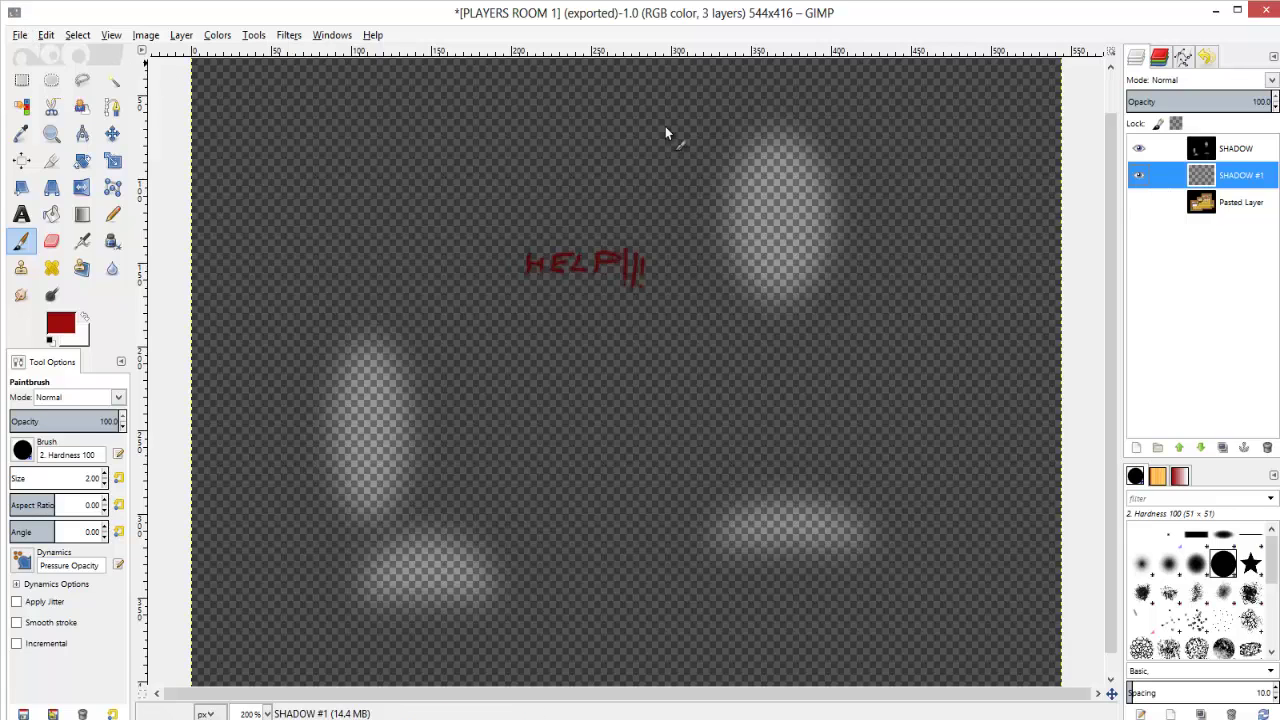
{"action": "left_click", "coordinate": [20, 35]}
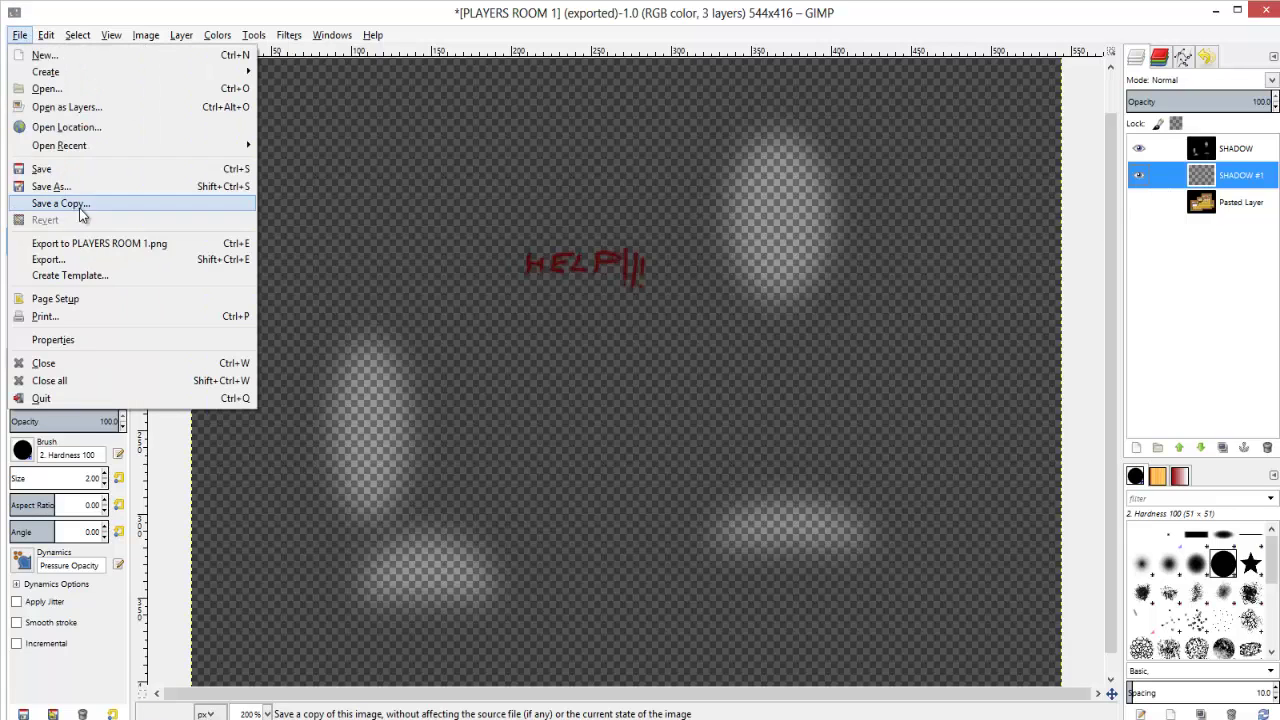
{"action": "left_click", "coordinate": [79, 262]}
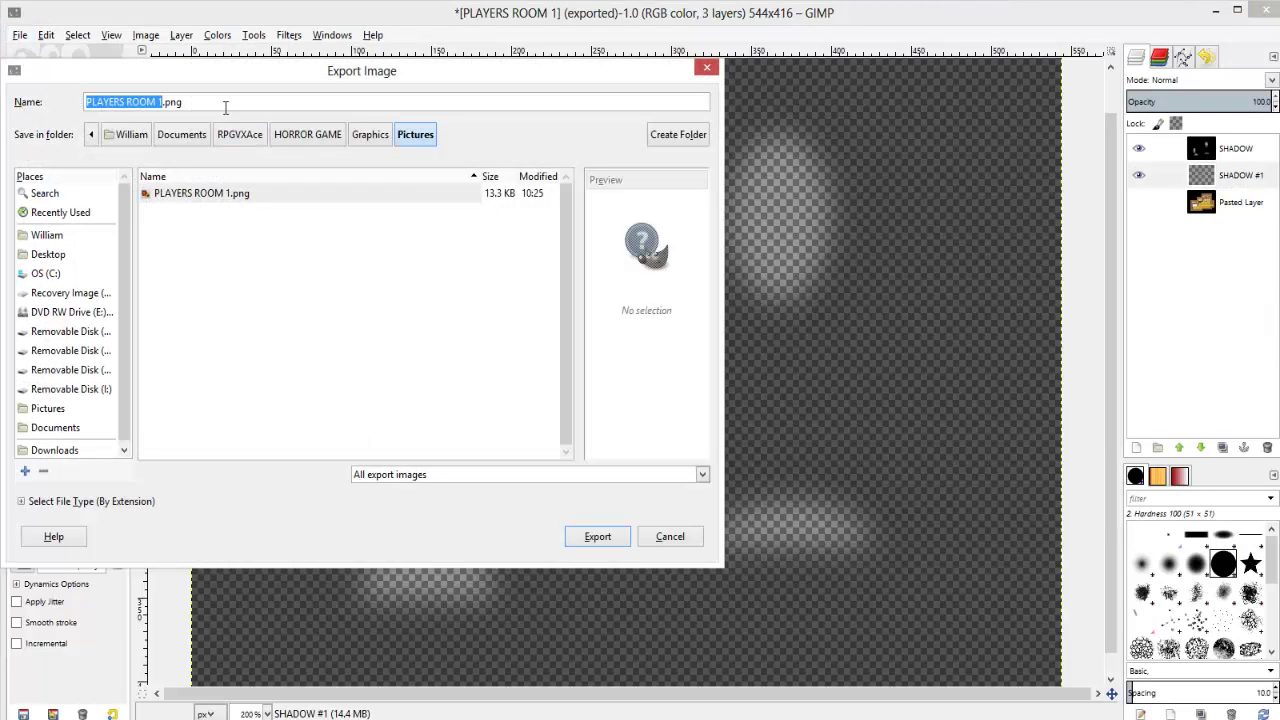
{"action": "key", "text": "Right"}
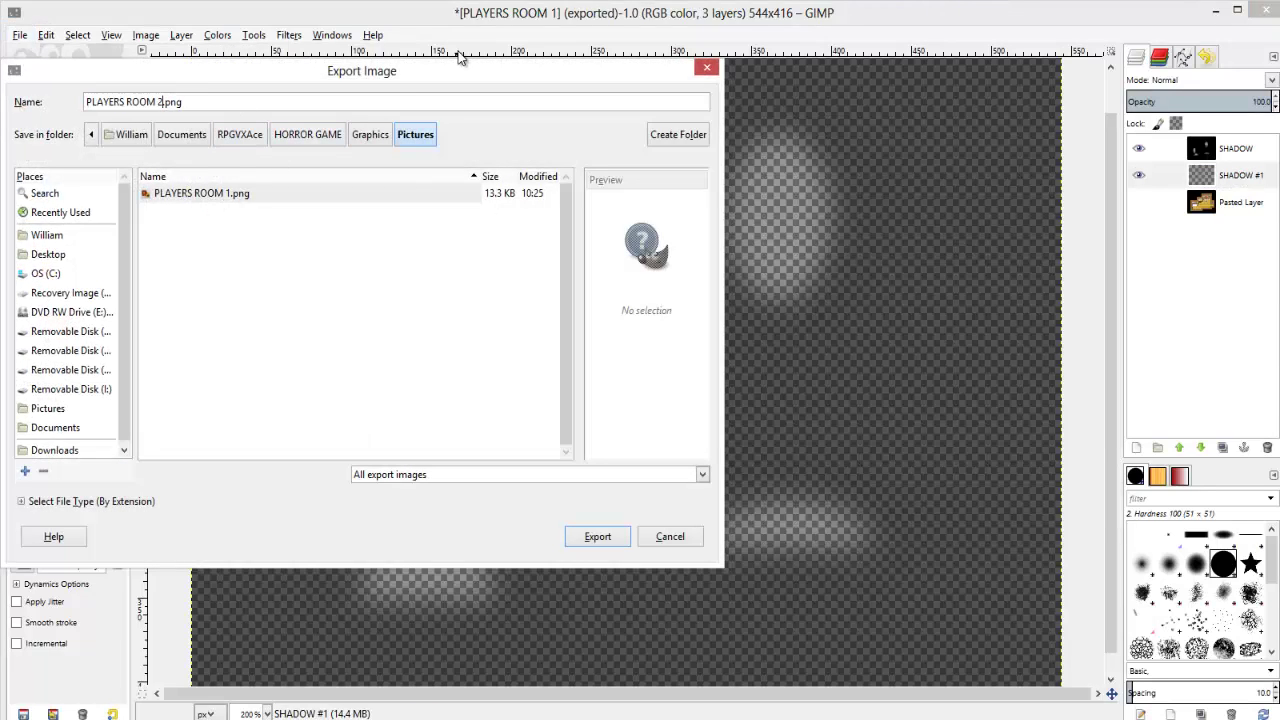
{"action": "type", "text": "2"}
{"action": "key", "text": "Return"}
{"action": "key", "text": "Return"}
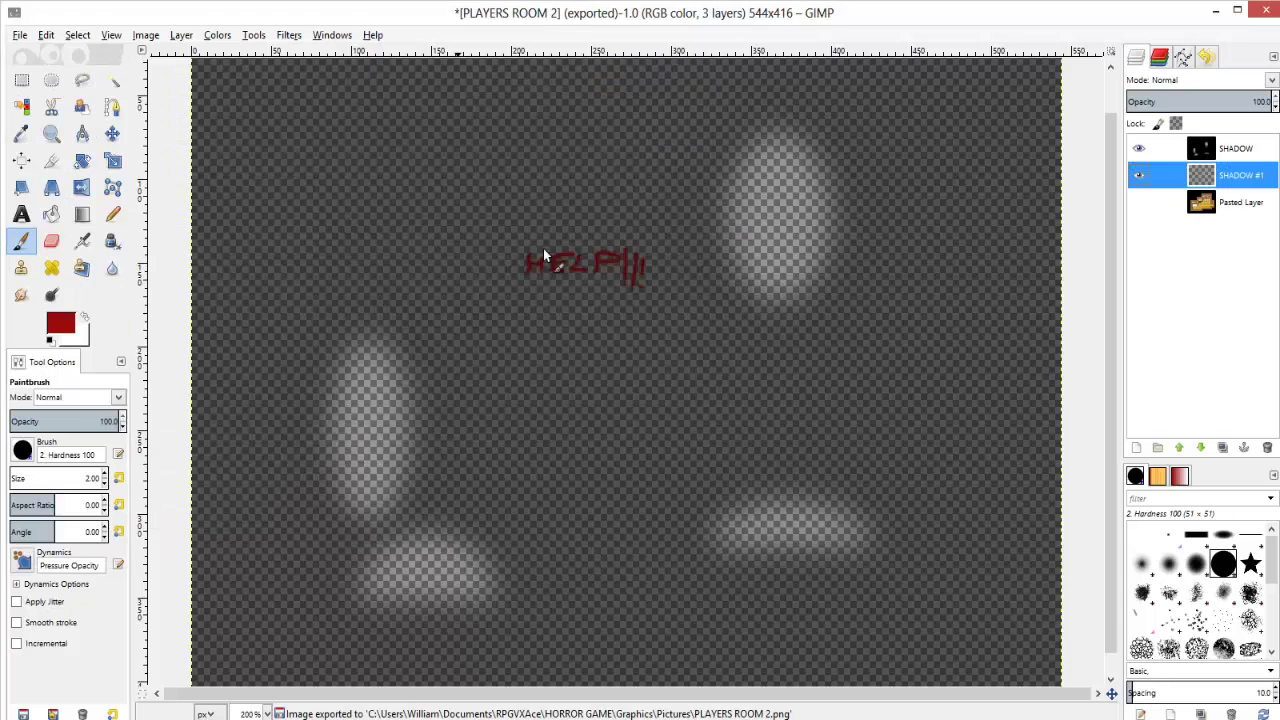
Switch to RPG Maker VX Ace and create an event beside the bed on the Intro map with a Parallel Process trigger
{"action": "key", "text": "alt+Tab"}
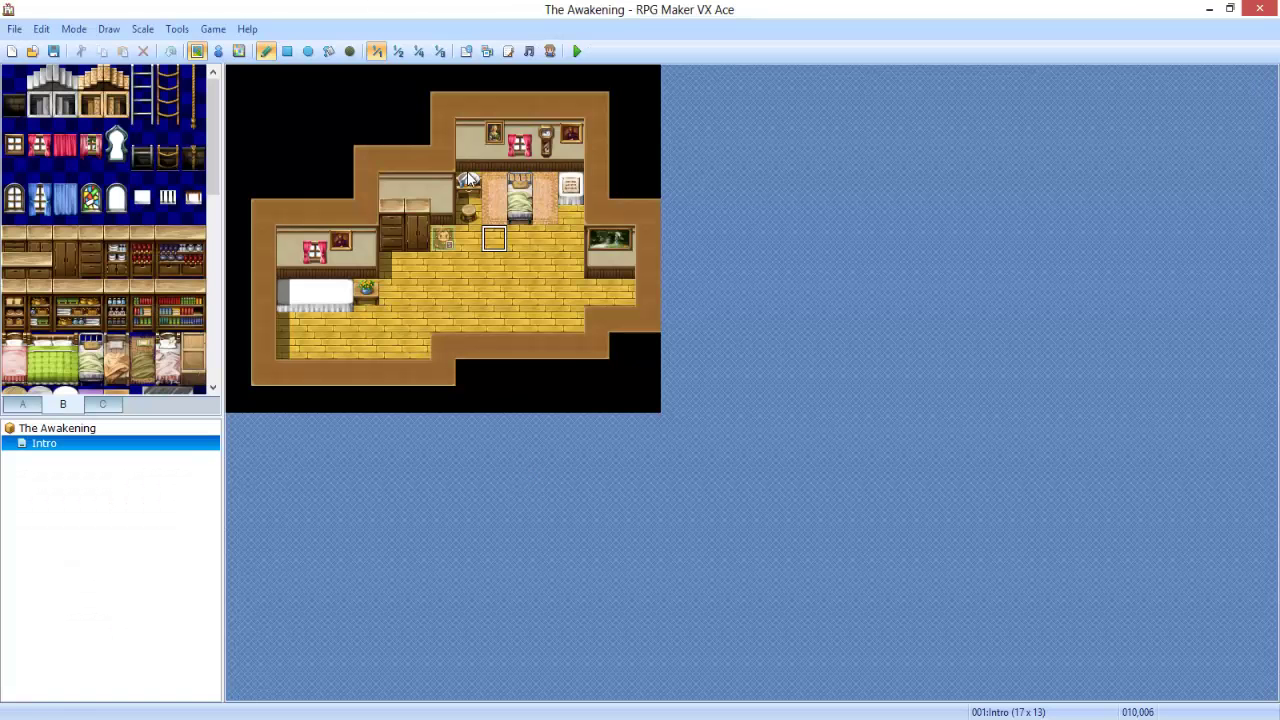
{"action": "left_click", "coordinate": [218, 51]}
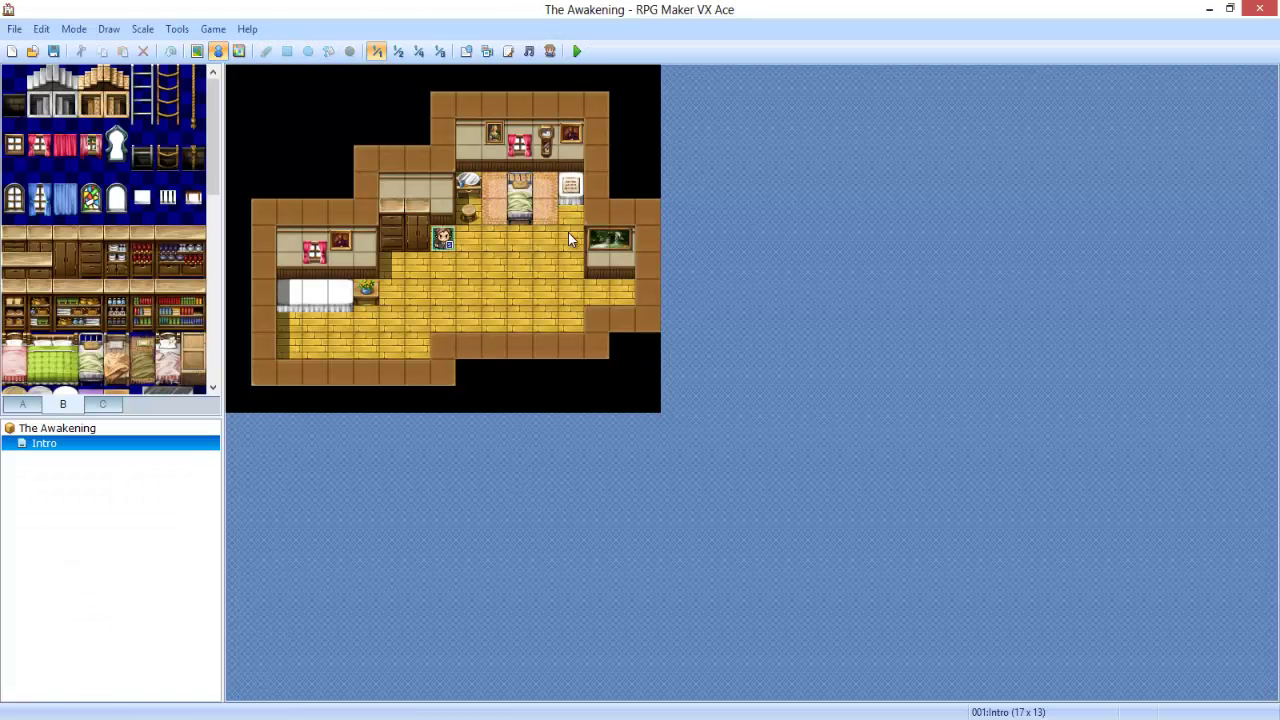
{"action": "double_click", "coordinate": [547, 190]}
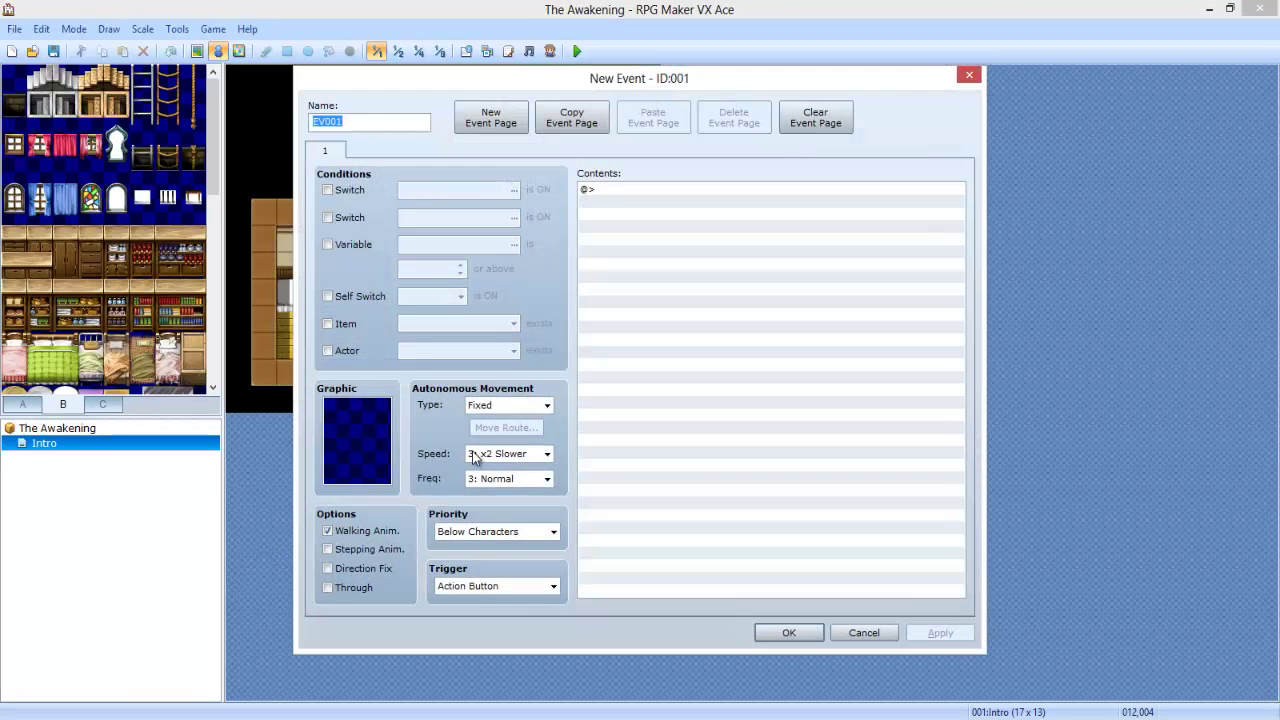
{"action": "left_click", "coordinate": [474, 586]}
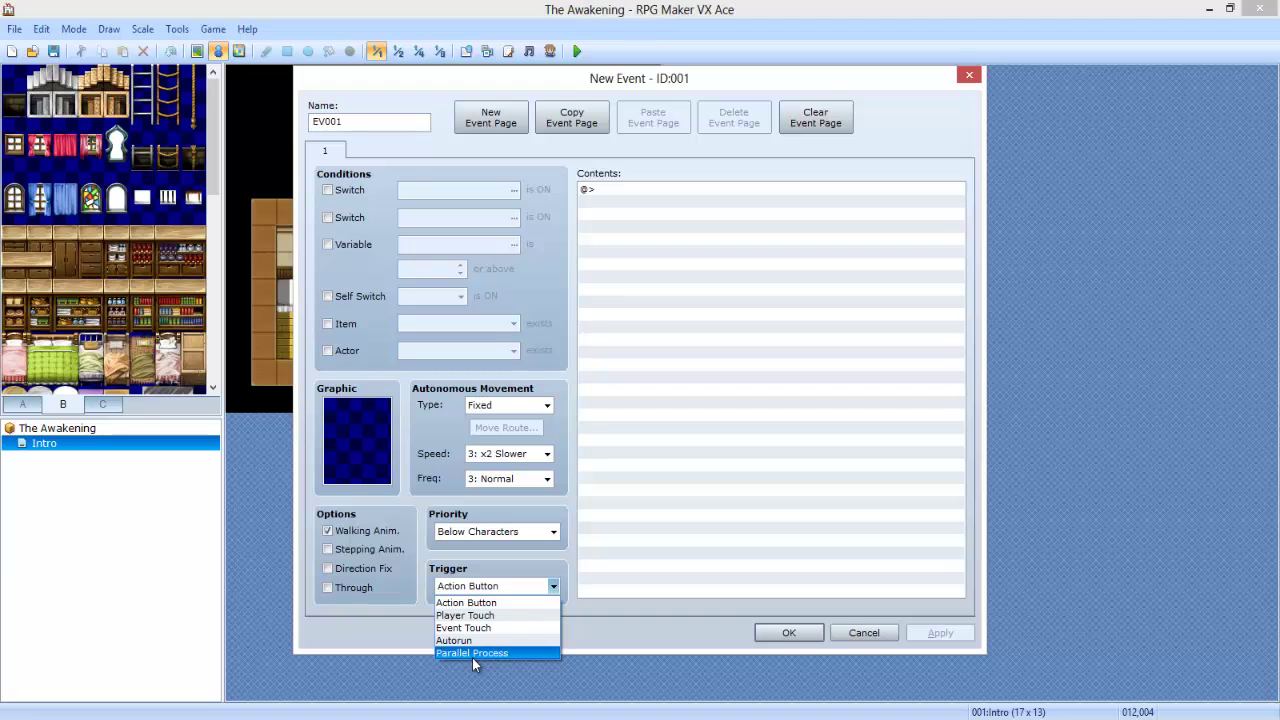
{"action": "left_click", "coordinate": [469, 653]}
Add a Show Picture command to the event, using picture number 2 and the PLAYERS ROOM 1 graphic
{"action": "double_click", "coordinate": [705, 189]}
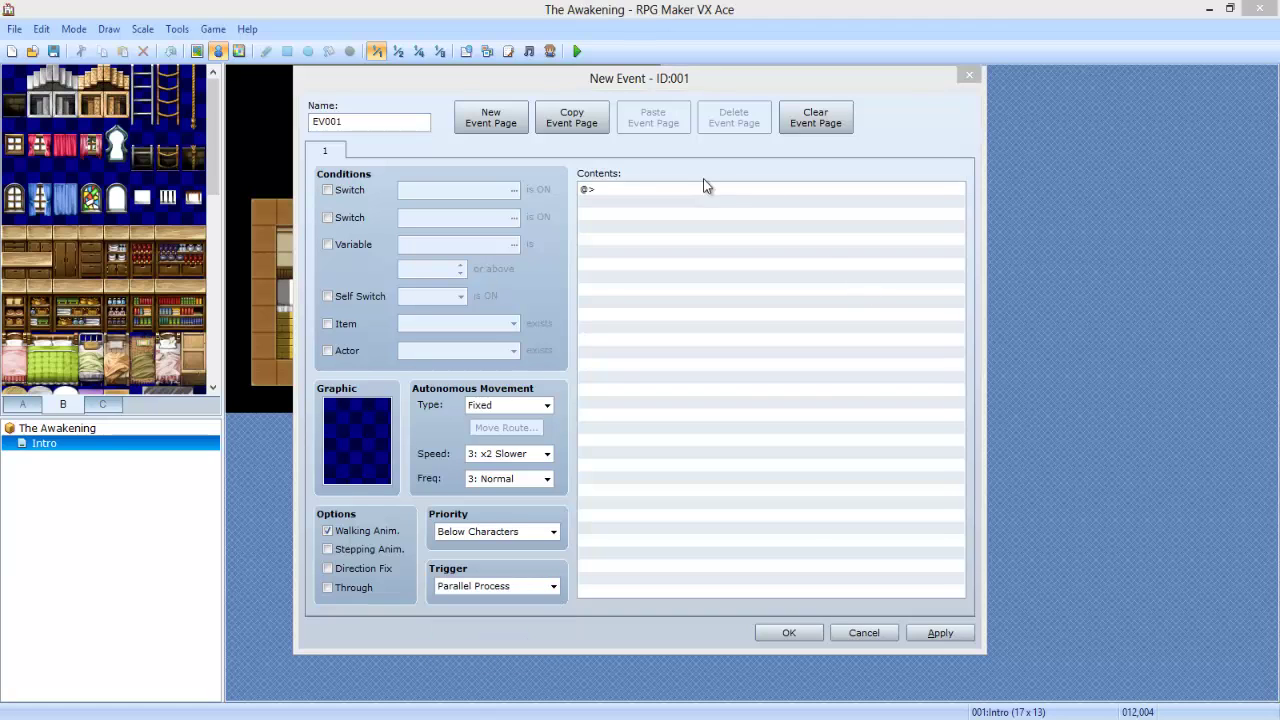
{"action": "left_click", "coordinate": [659, 172]}
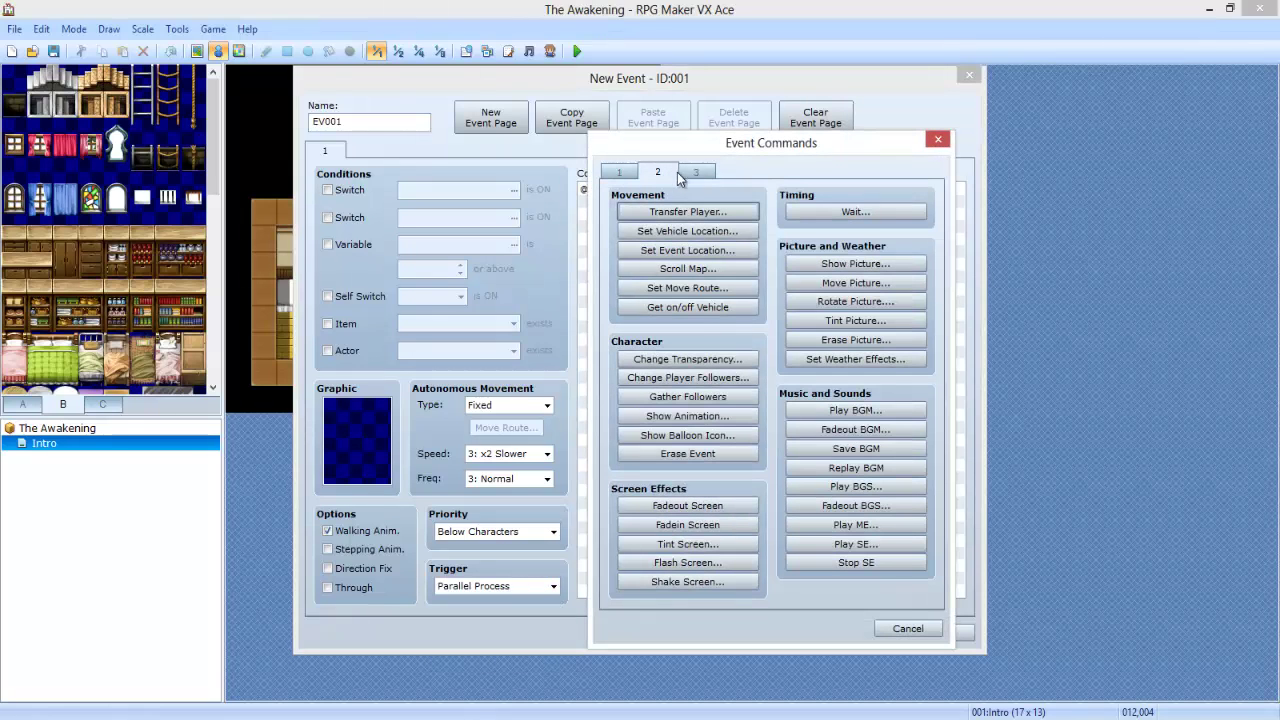
{"action": "left_click", "coordinate": [866, 264]}
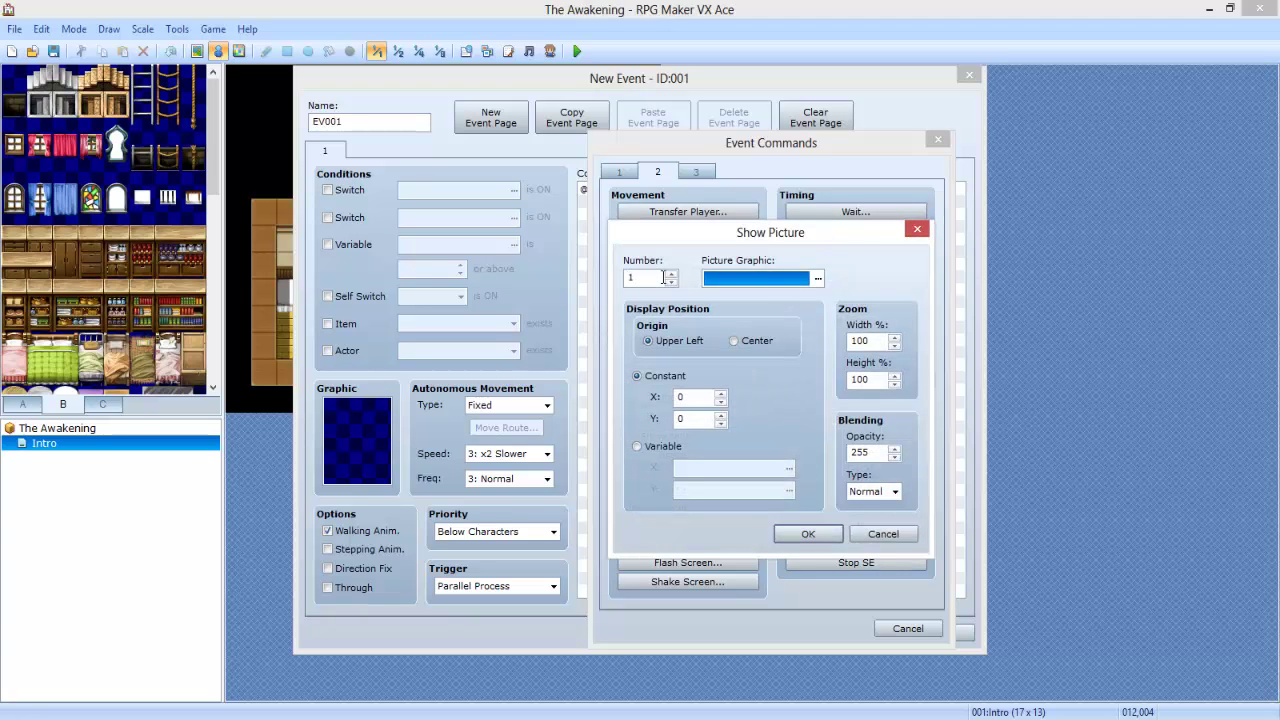
{"action": "left_click", "coordinate": [818, 279]}
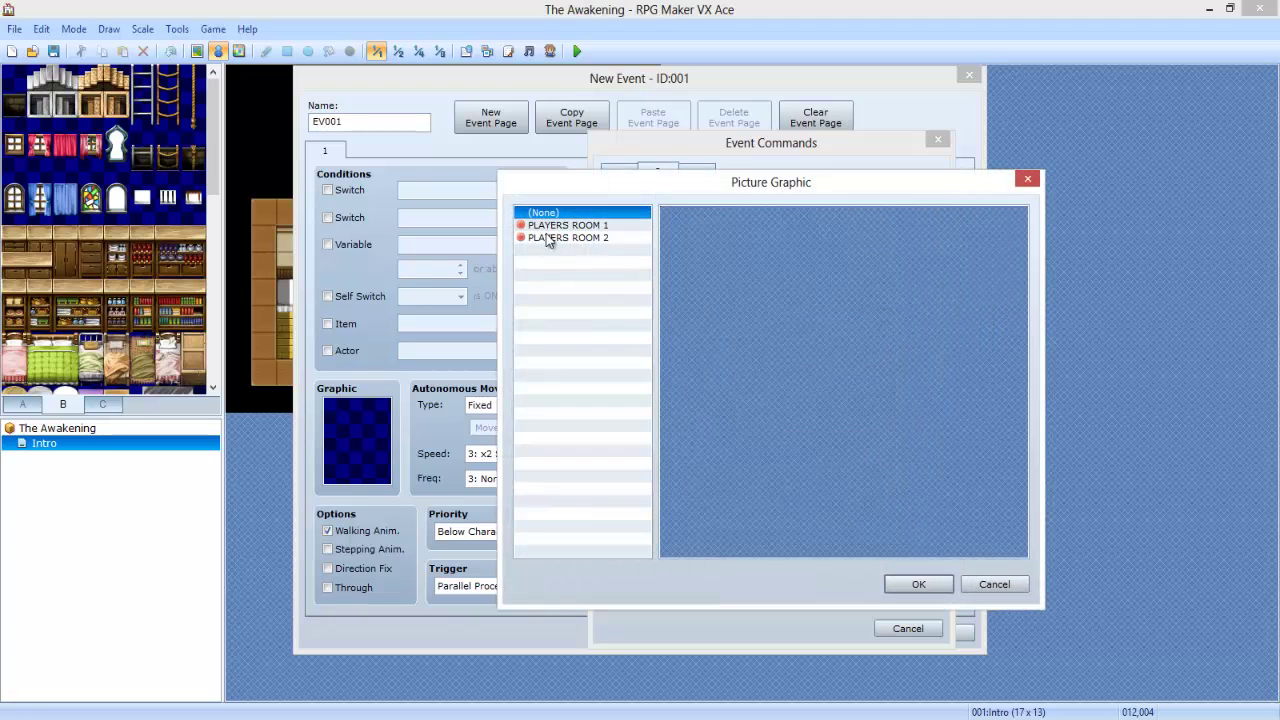
{"action": "left_click_drag", "start_coordinate": [613, 190], "coordinate": [340, 176]}
{"action": "left_click", "coordinate": [800, 164]}
{"action": "left_click", "coordinate": [305, 224]}
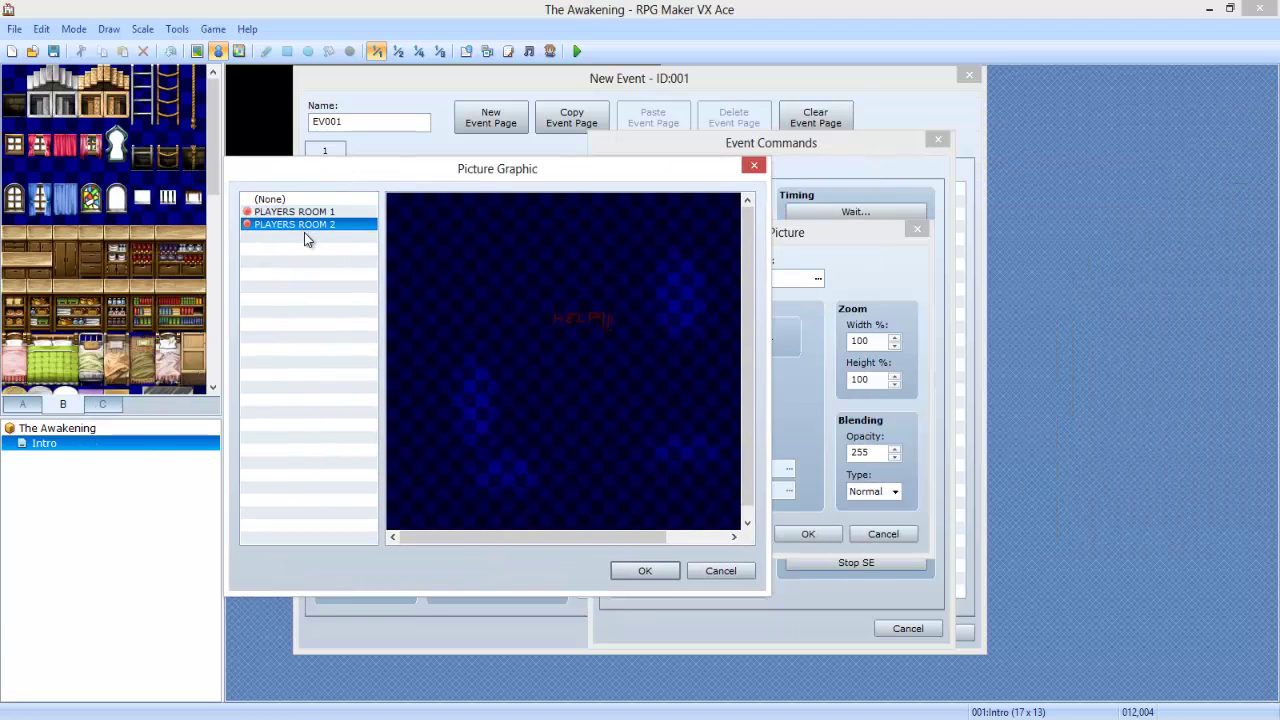
{"action": "left_click", "coordinate": [318, 212]}
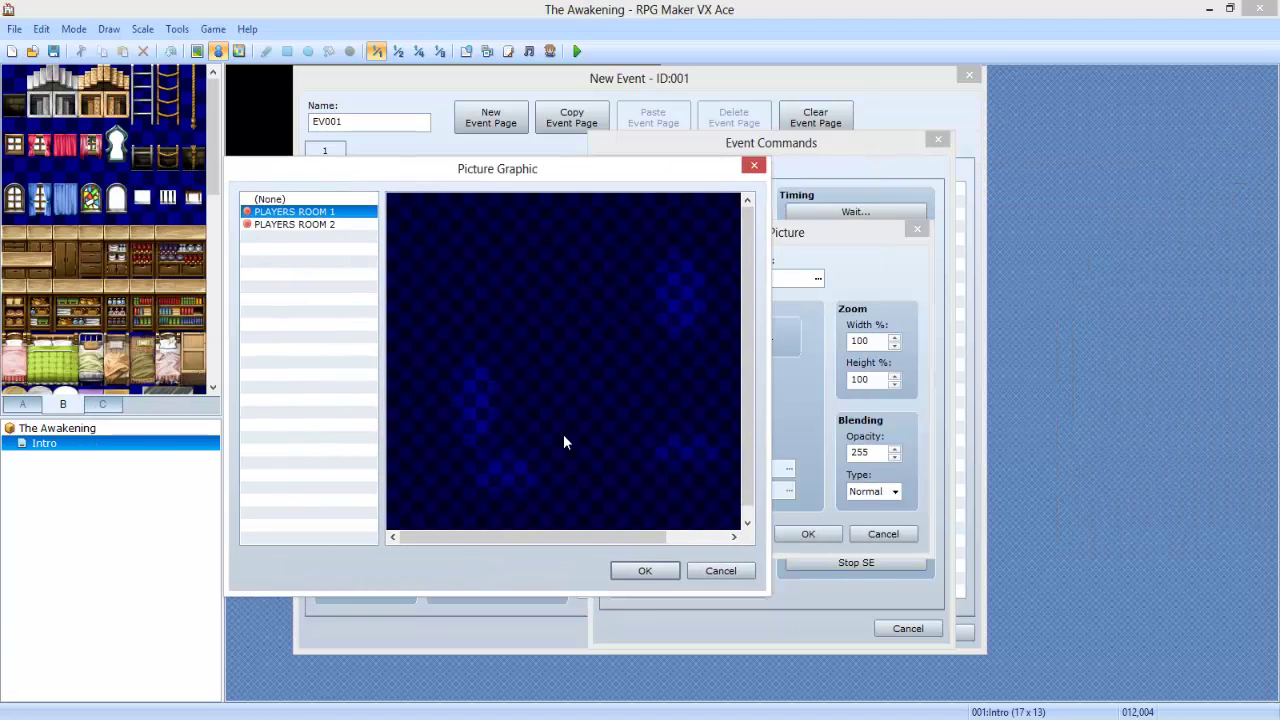
{"action": "left_click", "coordinate": [645, 570]}
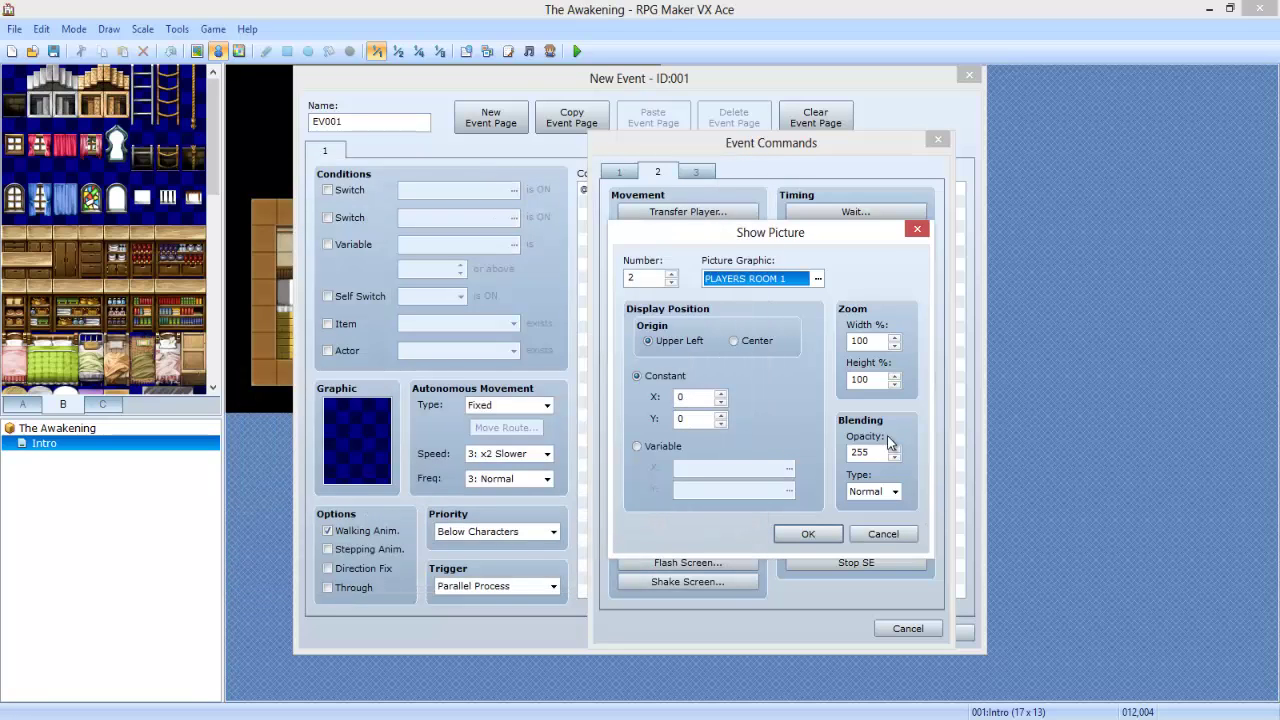
Keep the picture's opacity at 255 with Normal blending and confirm the Show Picture command
{"action": "double_click", "coordinate": [878, 453]}
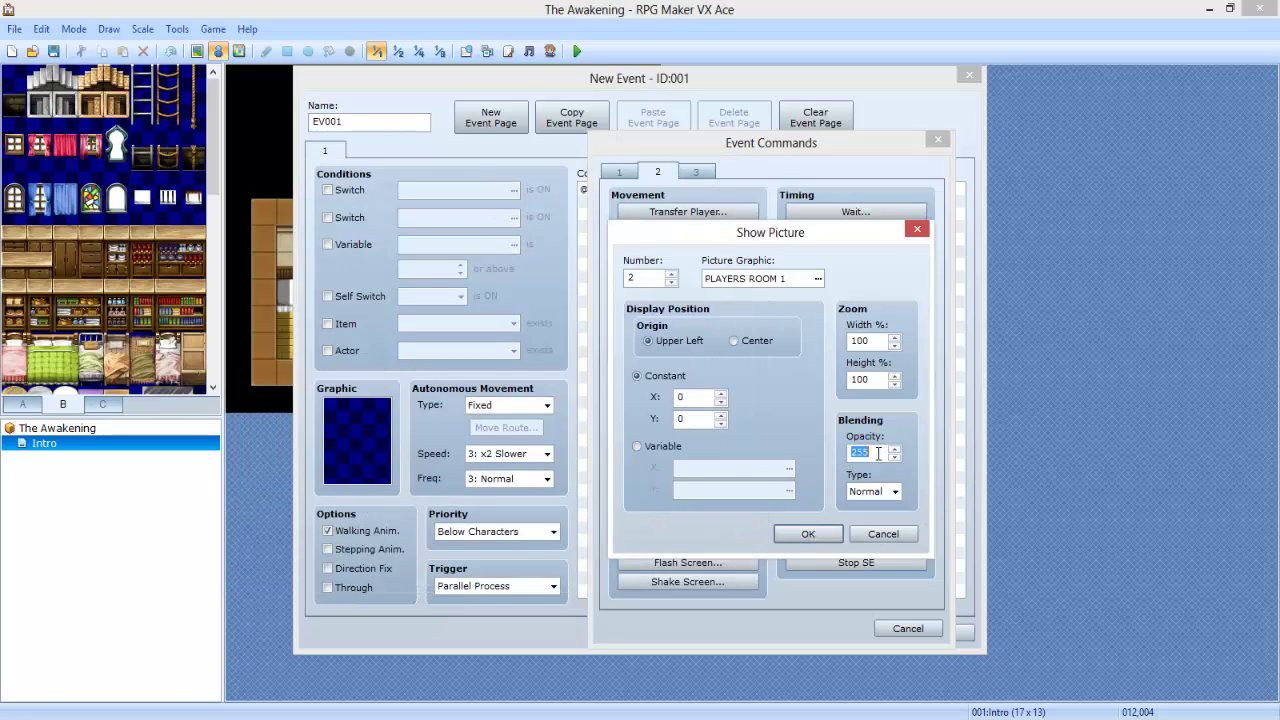
{"action": "left_click", "coordinate": [876, 453]}
{"action": "left_click", "coordinate": [895, 491]}
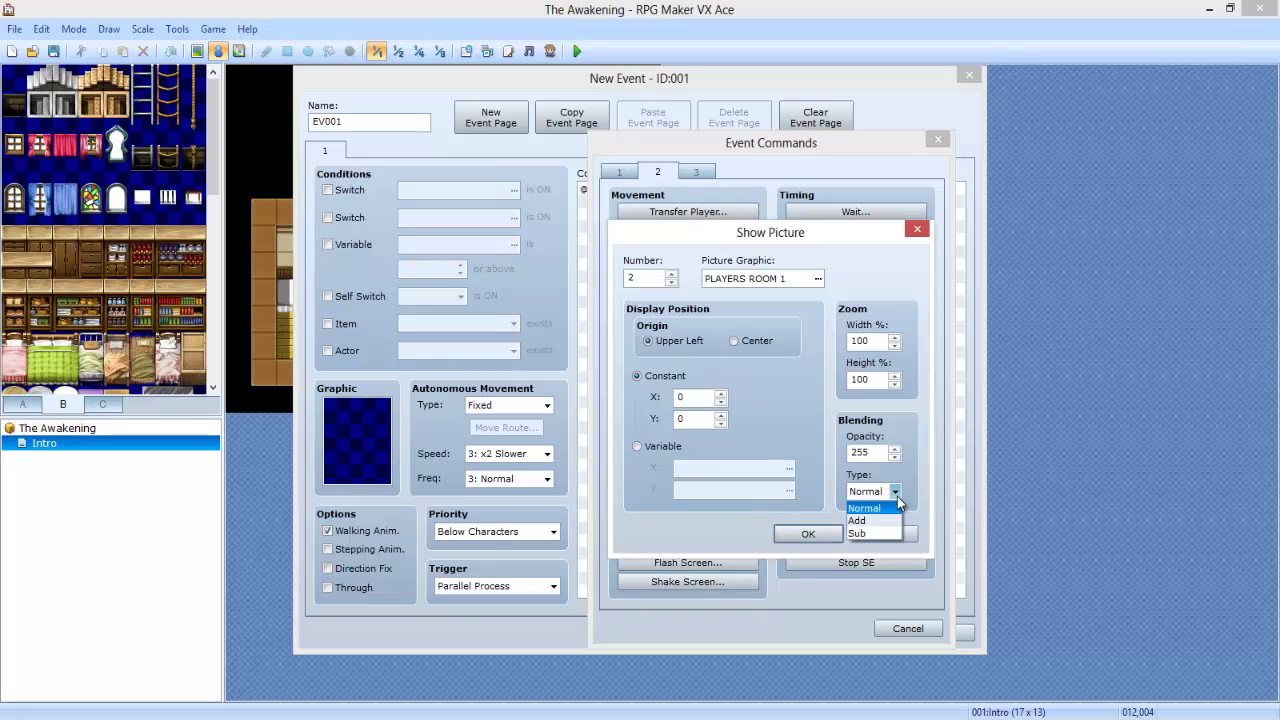
{"action": "left_click", "coordinate": [893, 505]}
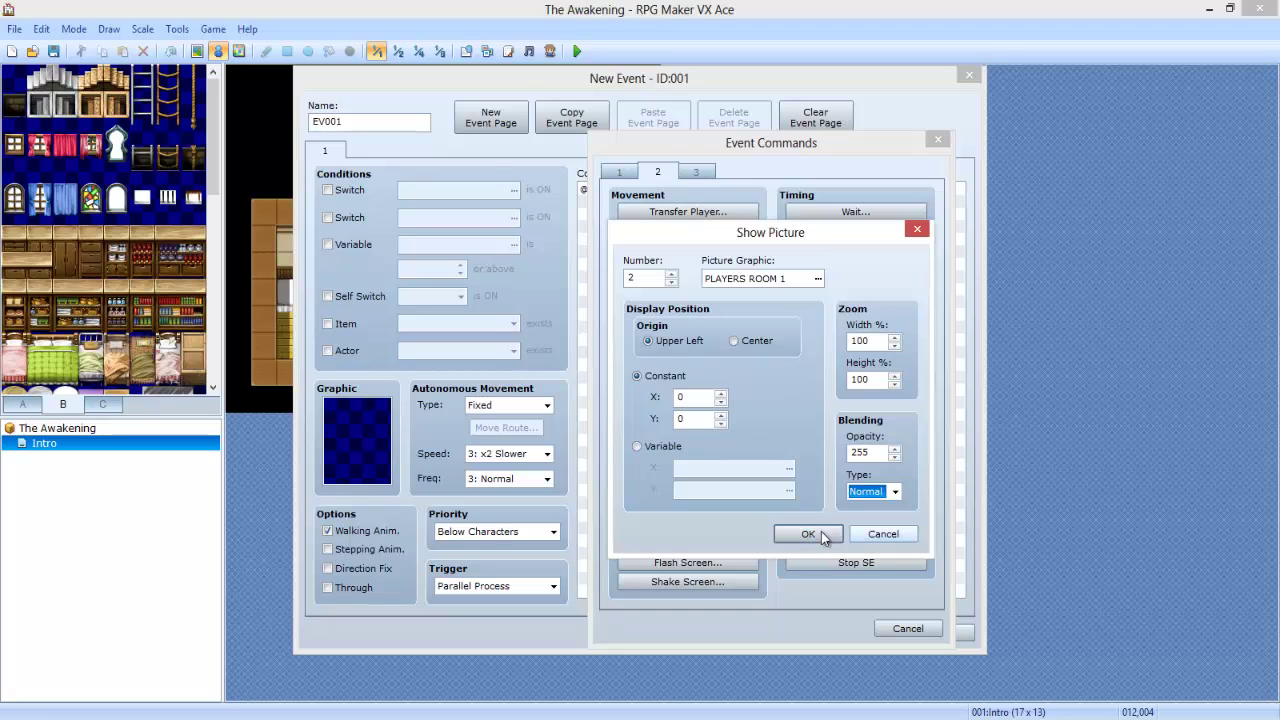
{"action": "left_click", "coordinate": [805, 534]}
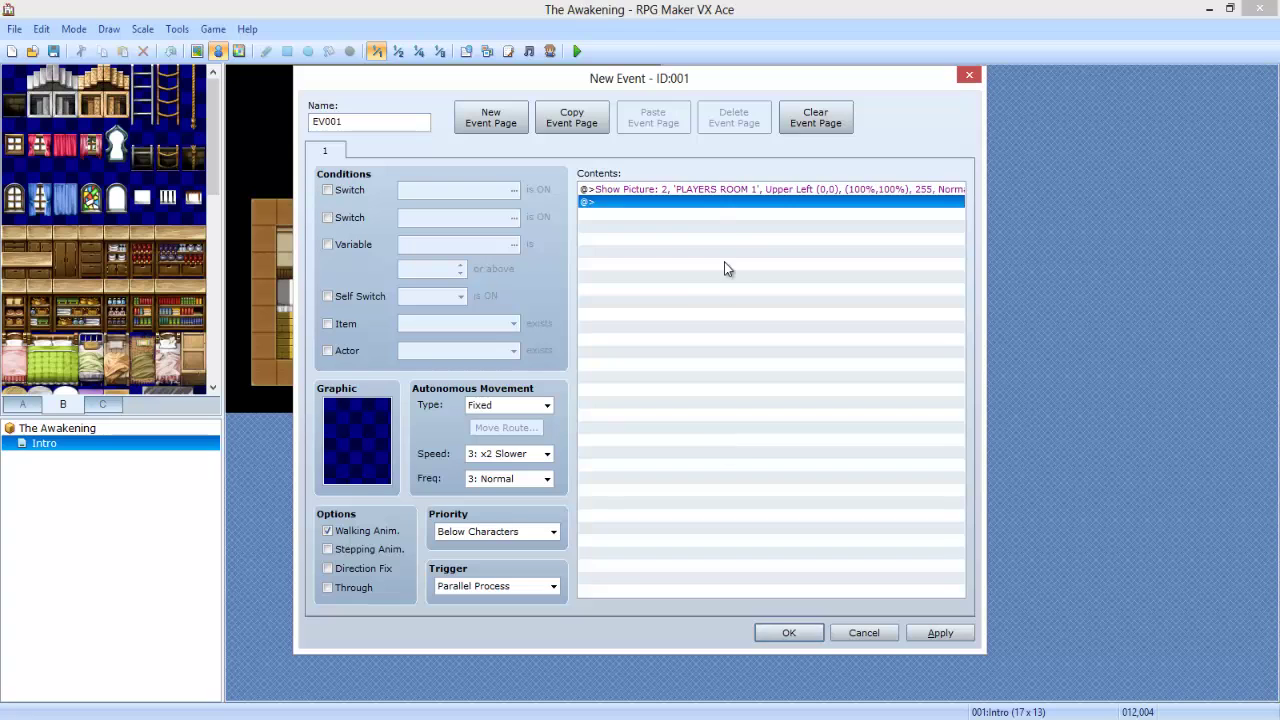
Add an Erase Event command below the Show Picture command and save the event
{"action": "double_click", "coordinate": [700, 201]}
{"action": "left_click", "coordinate": [690, 453]}
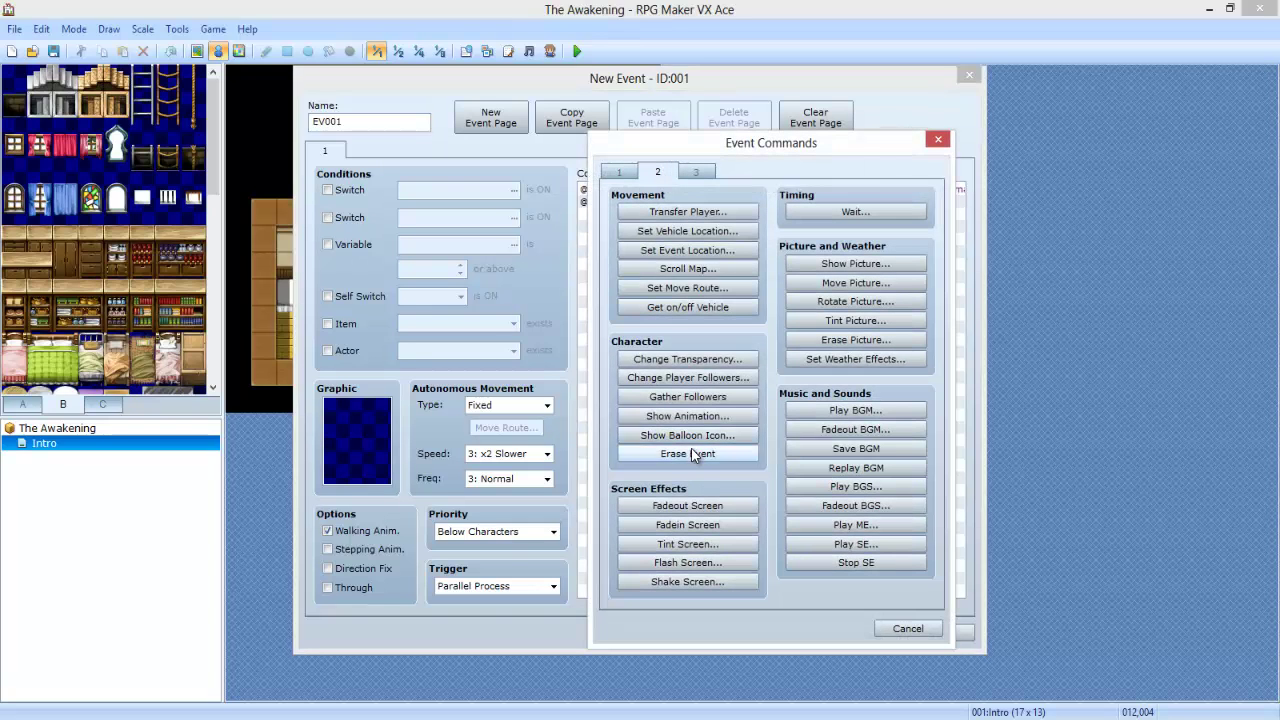
{"action": "left_click", "coordinate": [789, 633]}
Start a playtest of The Awakening and begin a new game
{"action": "key", "text": "F12"}
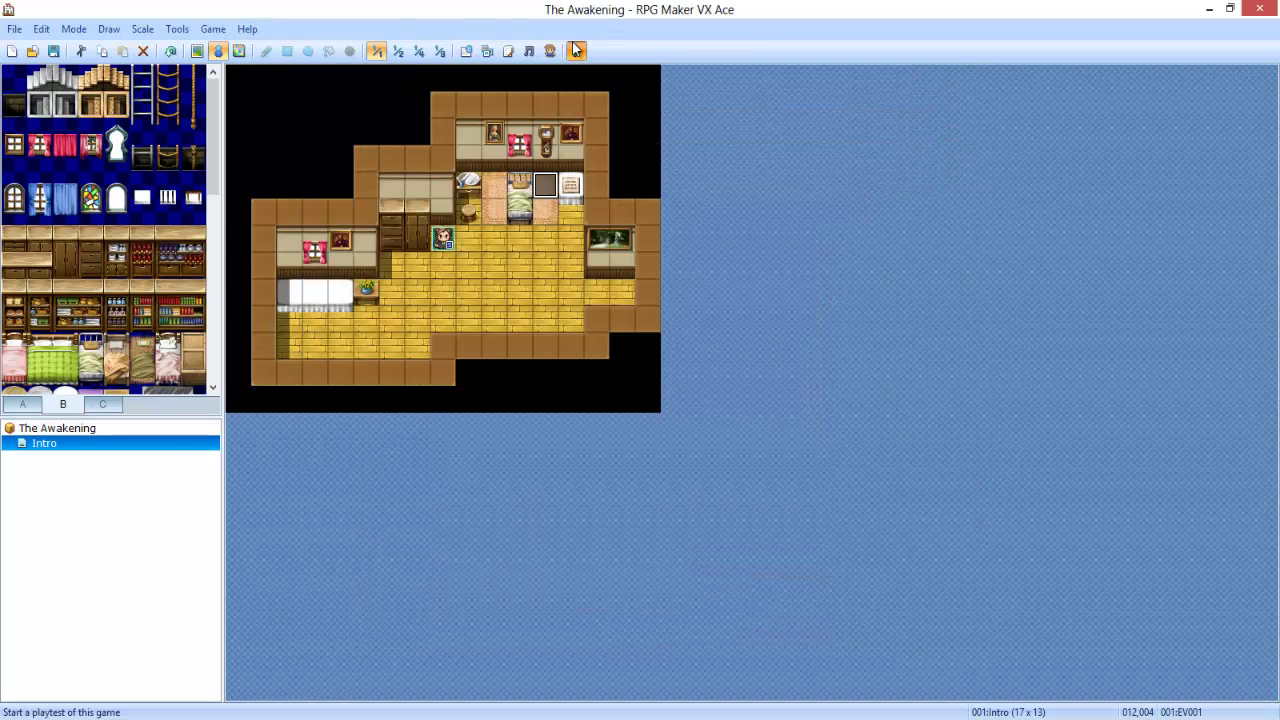
{"action": "key", "text": "Return"}
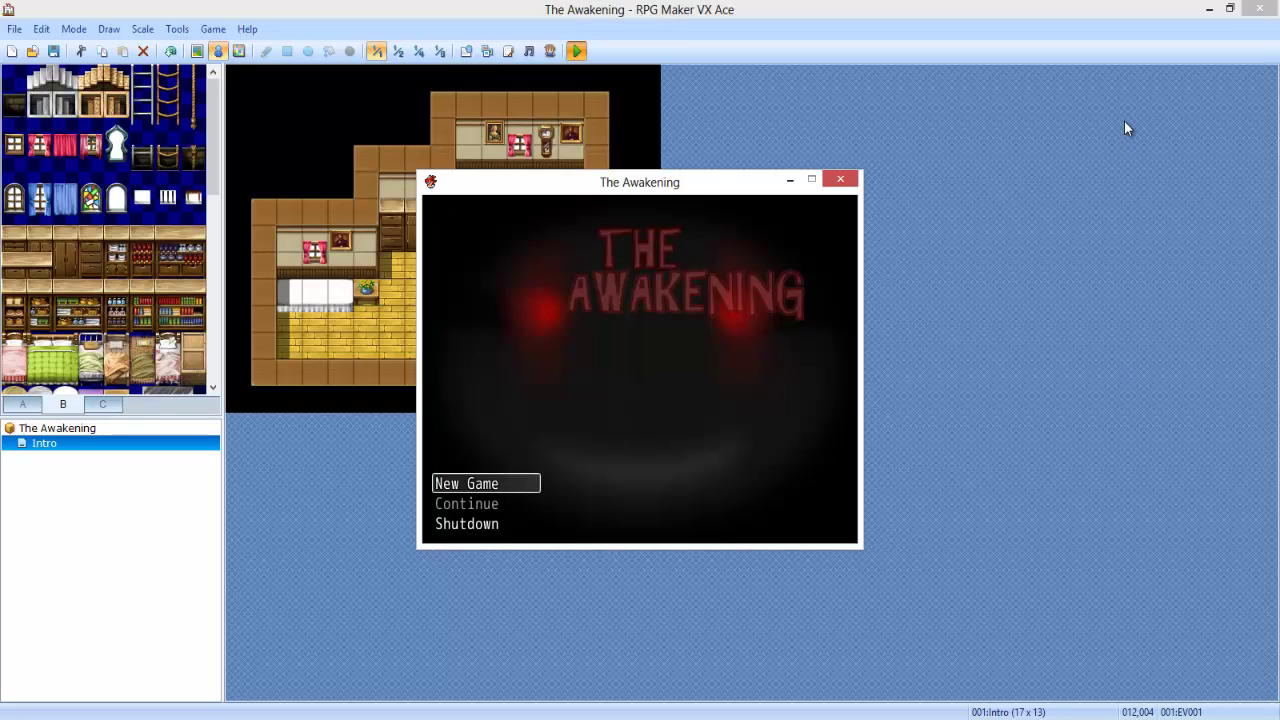
{"action": "key", "text": "Return"}
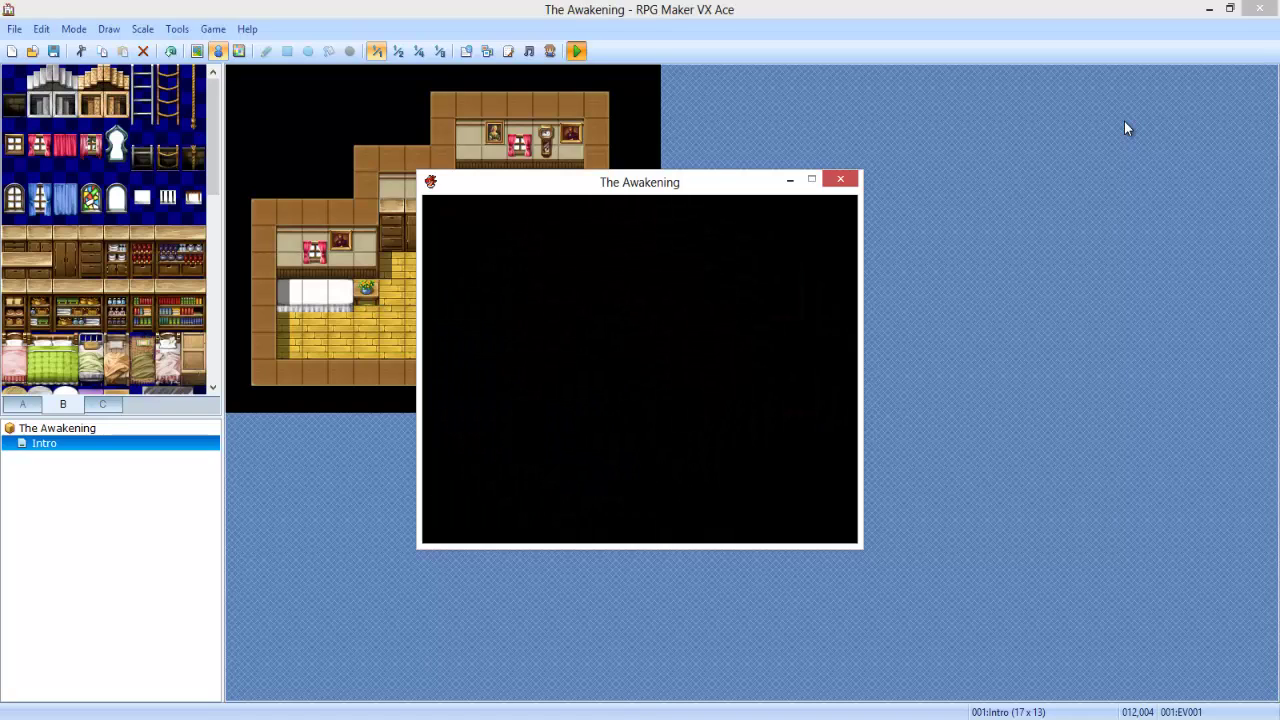
Walk the character around the Intro room to check the shadow overlay, and close the playtest
{"action": "key", "text": "Down"}
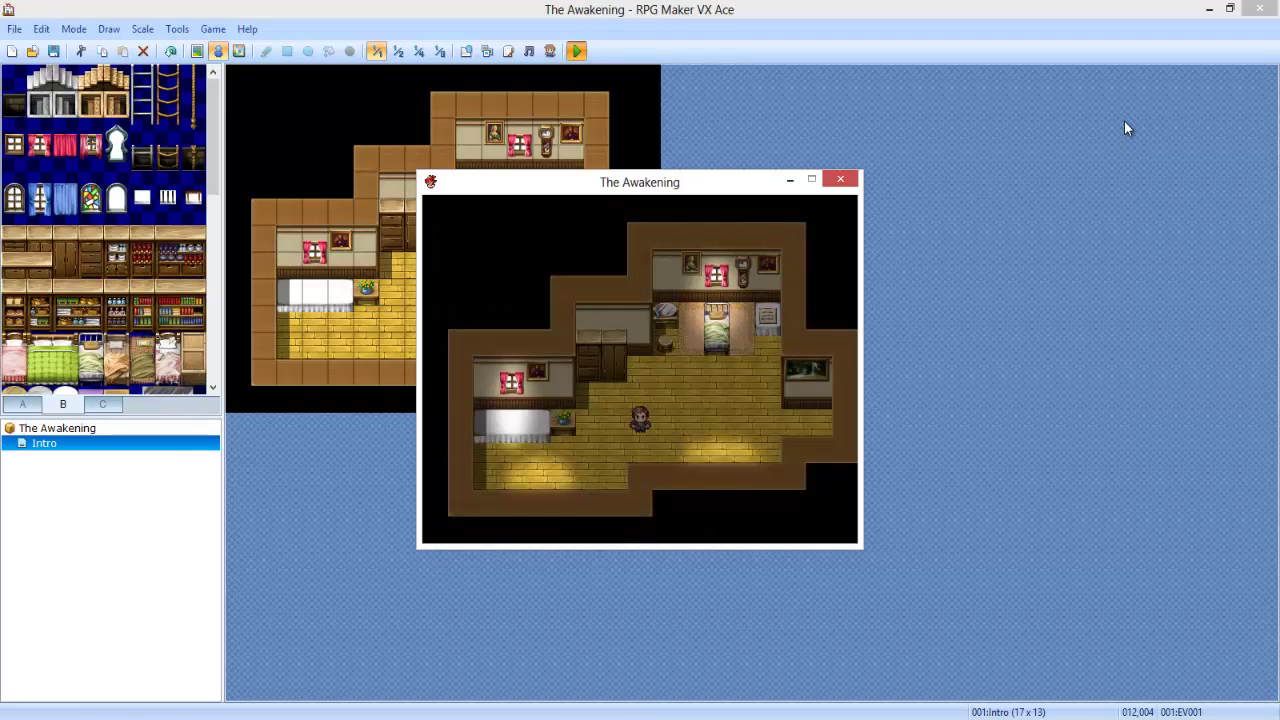
{"action": "key", "text": "Left"}
{"action": "key", "text": "Left"}
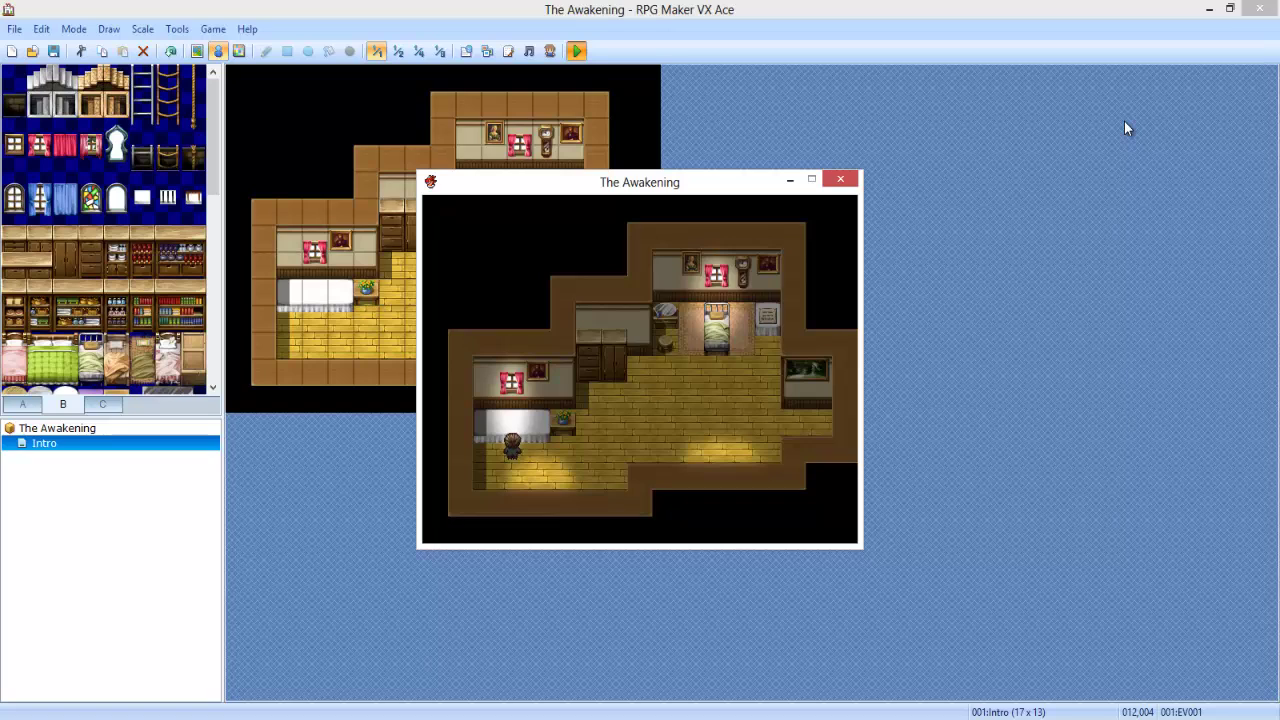
{"action": "key", "text": "Down"}
{"action": "key", "text": "Right"}
{"action": "key", "text": "Up"}
{"action": "key", "text": "Up"}
{"action": "key", "text": "Right"}
{"action": "key", "text": "Up"}
{"action": "key", "text": "Right"}
{"action": "key", "text": "Up"}
{"action": "left_click", "coordinate": [852, 188]}
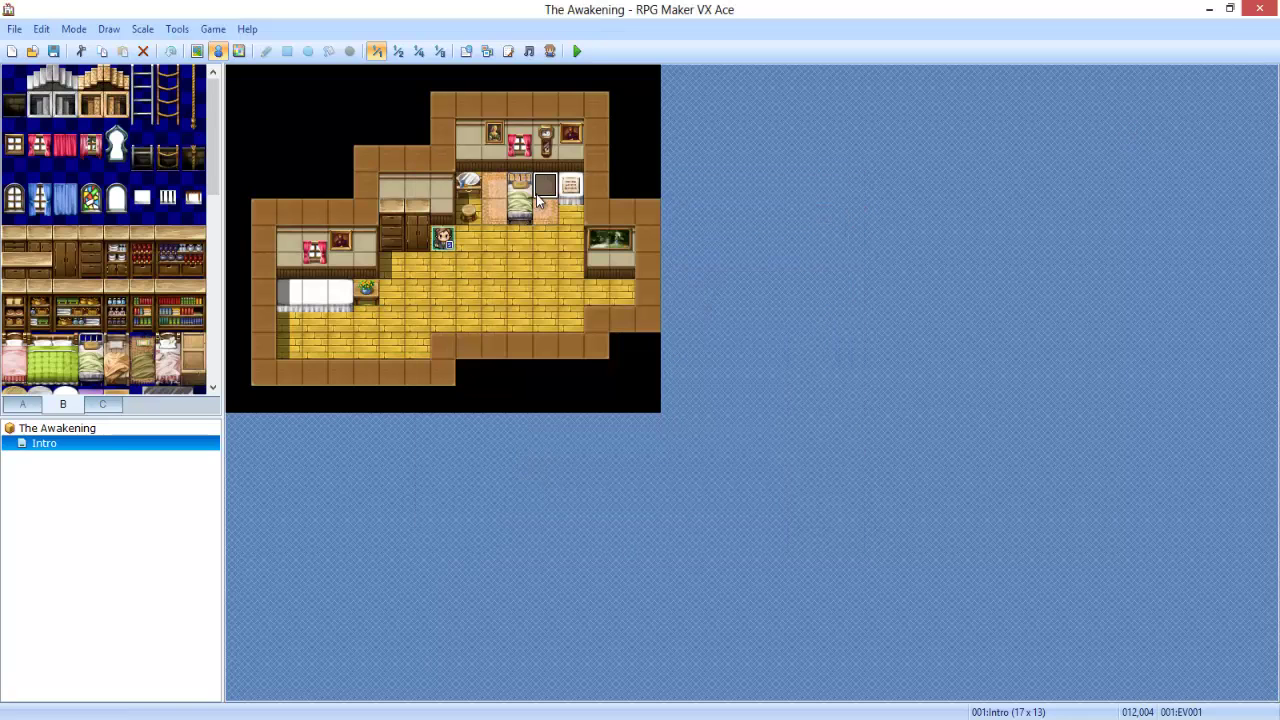
Open the event beside the bed for review and close it without changes
{"action": "double_click", "coordinate": [538, 199]}
{"action": "left_click", "coordinate": [857, 633]}
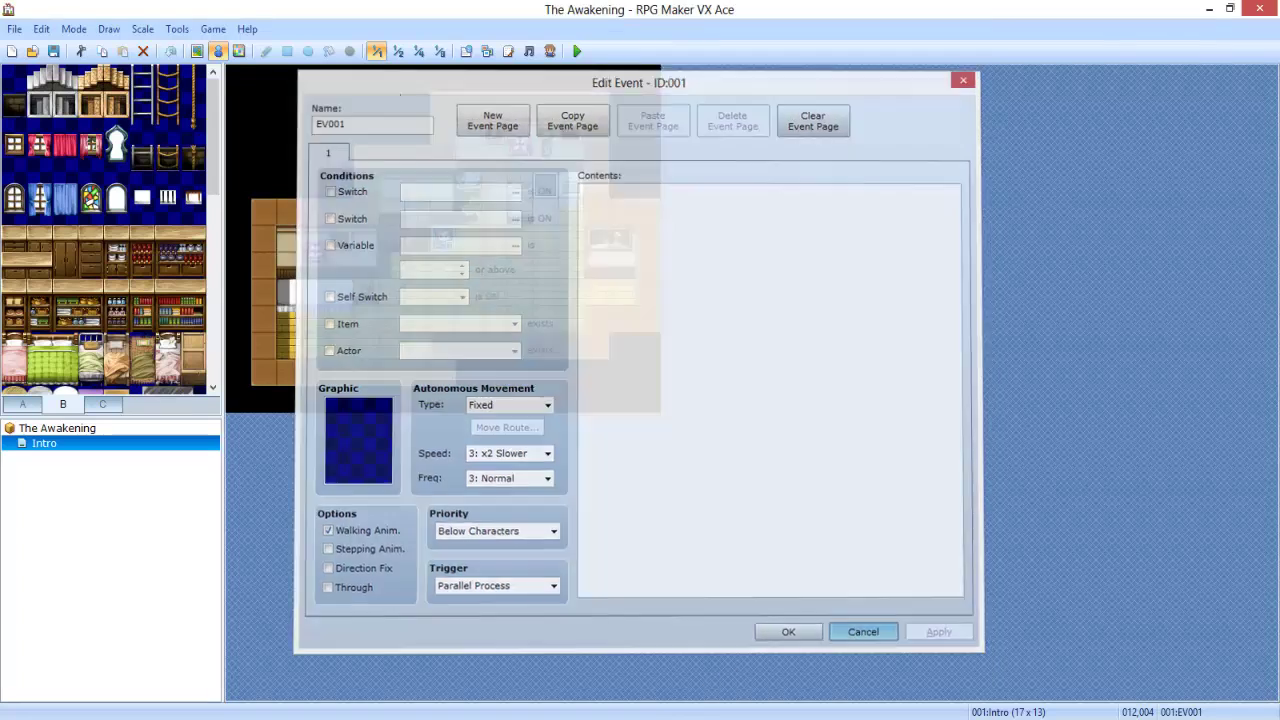